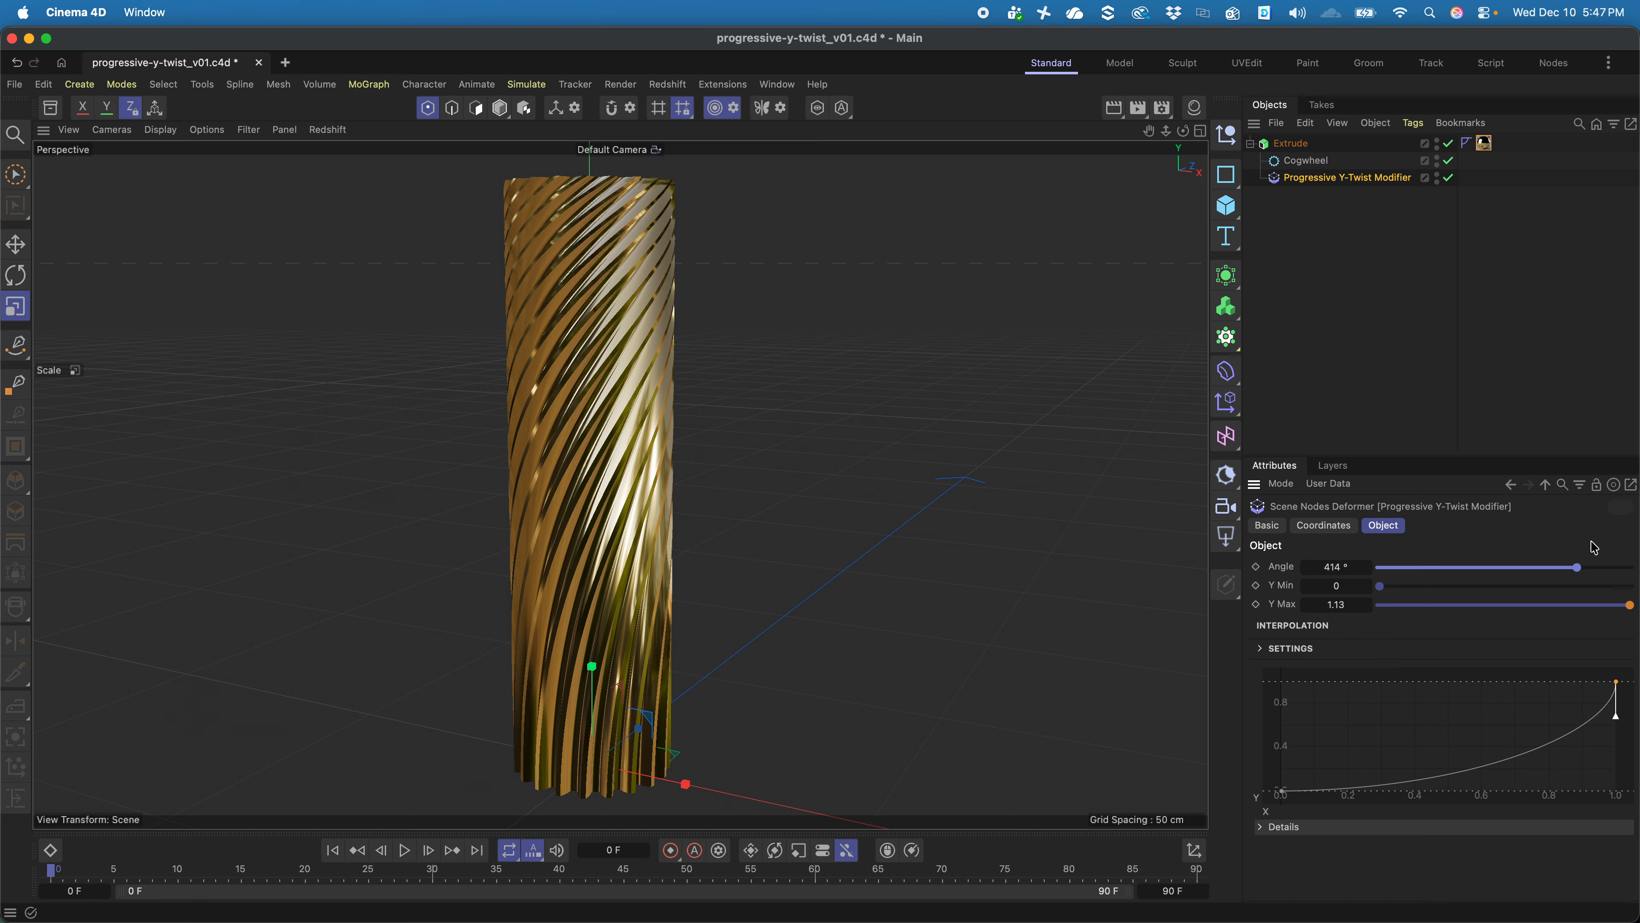
- Disable the Progressive Y-Twist Modifier on the extruded cogwheel
left_click(1311, 292)
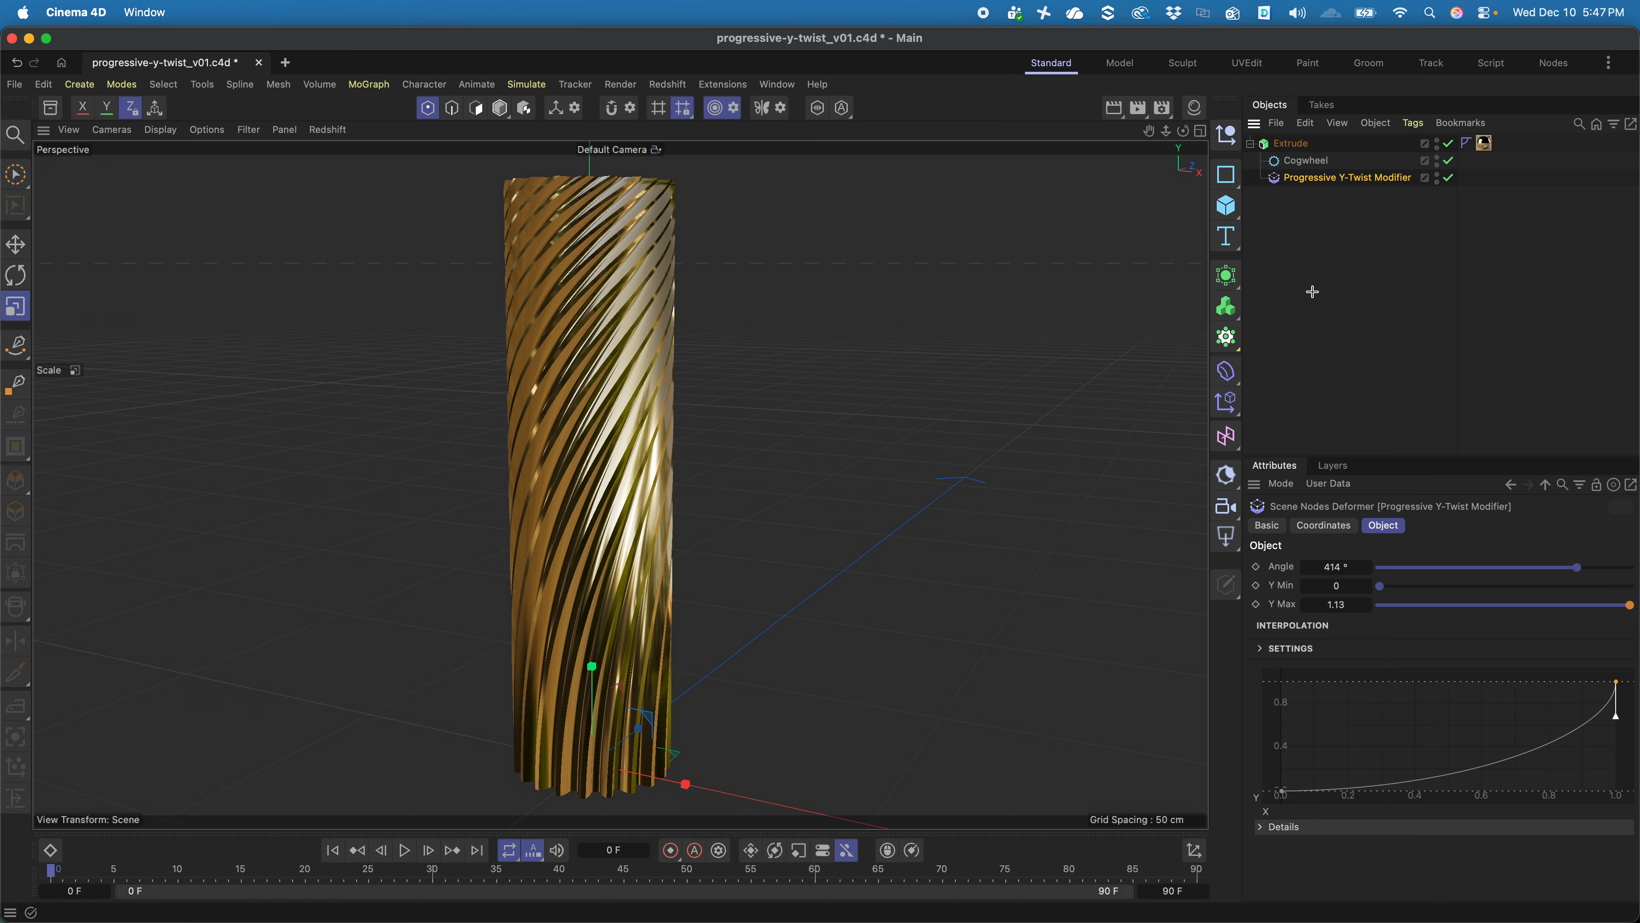
left_click(1342, 177)
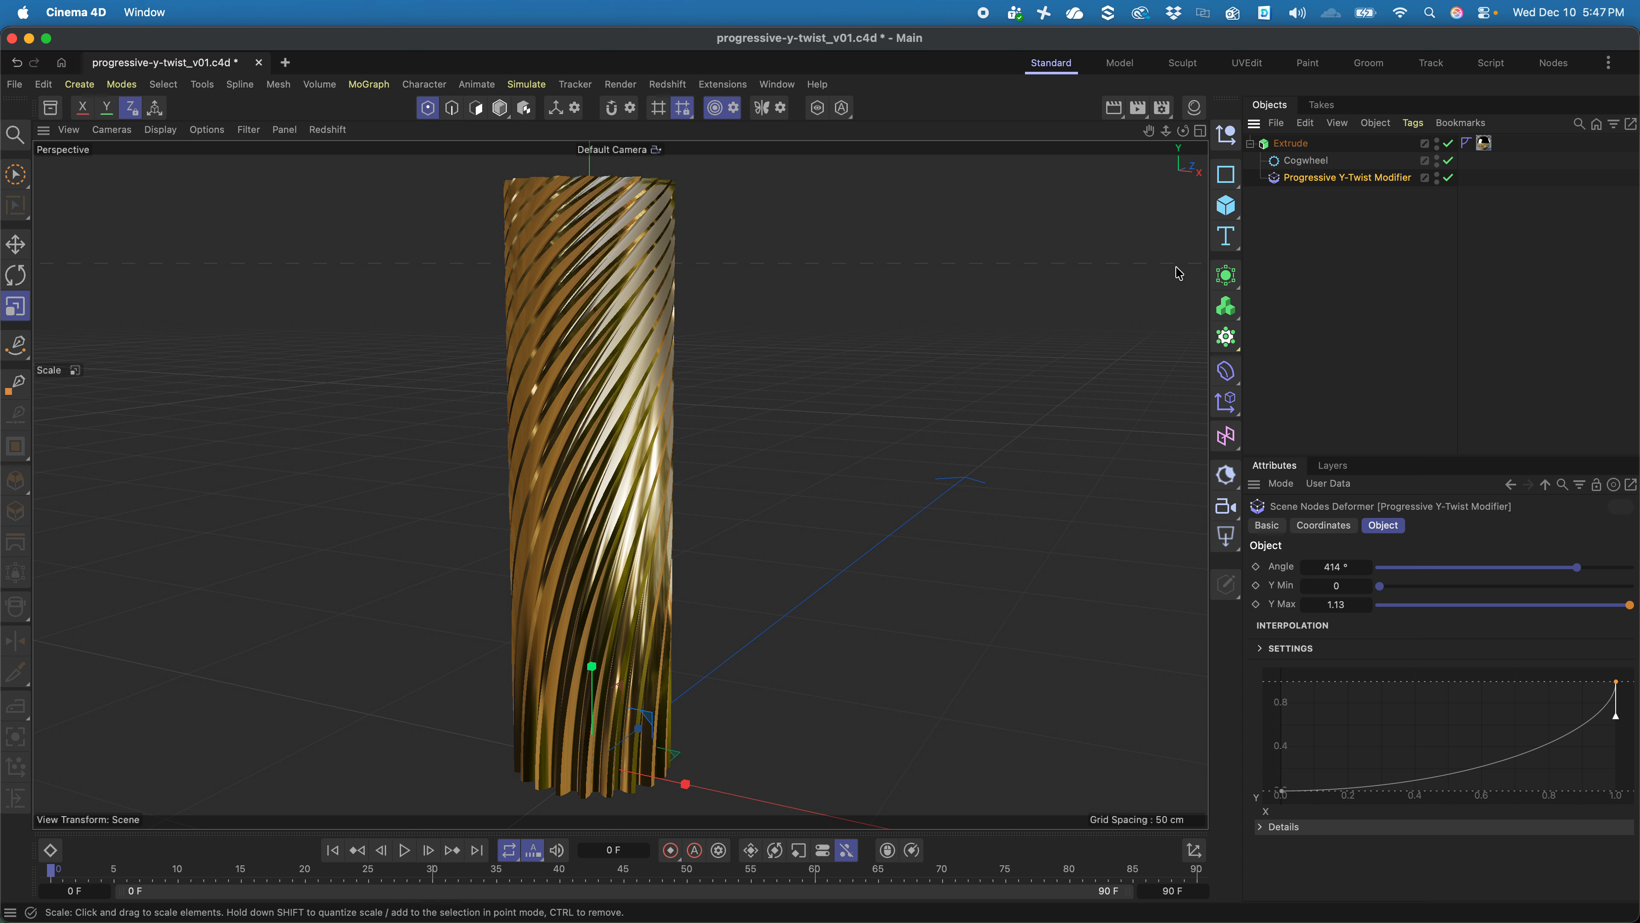
left_click(1449, 179)
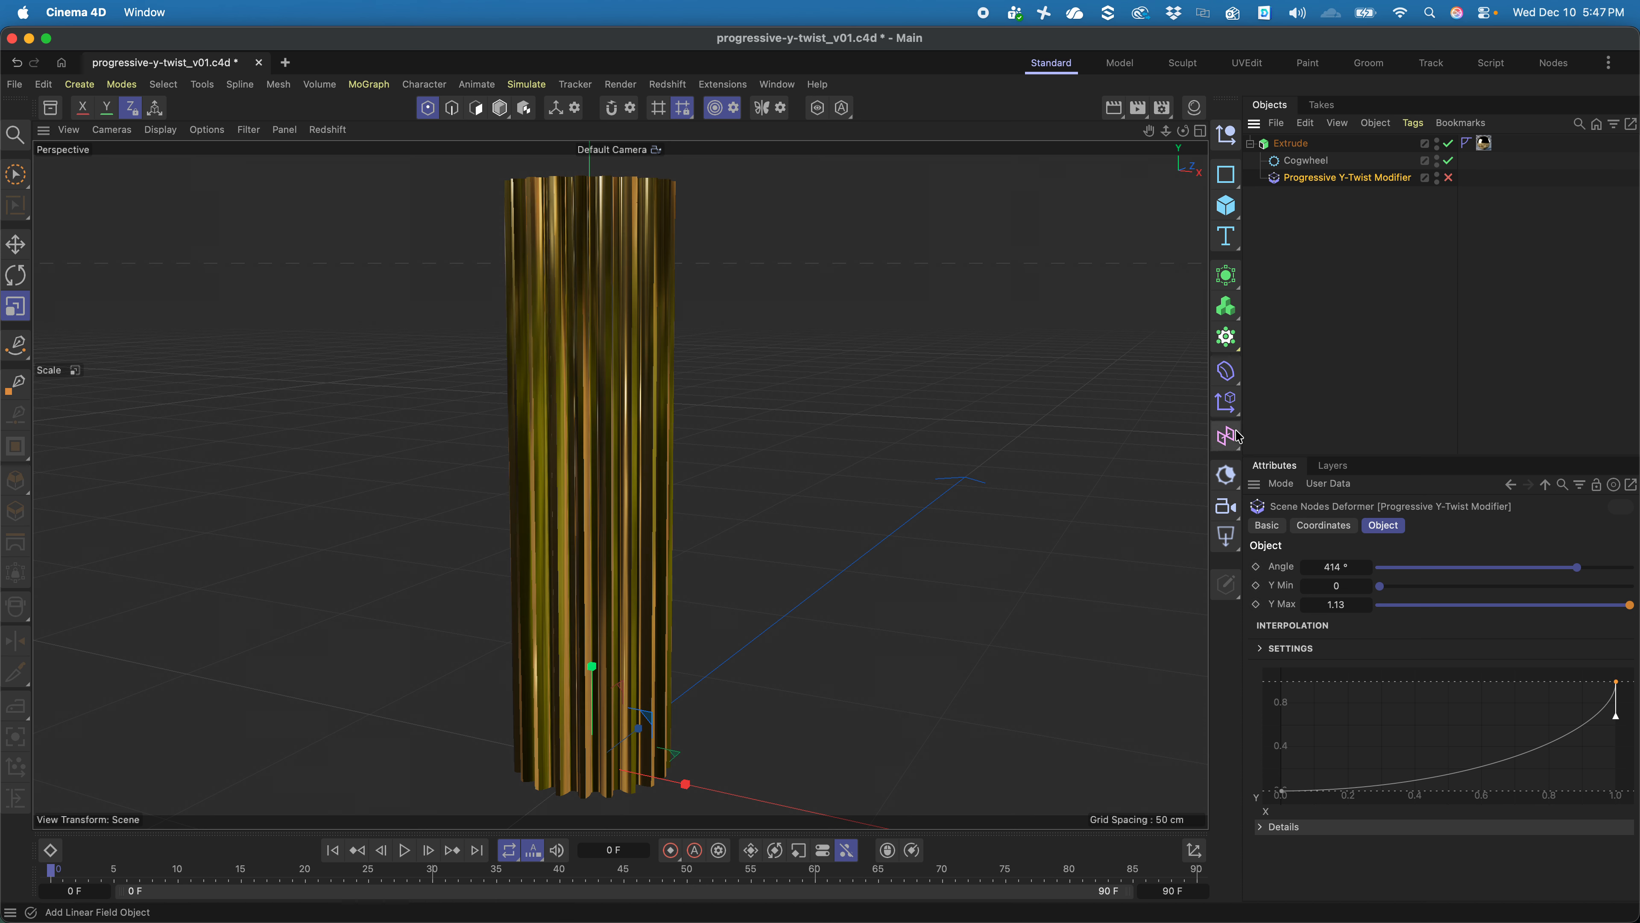
- Add a Twist deformer and make it a child of the Extrude object
left_click(1225, 371)
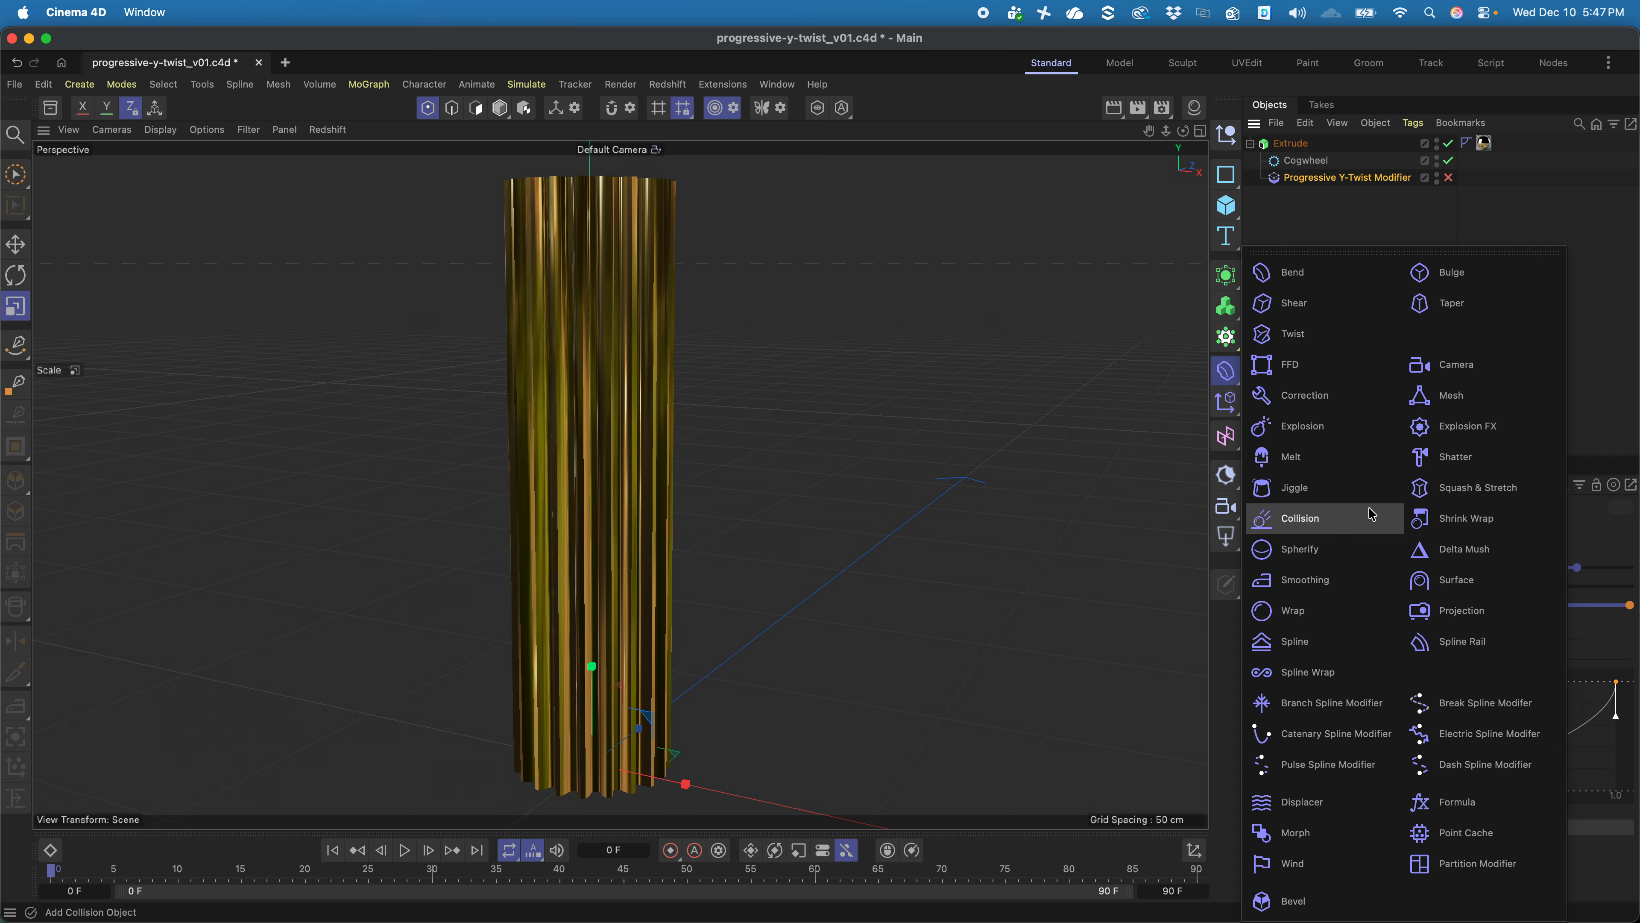
left_click(1327, 339)
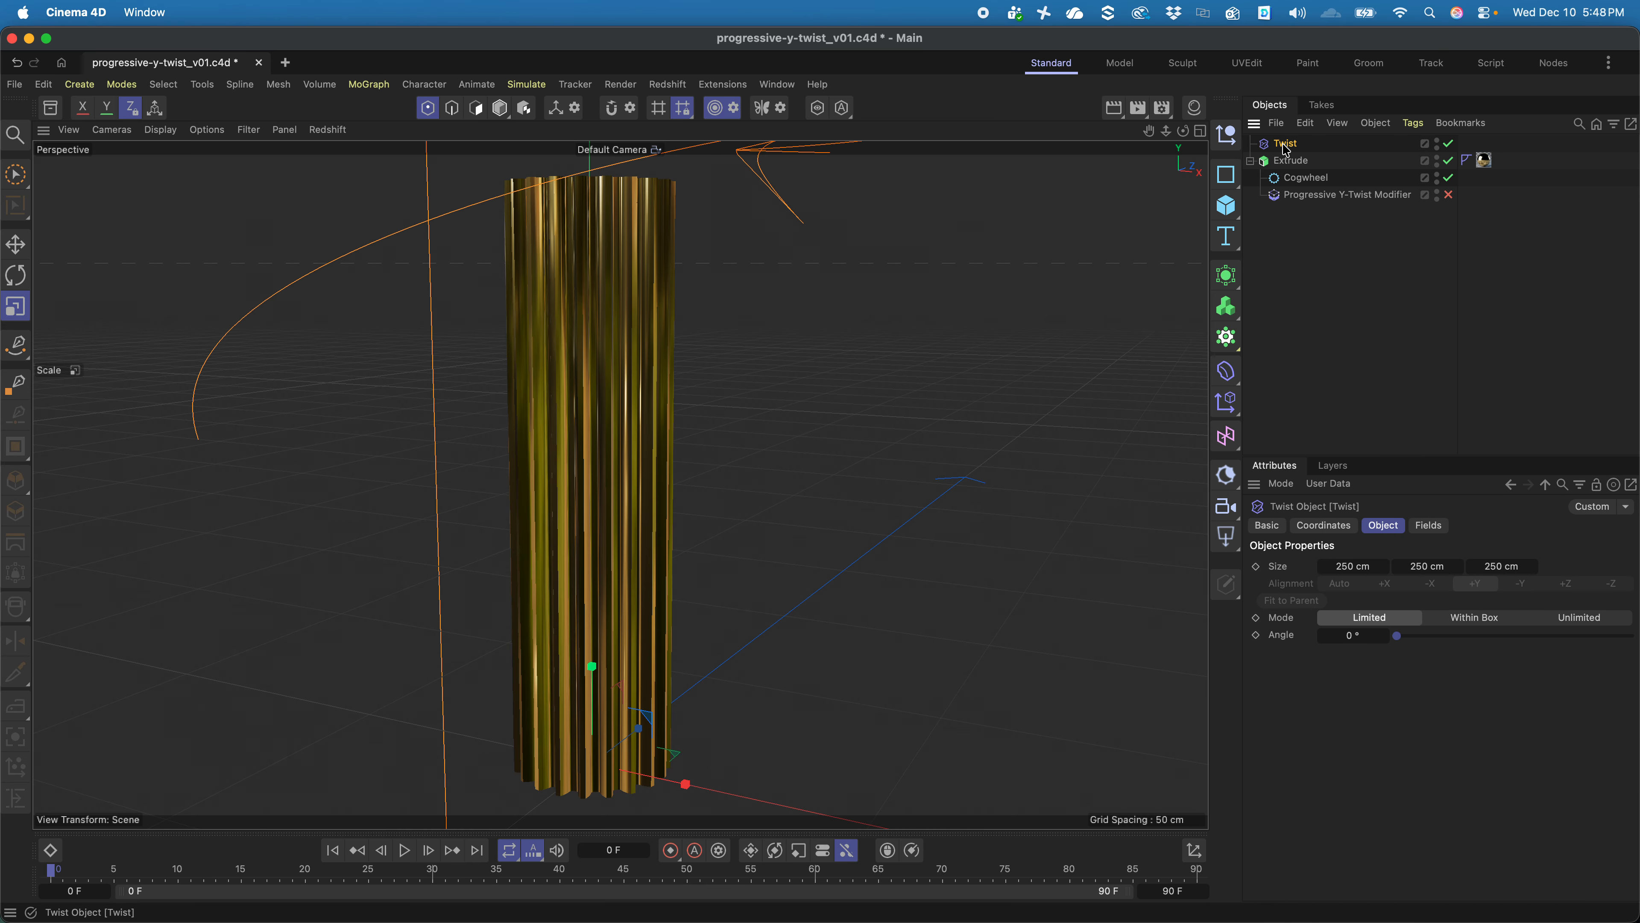
left_click_drag(1287, 144, 1295, 192)
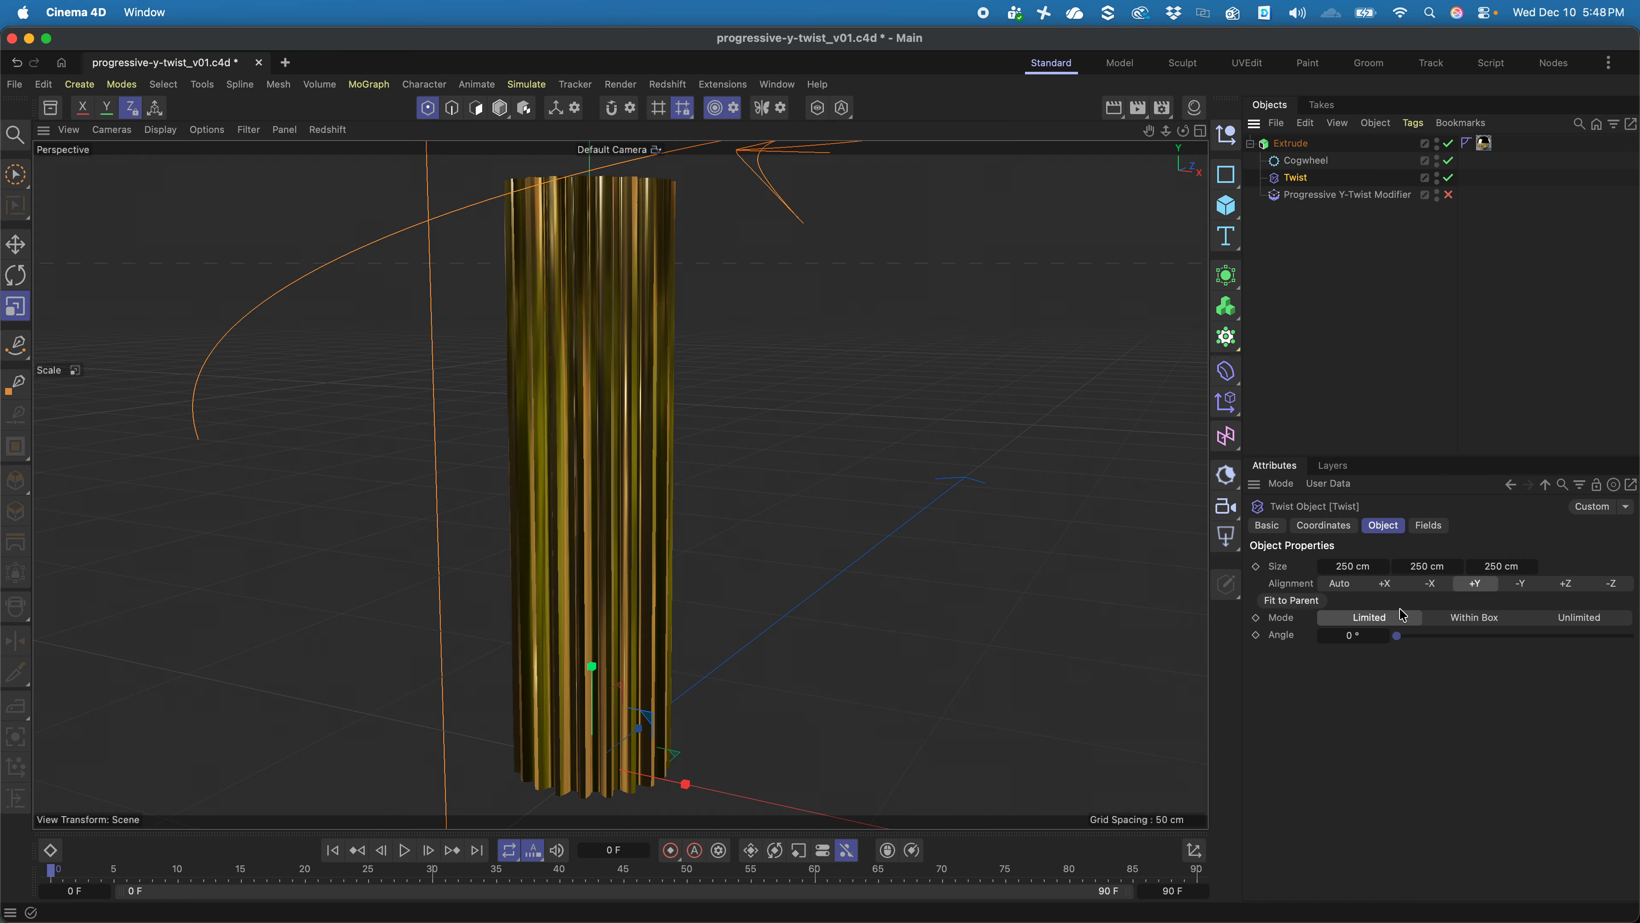
- Fit the Twist deformer to its parent and set its angle to 341°
left_click(1297, 600)
left_click_drag(1414, 638, 1618, 636)
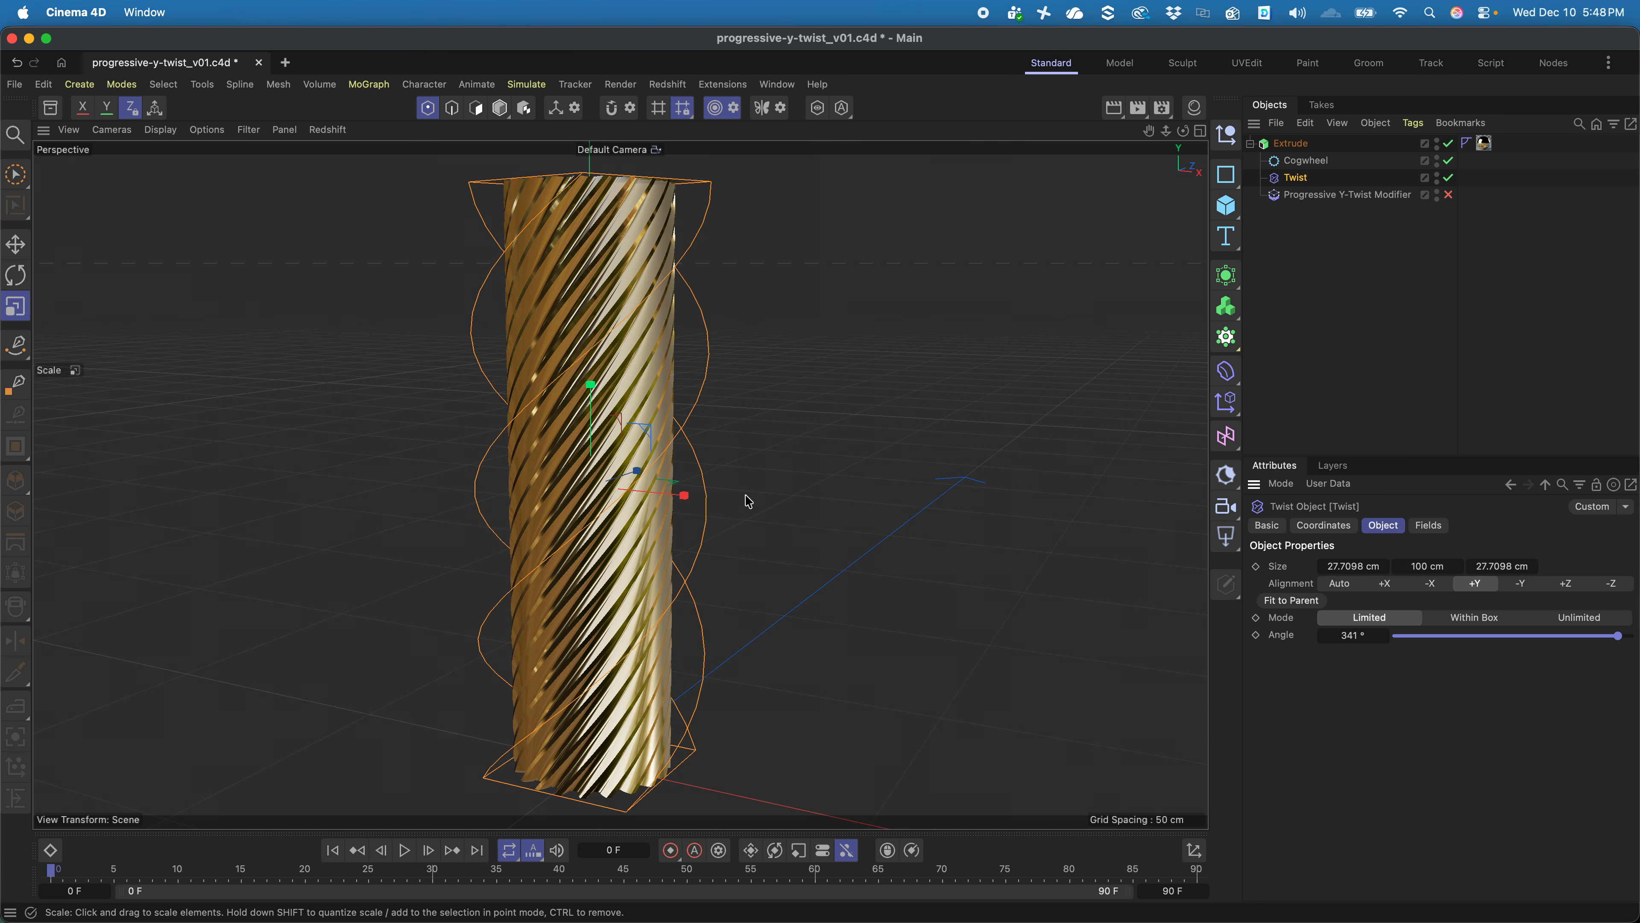
left_click_drag(680, 488, 593, 380, "alt")
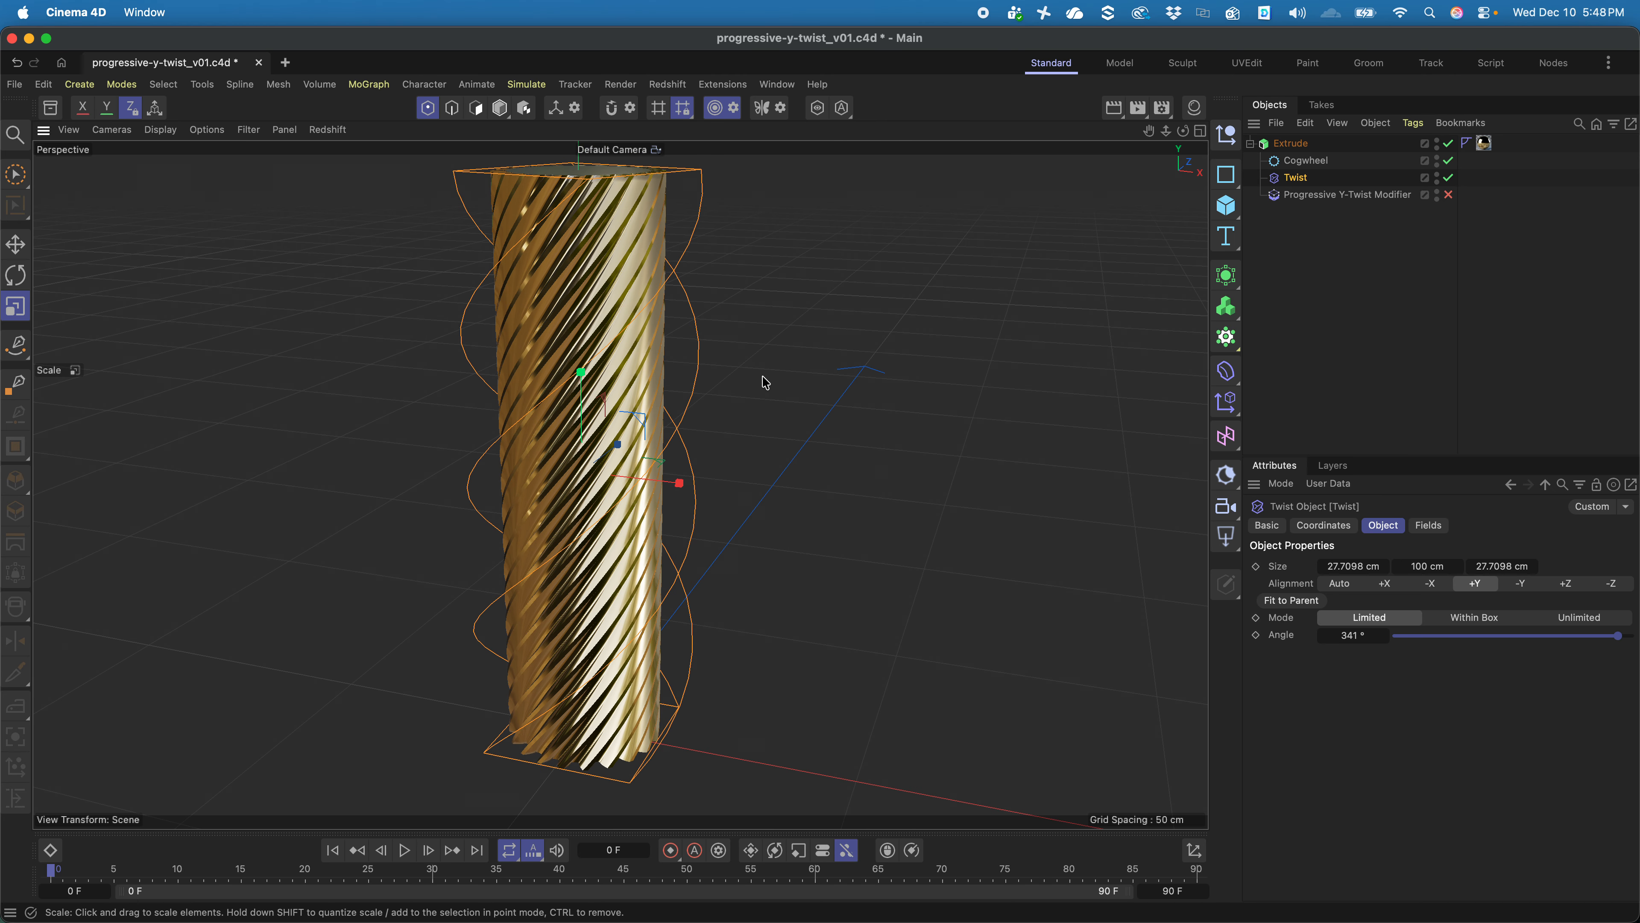
- Add a Linear Field to the Twist deformer and set its direction to +Y
left_click(1444, 527)
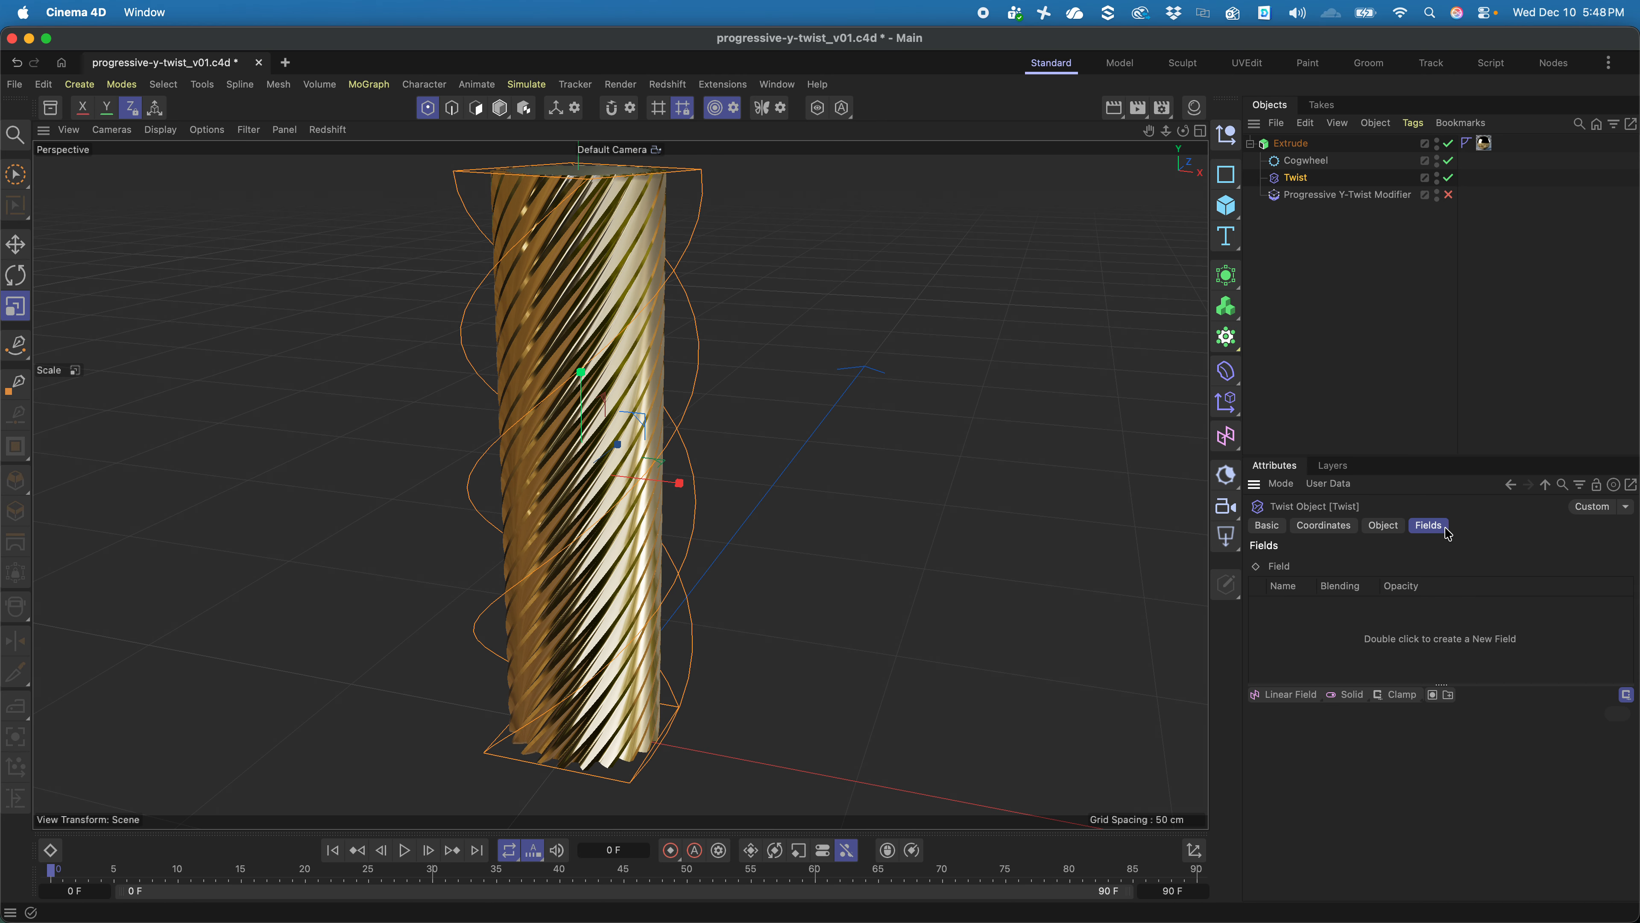
left_click(1275, 695)
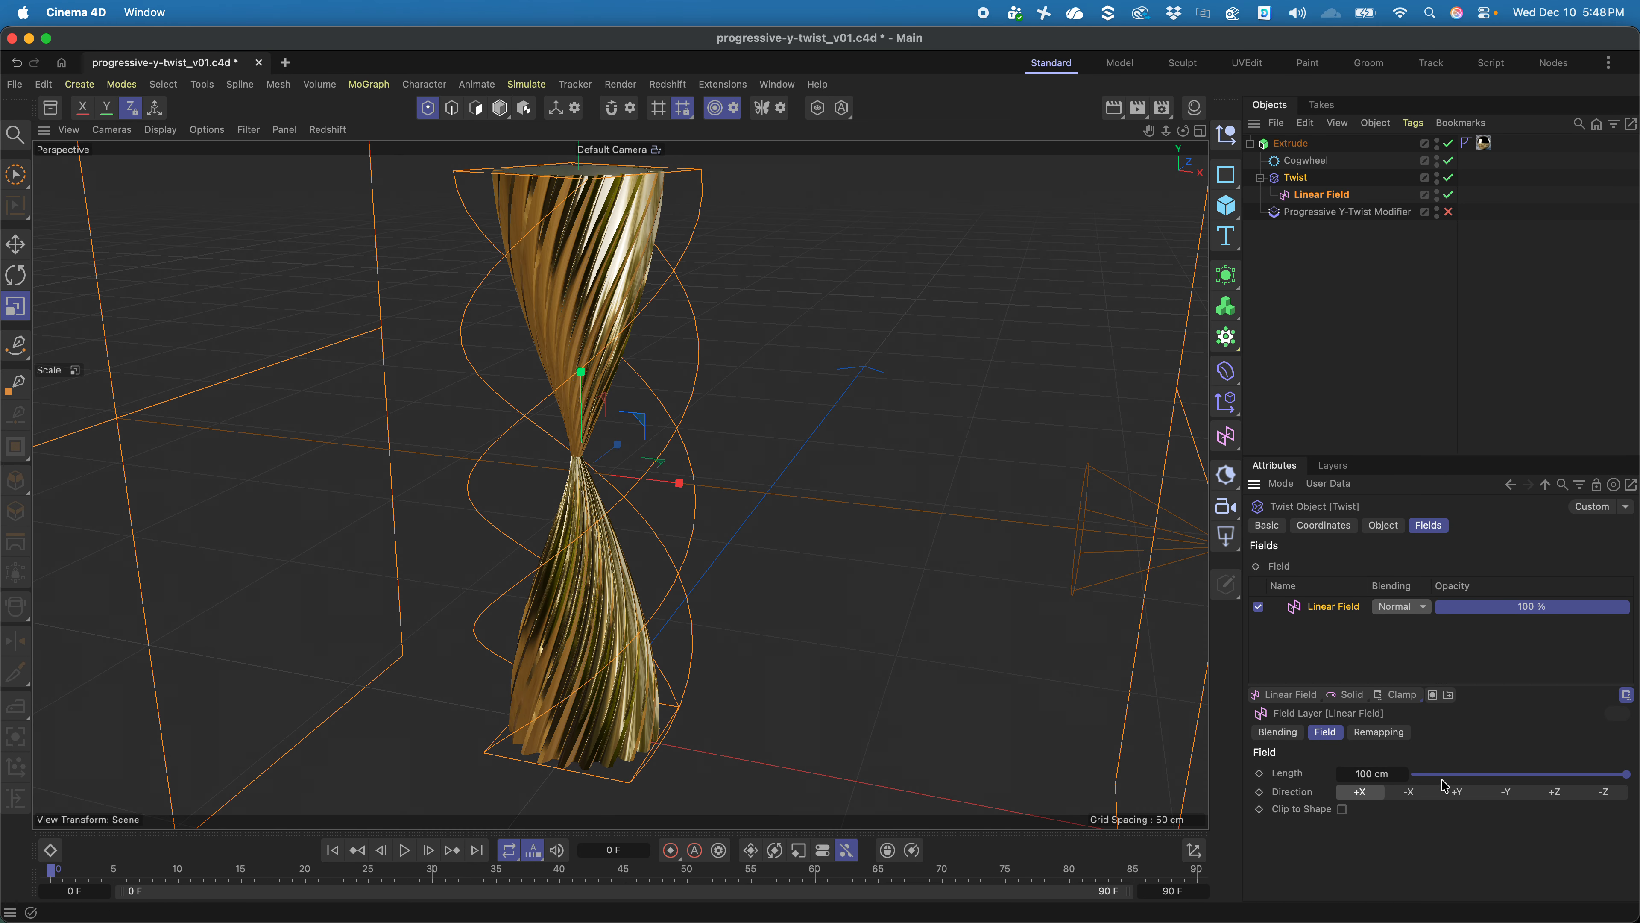
left_click(1458, 792)
left_click_drag(691, 501, 344, 465, "alt")
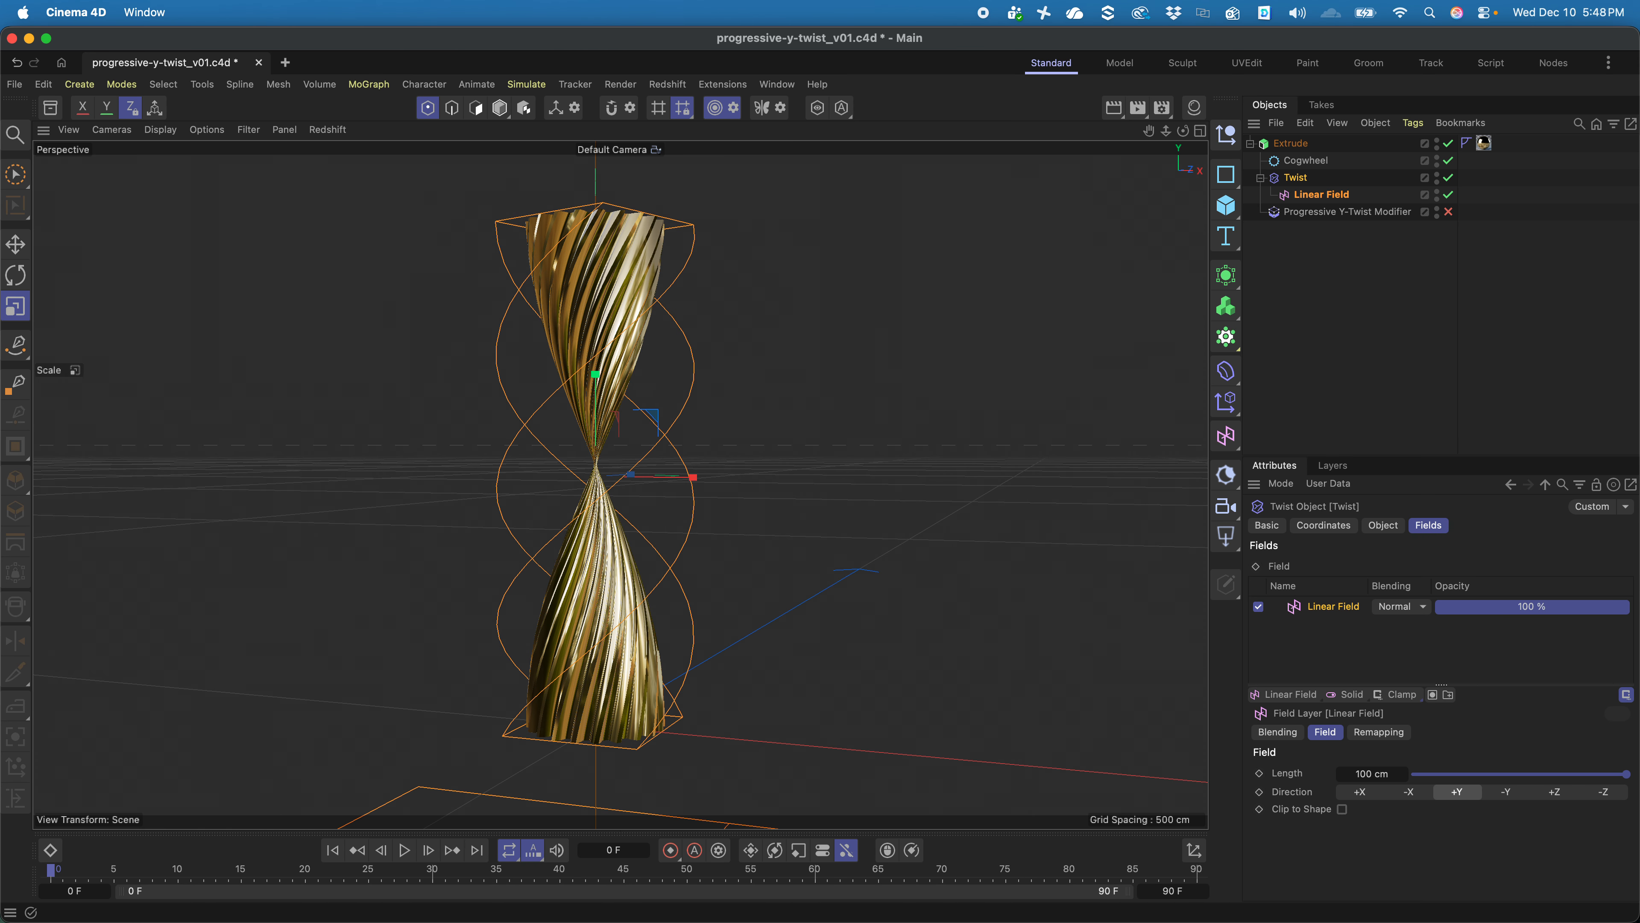
- Switch to Model mode and adjust the Linear Field's length to about 61.7 cm
mouse_move(335, 305)
left_mouse_down()
mouse_move(192, 333)
mouse_move(276, 382)
mouse_move(491, 432)
mouse_move(437, 444)
left_mouse_up()
key("super+z")
left_click(499, 108)
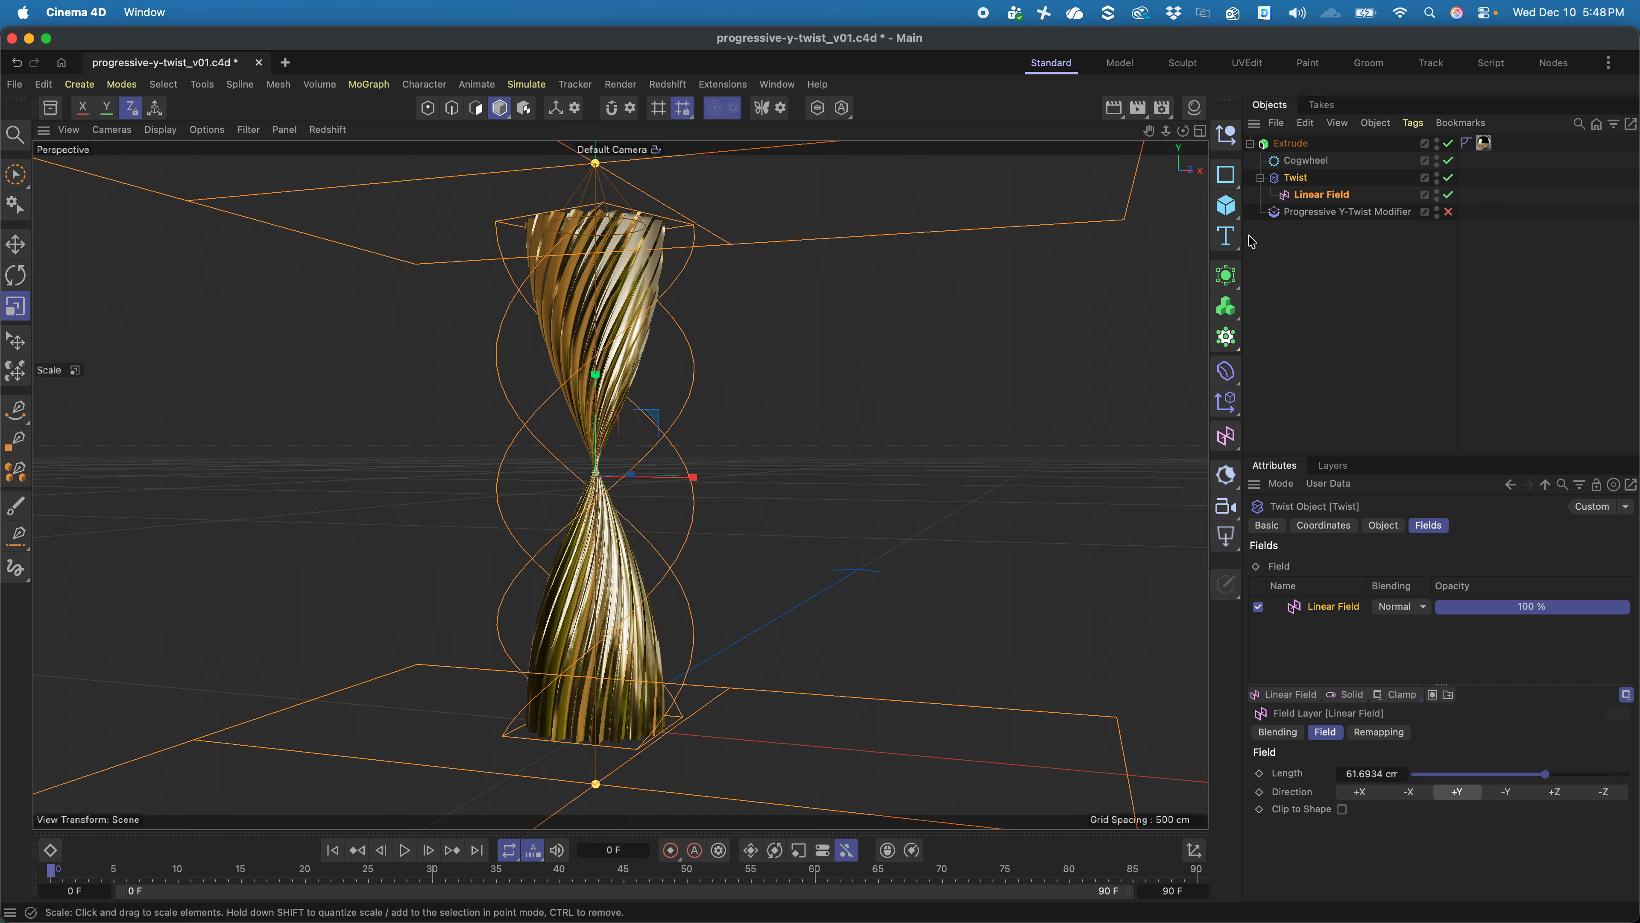
- Delete the Twist deformer with its field and re-enable the Progressive Y-Twist Modifier
left_click(1299, 181)
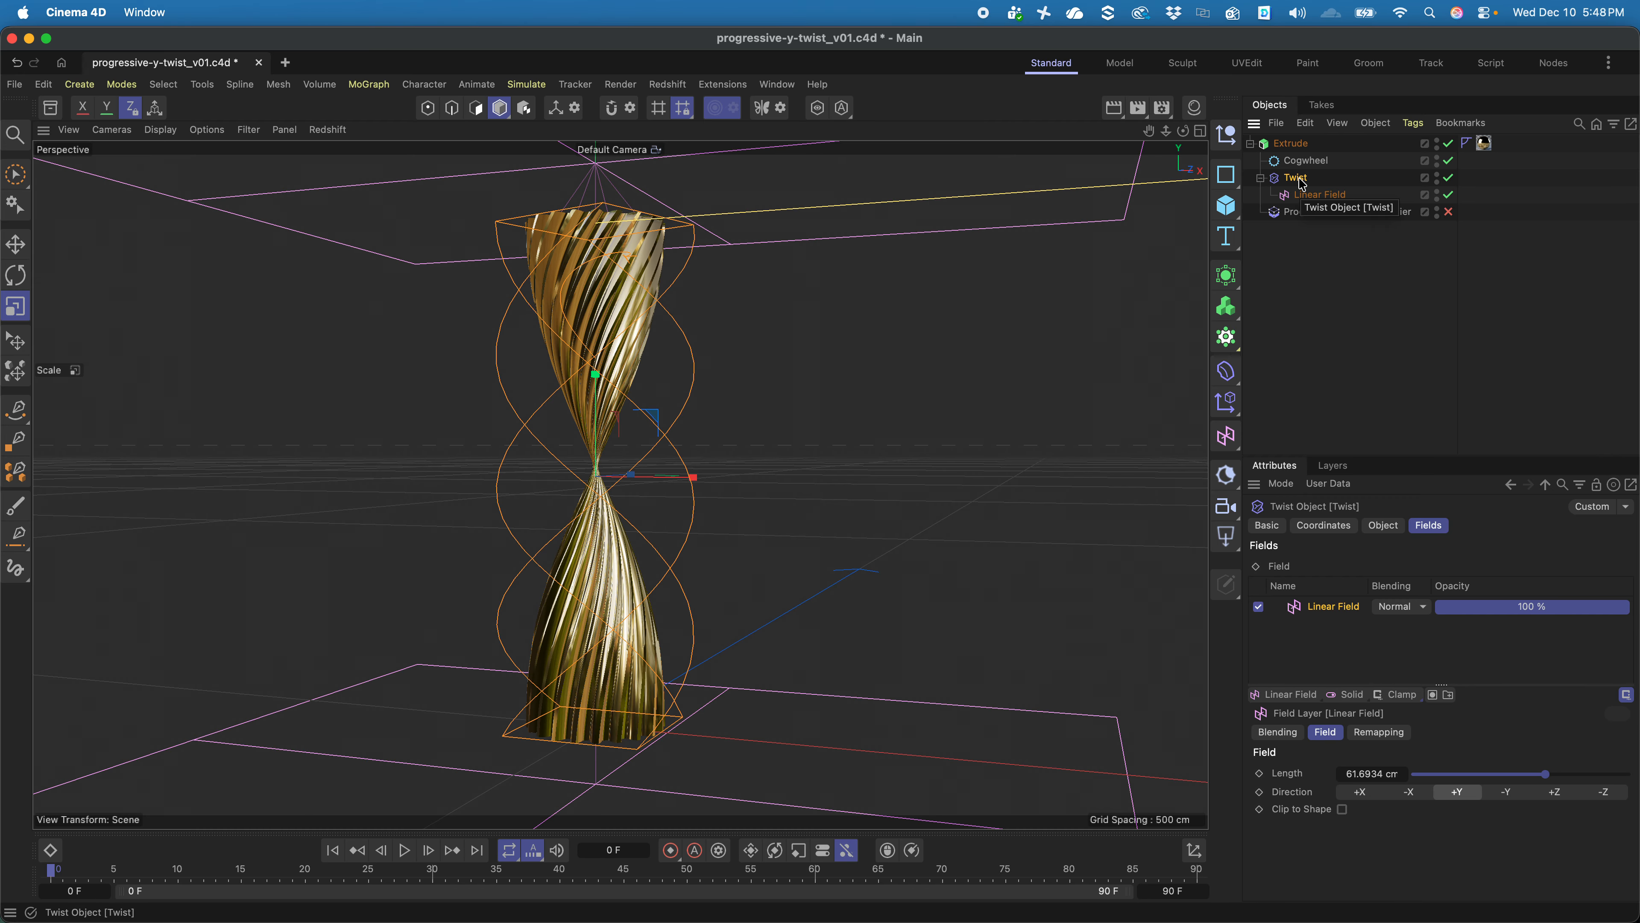
key("Delete")
left_click(1343, 177)
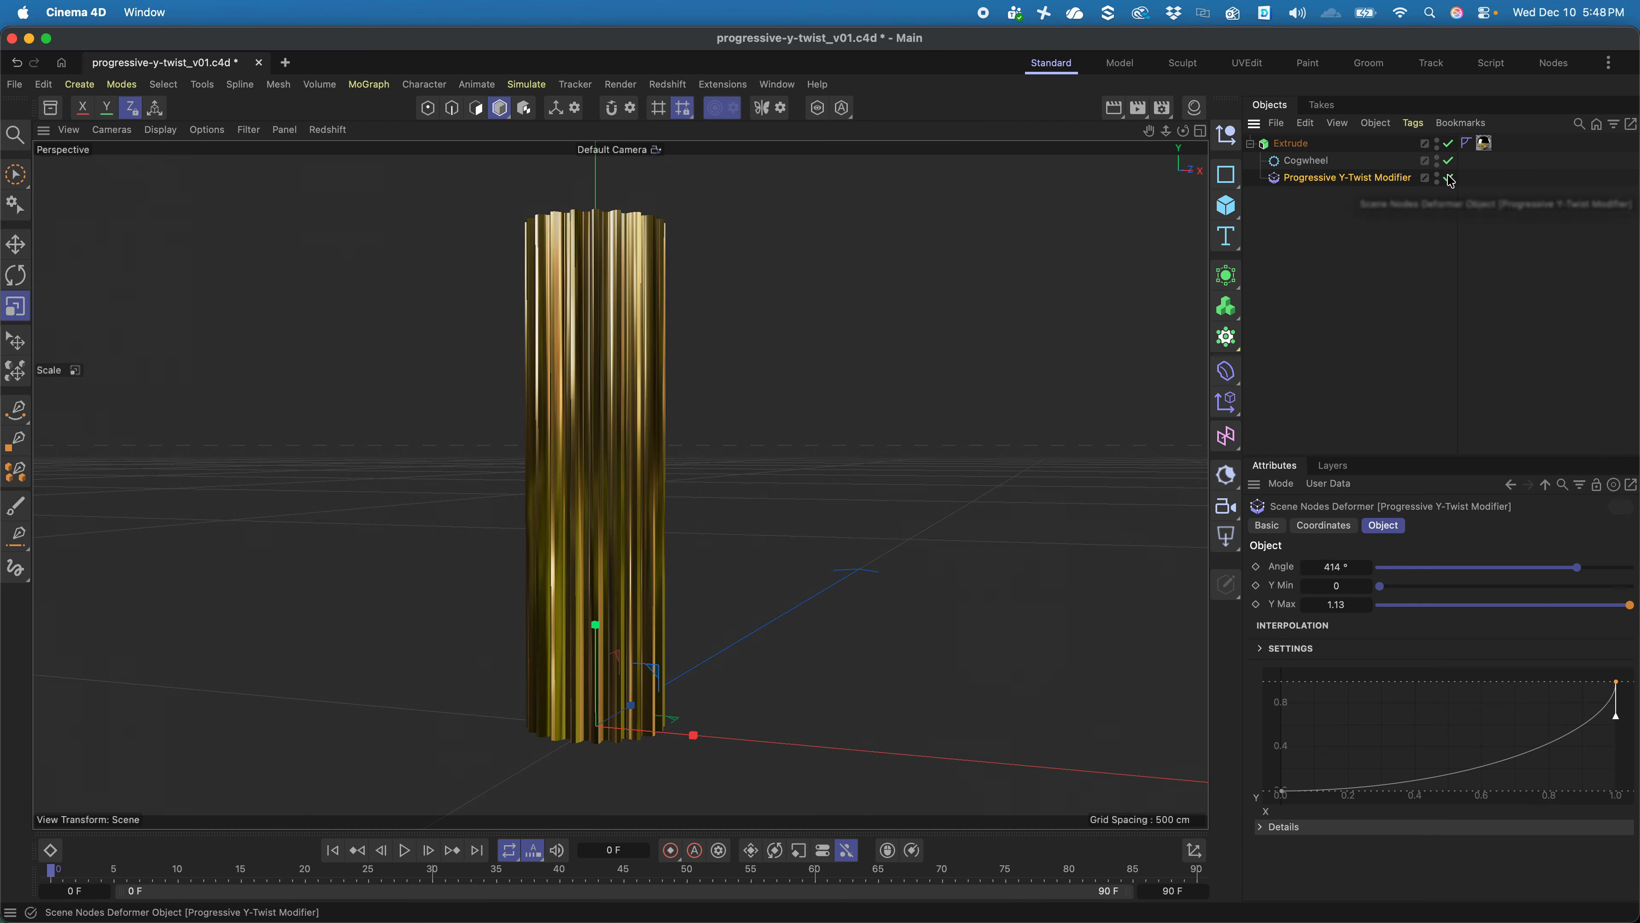
left_click(1449, 178)
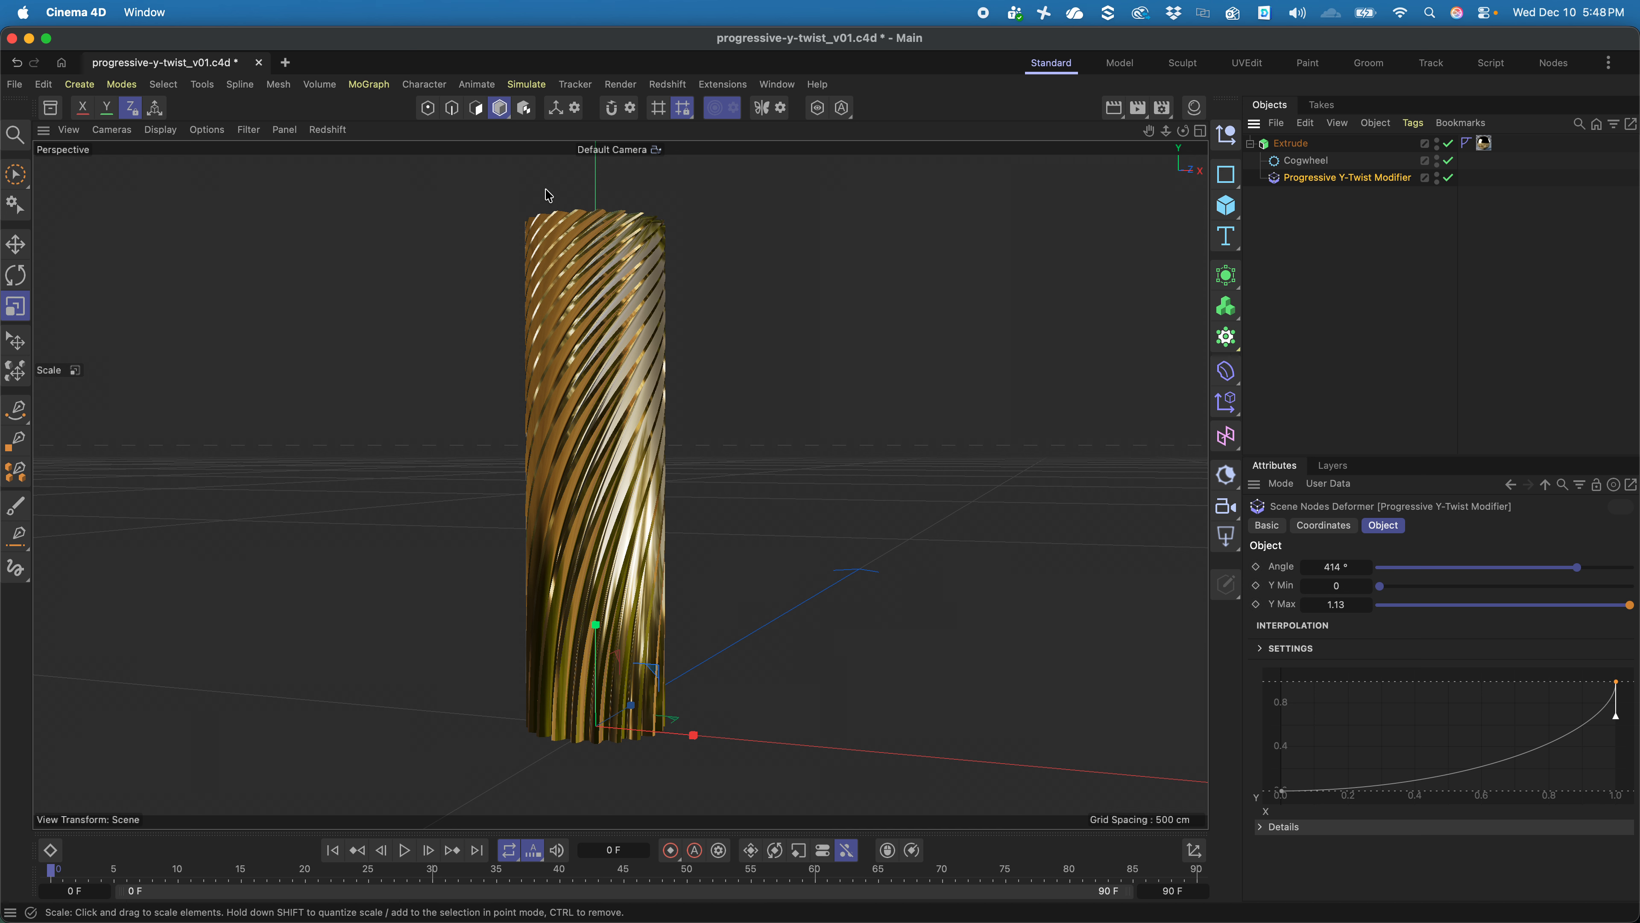
- Activate Doodle Paint and set its colour to green with hue 112° and saturation 100%
left_click(16, 567)
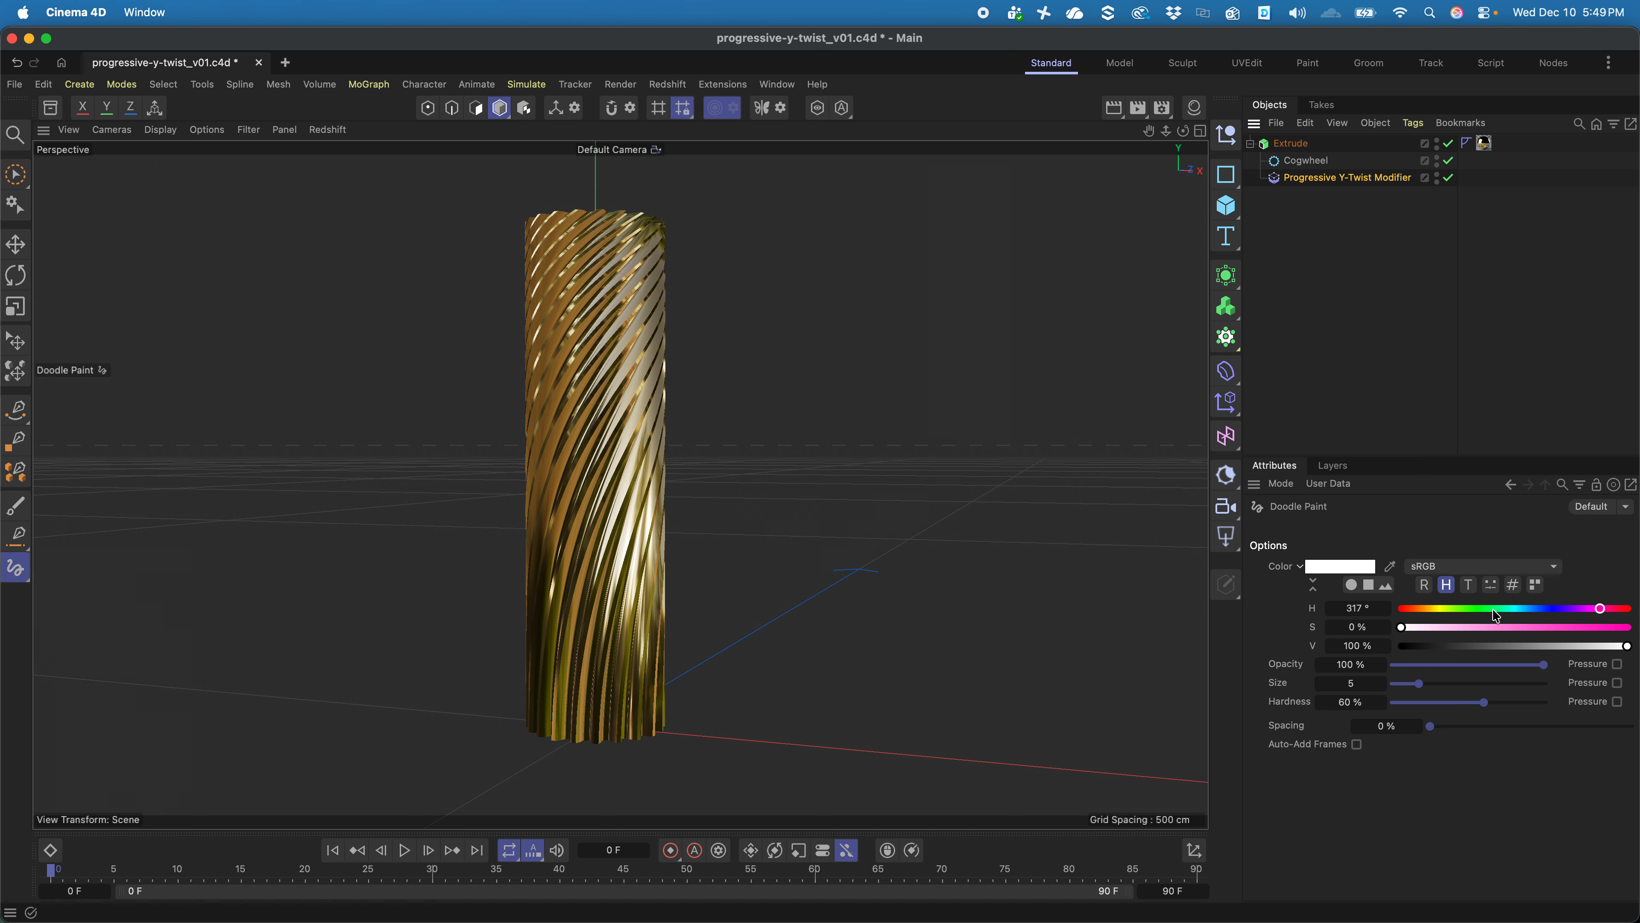
left_click_drag(1610, 627, 1630, 627)
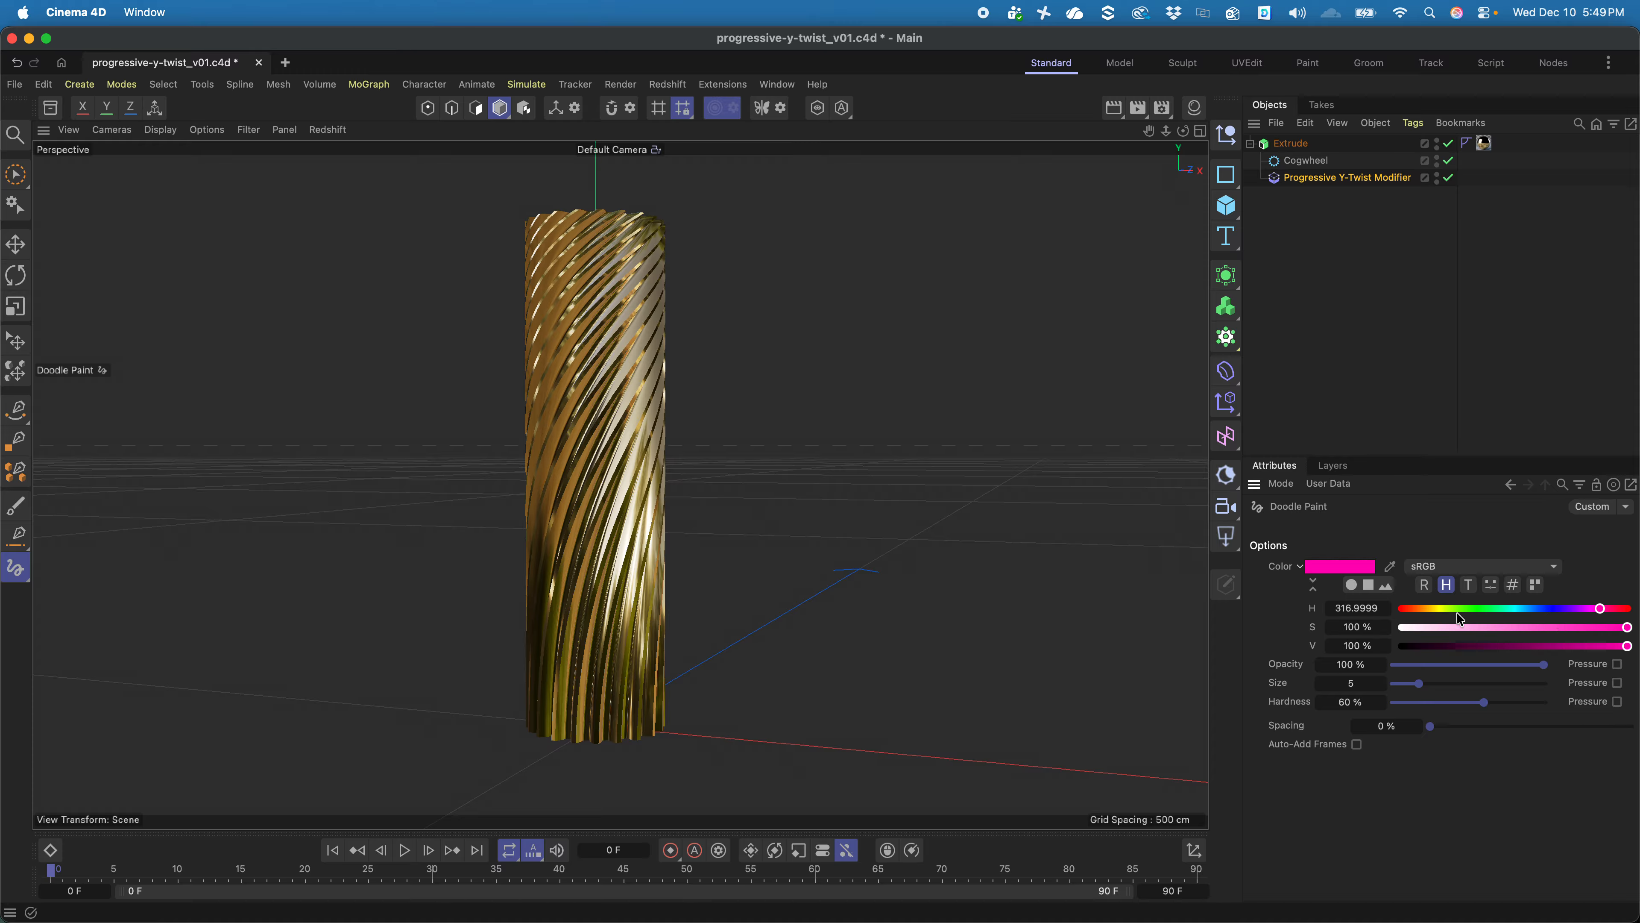
left_click(1471, 608)
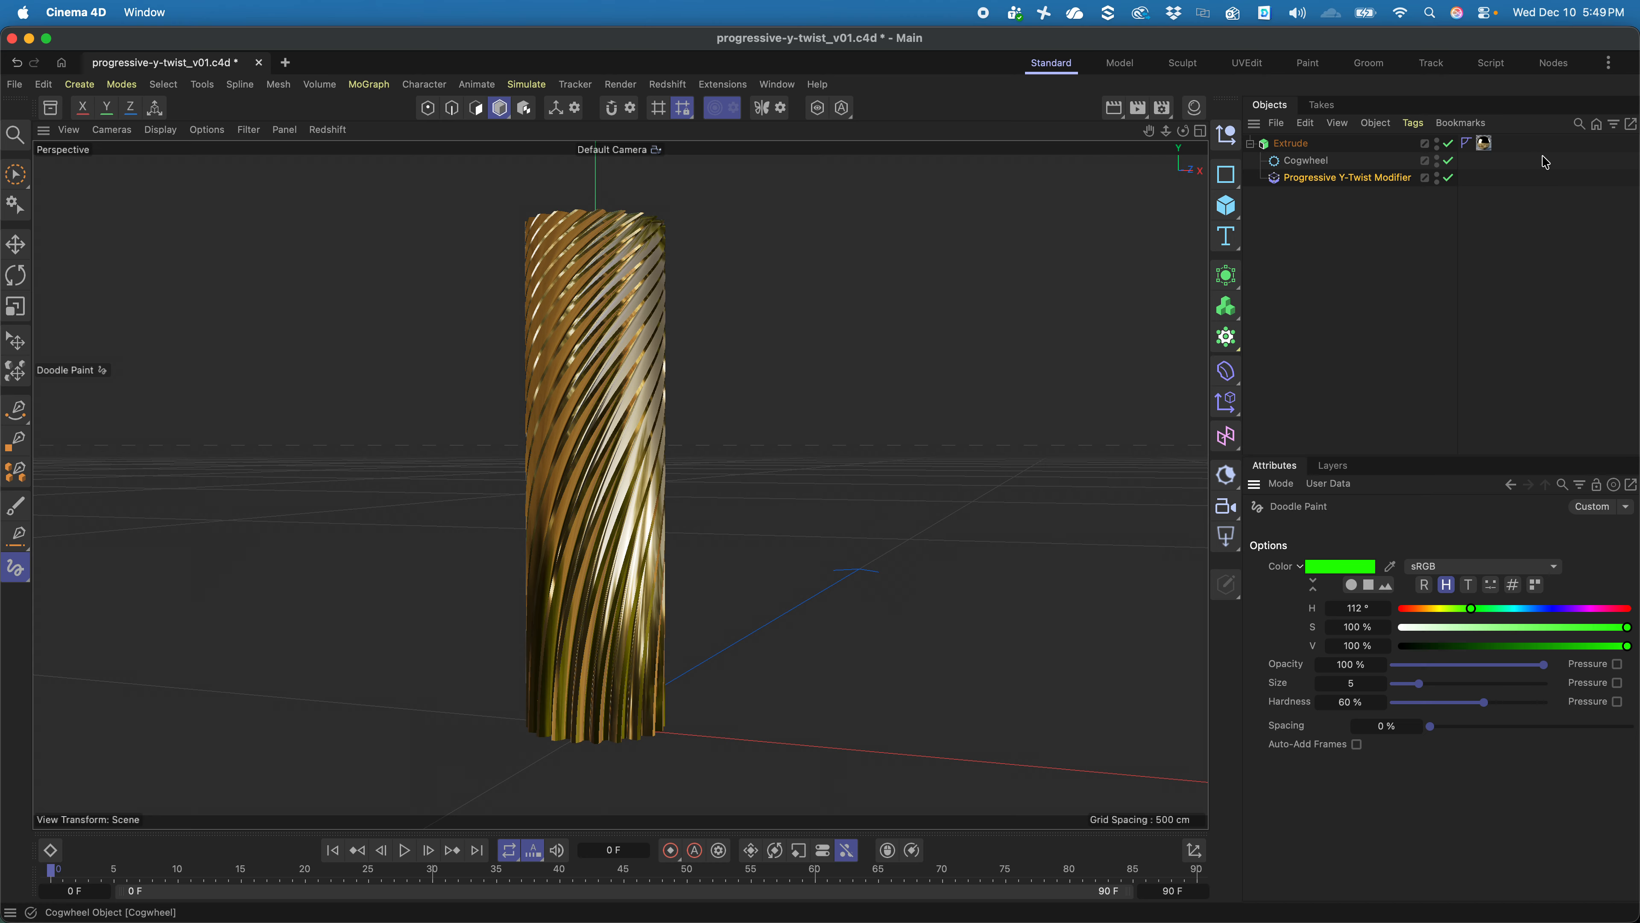
- Delete the gold material tag from the Extrude object and clear the selection
left_click(1485, 144)
key("Delete")
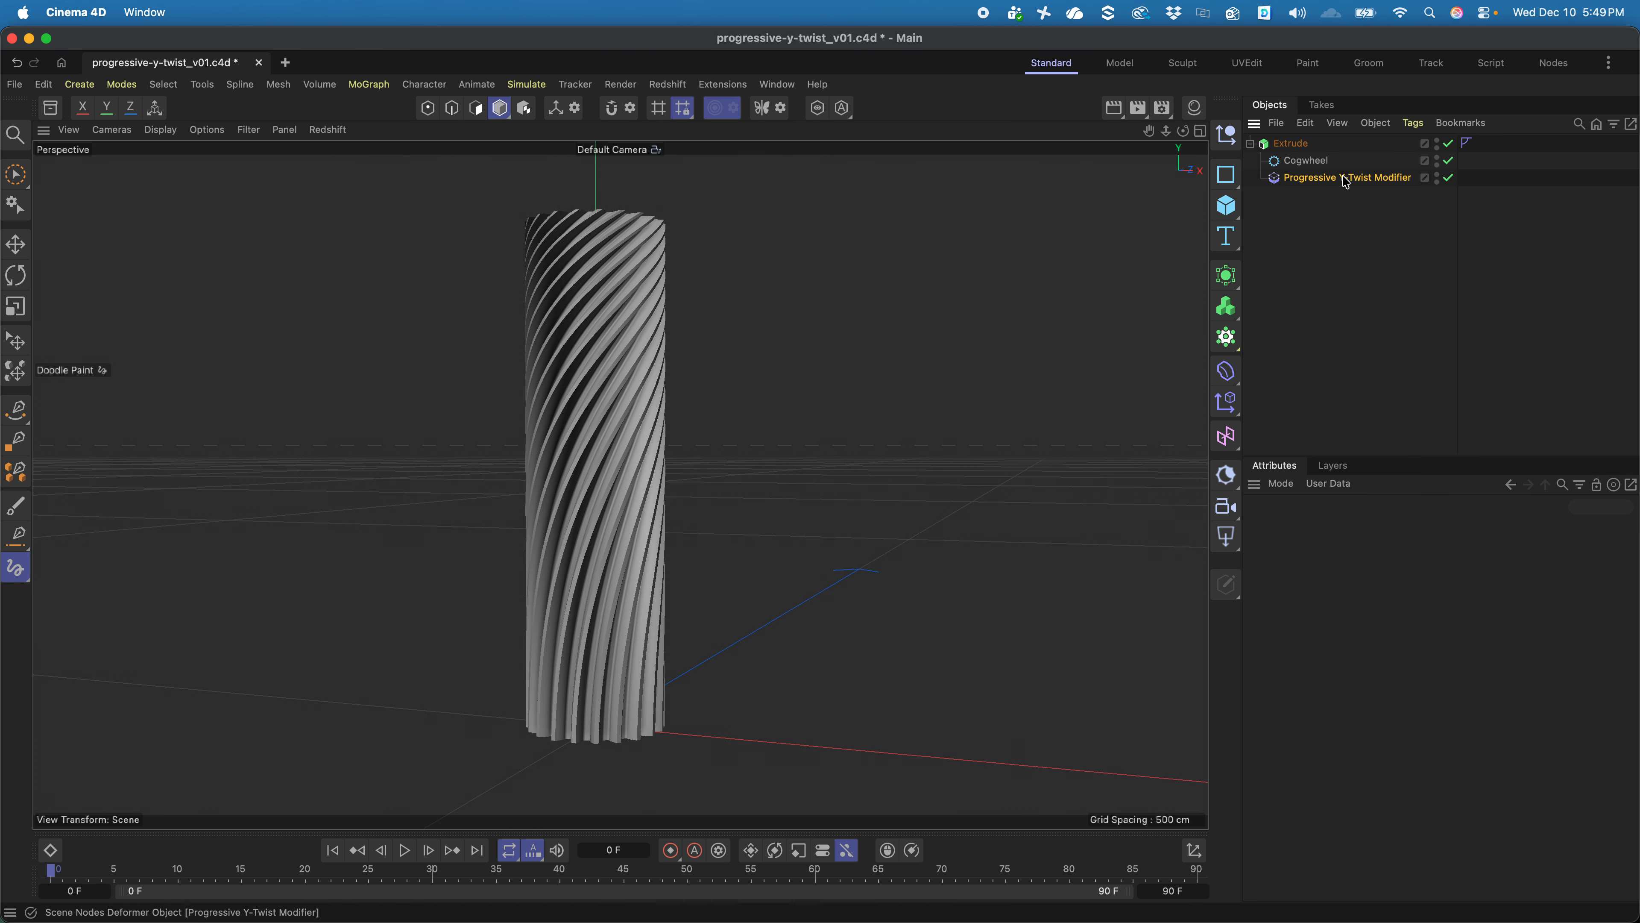
left_click(1327, 309)
- Paint a green vertical arrow along the column's central axis and label it Y above the column
left_click_drag(595, 737, 597, 181)
left_click_drag(604, 164, 593, 196)
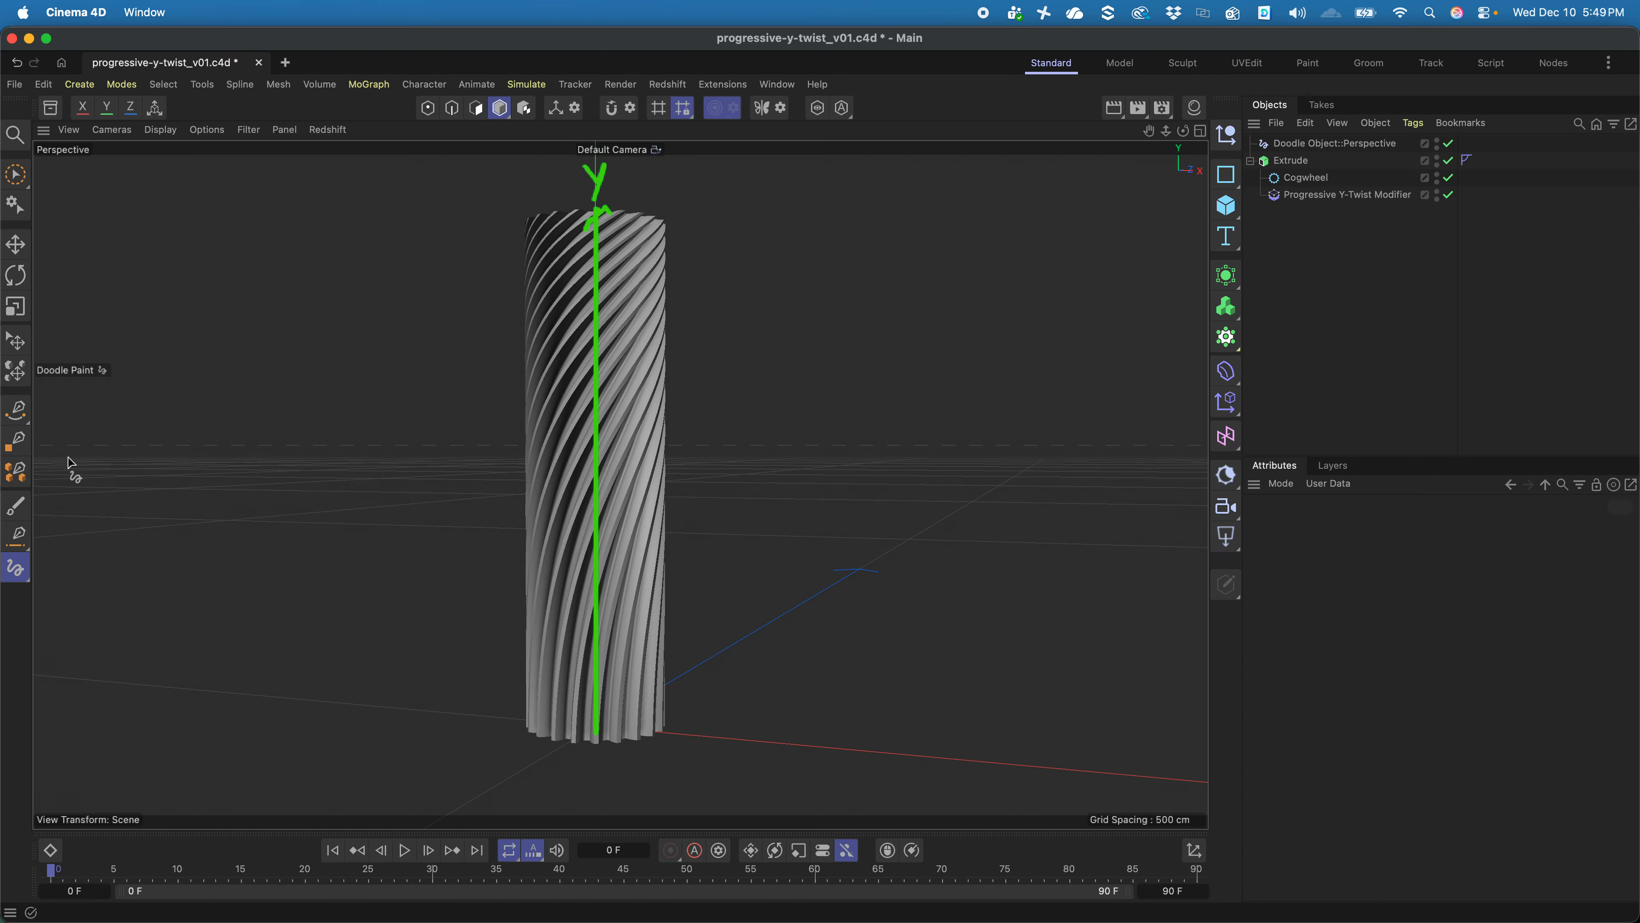
- Set the doodle colour to red, hue 0°, and mark five dots at different heights along one side edge of the column
left_click(16, 568)
left_click_drag(1473, 609, 1364, 612)
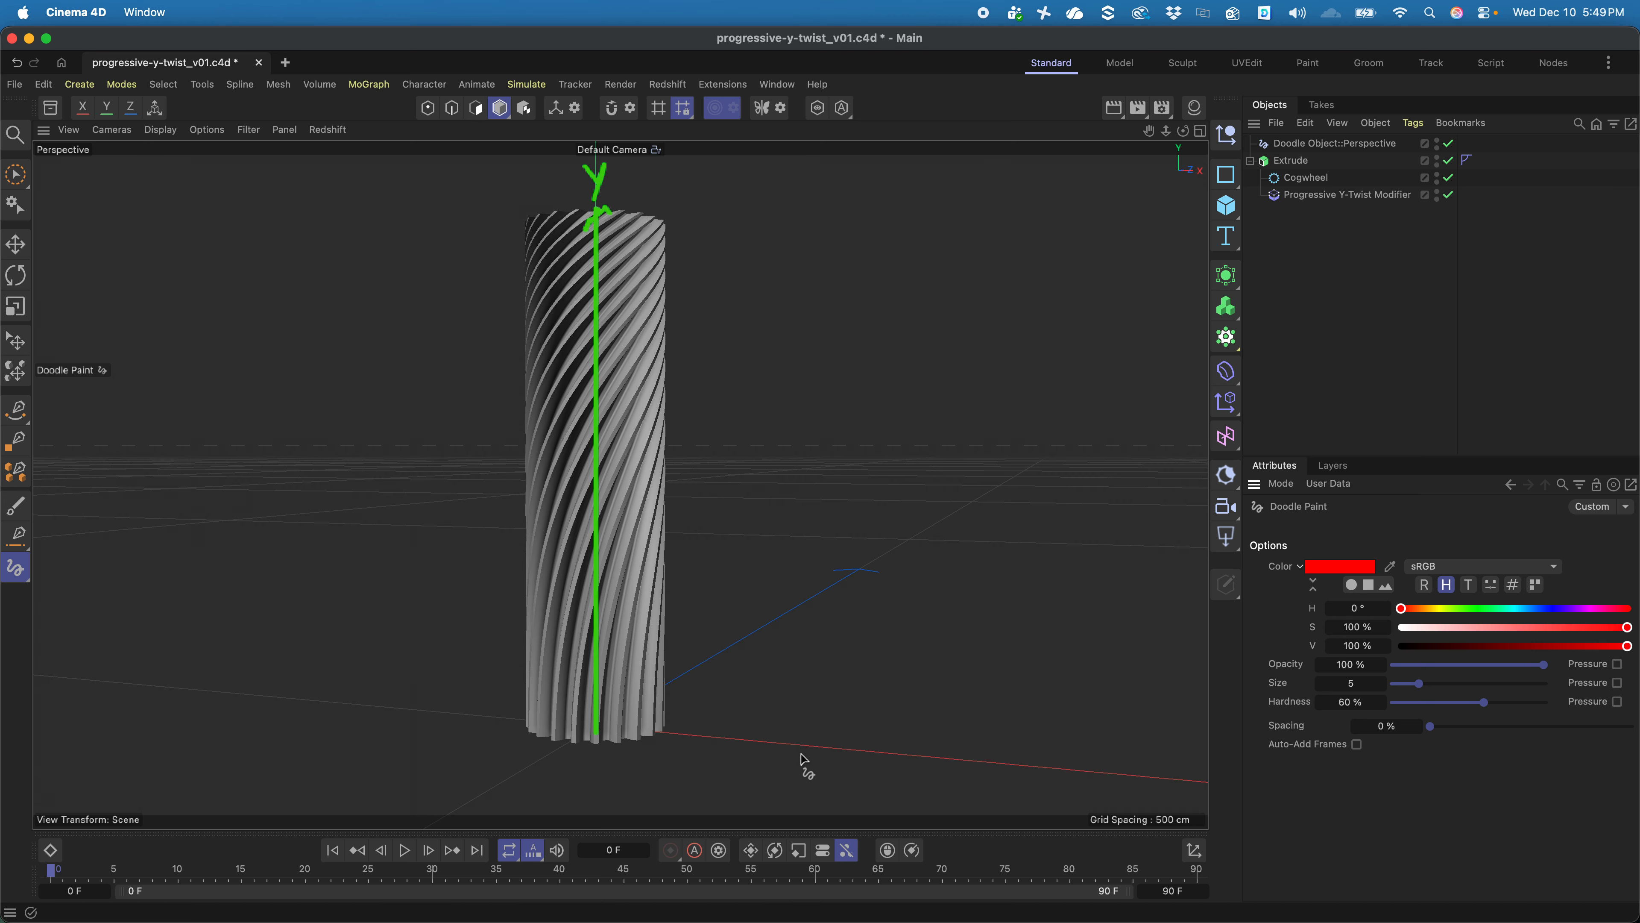
left_click(669, 505)
key("super+z")
left_click_drag(669, 607, 666, 608)
left_click(666, 227)
left_click(669, 725)
- Reduce the doodle colour's saturation to 7% and draw the horizontal and vertical axes of a graph beside the column
left_click_drag(844, 408, 1108, 404)
key("super+z")
left_click_drag(1505, 628, 1417, 627)
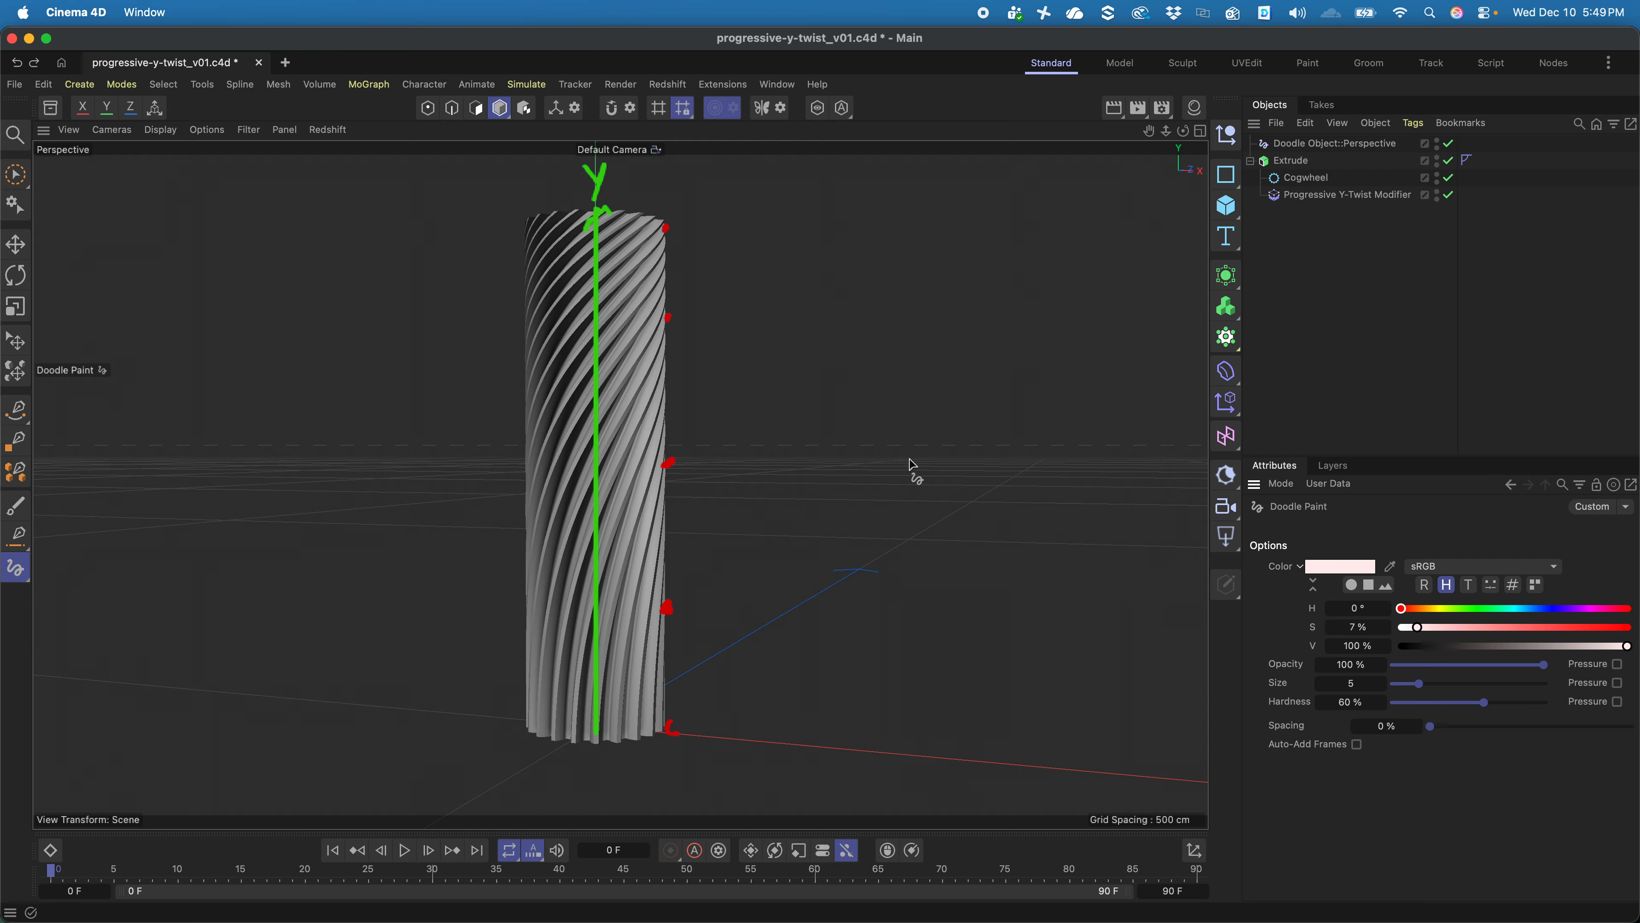
left_click_drag(821, 445, 1046, 457)
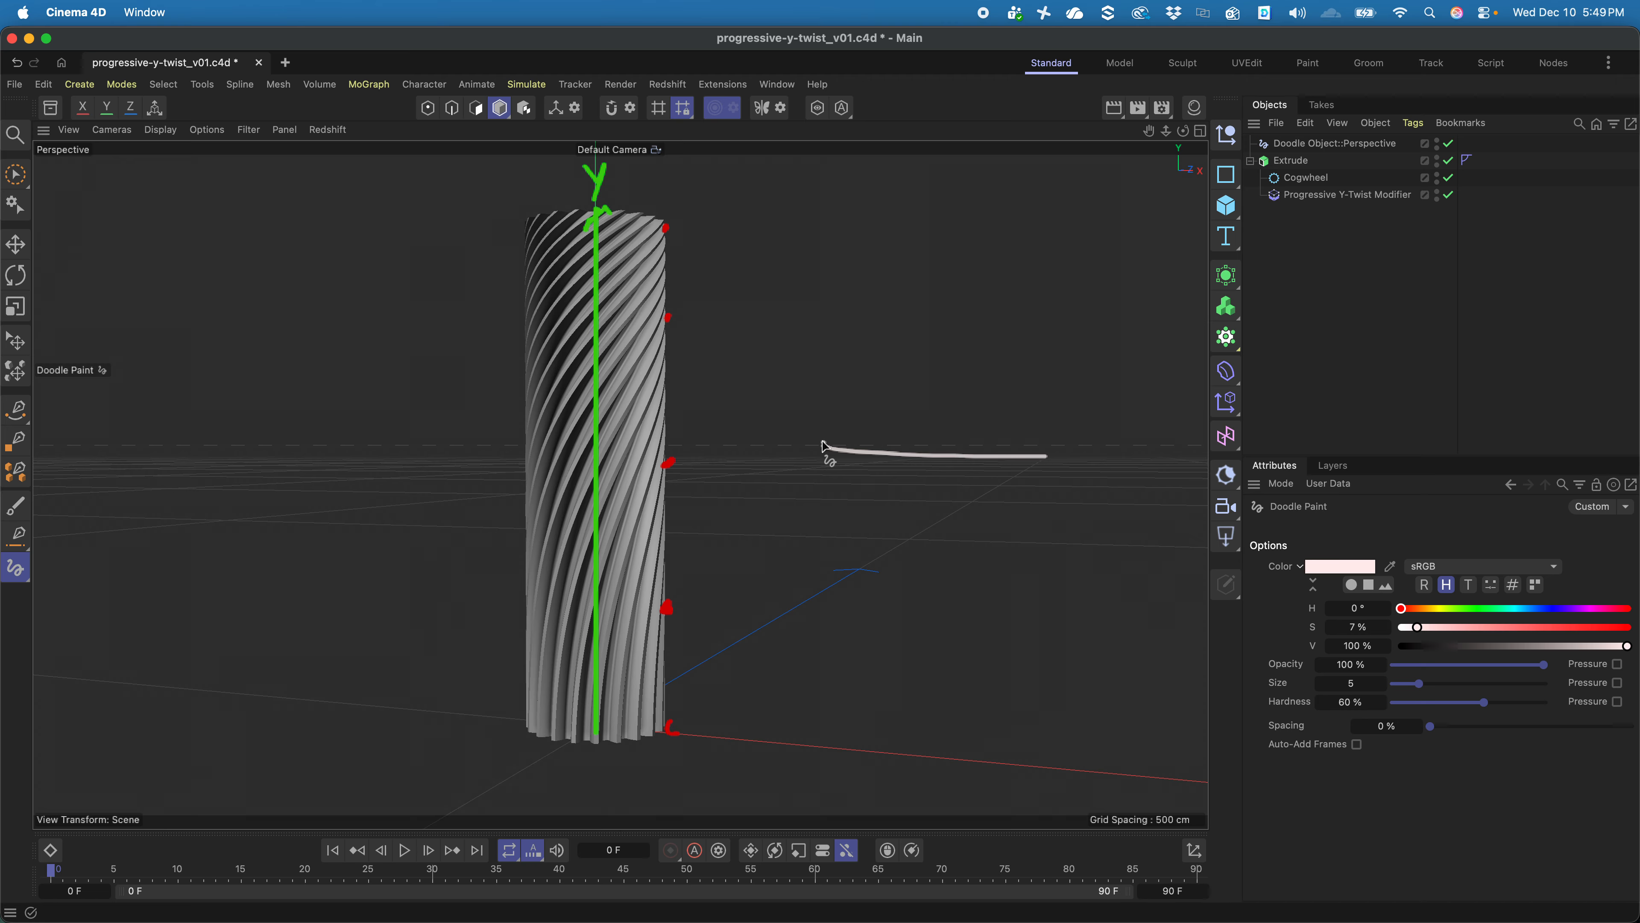
left_click_drag(823, 445, 820, 227)
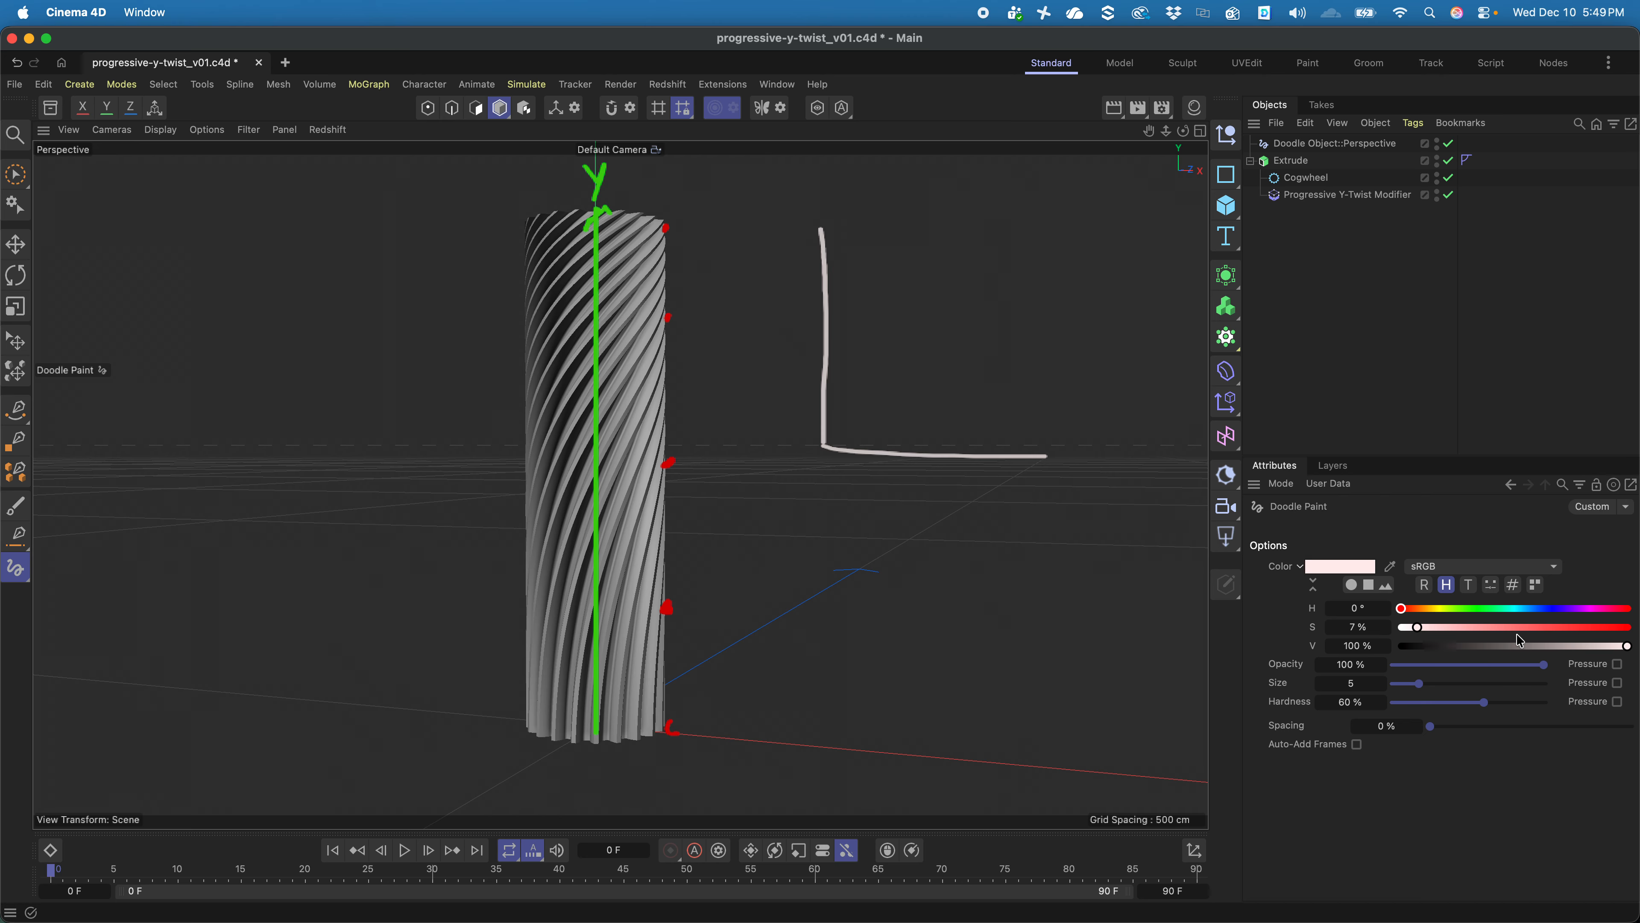
- Restore the doodle colour's saturation to 100% and mark red dots along the graph's horizontal axis
left_click_drag(1569, 626, 1629, 627)
left_click(871, 450)
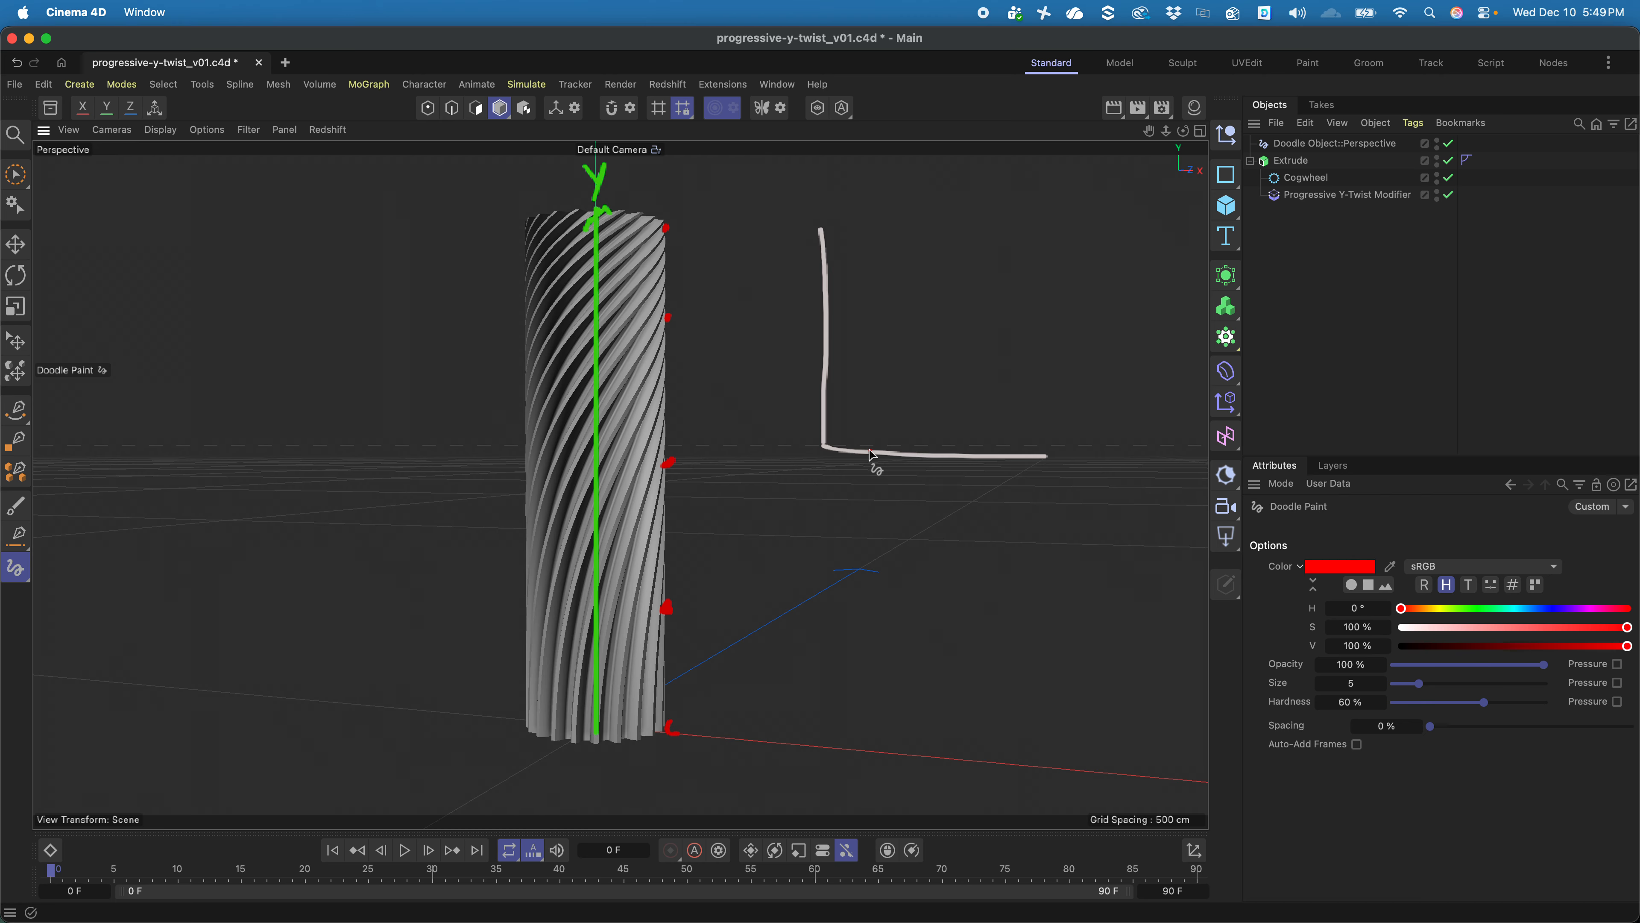
left_click(922, 454)
left_click(984, 456)
left_click(1036, 455)
- Plot rising red dots from the graph's origin and connect them with a diagonal line
left_click(828, 448)
left_click(923, 360)
left_click(986, 328)
left_click_drag(1048, 265, 832, 461)
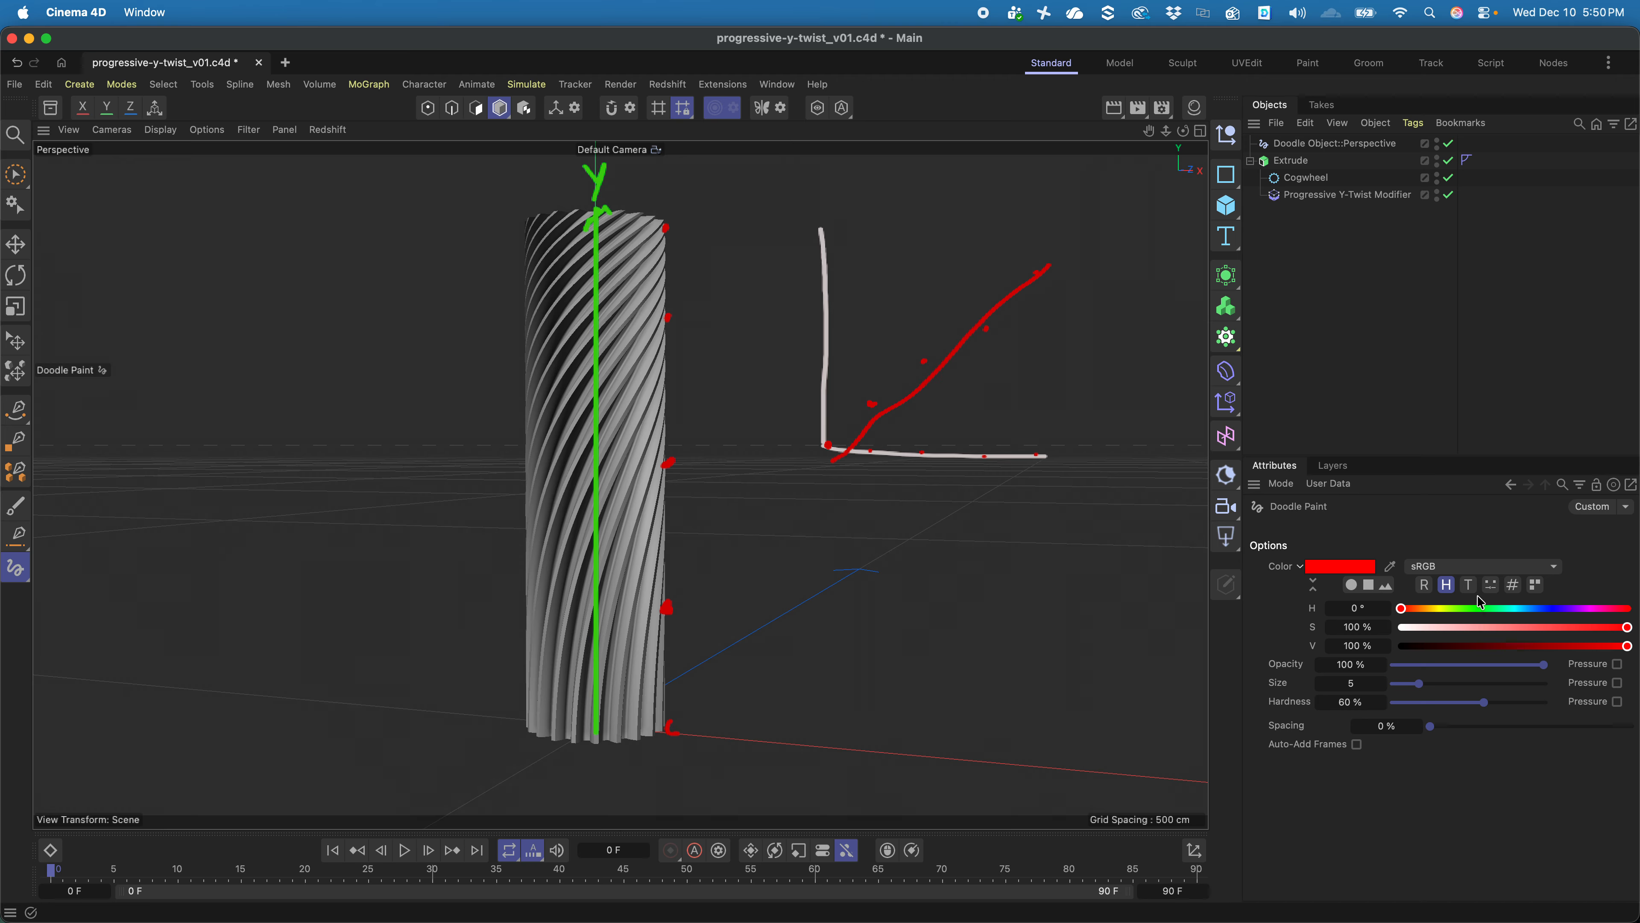
- Set the doodle colour to magenta, hue 295°, and draw horizontal lines across the top and bottom of the column
left_click(1552, 608)
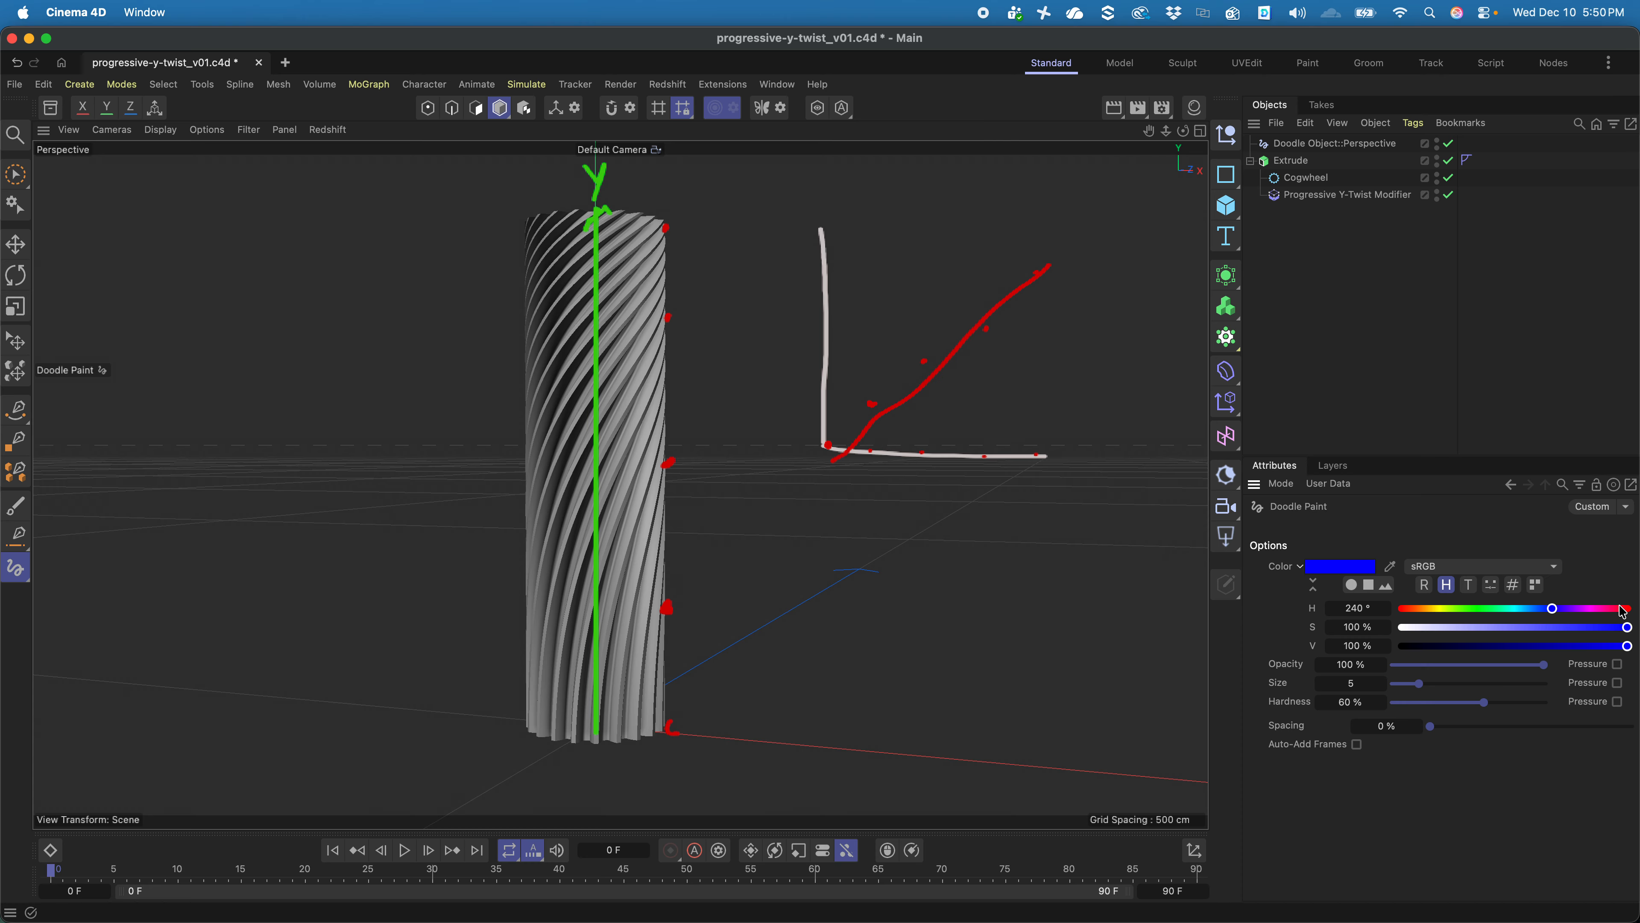
left_click(1586, 607)
left_click_drag(522, 217, 700, 211)
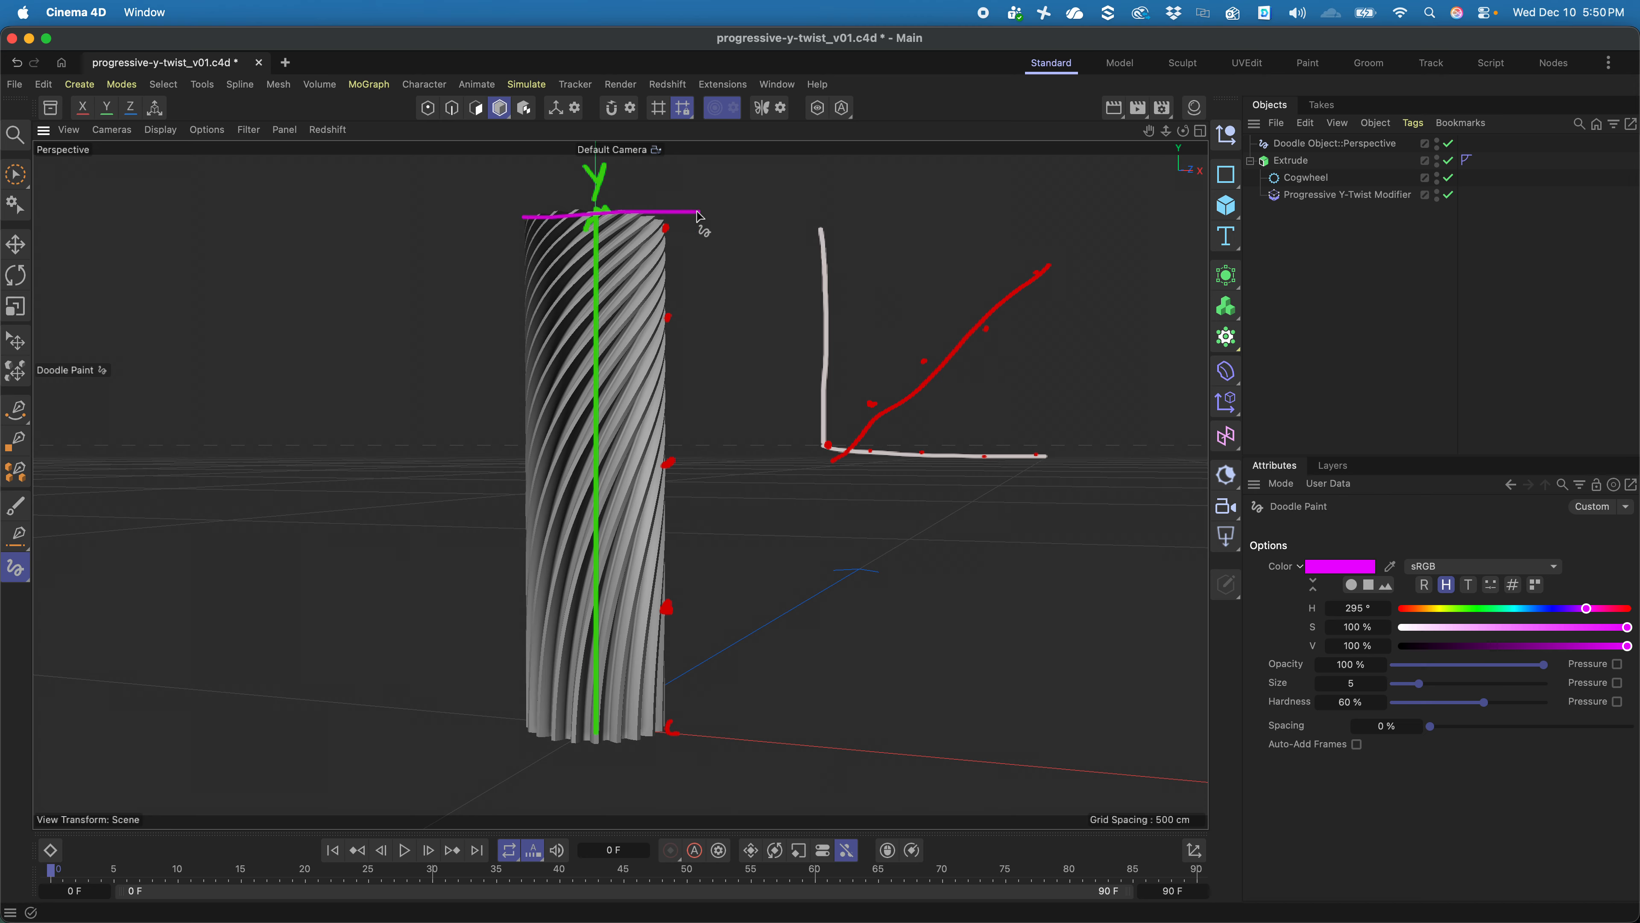
left_click_drag(510, 738, 732, 750)
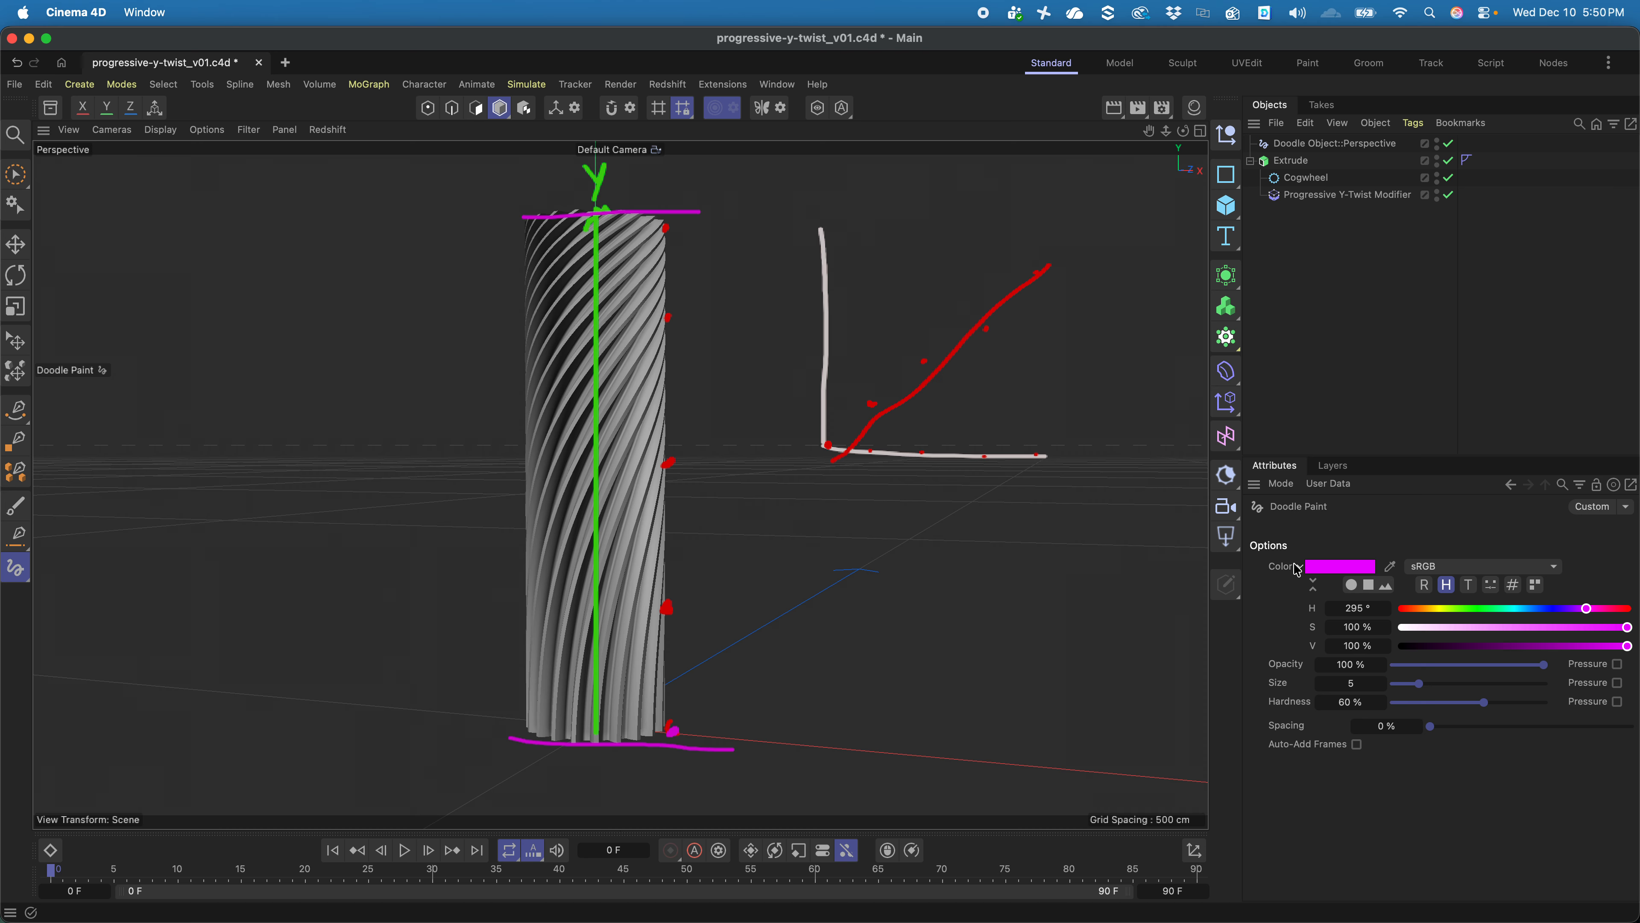
- With the doodle hue at 193°, draw progressively longer cyan arcs around the column at the red marks and an upward-bending curve on the graph
left_click(1487, 609)
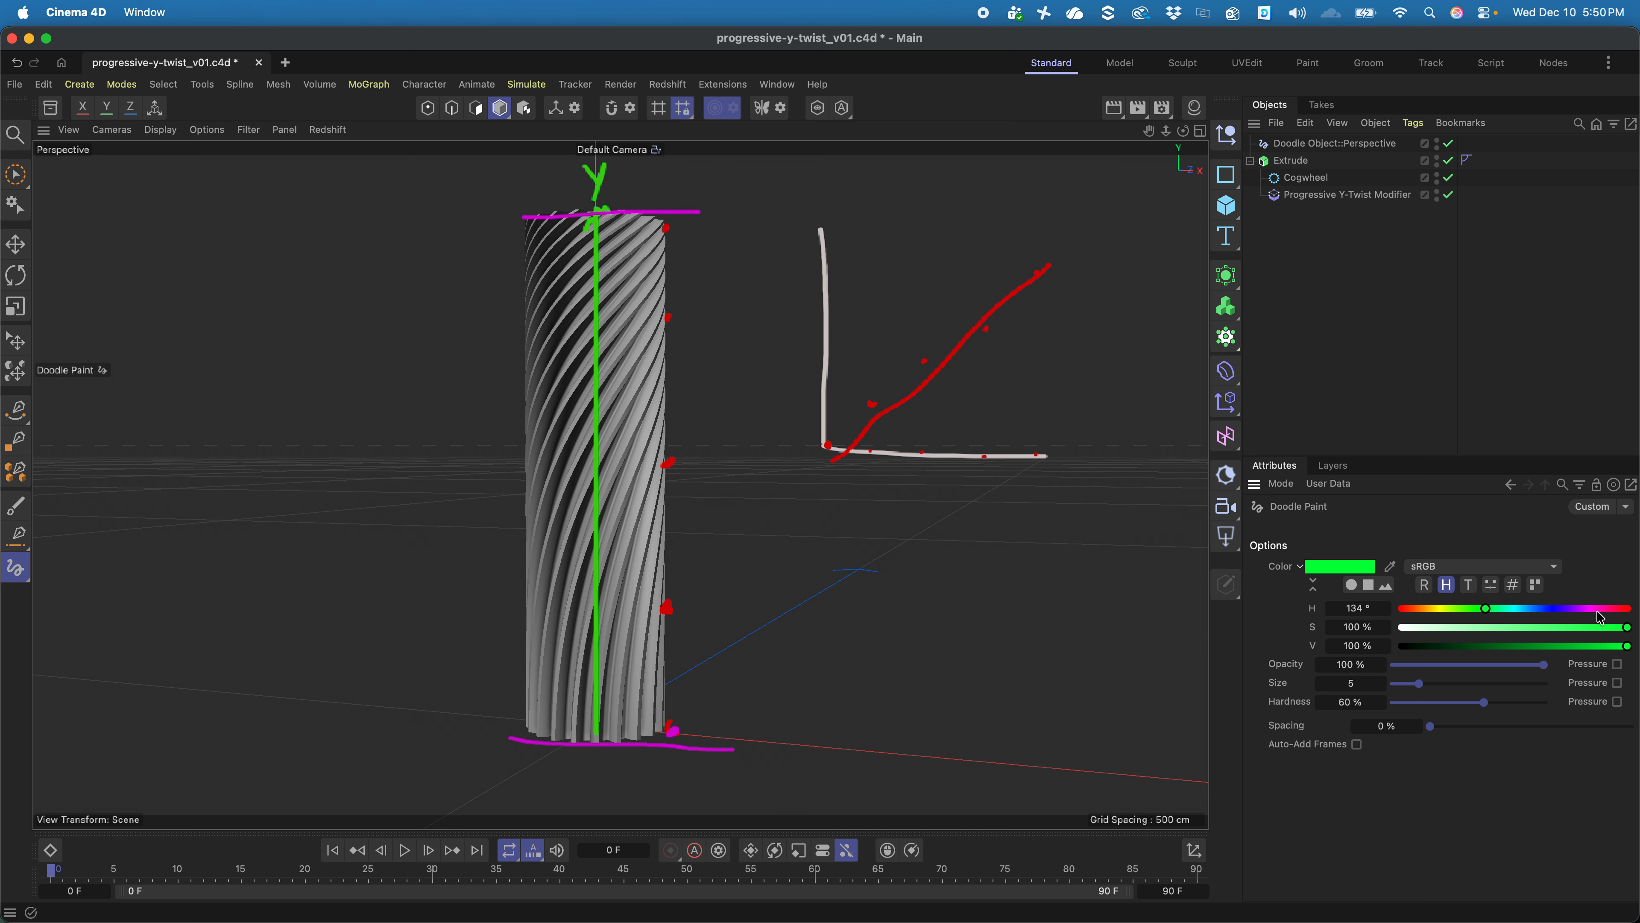
left_click(1522, 609)
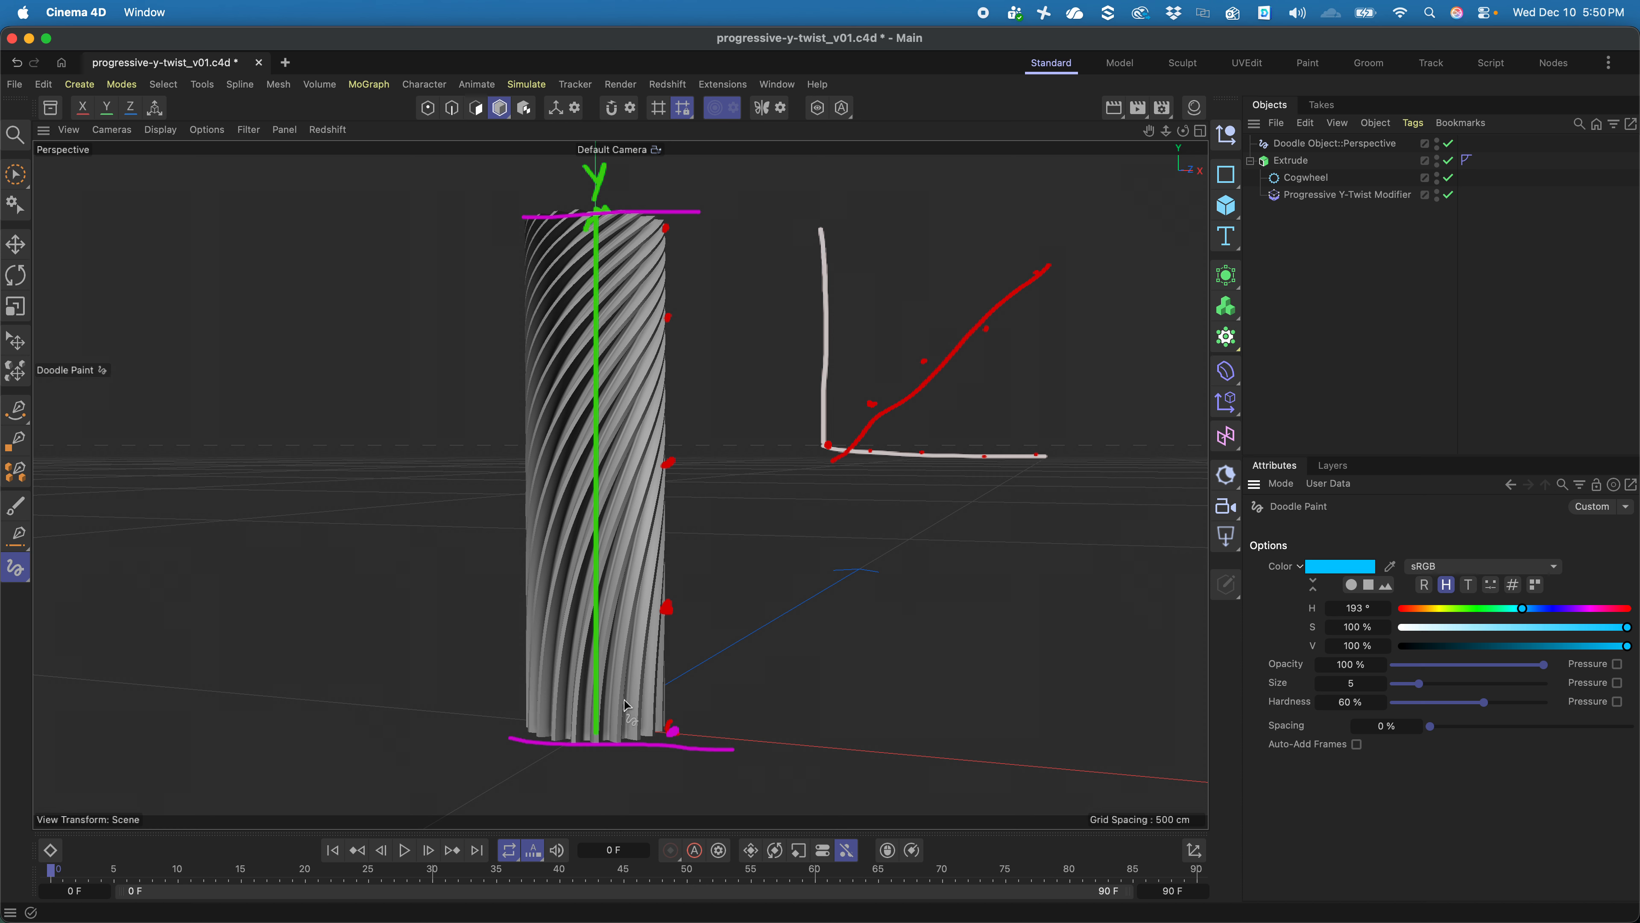
left_click_drag(674, 728, 670, 716)
left_click_drag(667, 607, 636, 589)
mouse_move(665, 467)
left_mouse_down()
mouse_move(616, 445)
mouse_move(546, 454)
mouse_move(538, 474)
left_mouse_up()
mouse_move(668, 316)
left_mouse_down()
mouse_move(536, 296)
mouse_move(555, 337)
mouse_move(631, 332)
left_mouse_up()
mouse_move(663, 226)
left_mouse_down()
mouse_move(600, 221)
mouse_move(529, 255)
mouse_move(675, 252)
mouse_move(675, 230)
left_mouse_up()
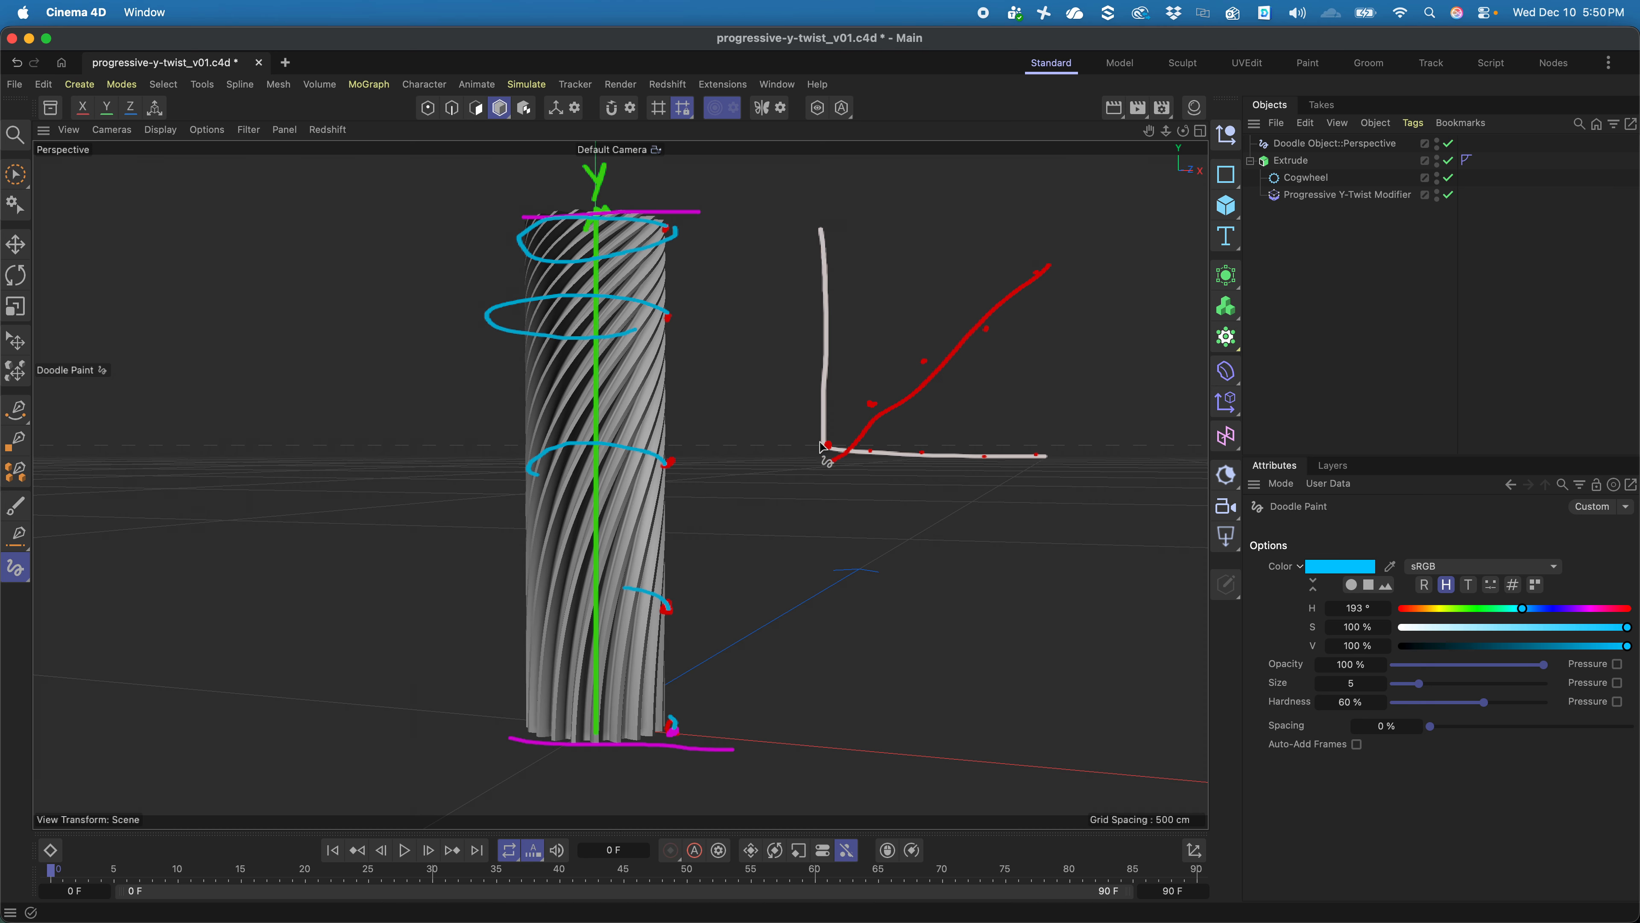
mouse_move(821, 446)
left_mouse_down()
mouse_move(883, 452)
mouse_move(972, 426)
mouse_move(1024, 340)
mouse_move(1054, 227)
left_mouse_up()
- Delete the doodle object holding all painted annotations
left_click(1316, 145)
key("Delete")
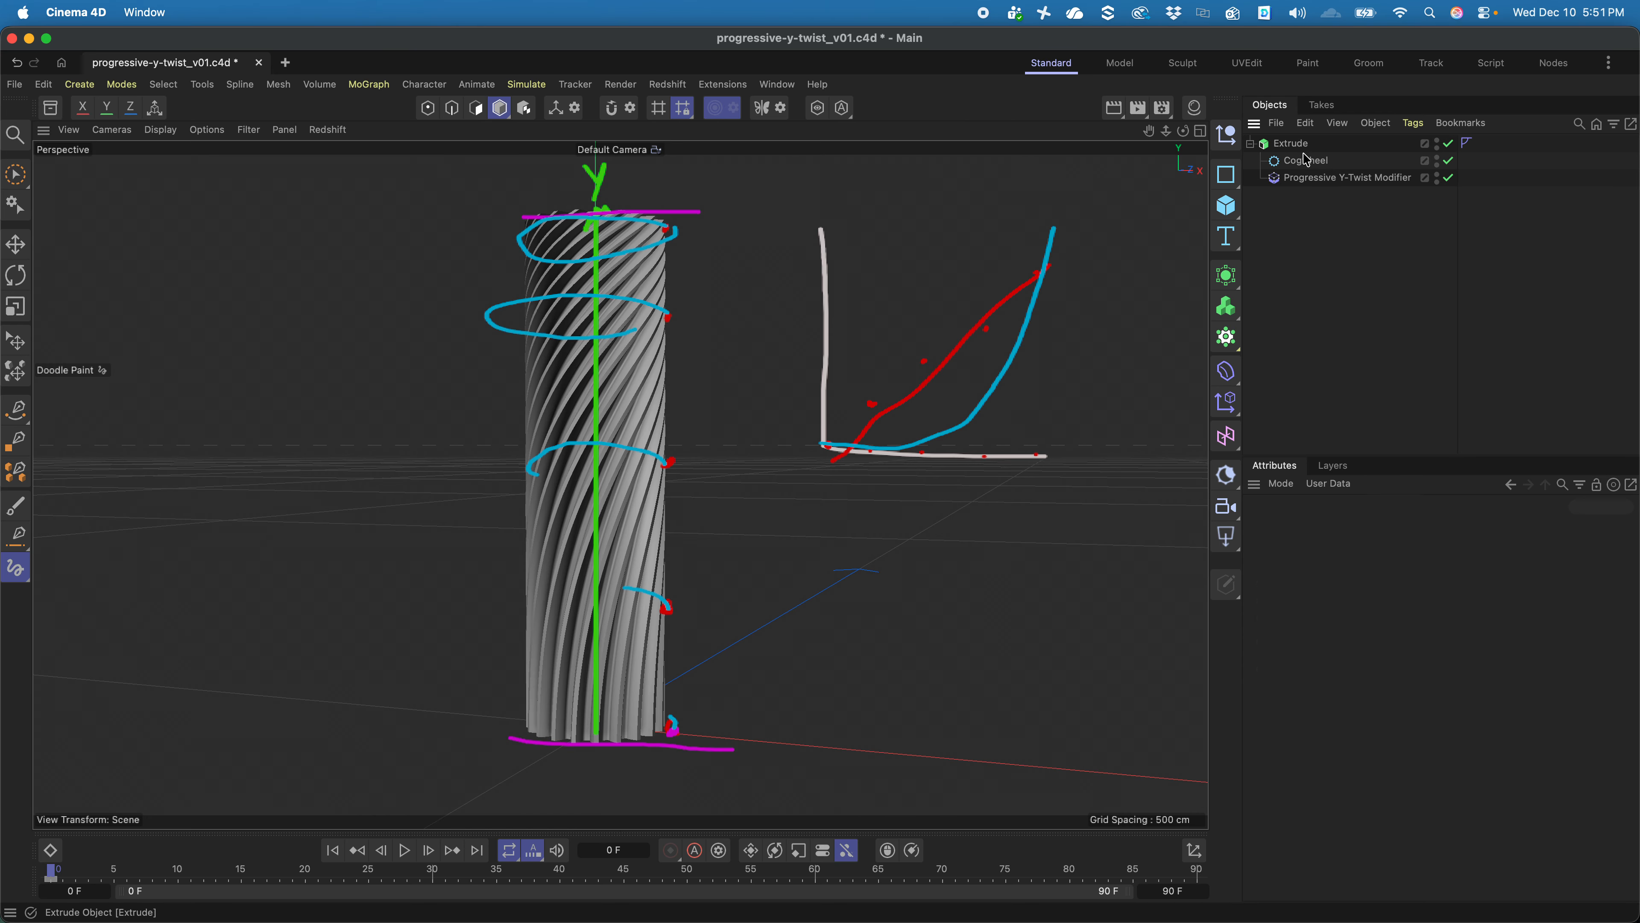
- Open the Progressive Y-Twist Modifier's node graph in the Node Editor
left_click(1329, 184)
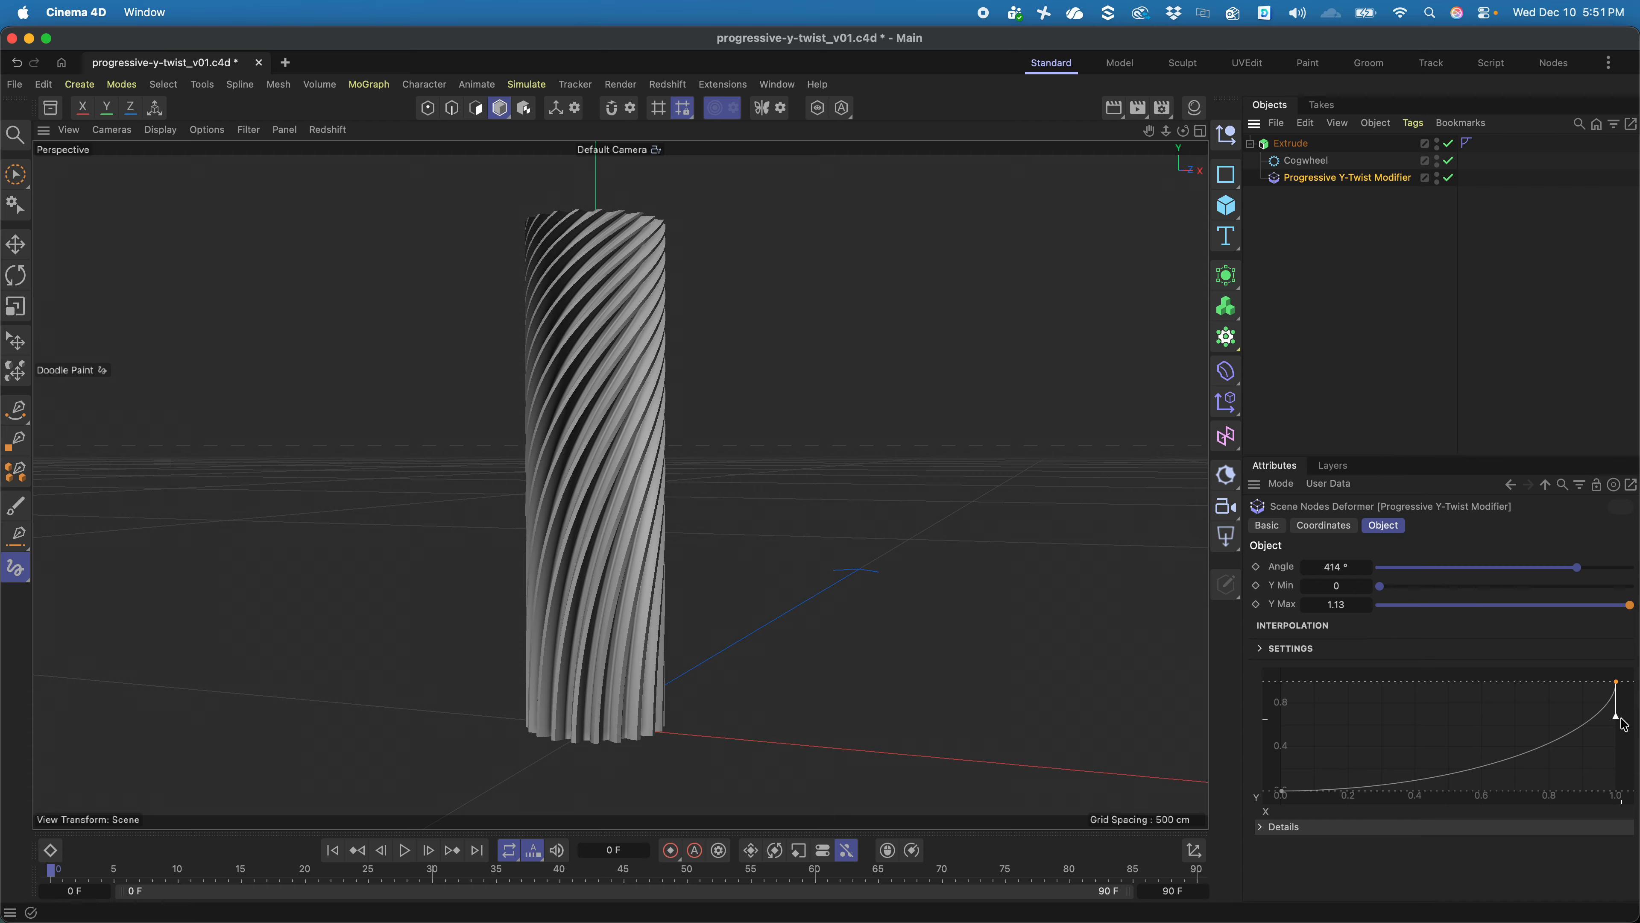
double_click(1276, 179)
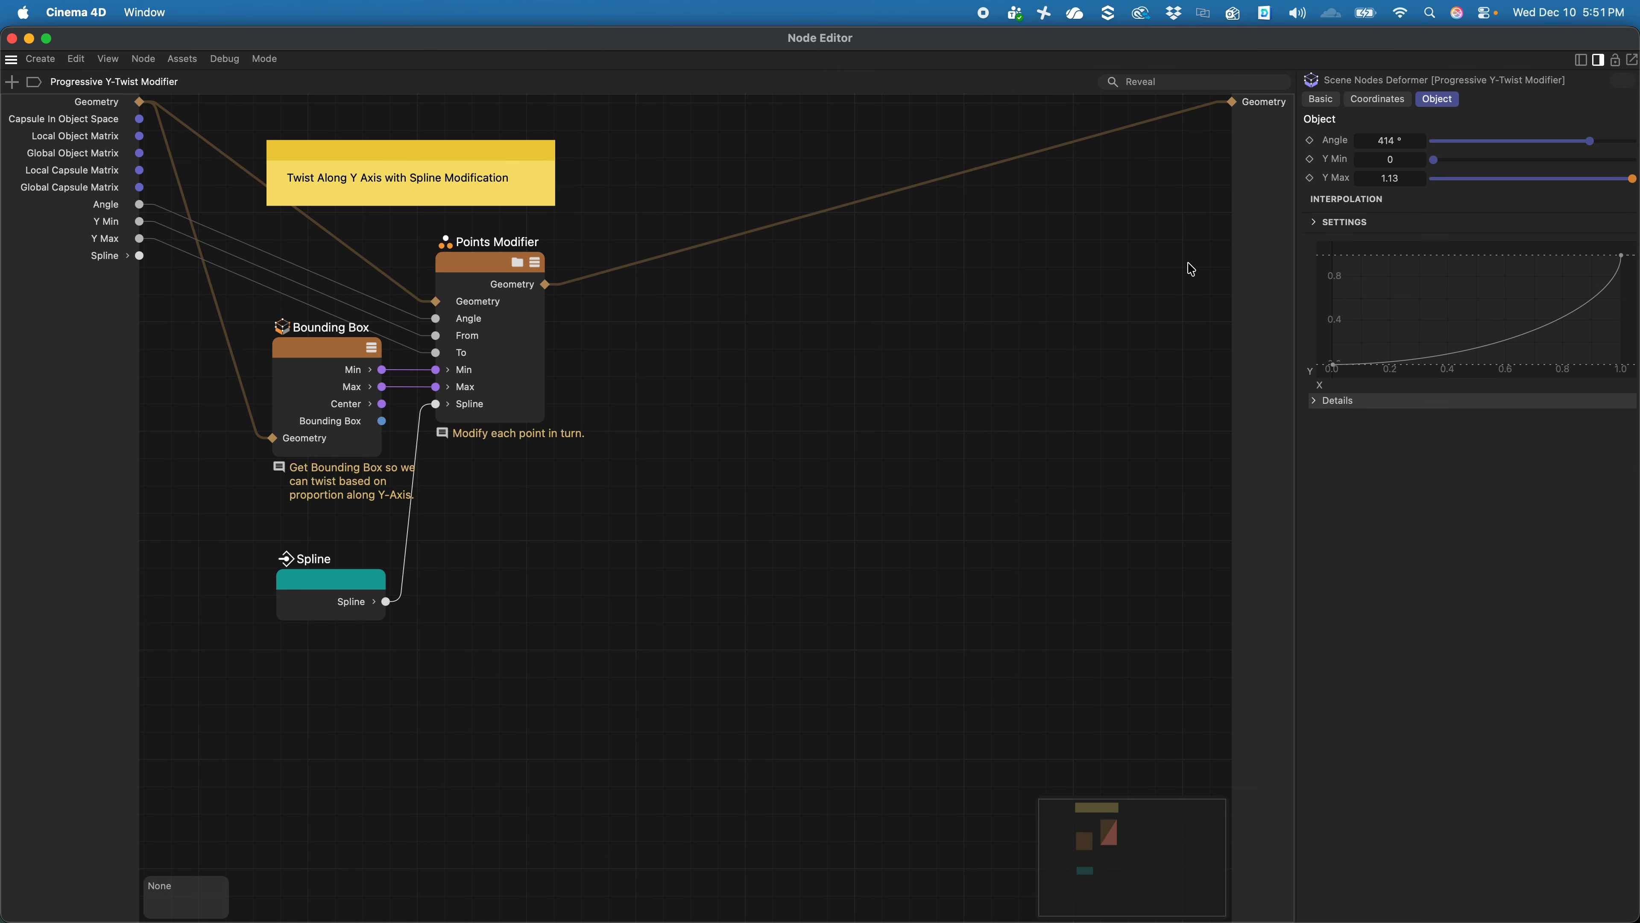
- Frame the modifier's node graph and examine the Bounding Box, Spline and Points Modifier nodes
key("h")
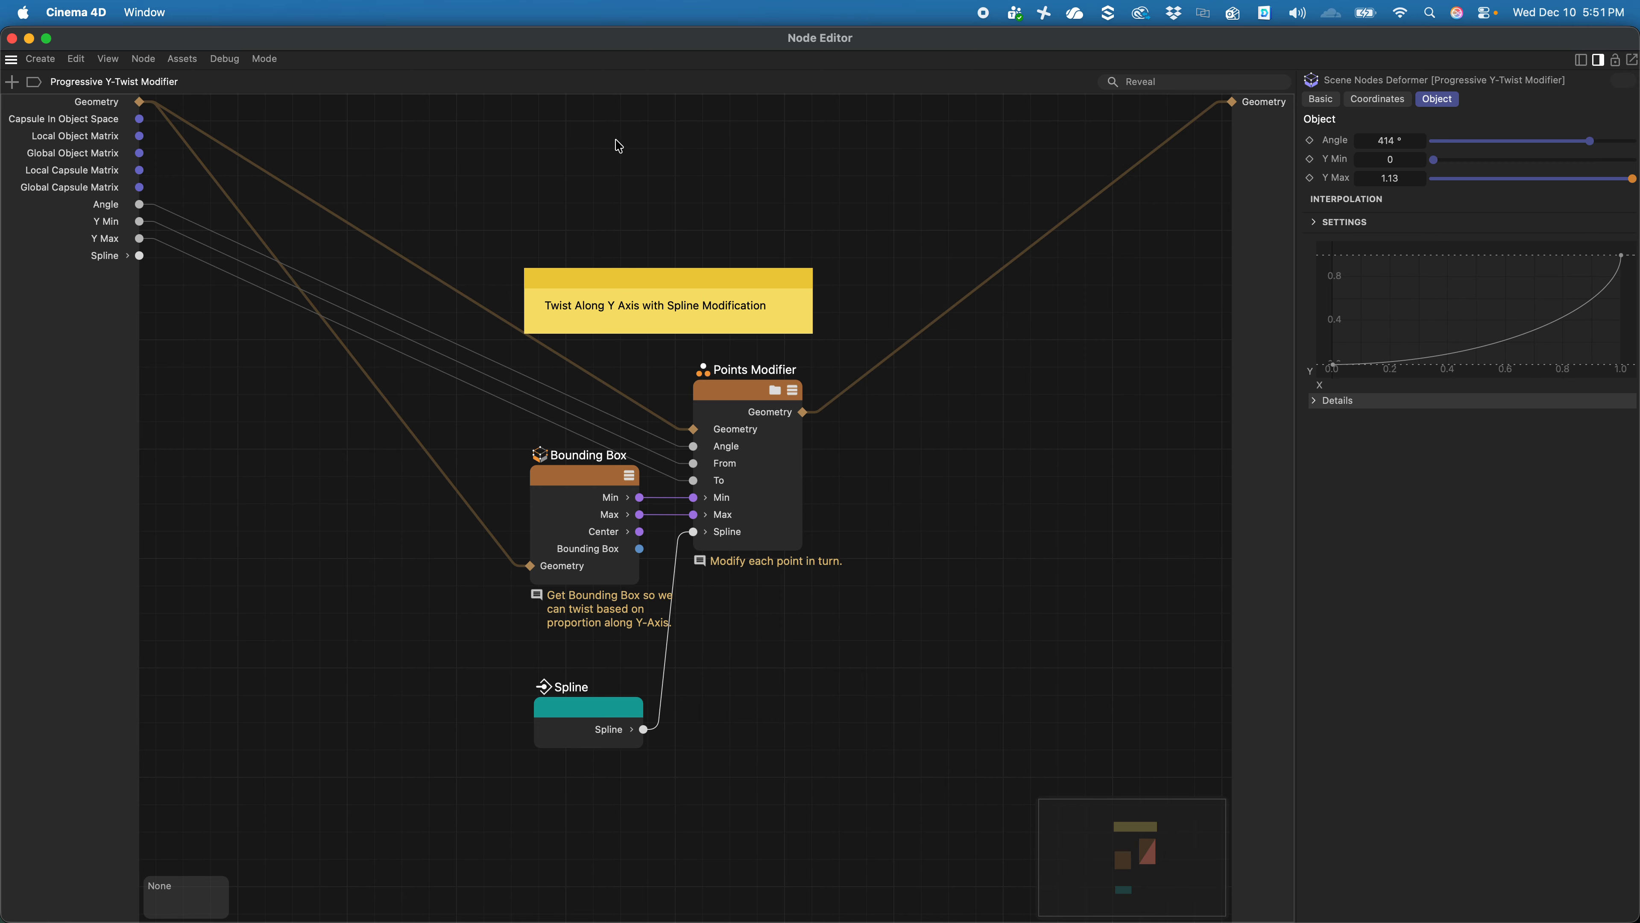
left_click_drag(569, 480, 541, 486)
left_click_drag(617, 724, 587, 704)
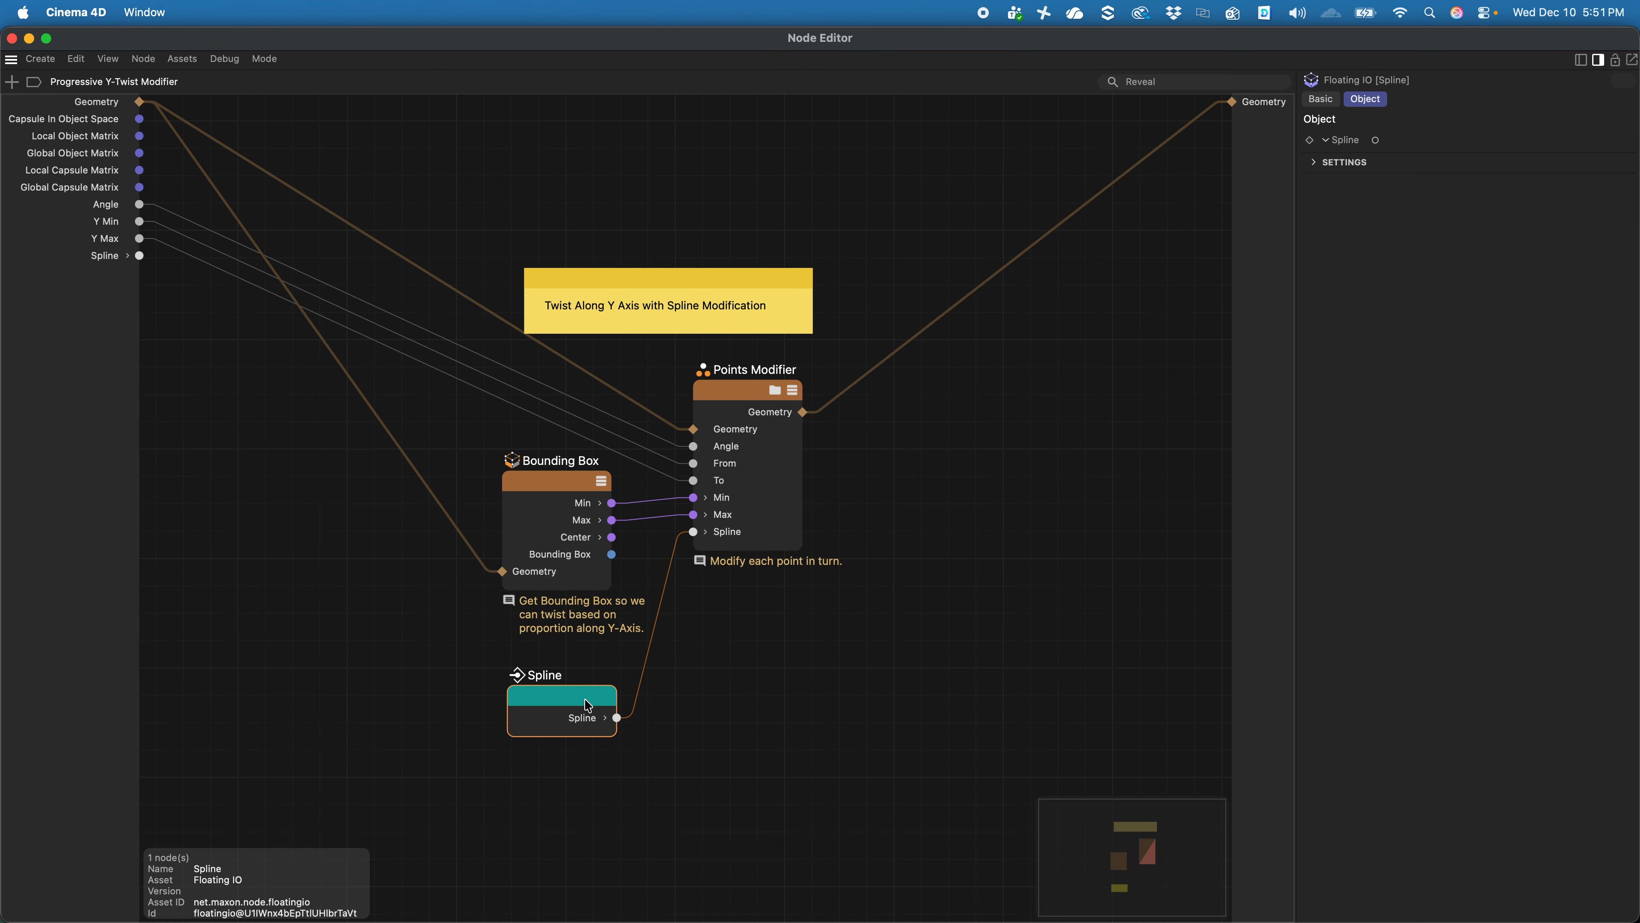
left_click_drag(682, 38, 645, 111)
left_click_drag(745, 396, 760, 402)
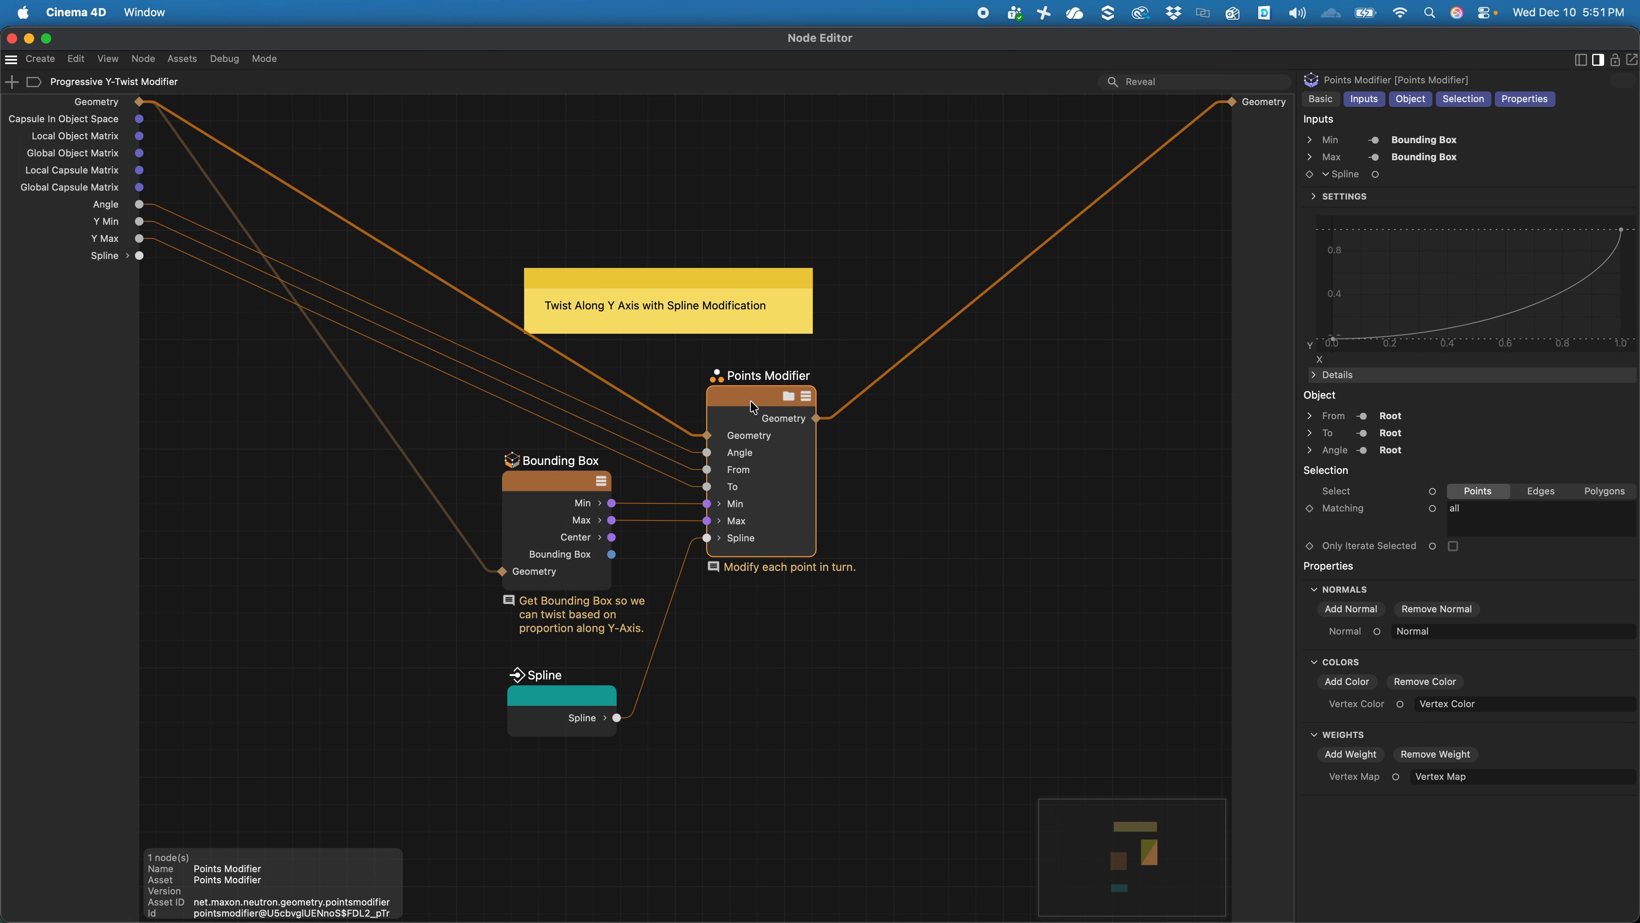
- Open the Points Modifier's inner graph and examine the Inputs, Position, From and To nodes and both Range Mappers
left_click(788, 398)
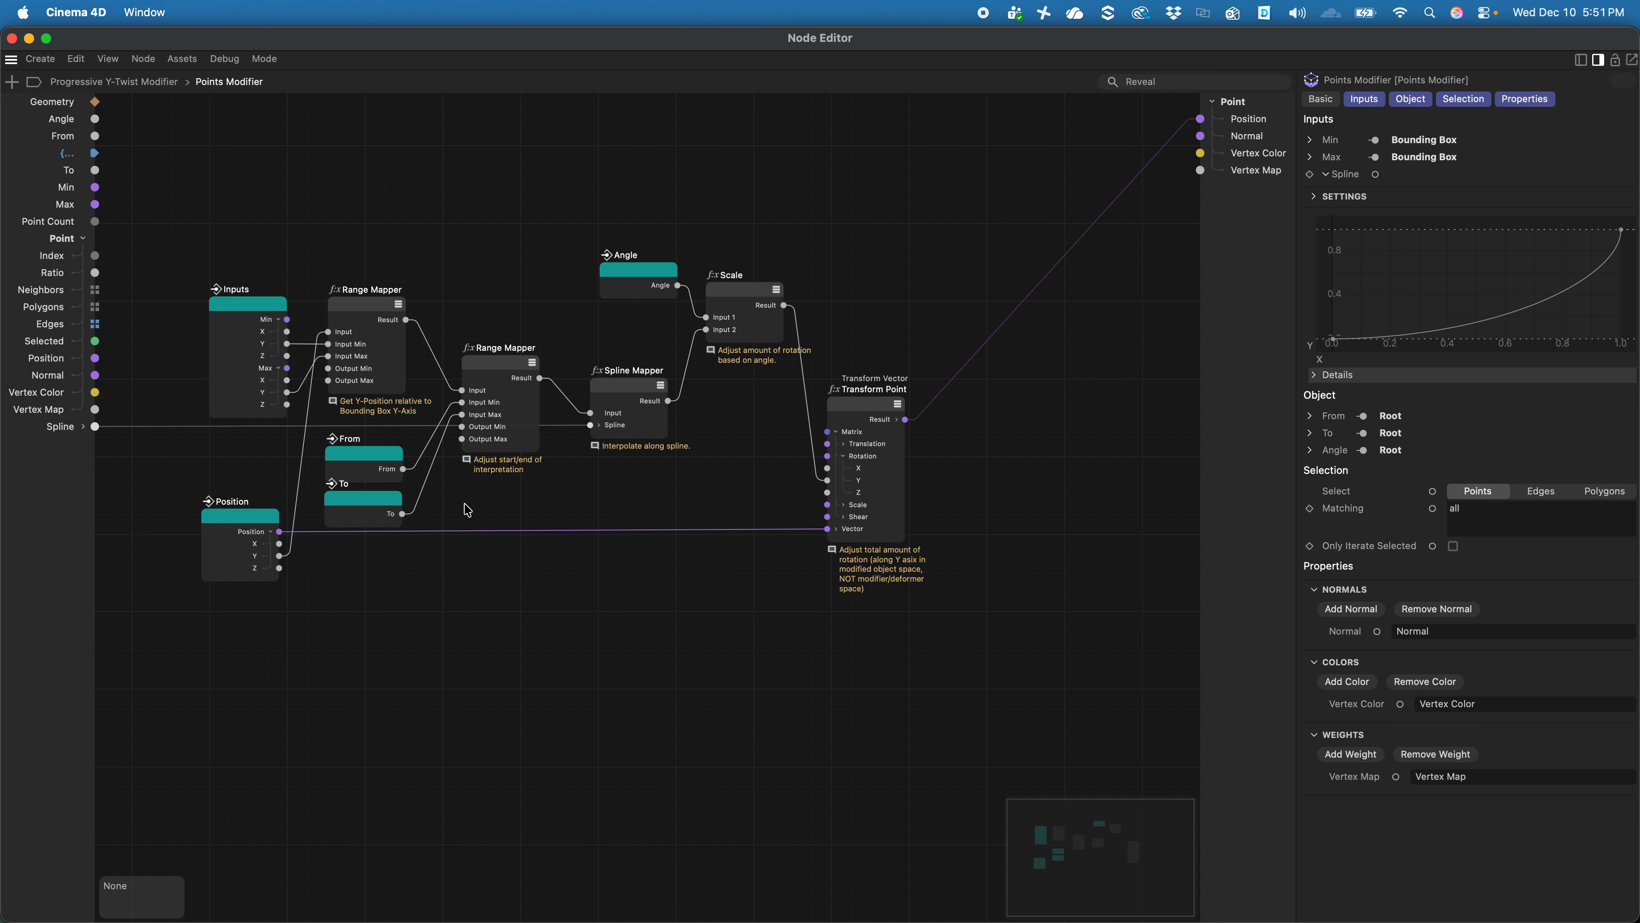
mouse_move(252, 319)
left_mouse_down()
mouse_move(233, 245)
mouse_move(244, 313)
mouse_move(240, 290)
left_mouse_up()
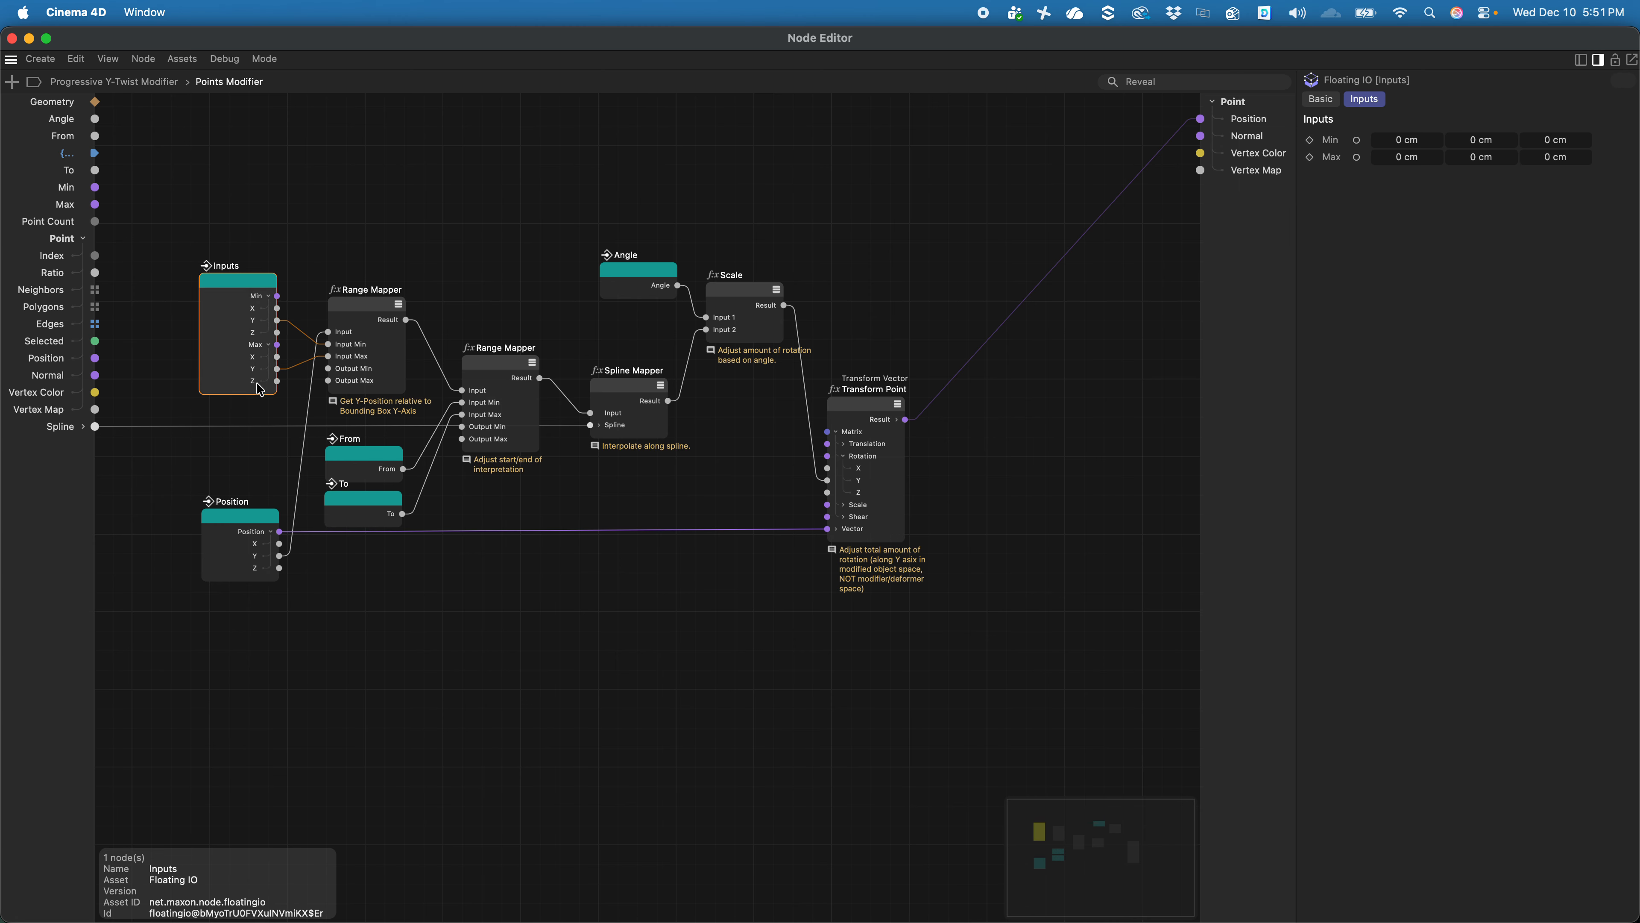
left_click_drag(248, 521, 234, 526)
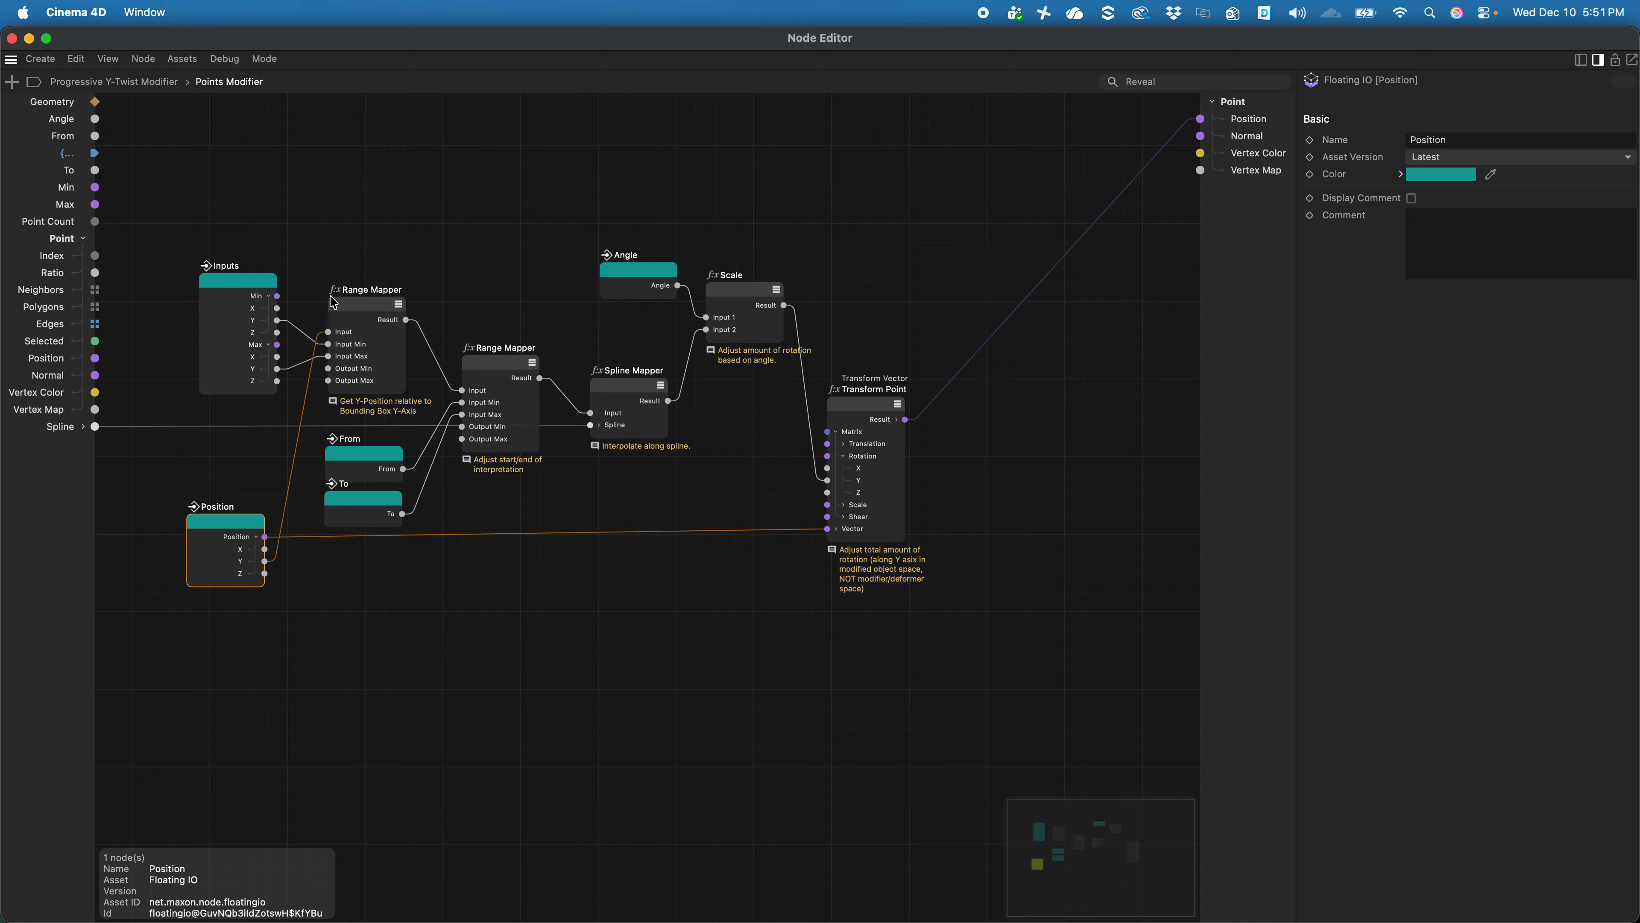
left_click_drag(370, 299, 373, 296)
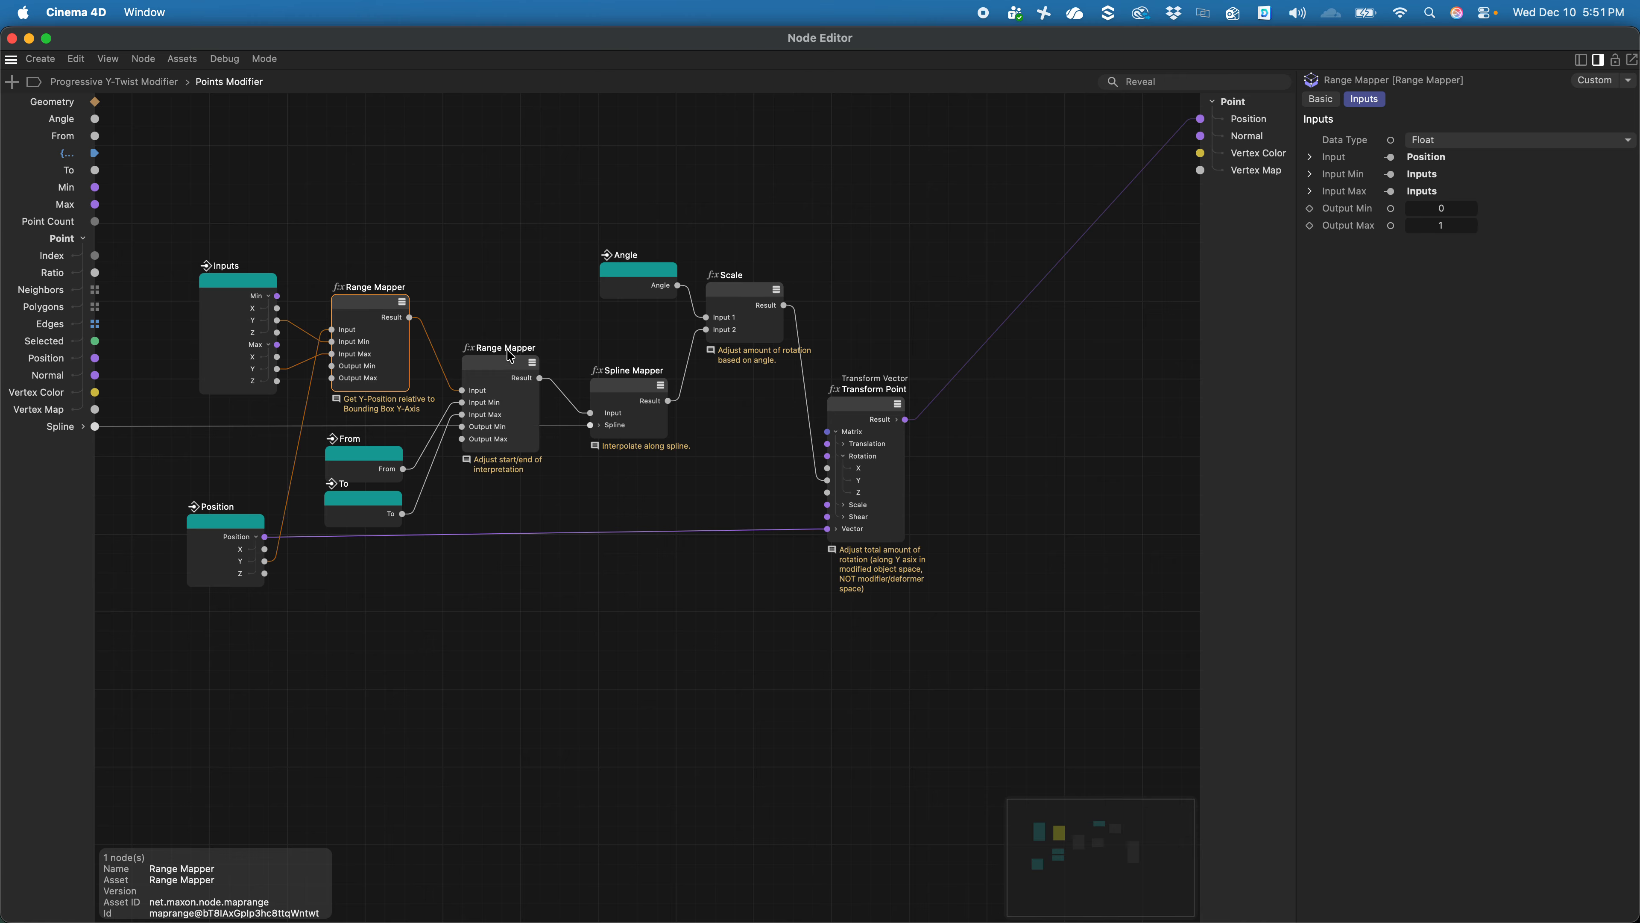
left_click_drag(510, 355, 515, 362)
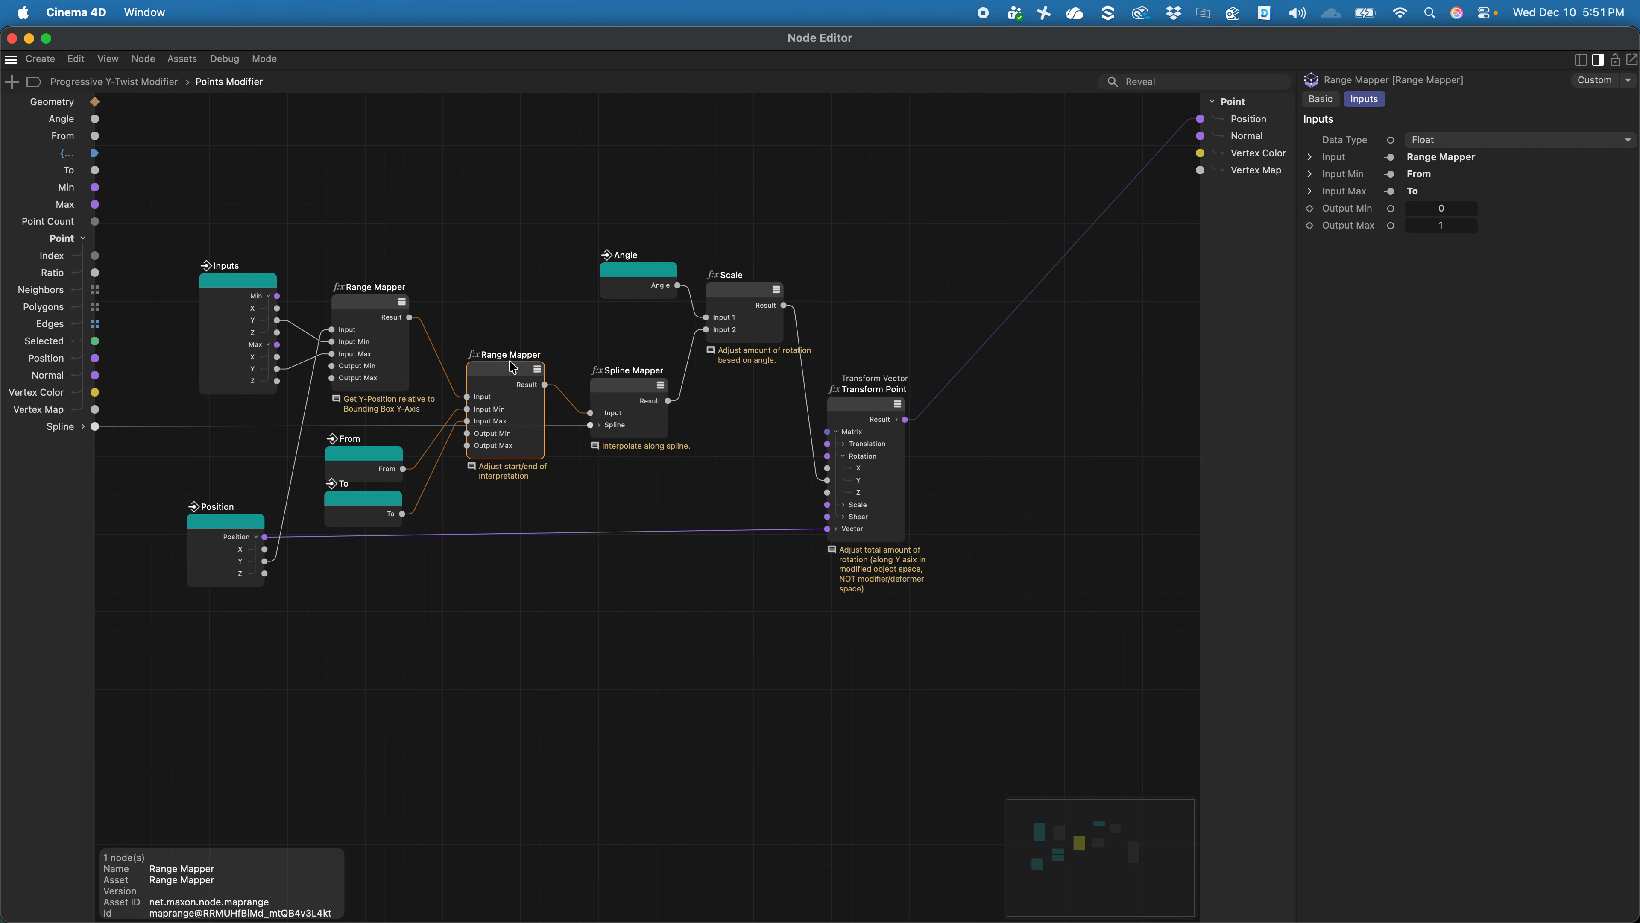
left_click_drag(367, 464, 371, 451)
left_click_drag(365, 508, 368, 503)
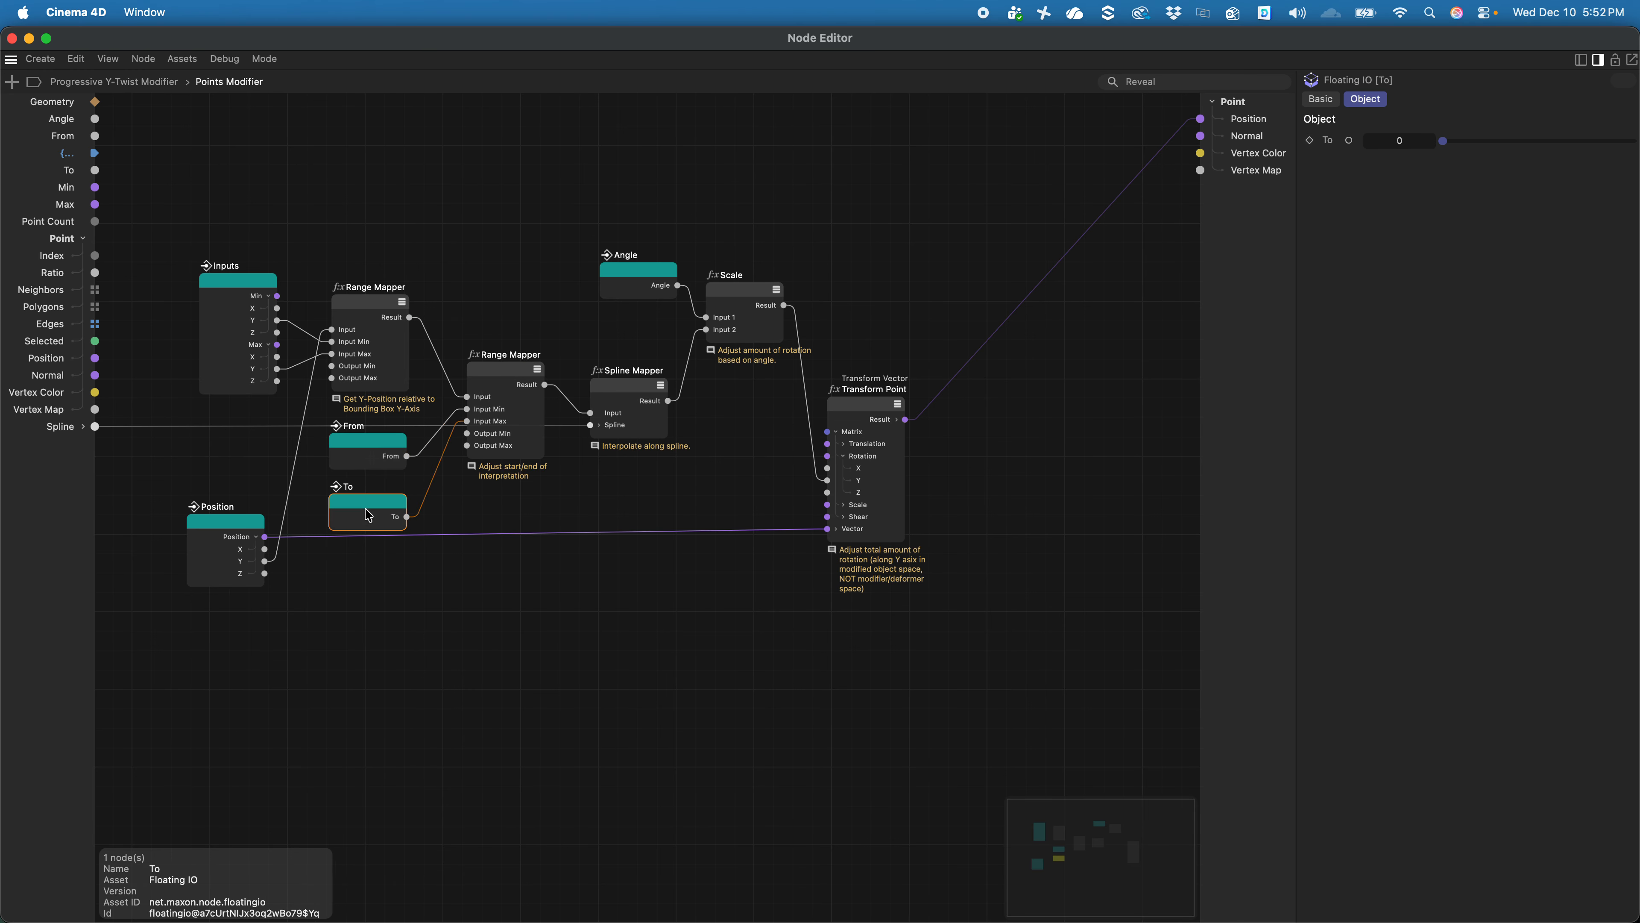
left_click(428, 604)
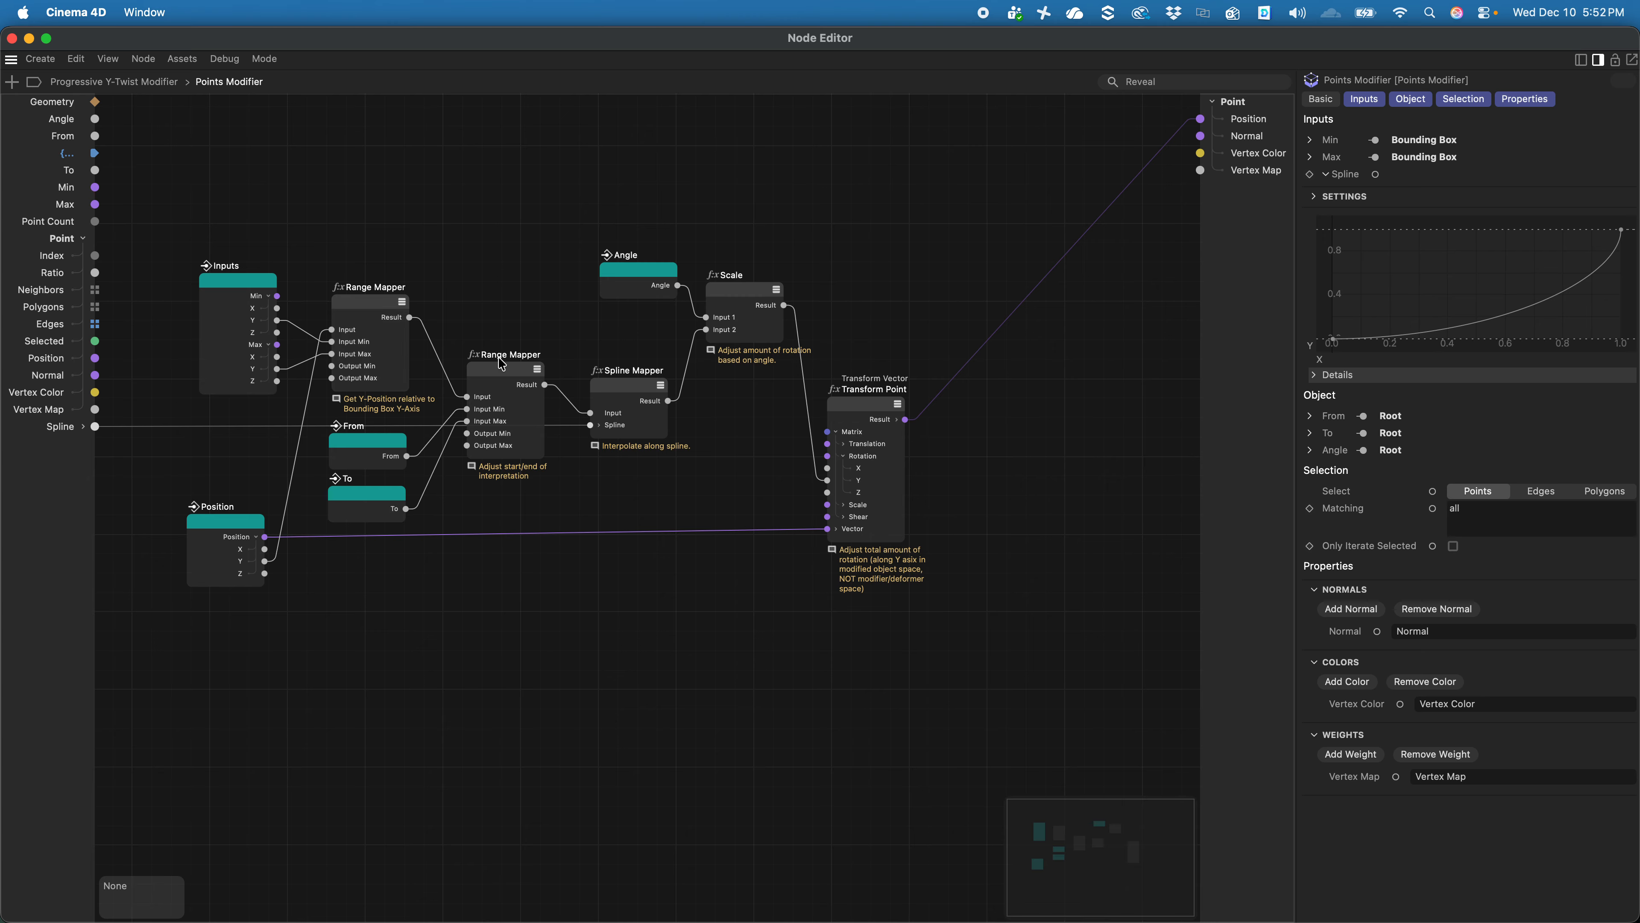
left_click_drag(499, 368, 493, 370)
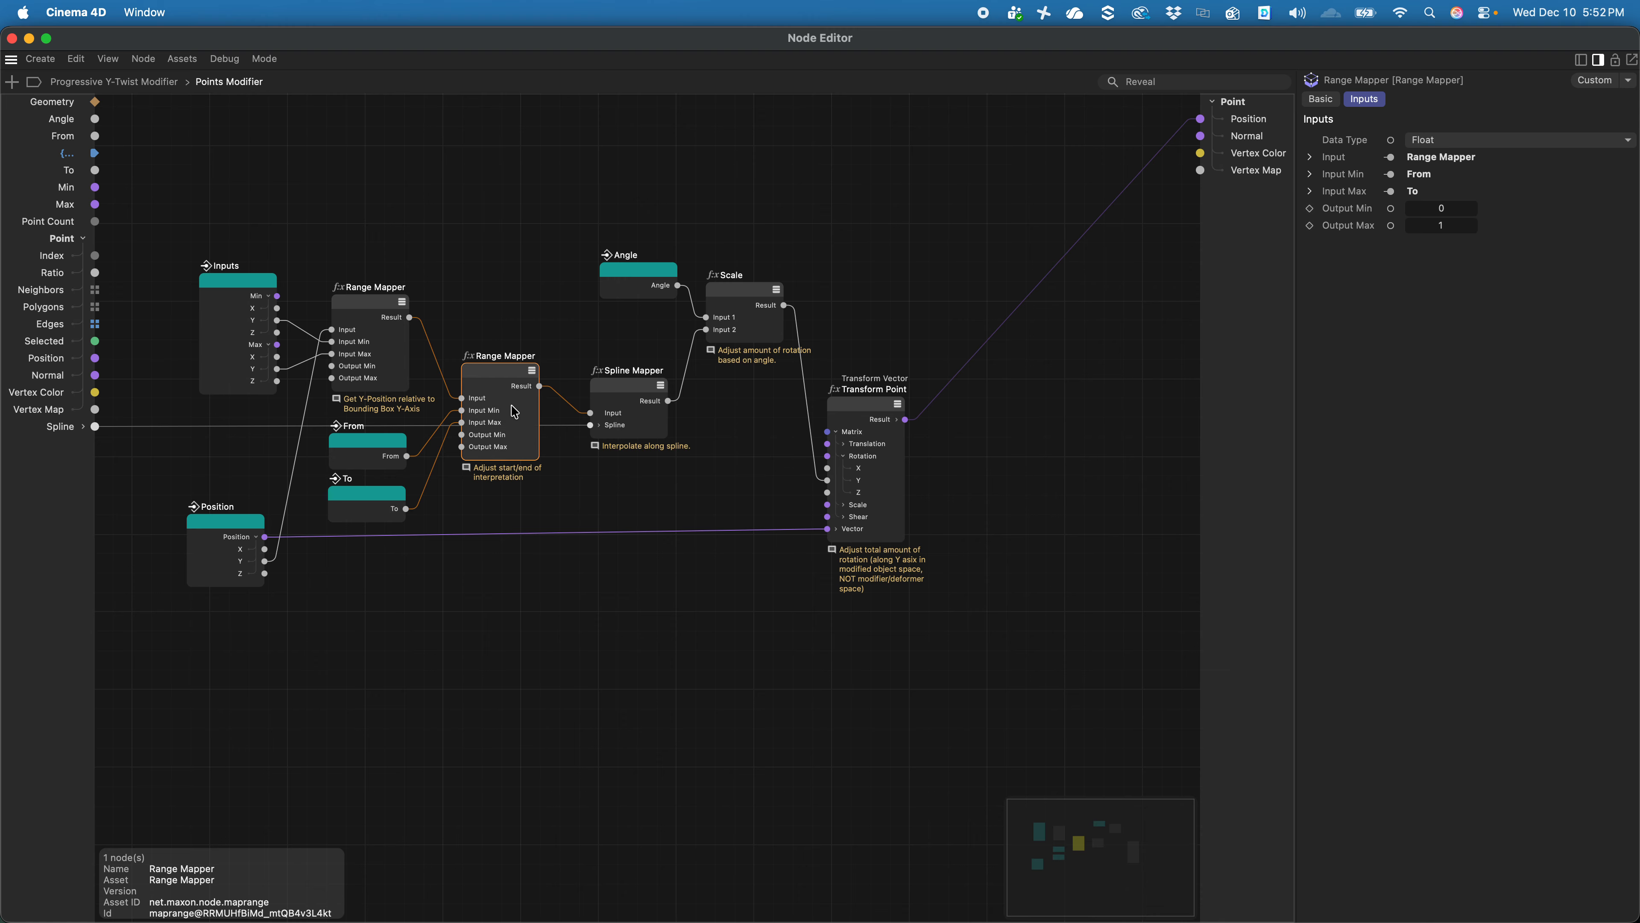
- Examine the Spline Mapper, Scale, Angle and Transform Point nodes, comparing them briefly with the twisted column in the viewport
left_click(647, 392)
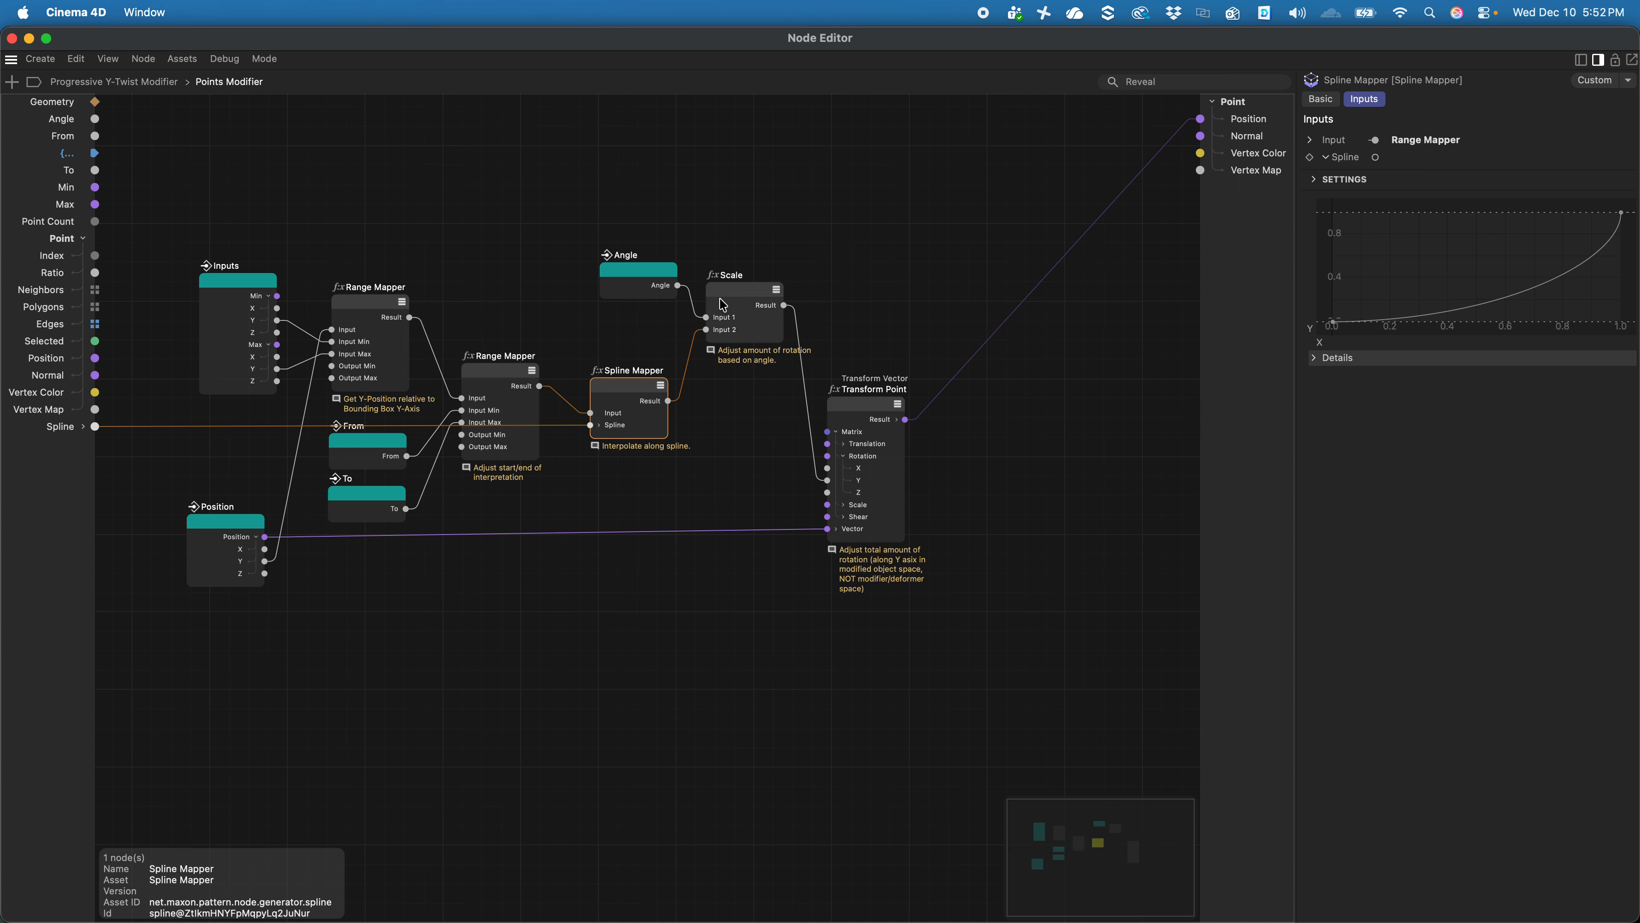
left_click_drag(733, 297, 737, 309)
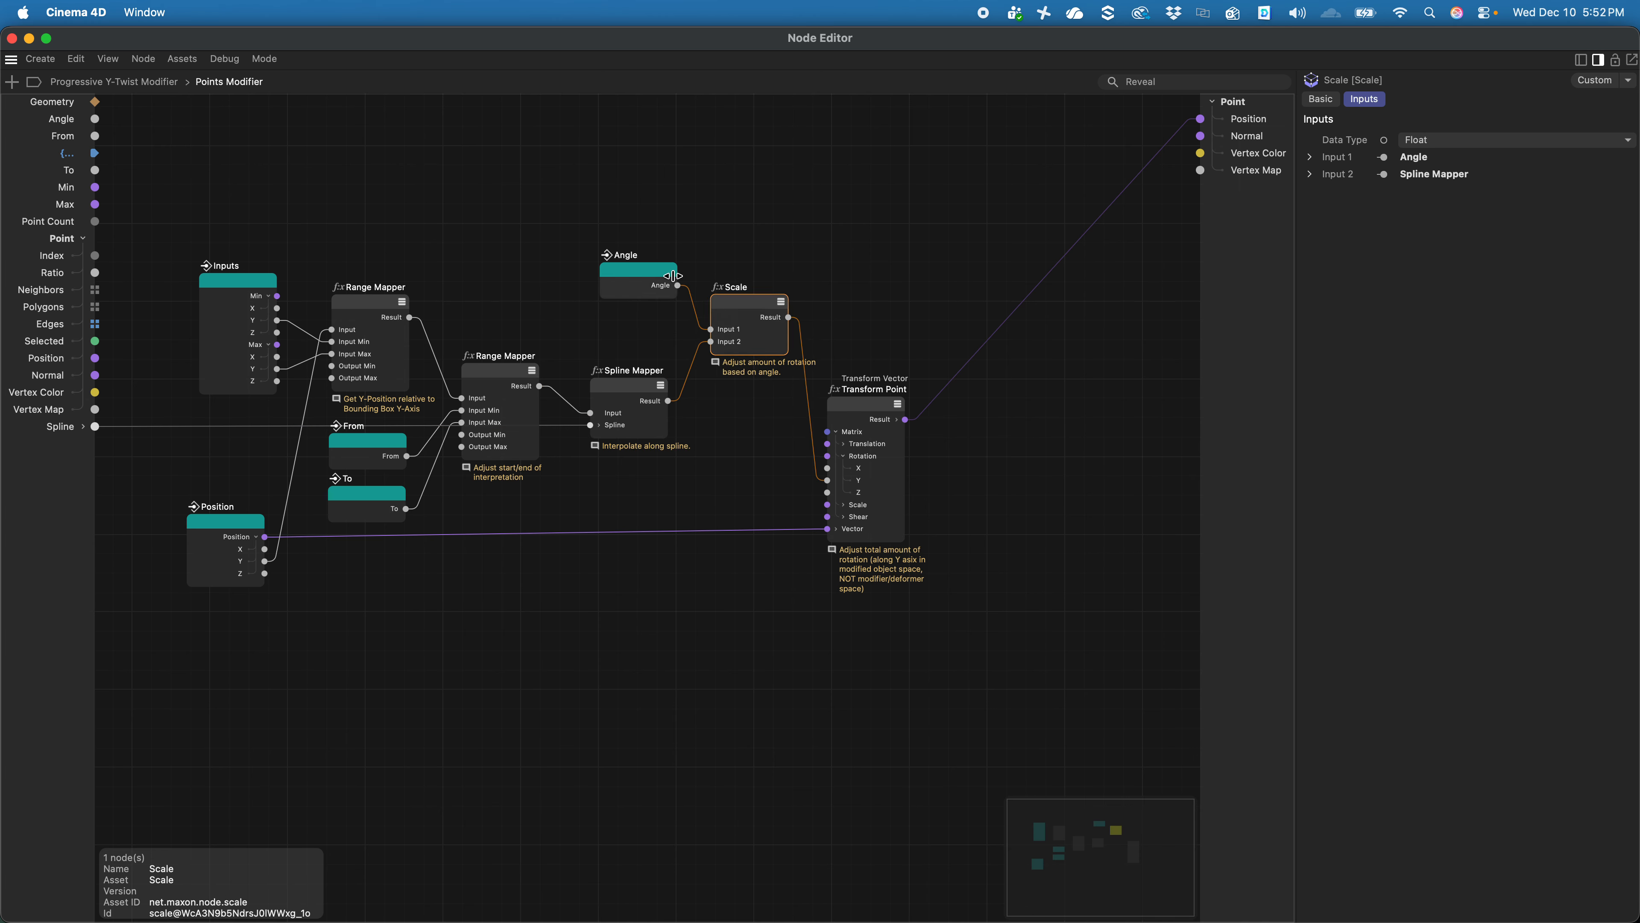
left_click_drag(623, 270, 615, 279)
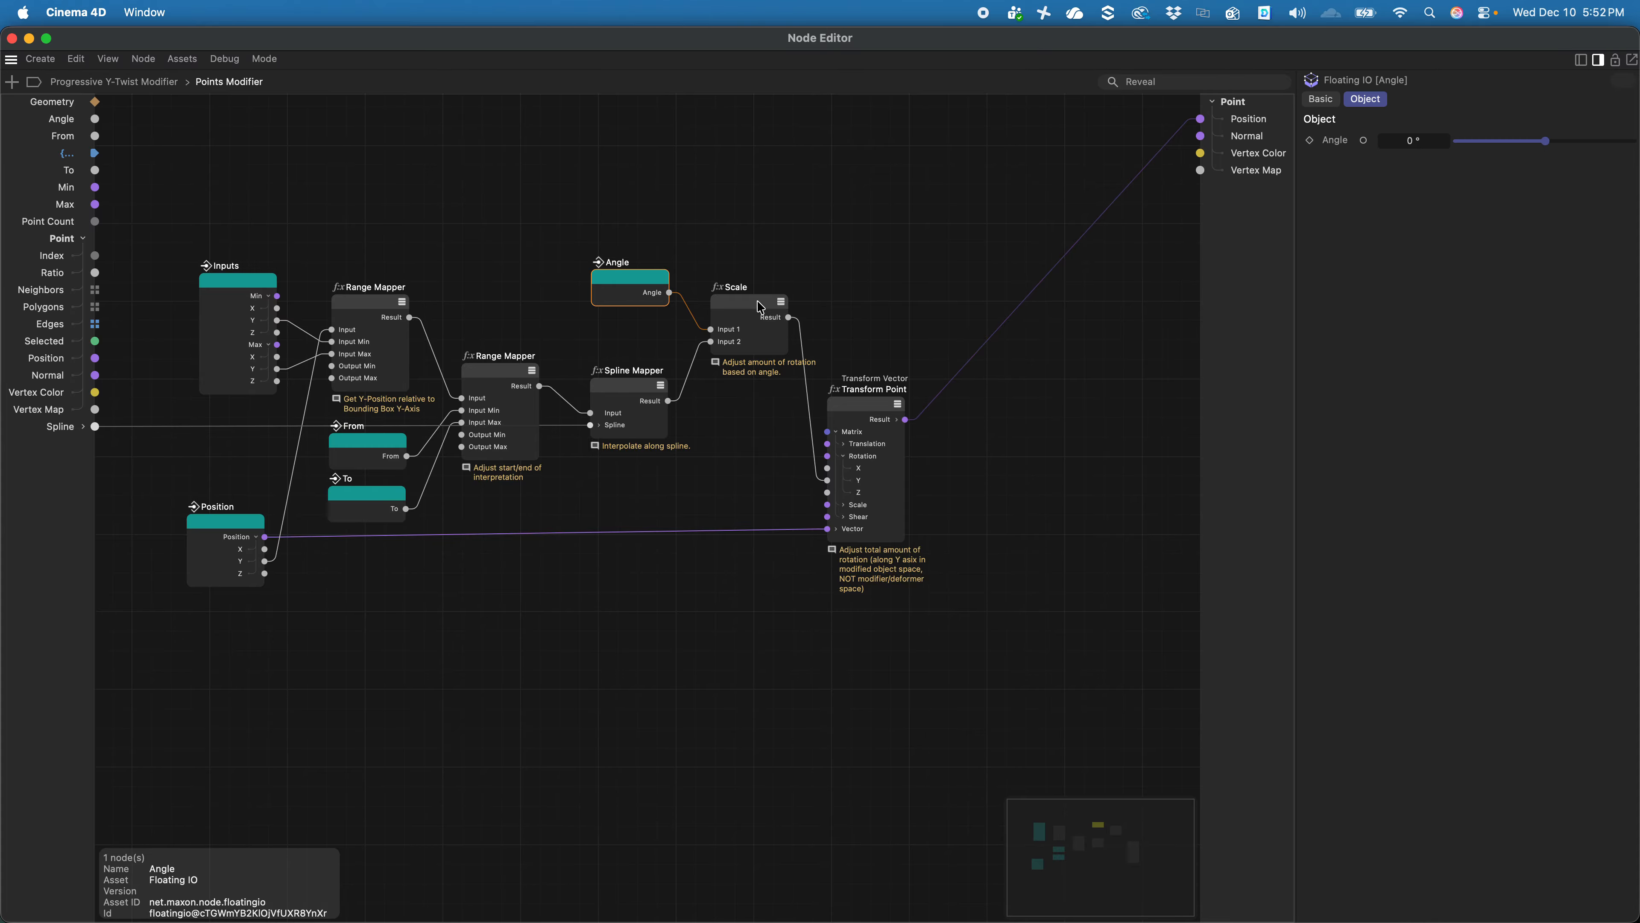
left_click_drag(862, 409, 892, 410)
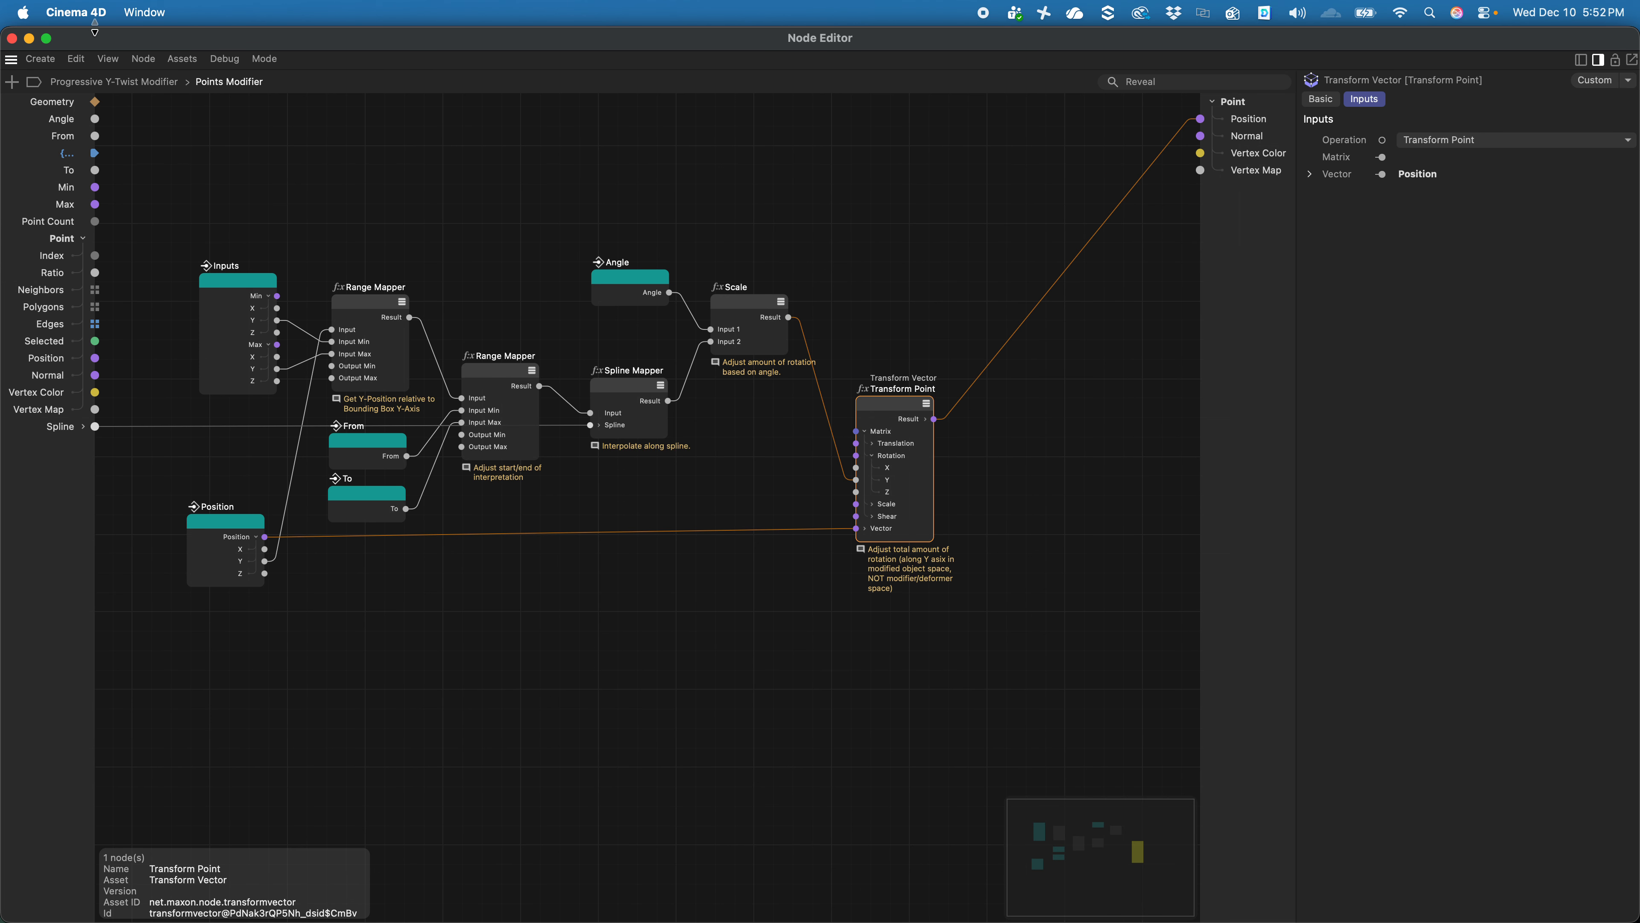
left_click(47, 38)
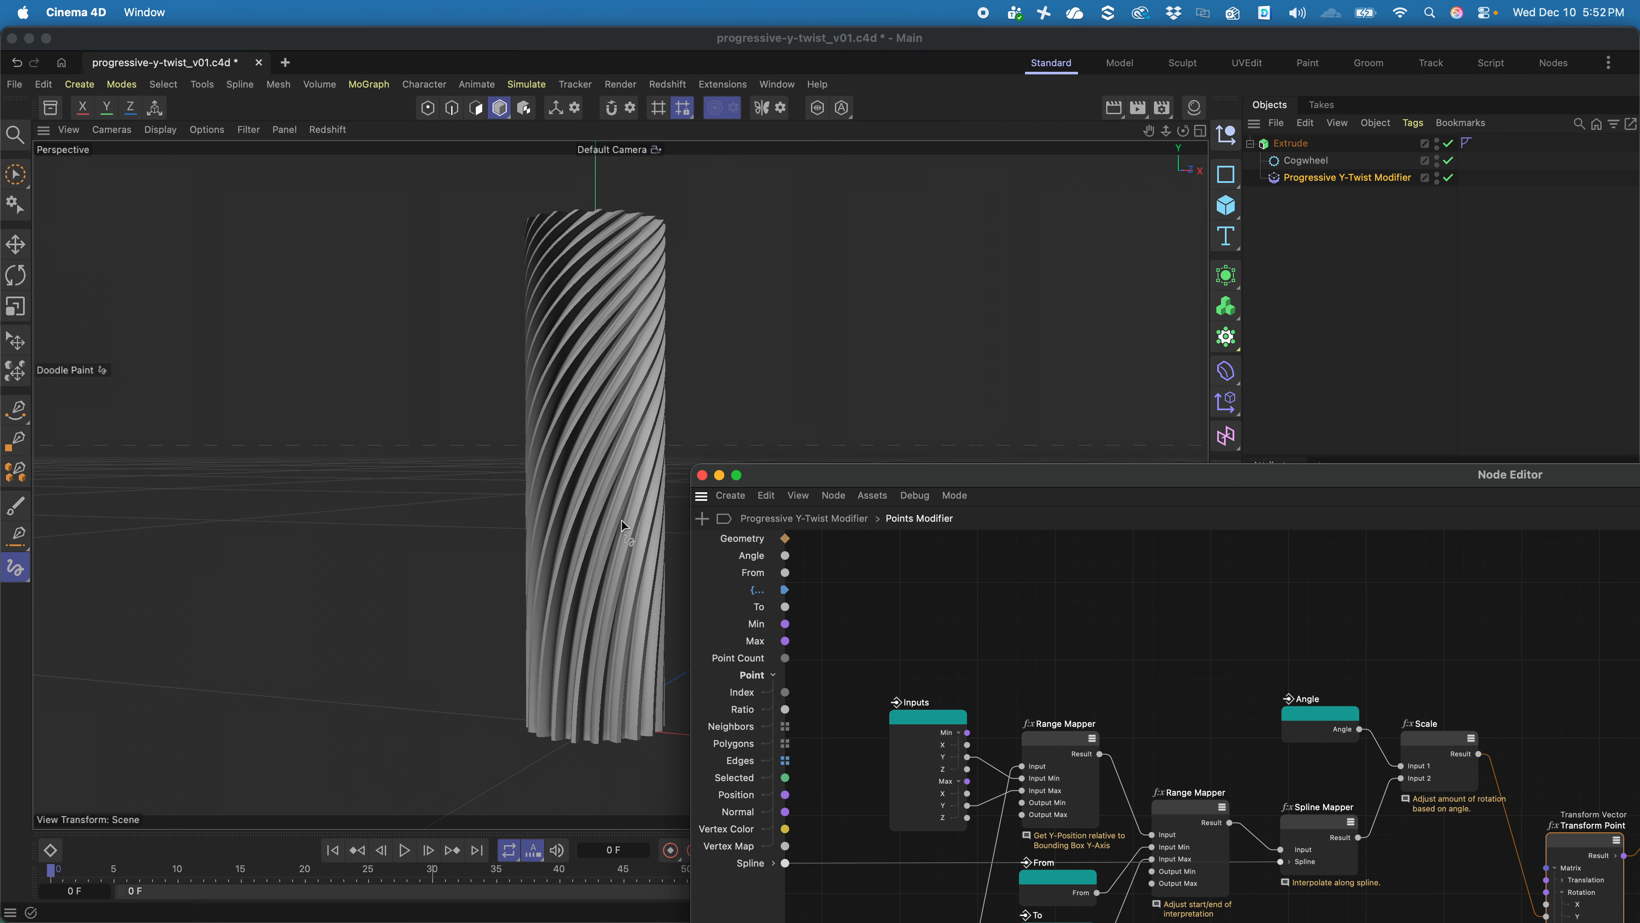
double_click(954, 475)
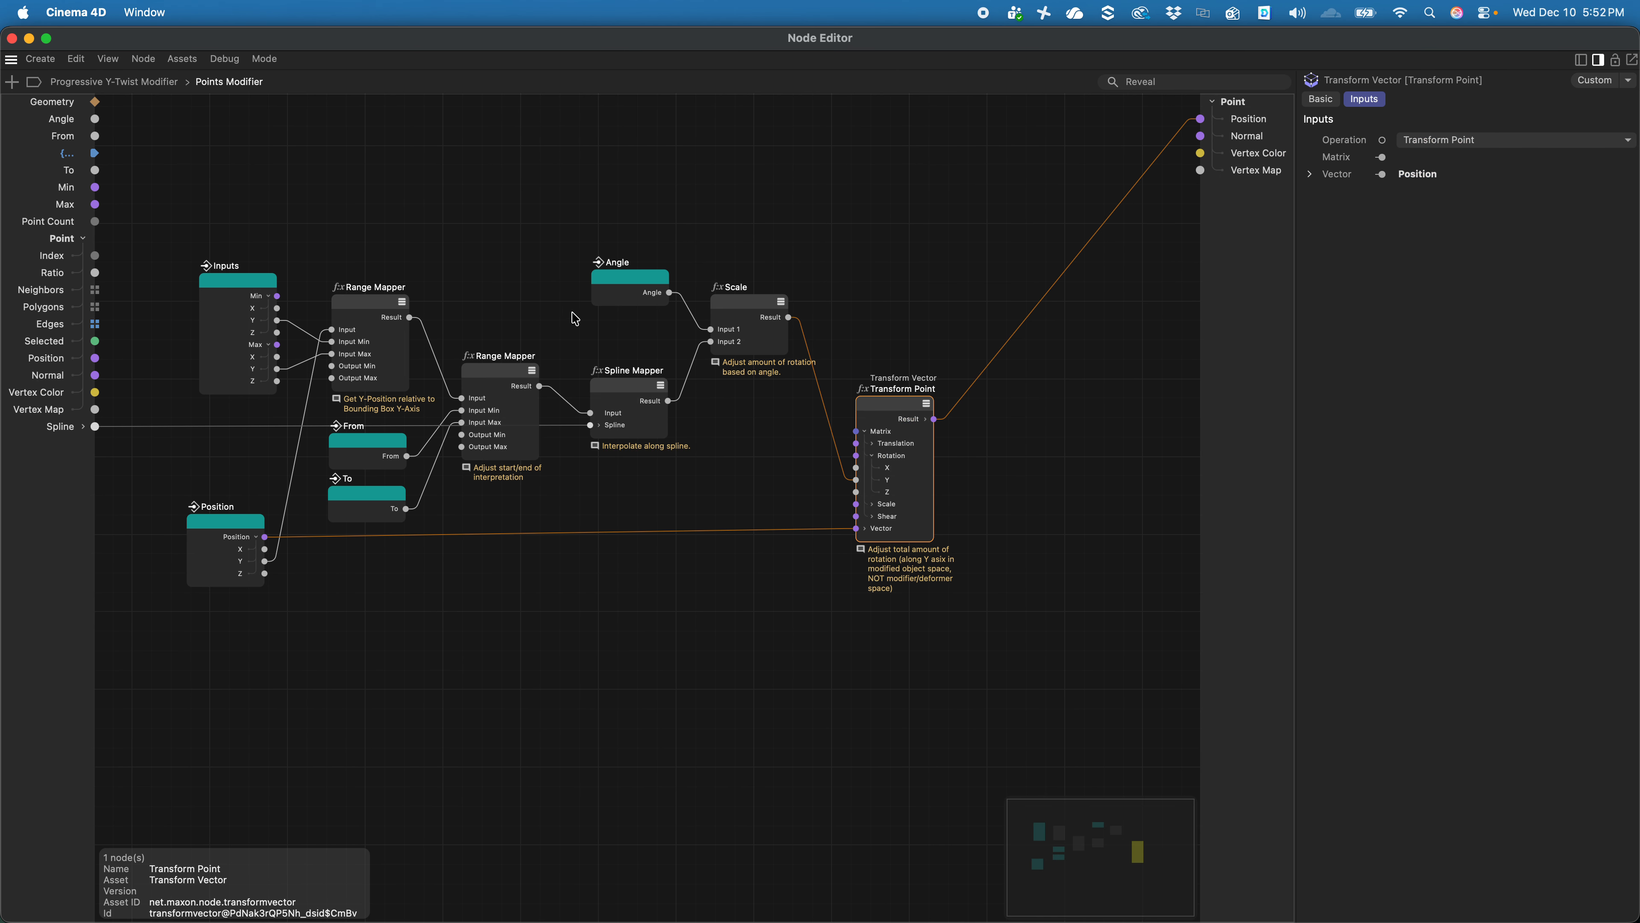
left_click_drag(908, 407, 928, 408)
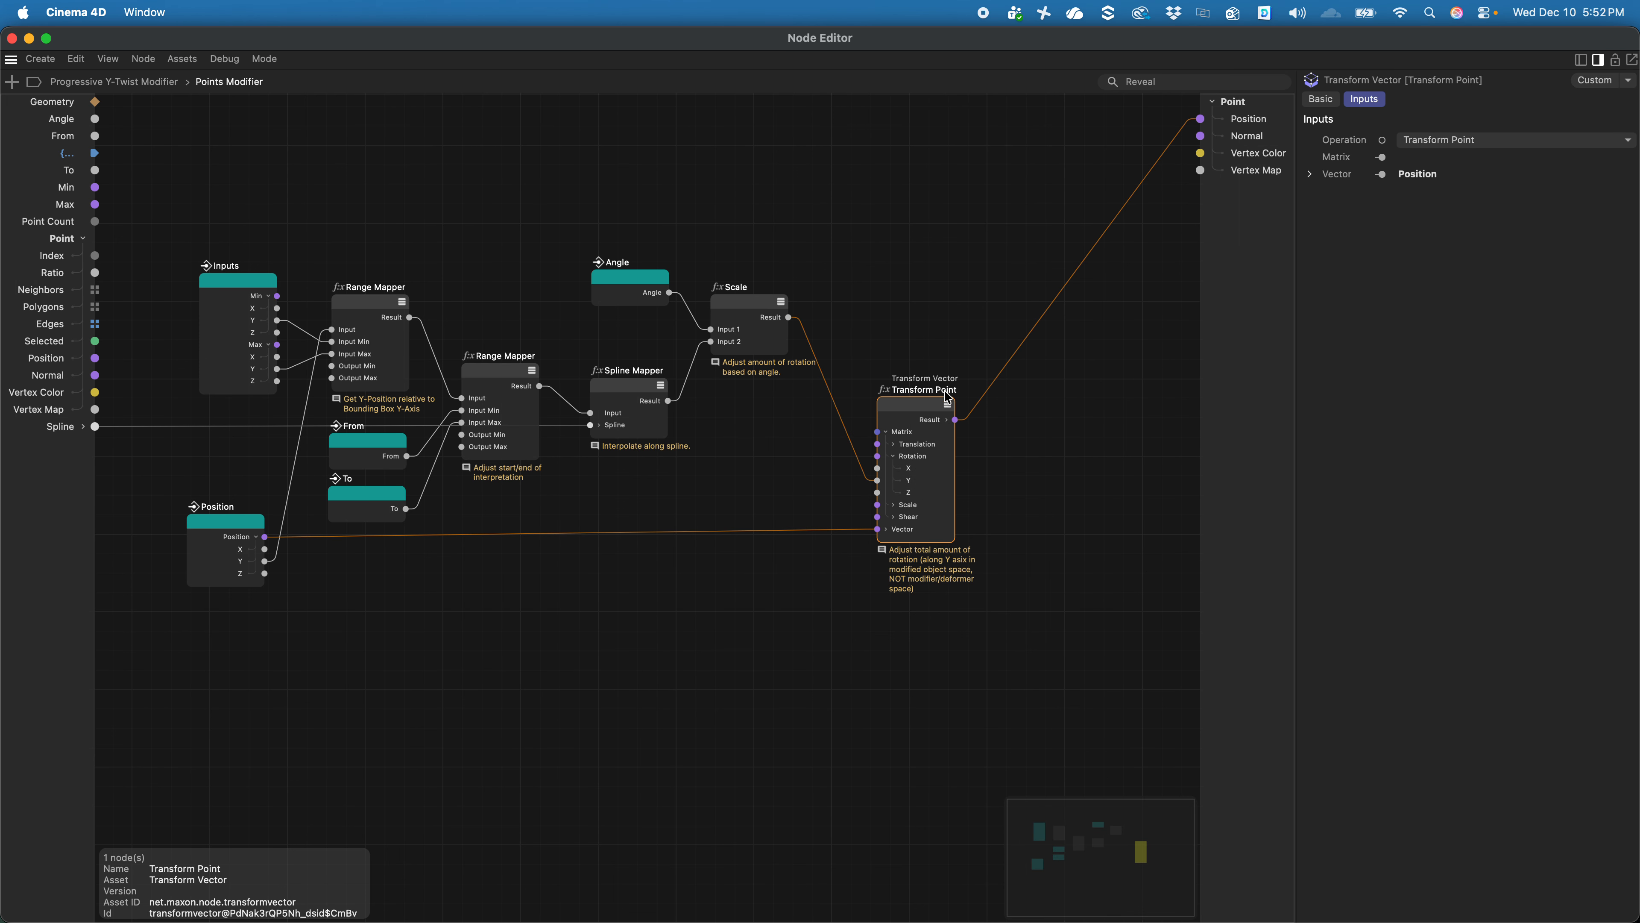
- Return to the modifier's top-level graph and close the Node Editor
left_click(109, 82)
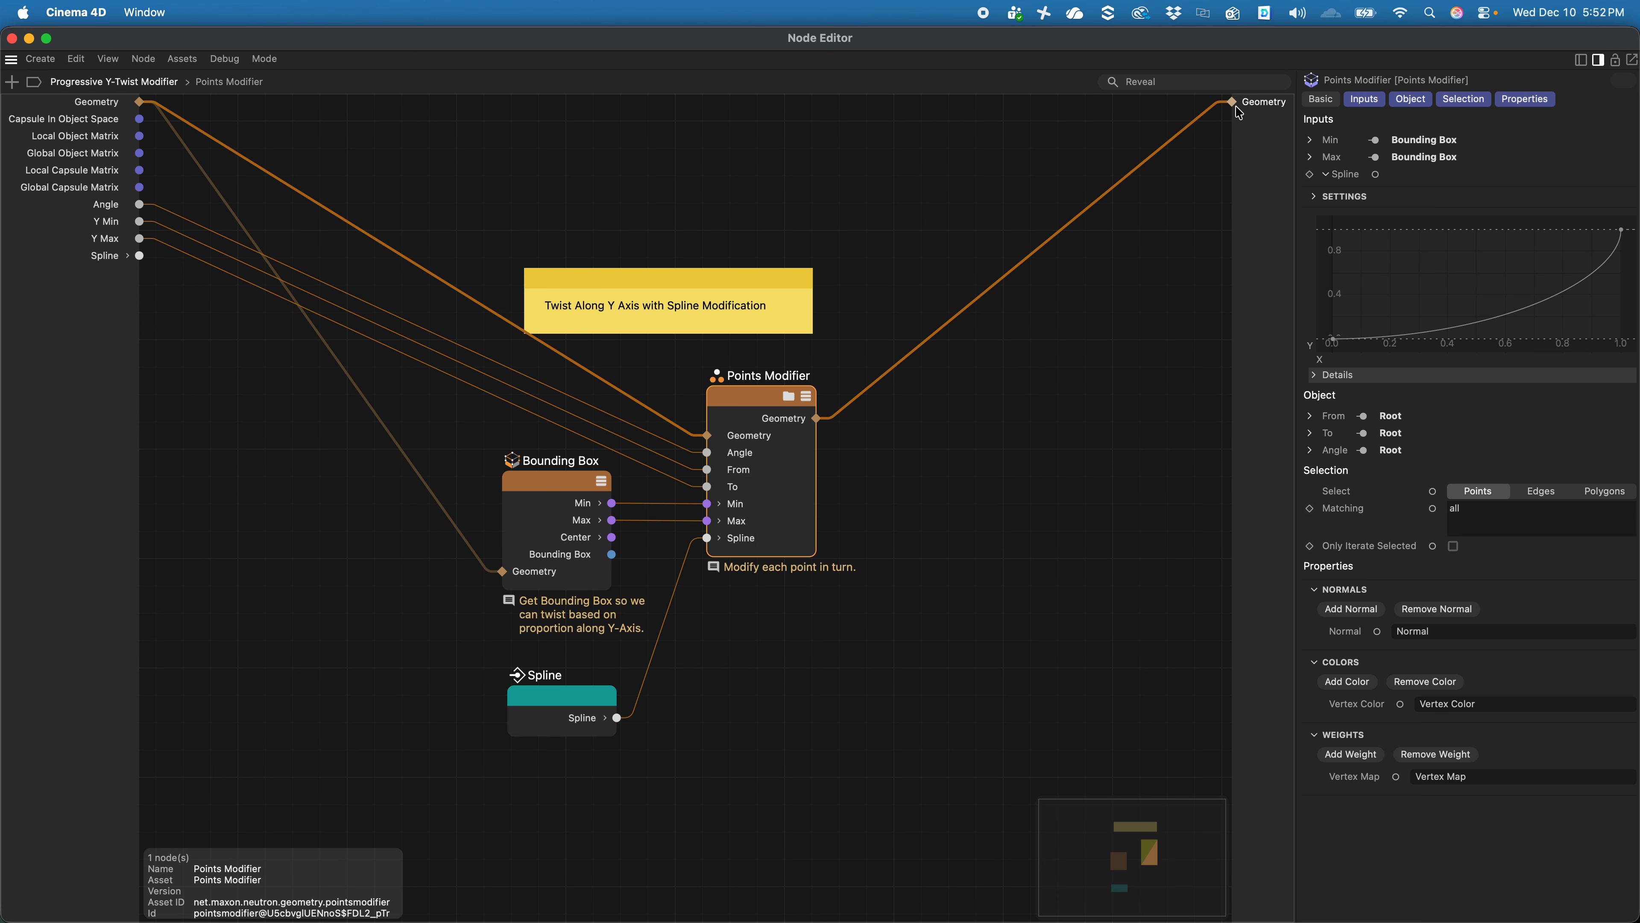
left_click(13, 39)
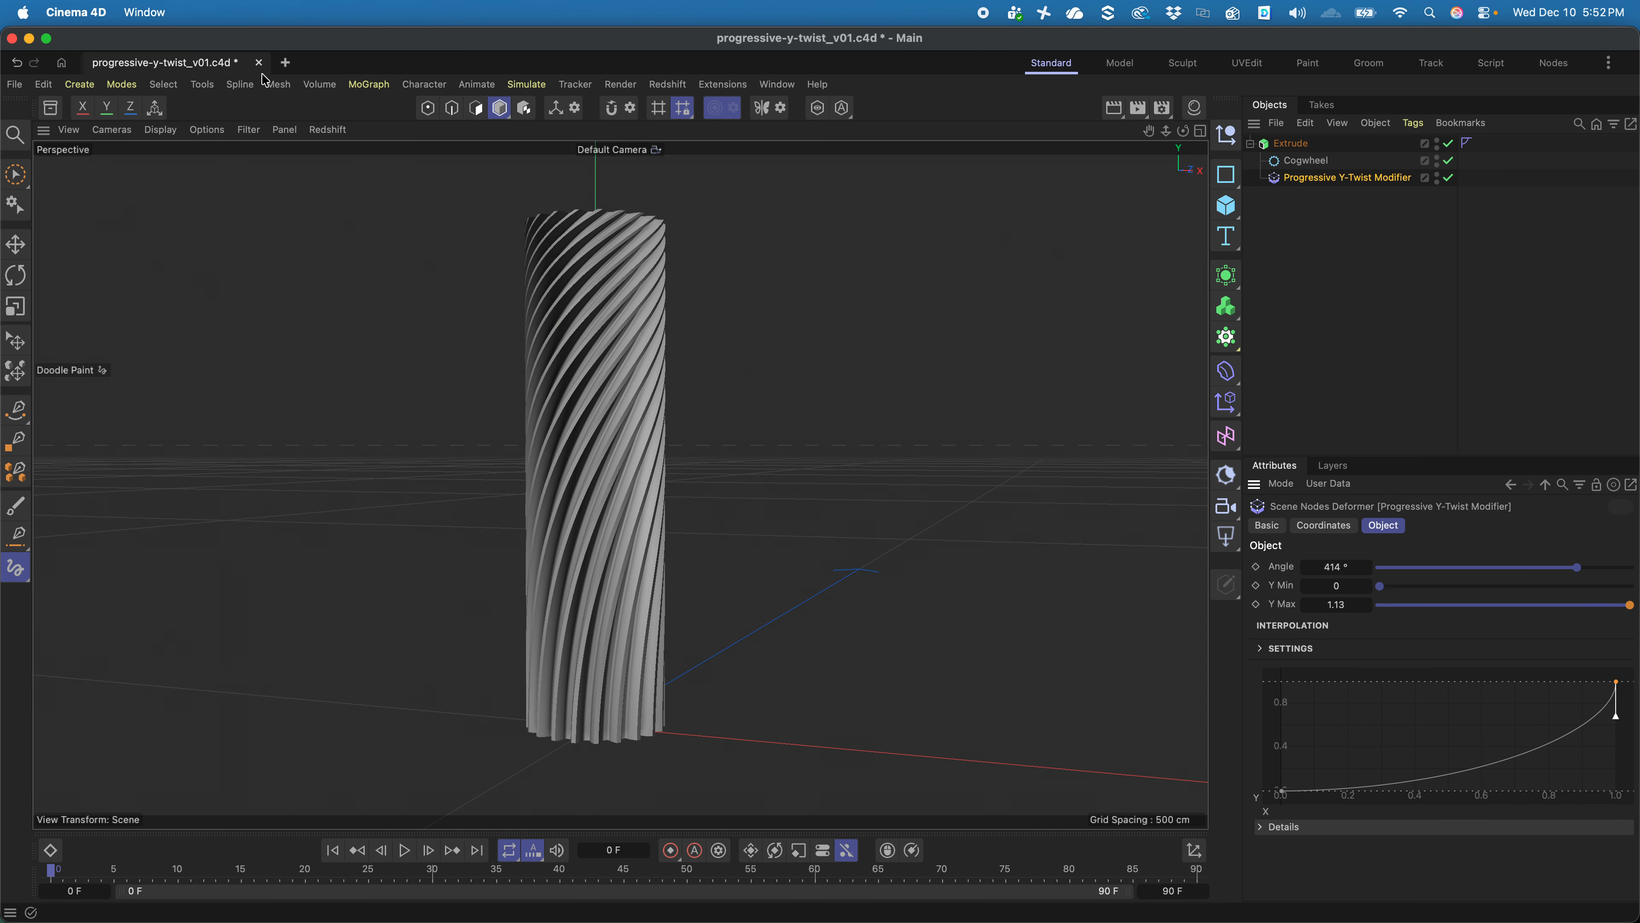
- Create a new project, add a Cogwheel spline and disable its centre hole
left_click(289, 66)
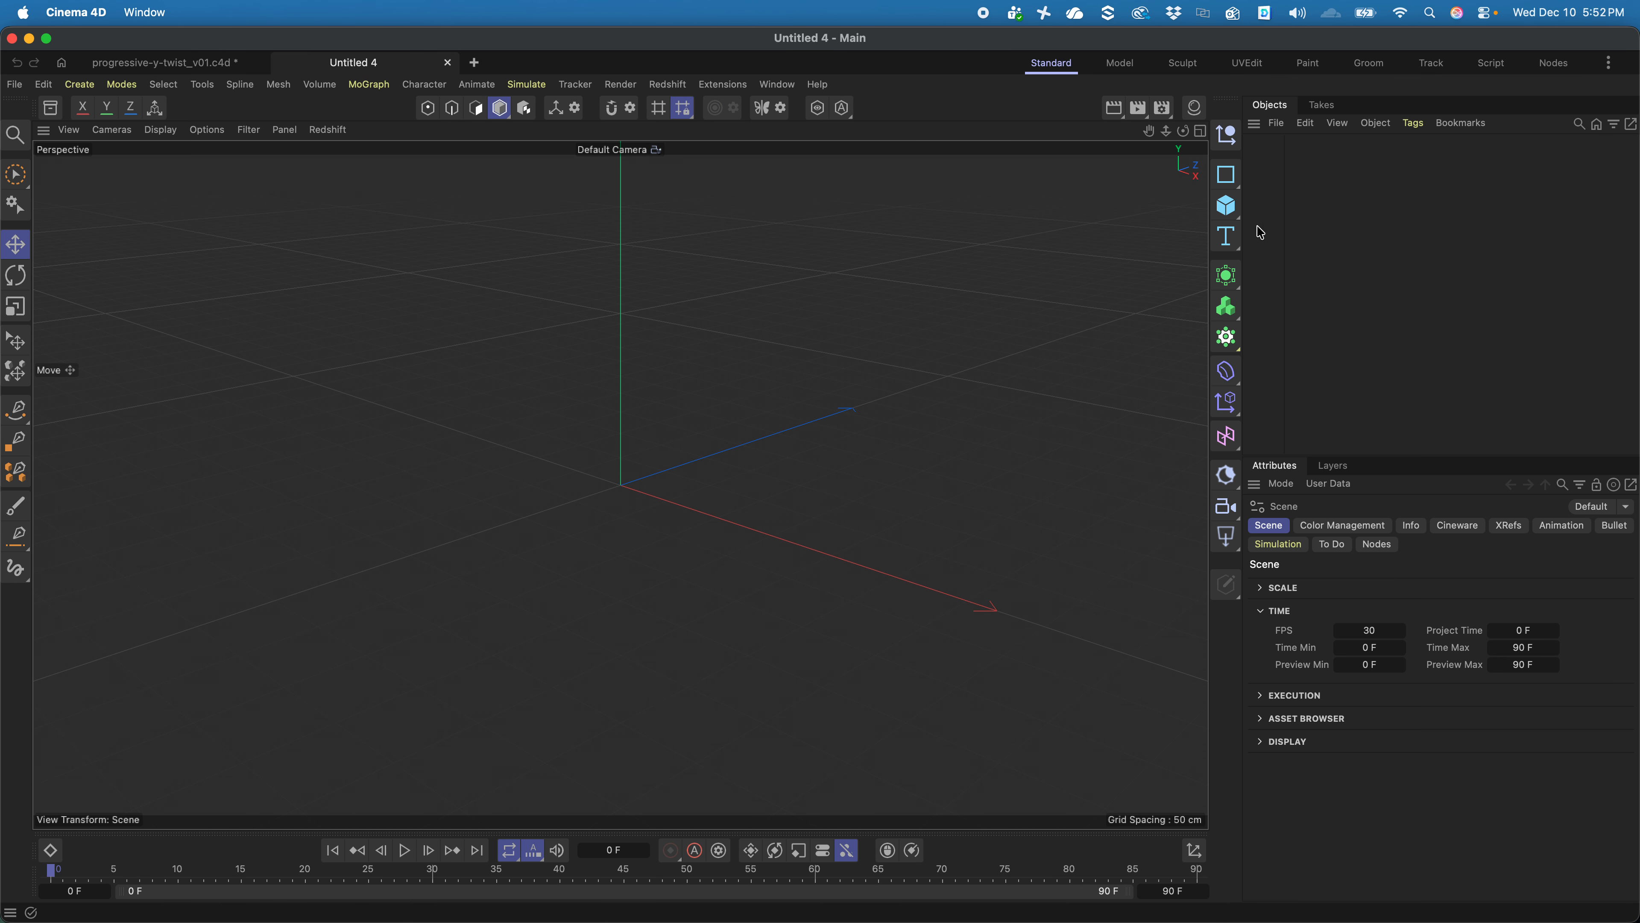
left_click(1226, 174)
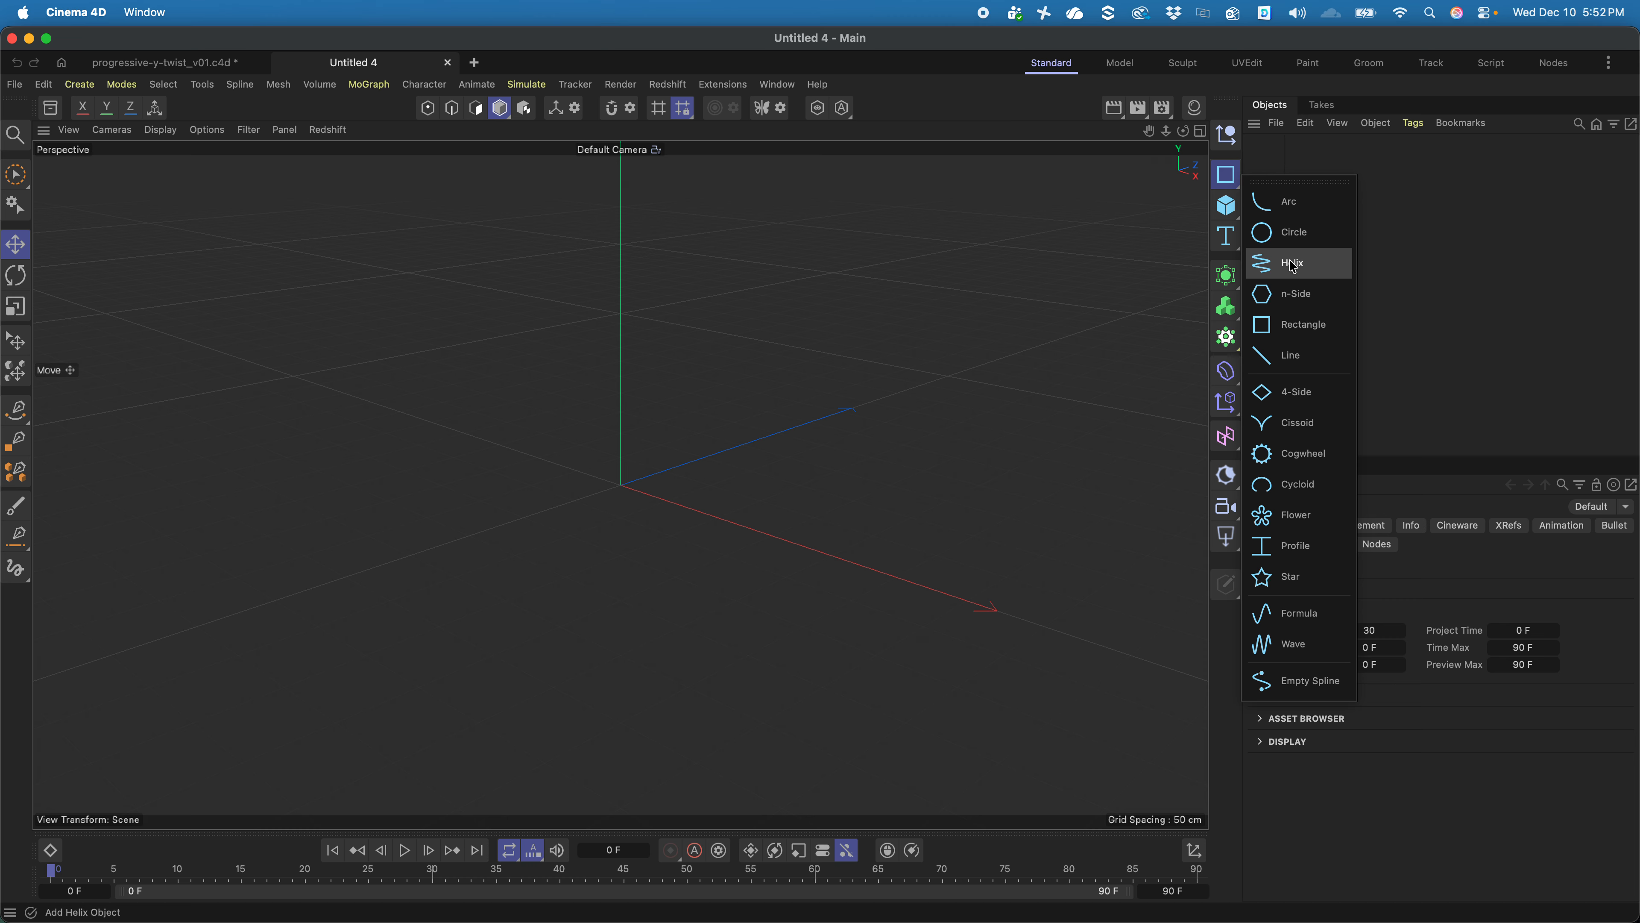
left_click(1310, 452)
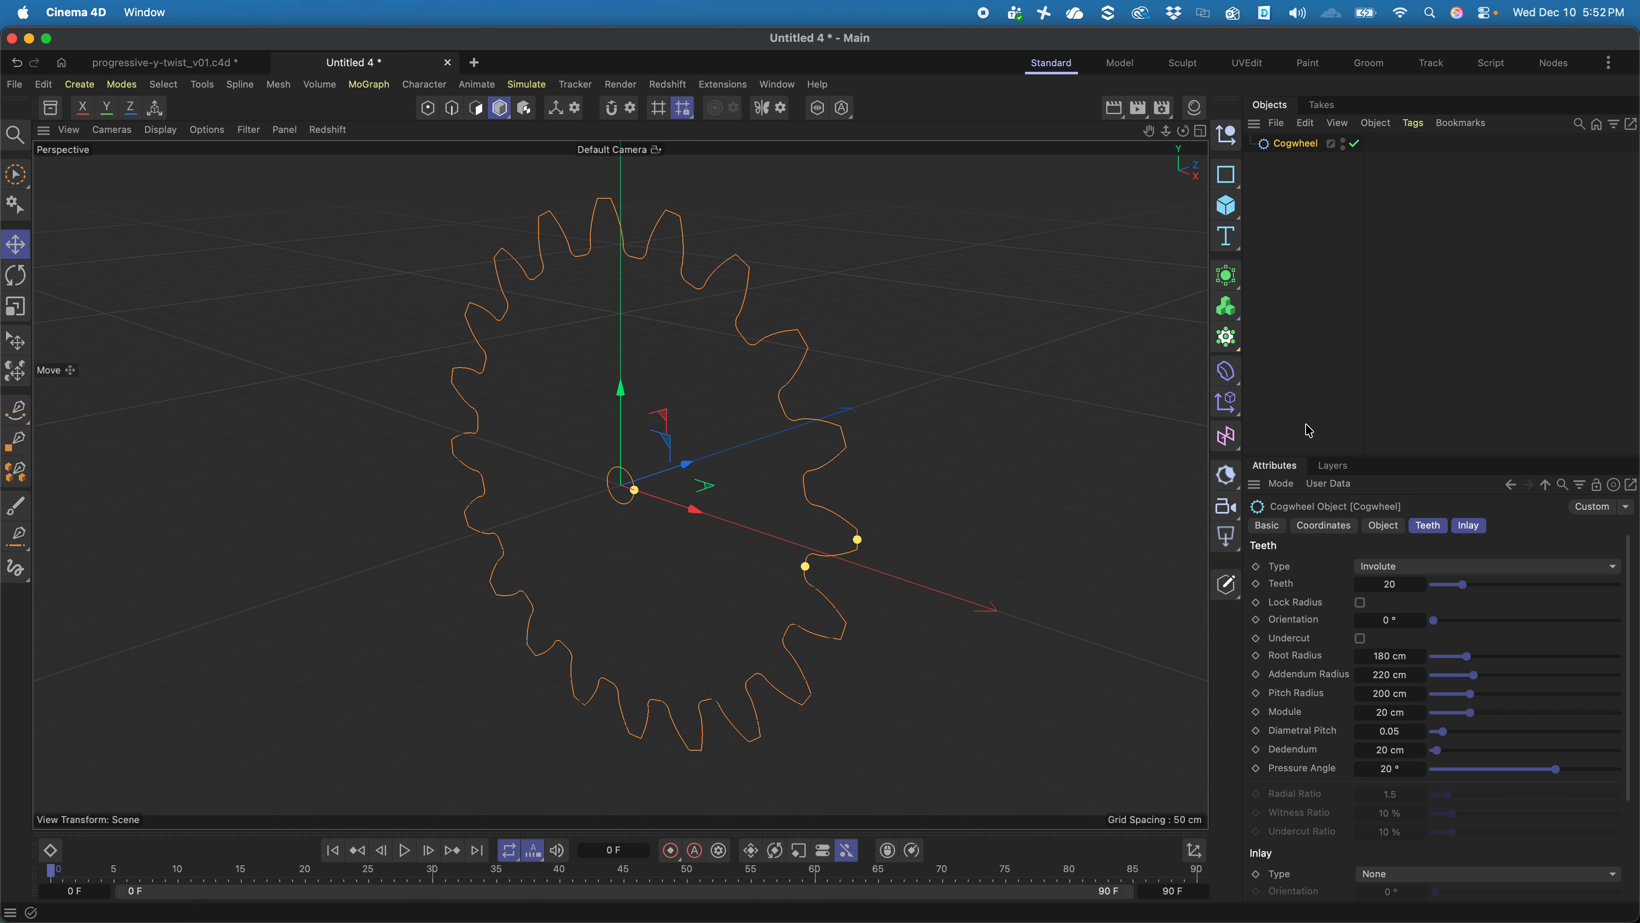
scroll(1331, 662, "down", 3)
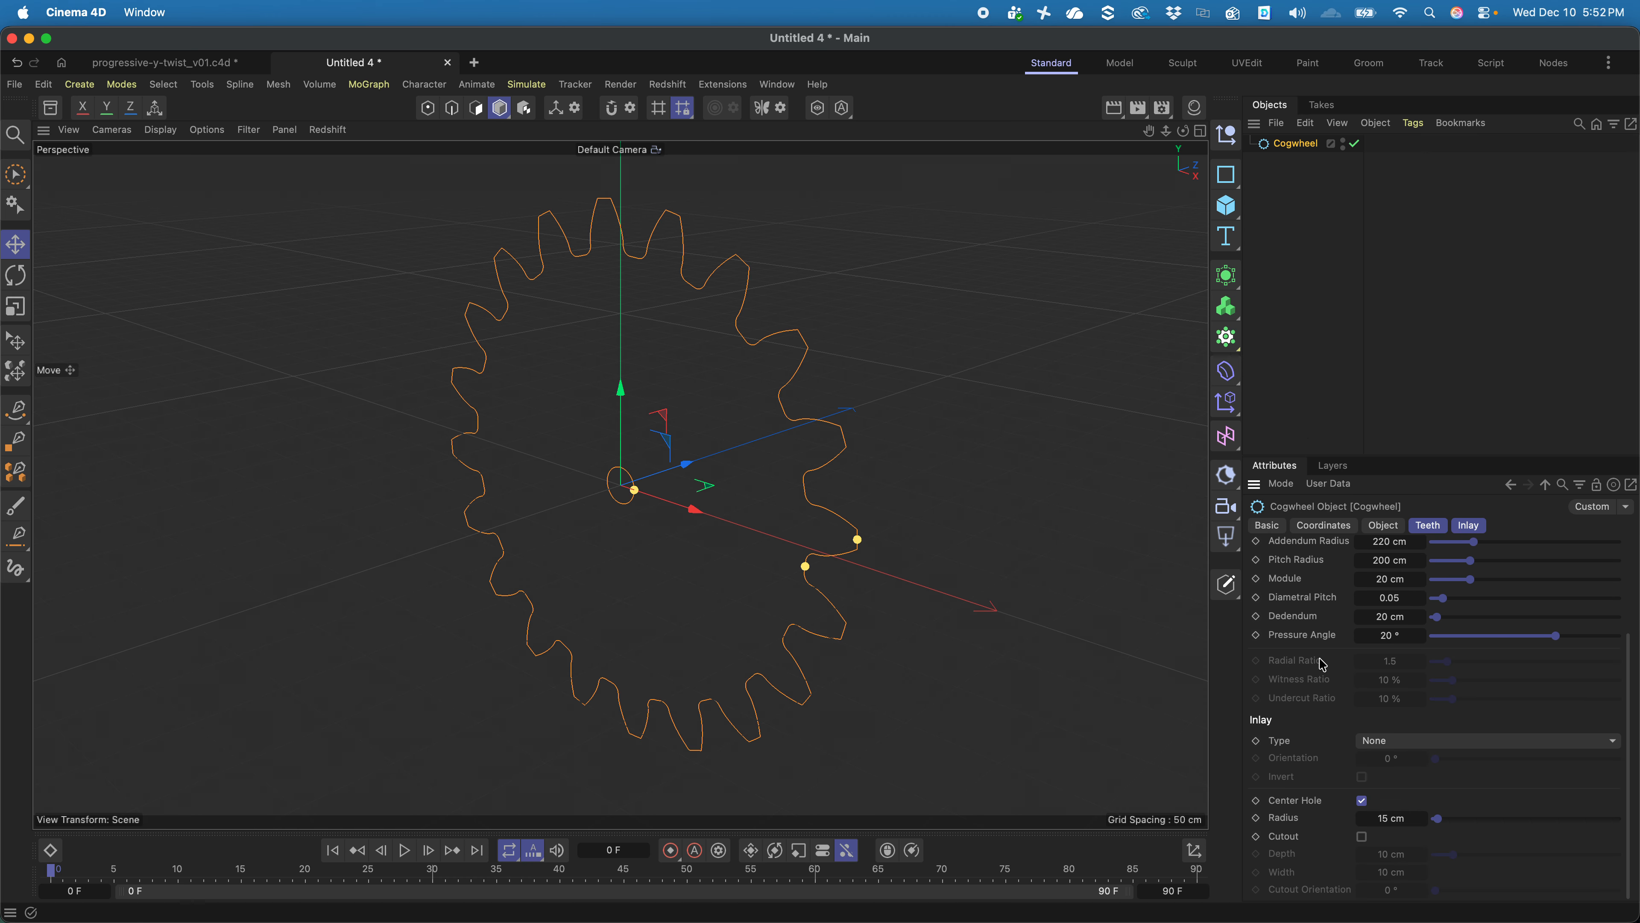
left_click(1363, 802)
scroll(1291, 643, "up", 3)
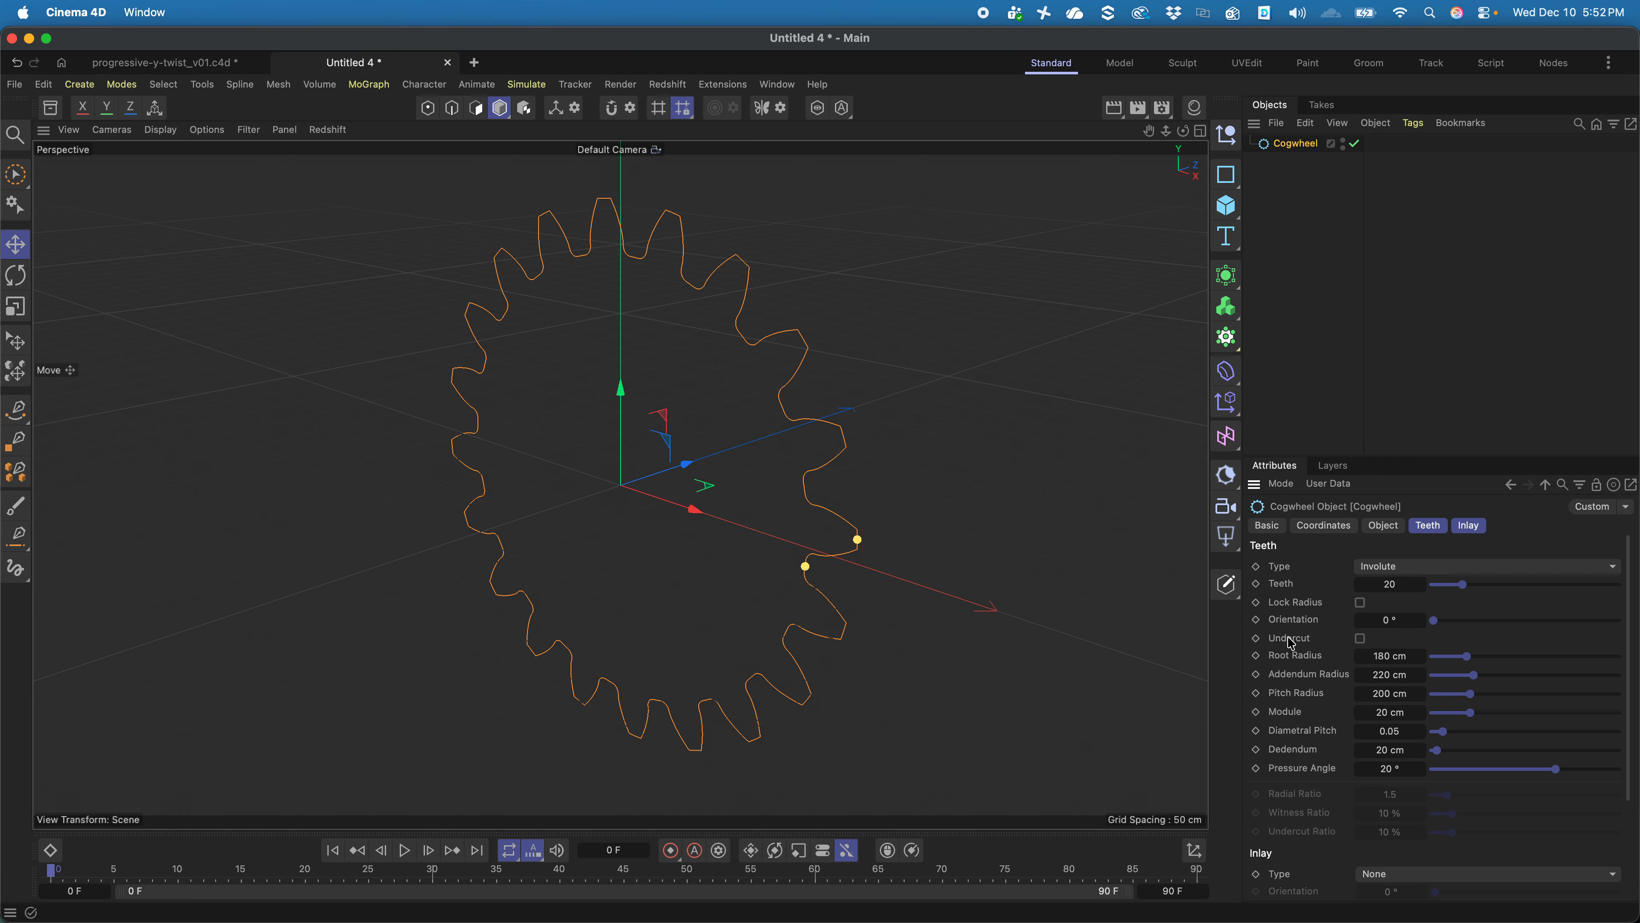
- Set the Cogwheel's plane to XZ and scale the spline down to about 12 % of its size
left_click(1378, 531)
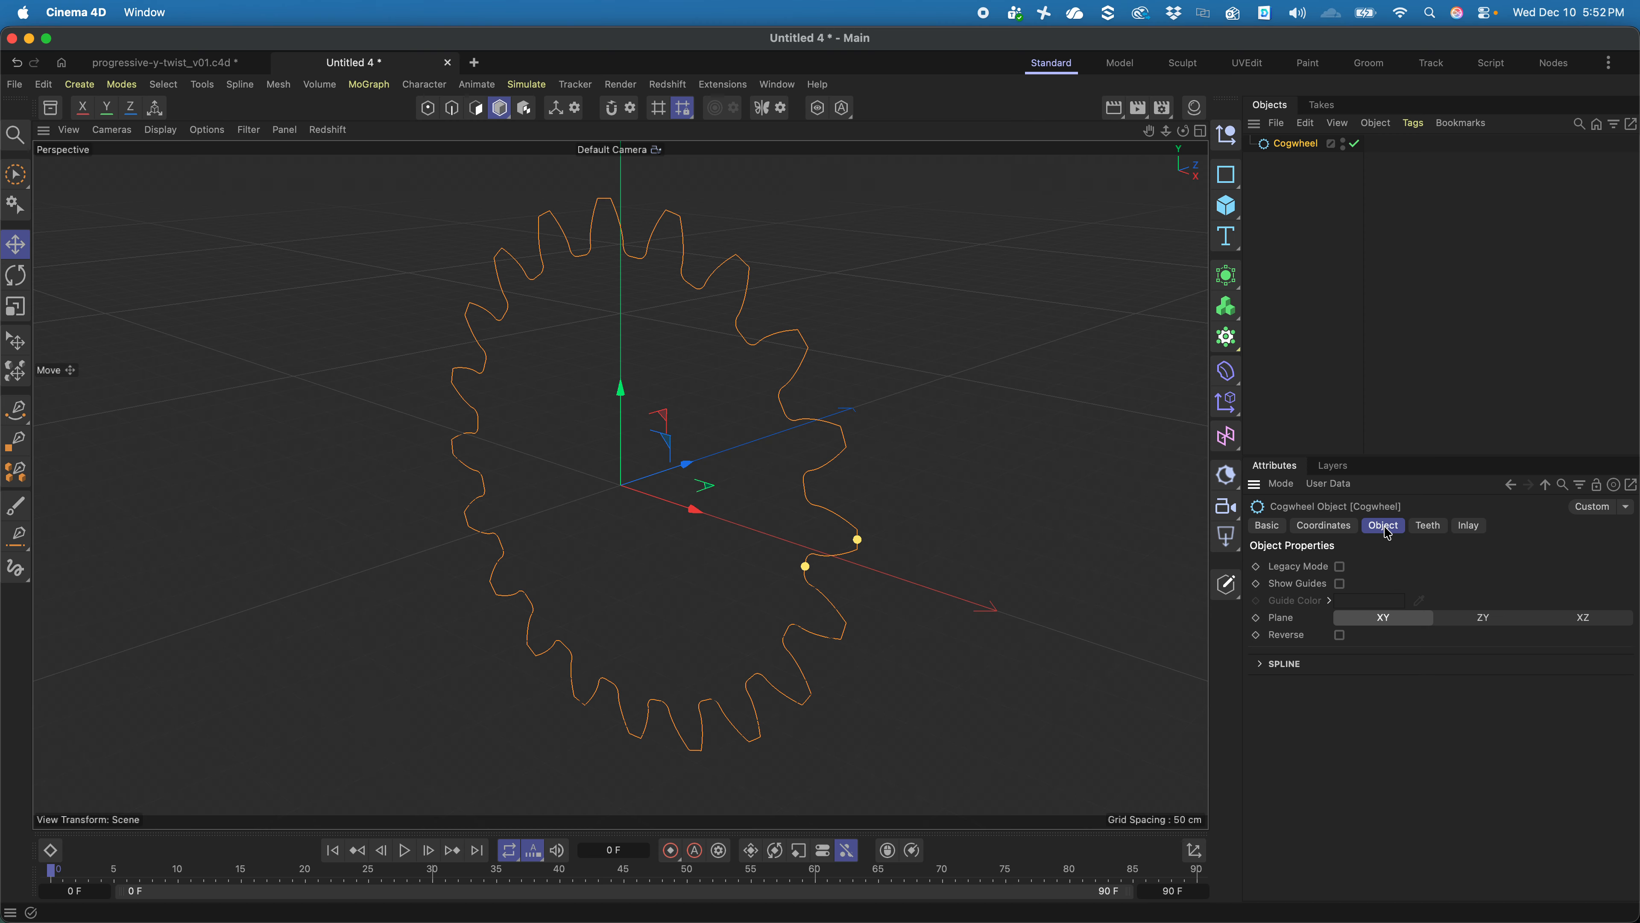
left_click(1582, 617)
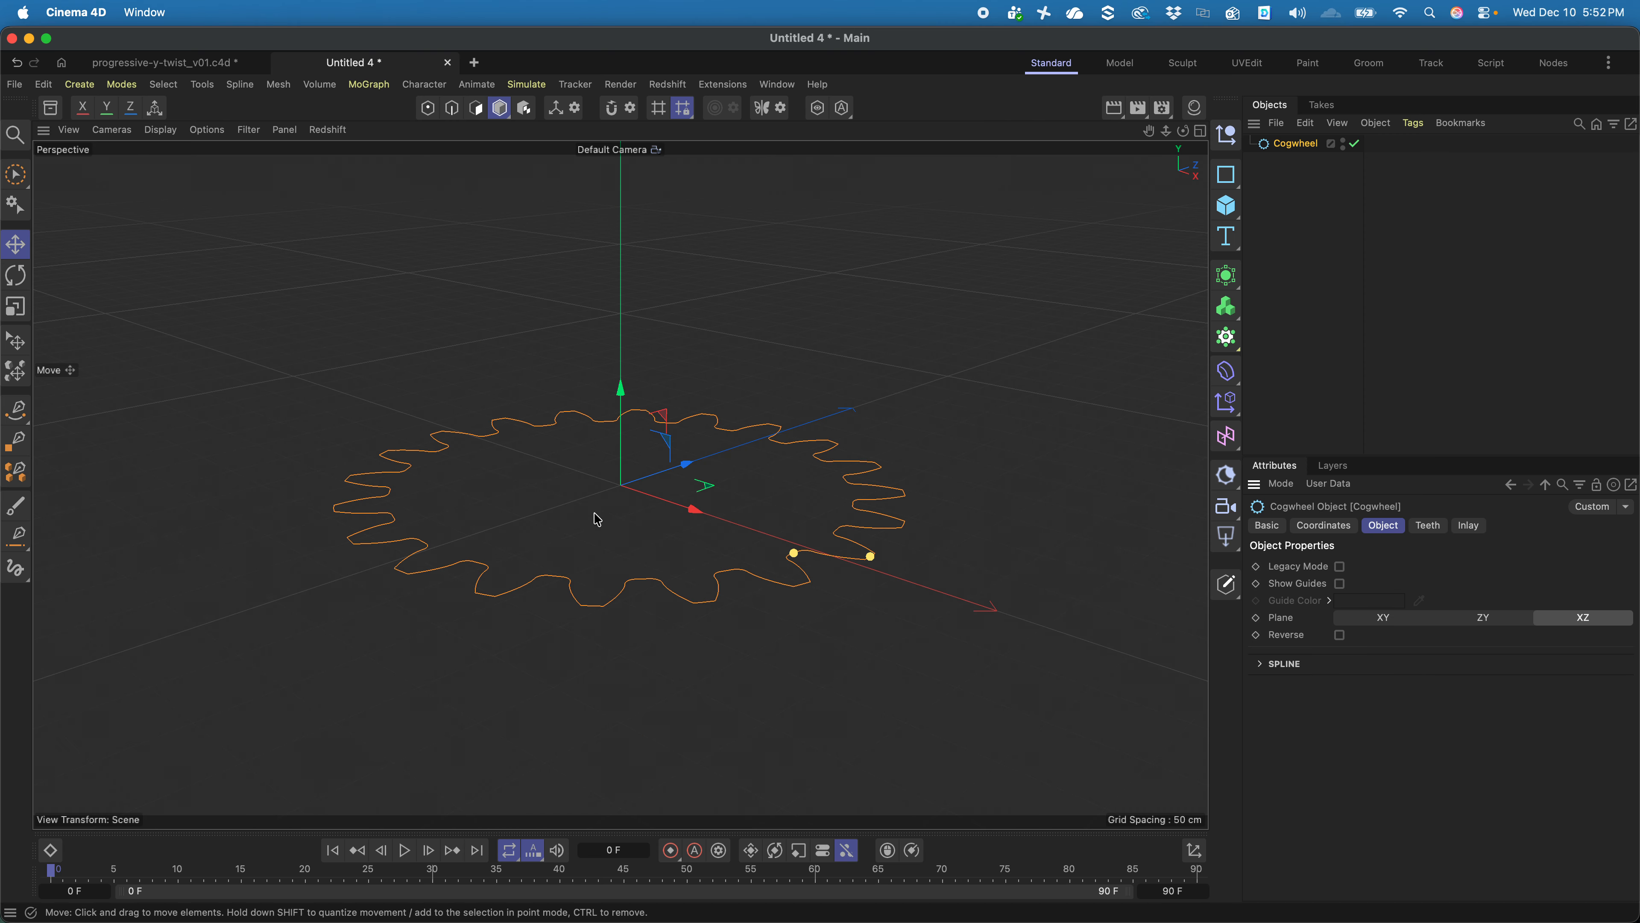
left_click(16, 306)
left_click_drag(161, 401, 39, 401)
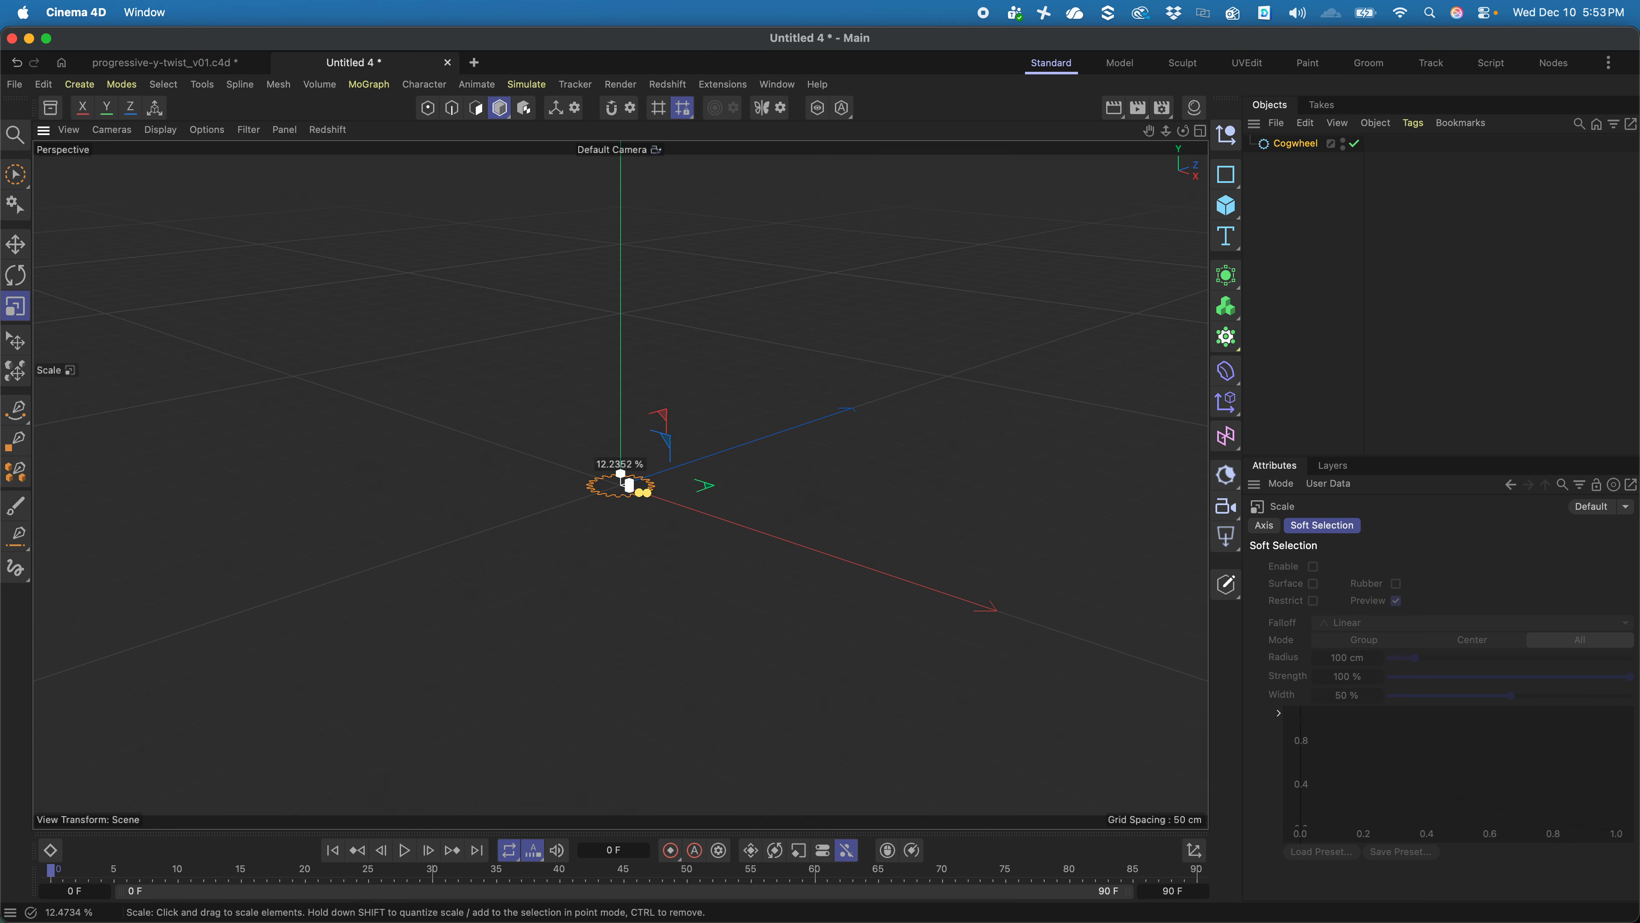
left_click_drag(628, 484, 629, 484)
- Put the Cogwheel under a new Extrude generator and set the extrusion direction to Y
left_click(1226, 307)
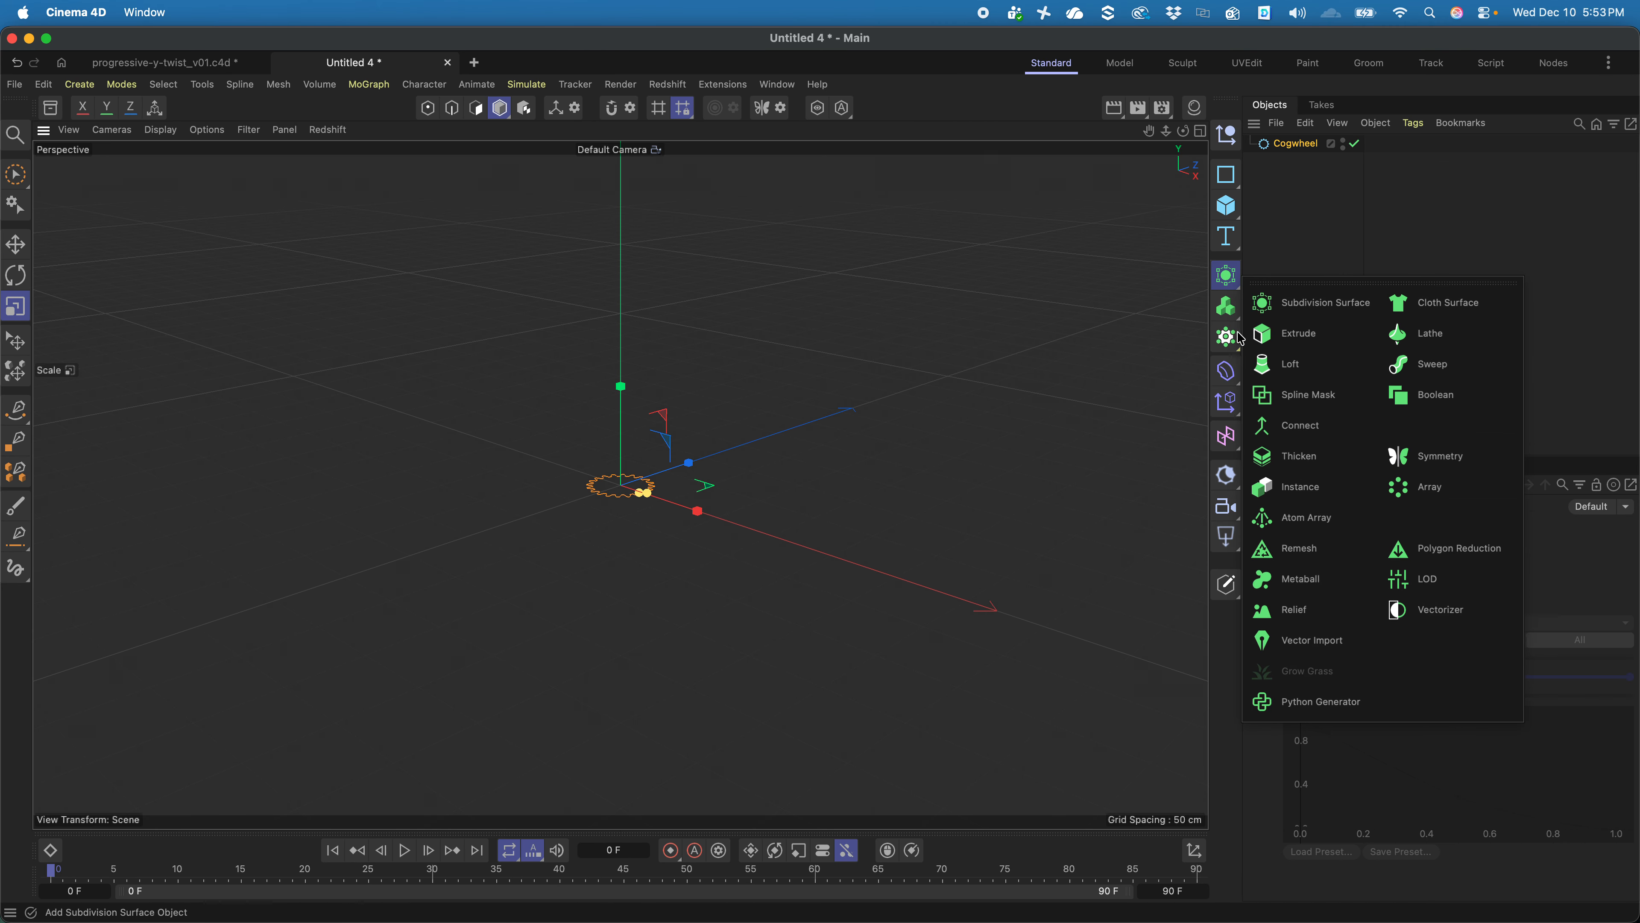
left_click(1285, 333)
left_click_drag(1289, 161, 1287, 144)
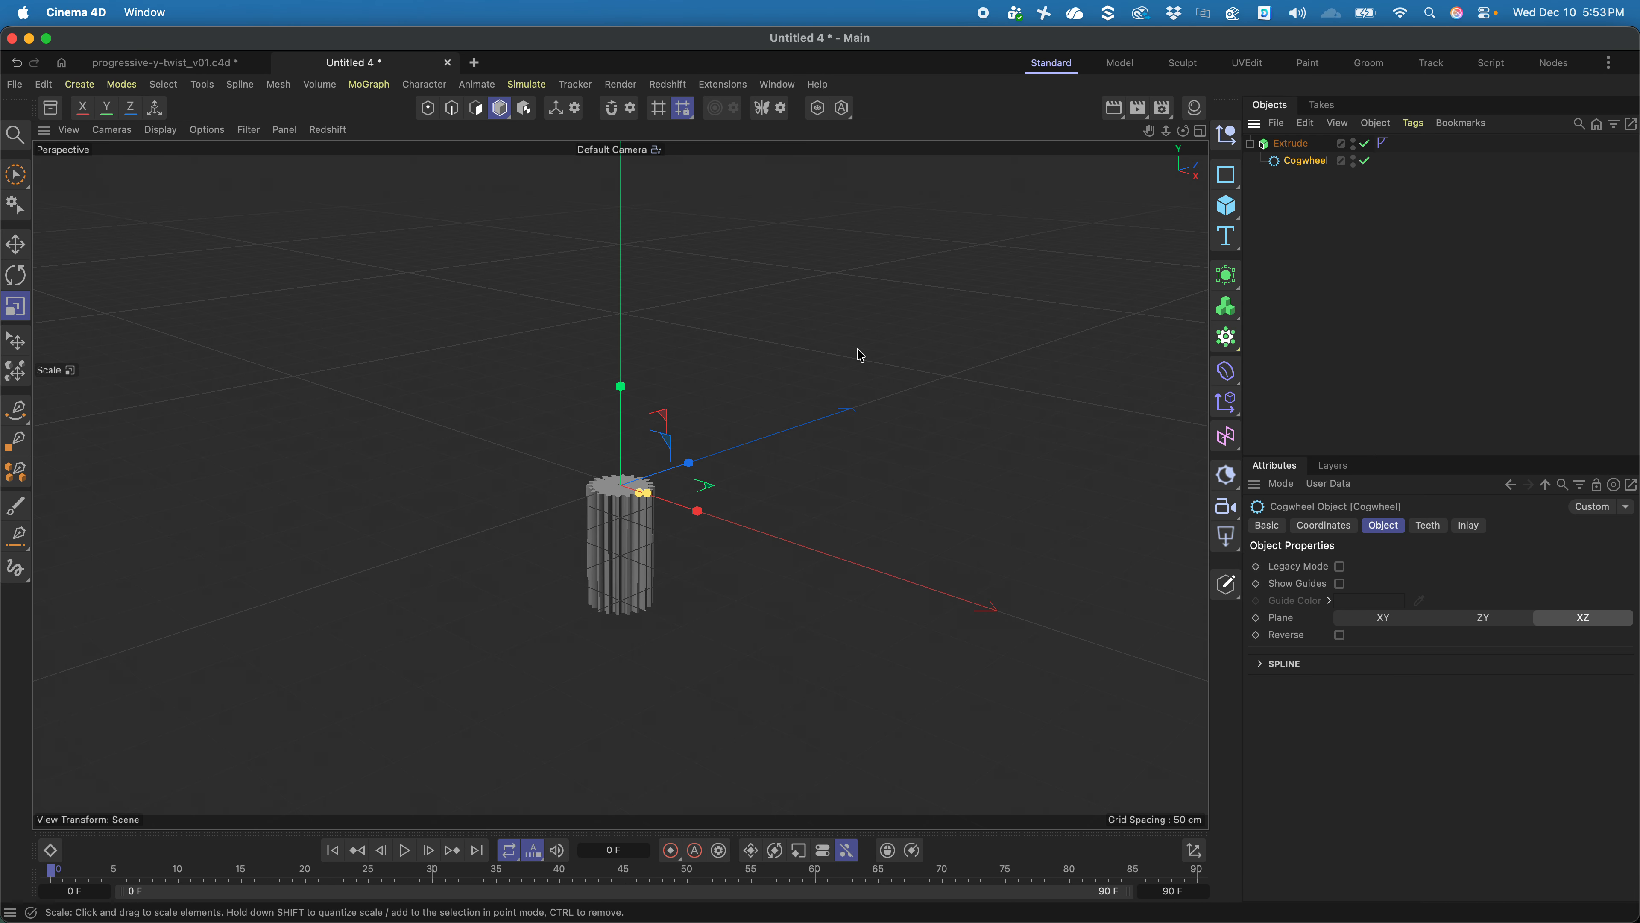
left_click(1311, 143)
left_click(1396, 568)
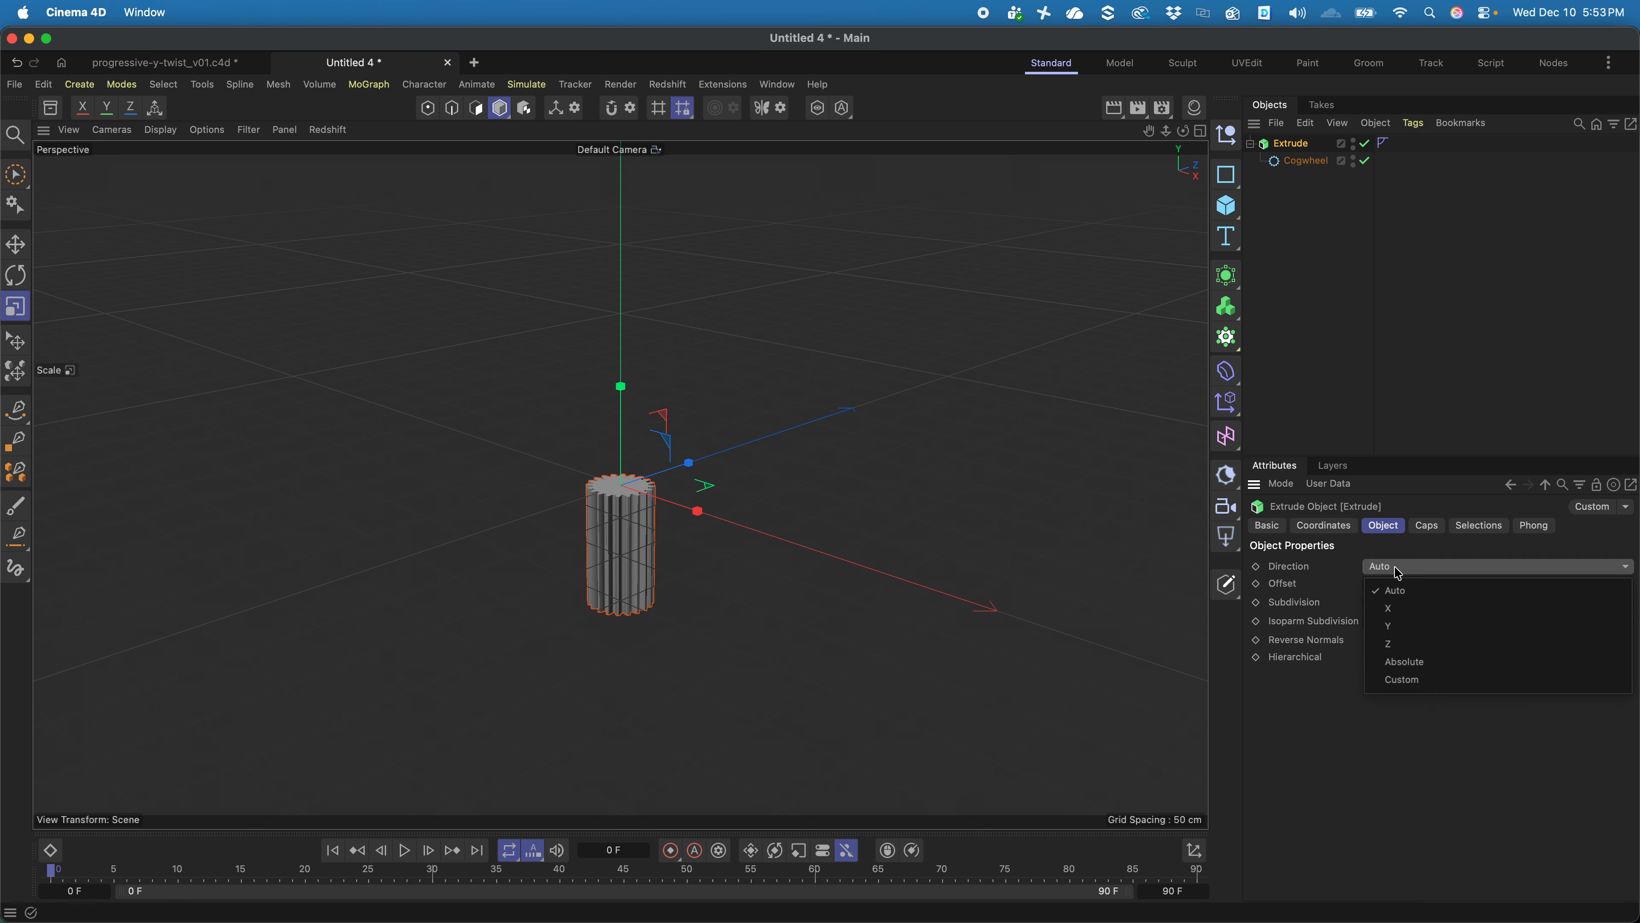
left_click(1388, 625)
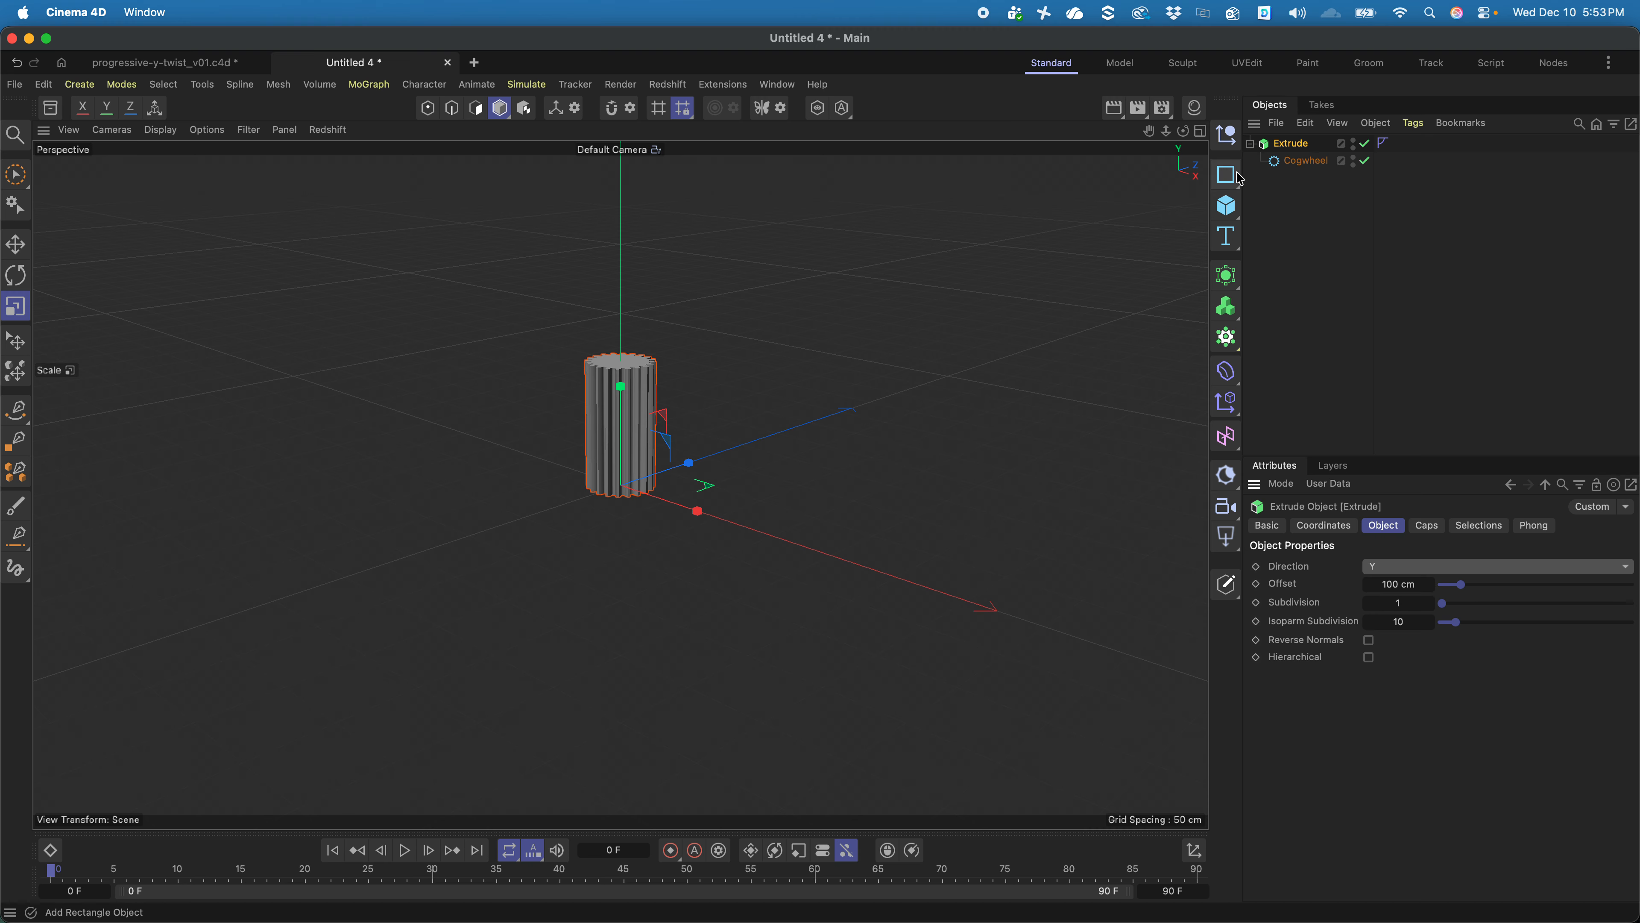
- Scale the Cogwheel spline down further to slim the extruded column, and frame it in the viewport
left_click(1298, 161)
left_click_drag(127, 348, 552, 476)
key("h")
scroll(611, 444, "down", 1)
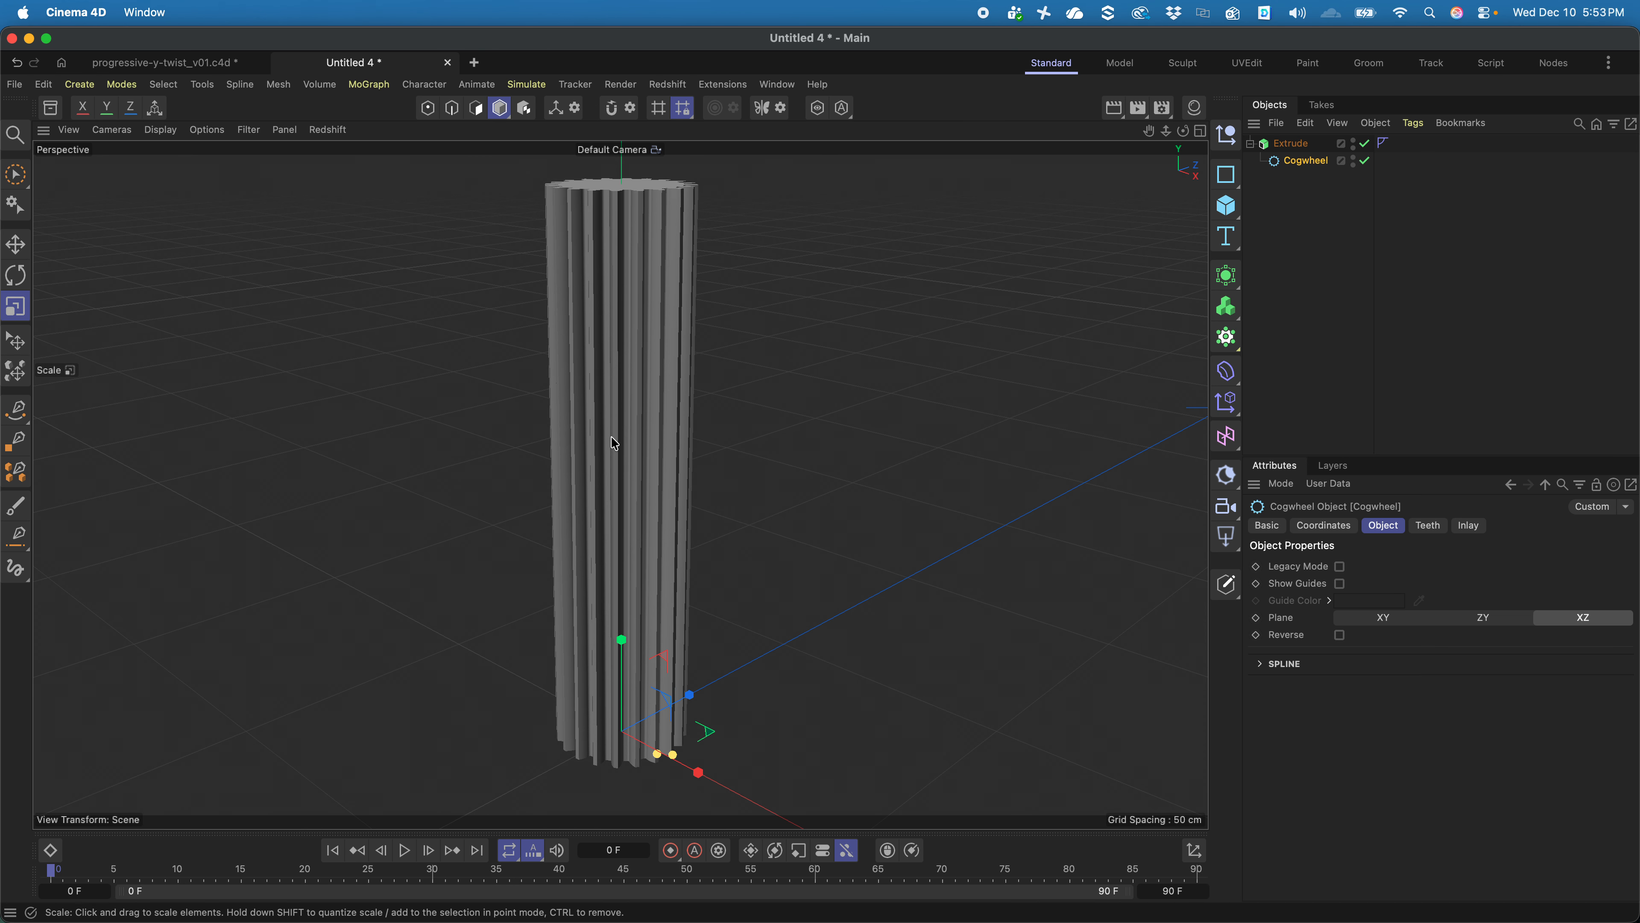
middle_click_drag(611, 443, 598, 455, "alt")
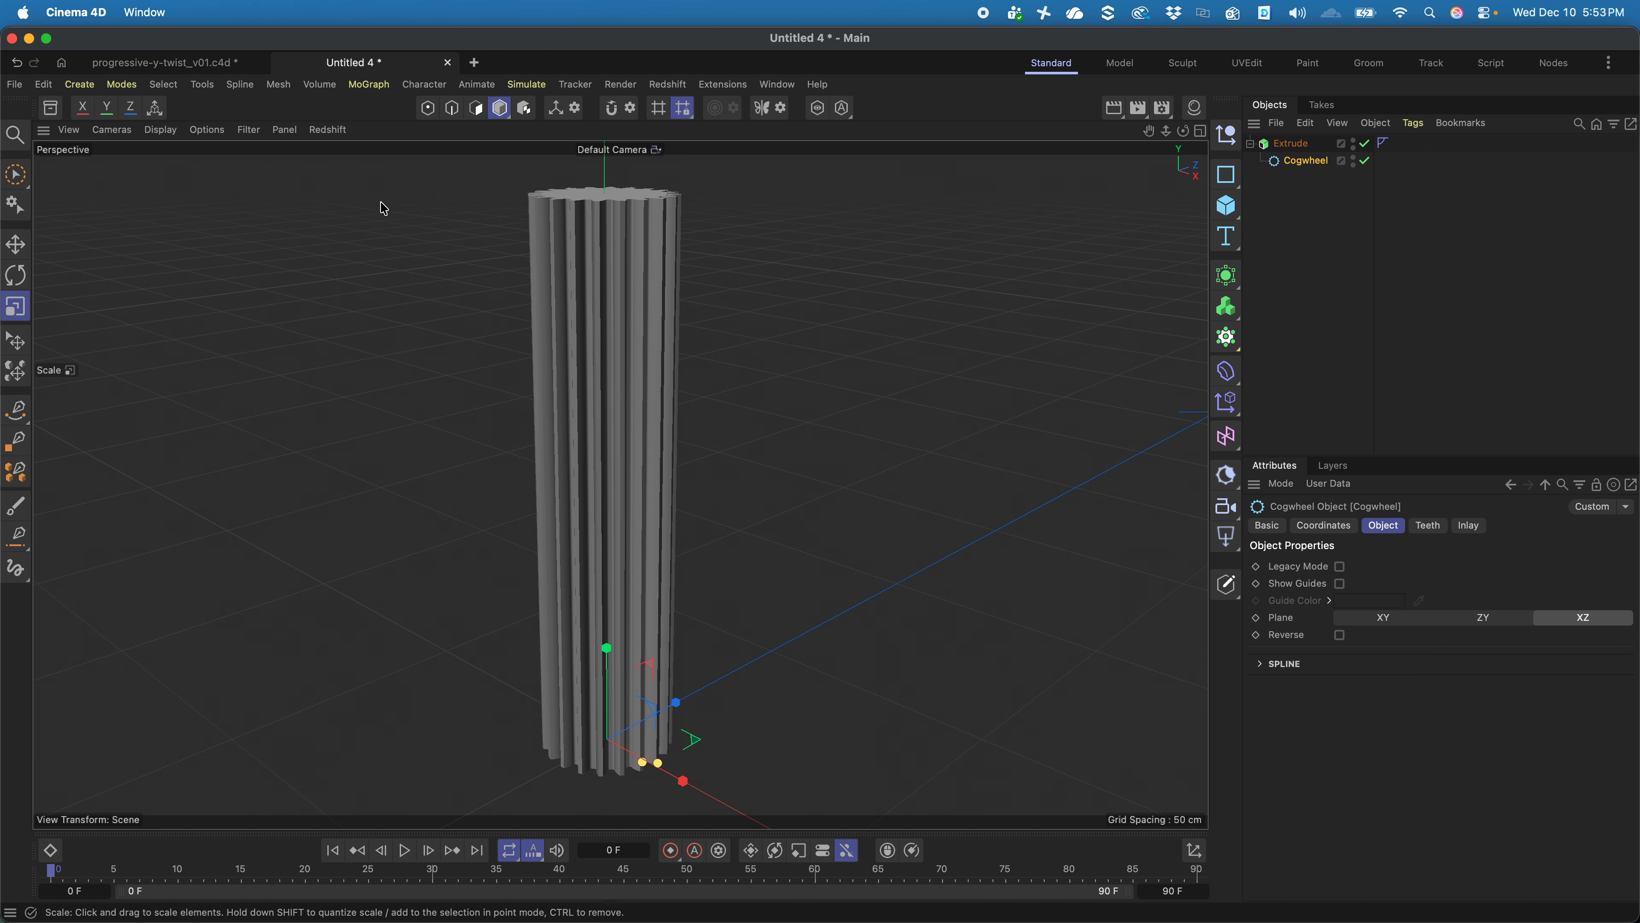
- Set the Extrude's subdivision to 52 while viewing it in Gouraud Shading (Lines), and return the display to Gouraud Shading
left_click(160, 130)
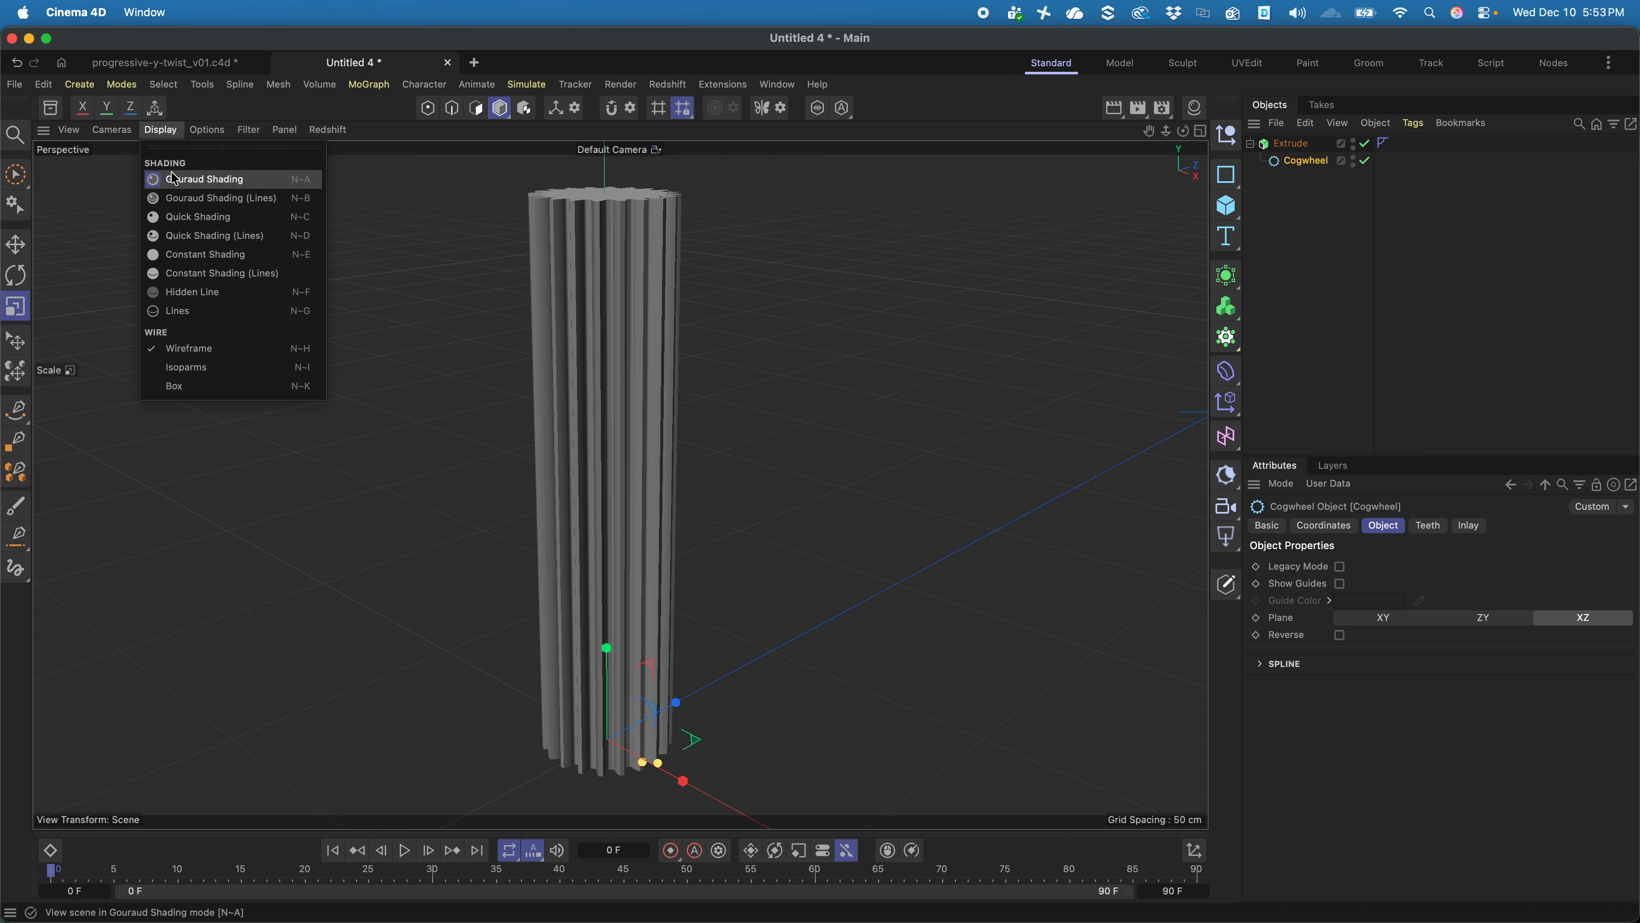
left_click(183, 198)
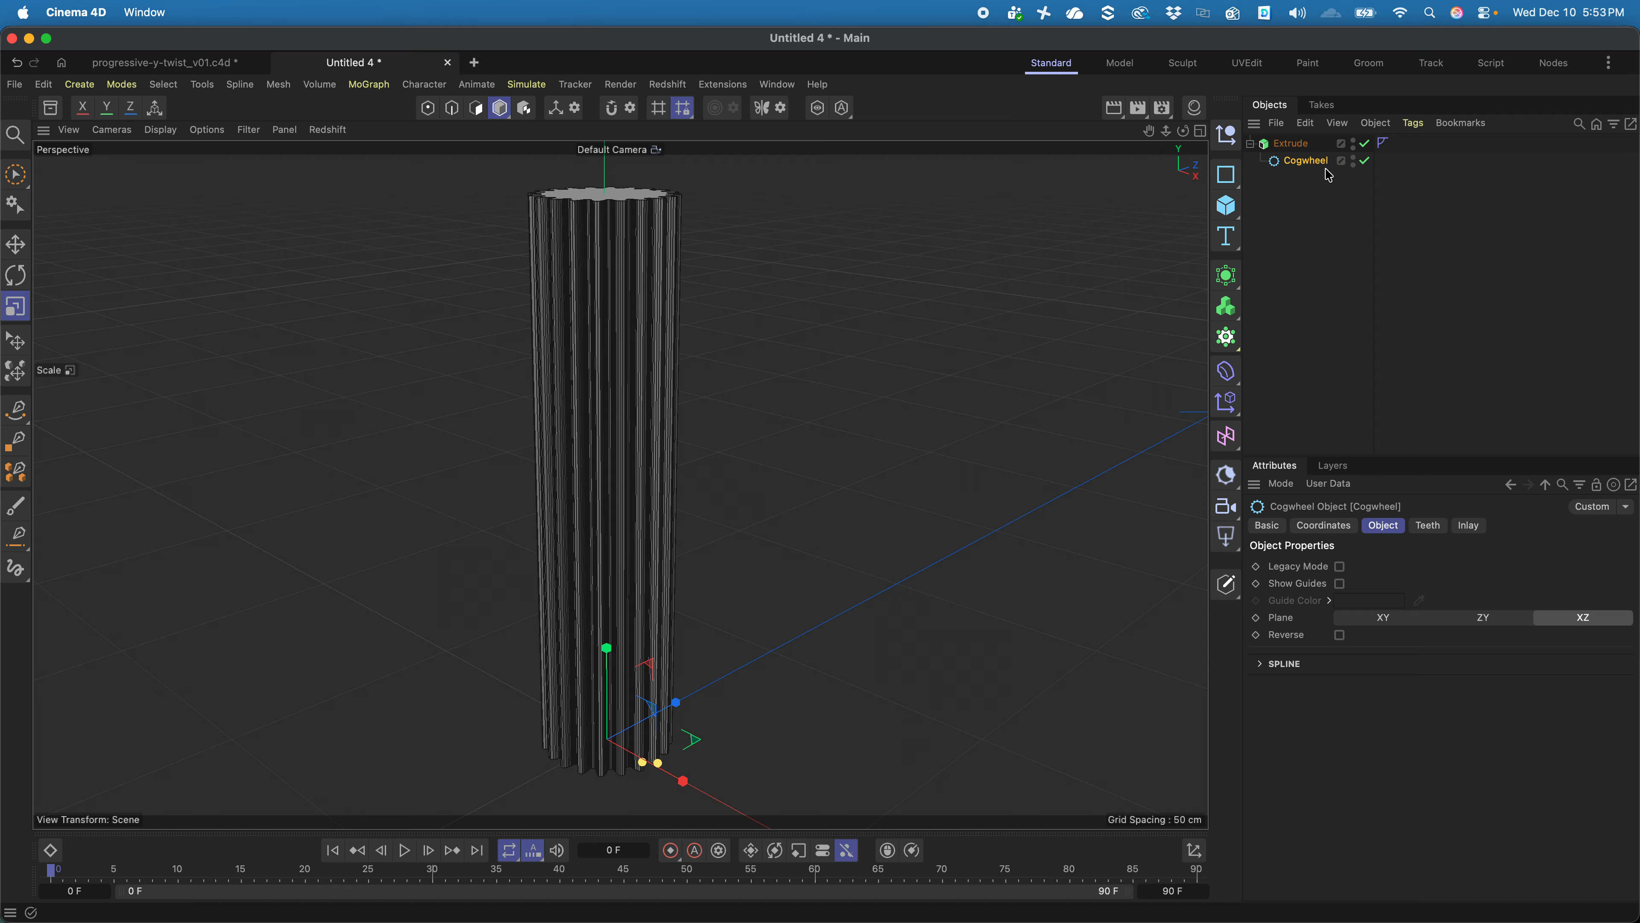
left_click(1289, 144)
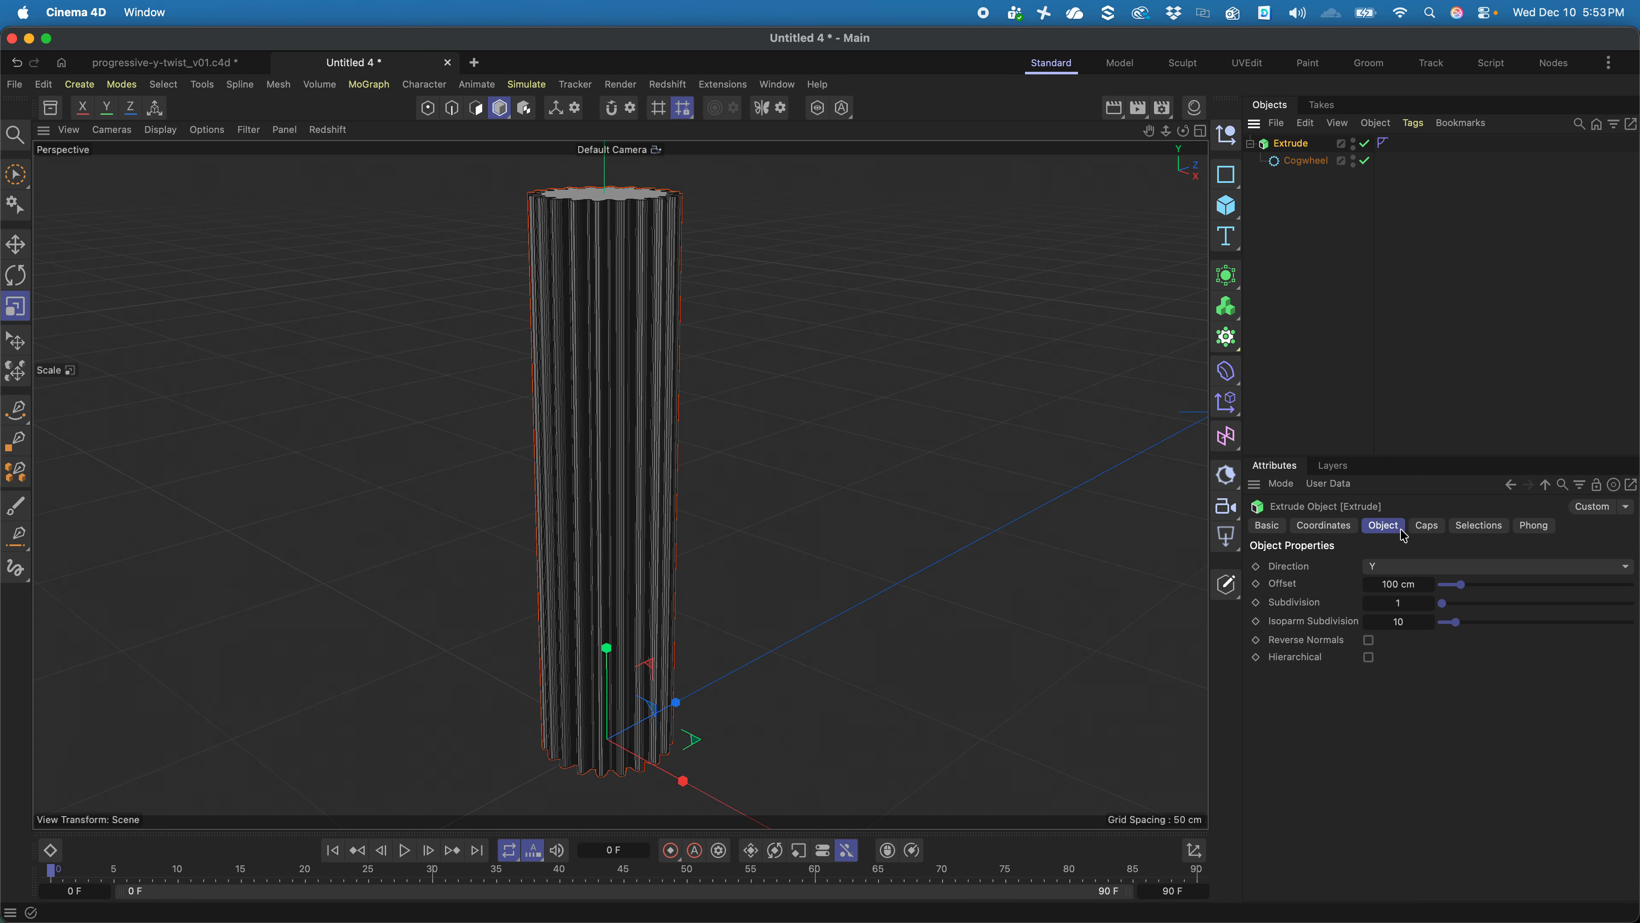
left_click_drag(1451, 609, 1540, 610)
left_click(1287, 217)
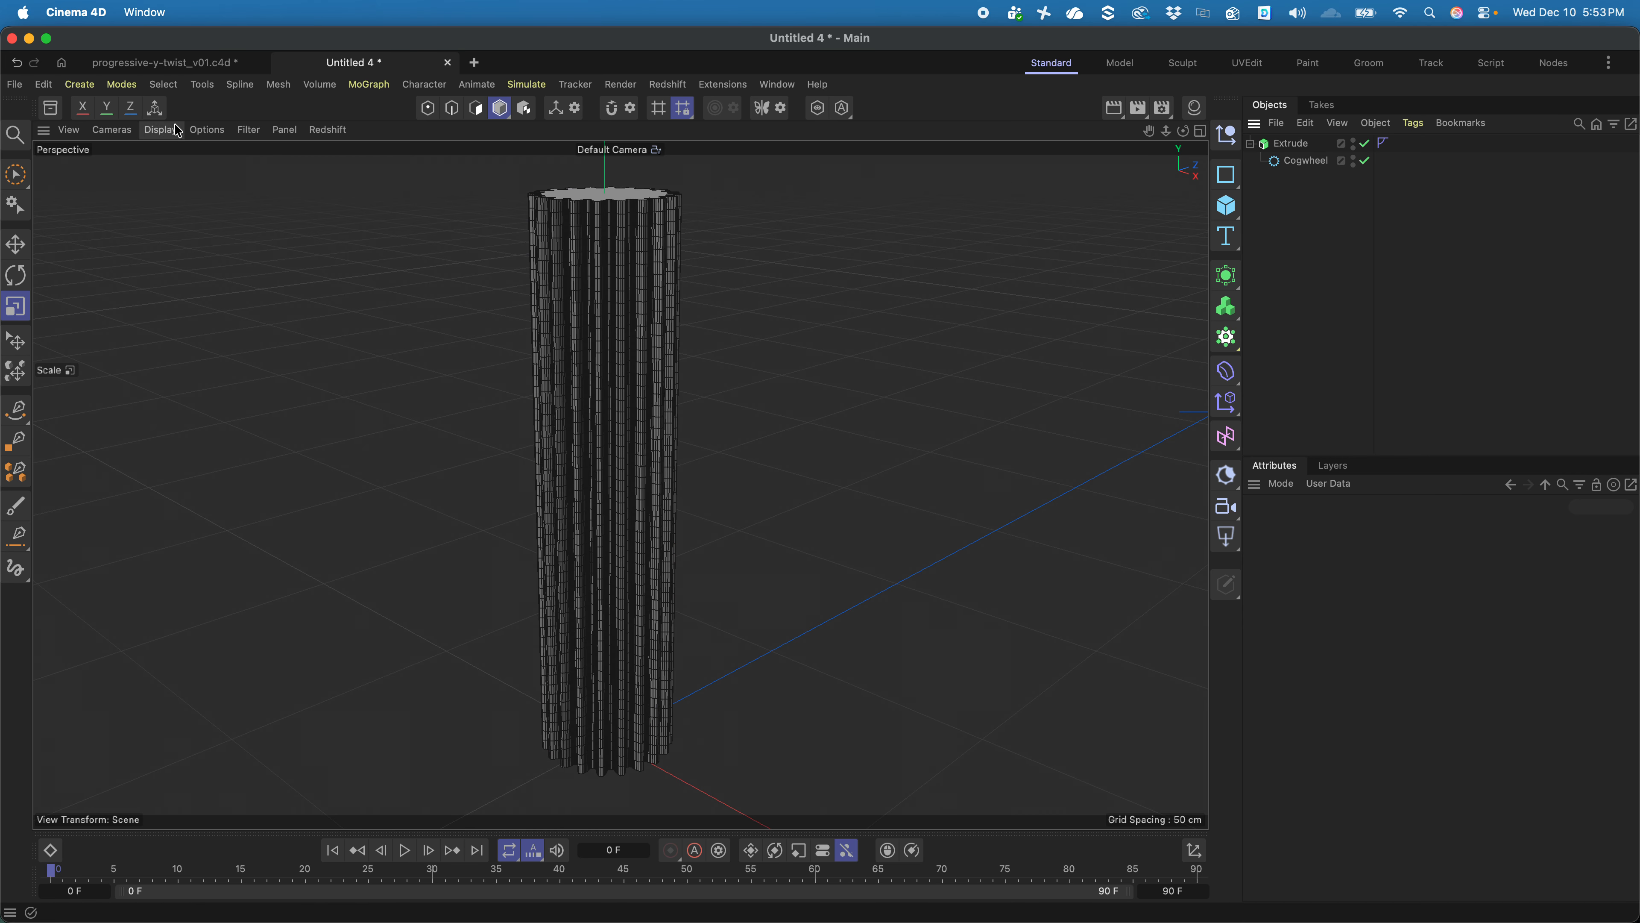
left_click(160, 130)
left_click(194, 169)
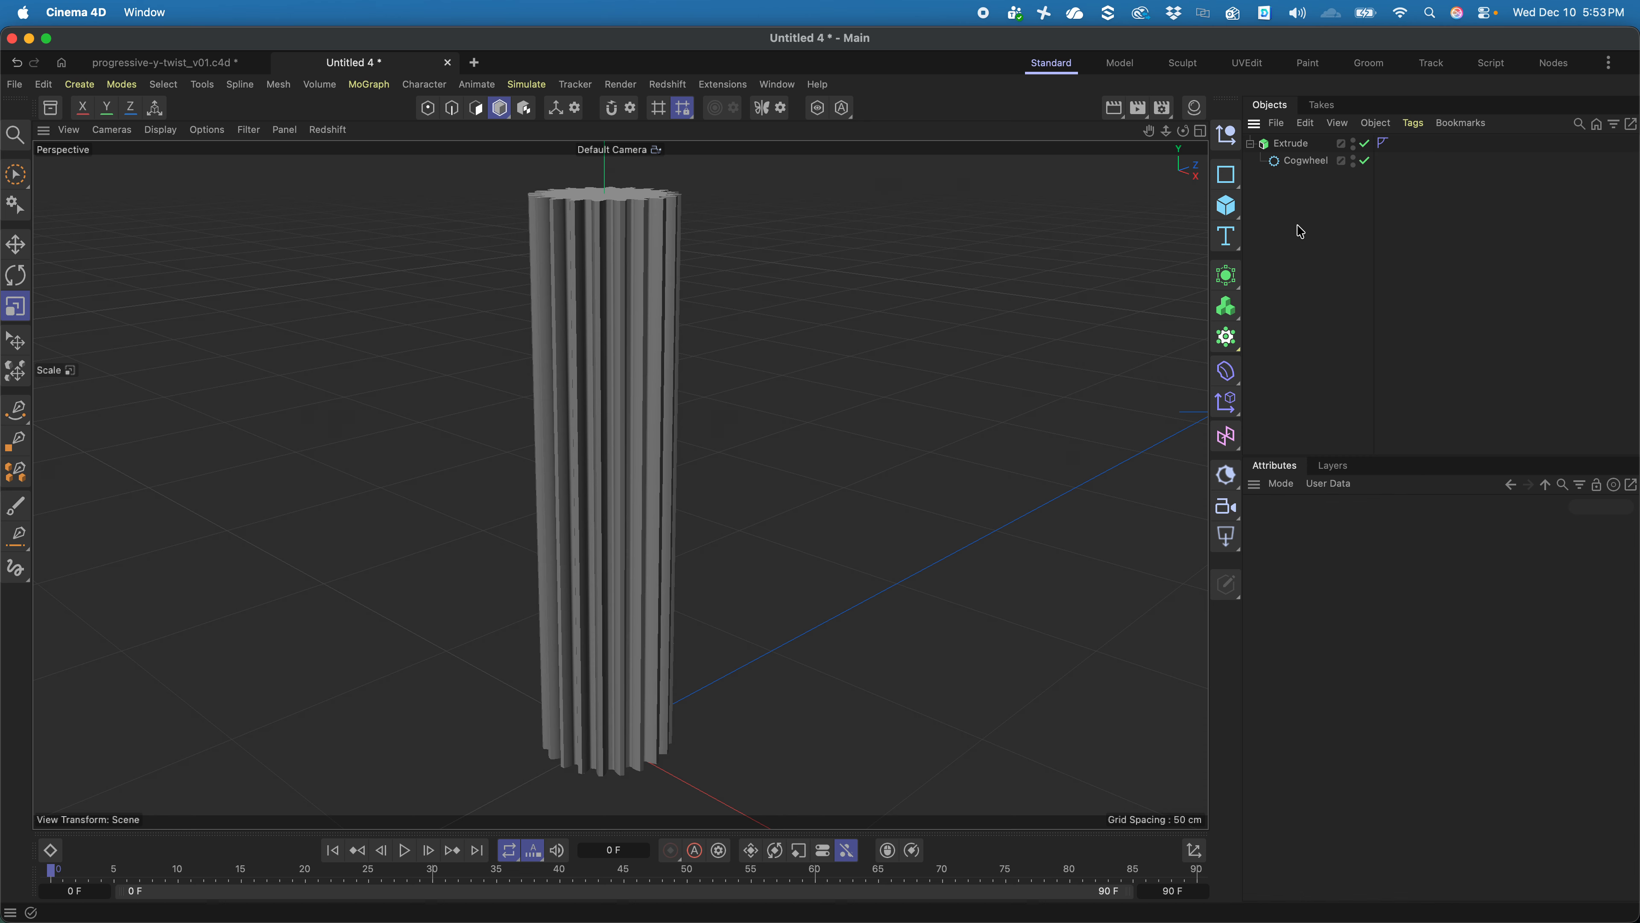
- Add a Nodes Modifier and place it as a child of the Extrude, beneath the Cogwheel
key("shift+c")
type("bevel")
type("nodes modif")
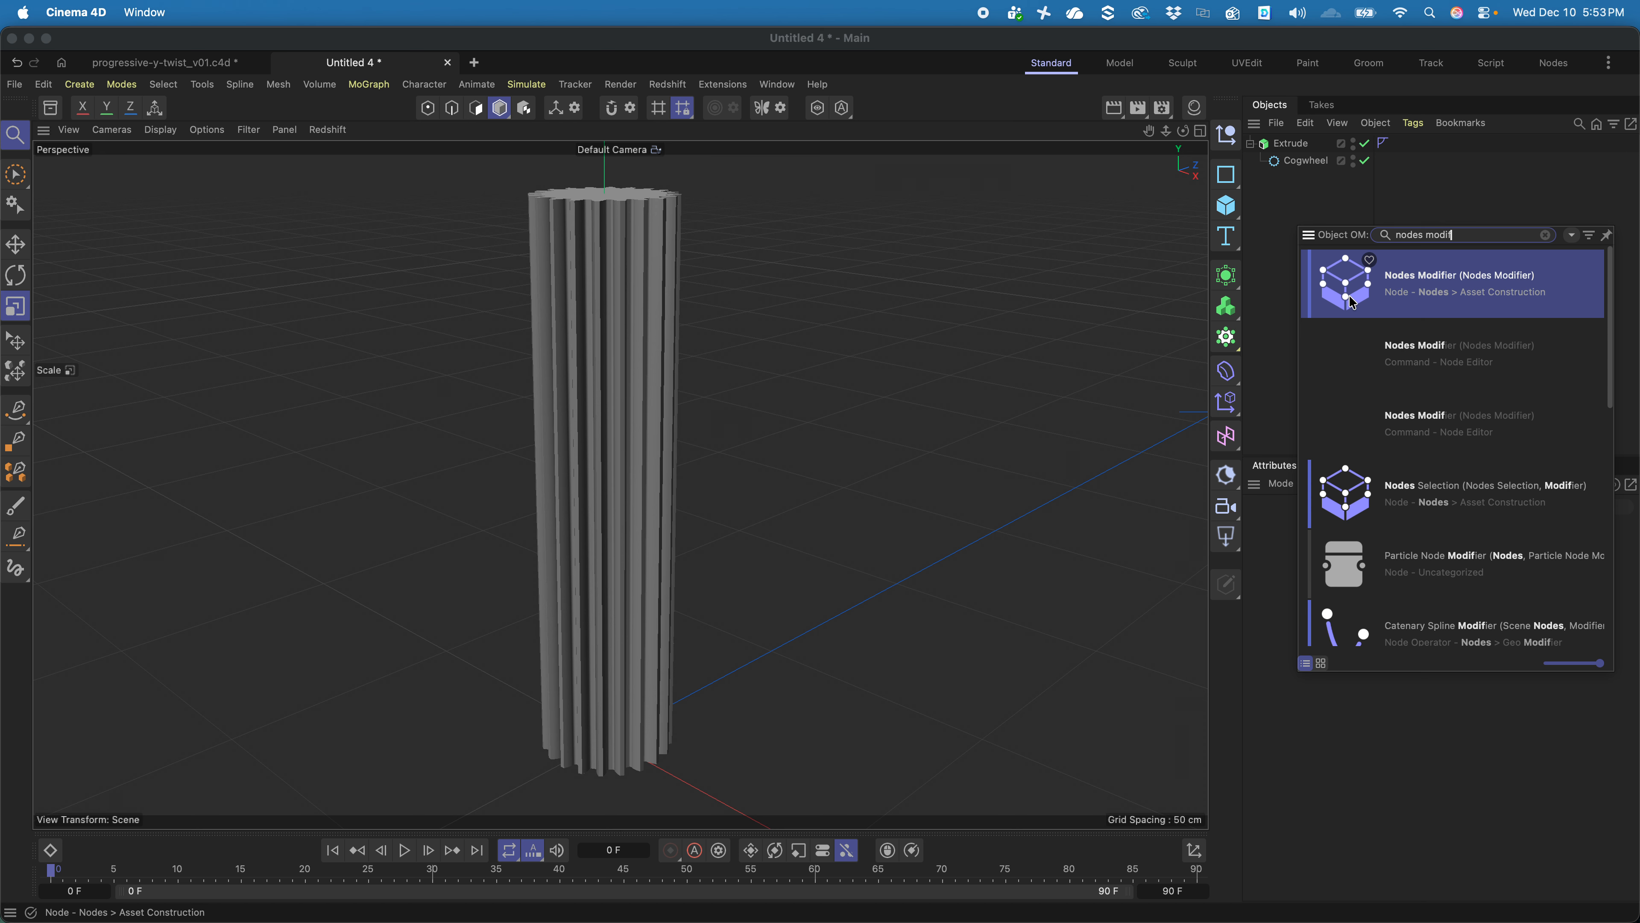
left_click_drag(1350, 298, 1305, 174)
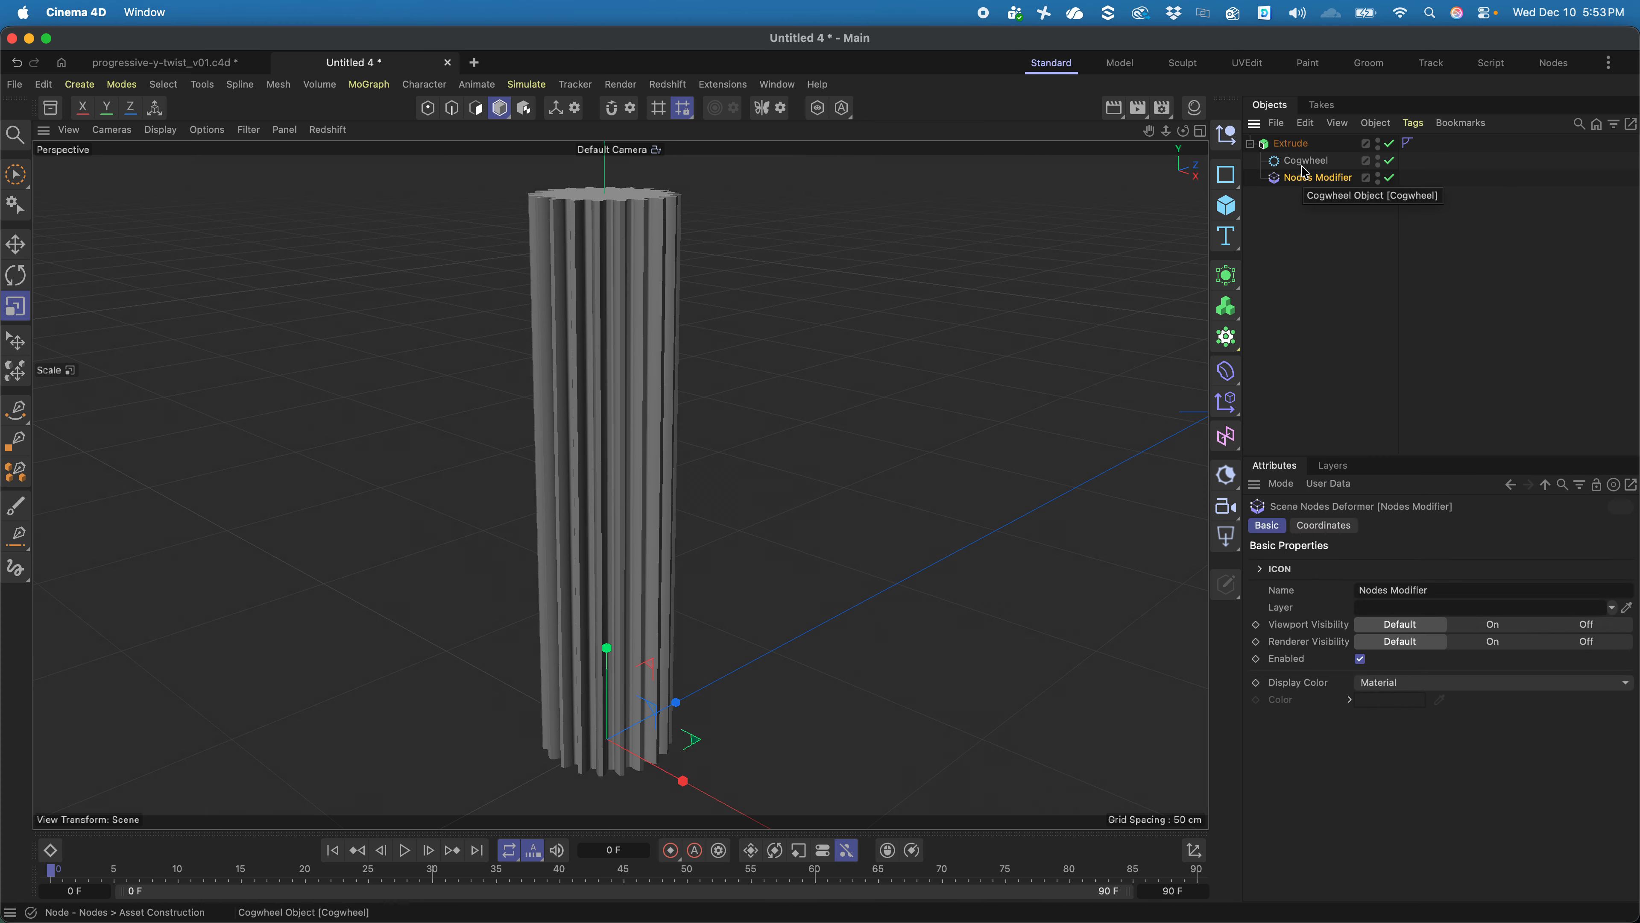
- Rename the Nodes Modifier to Progressive Y-Twist Modifier
double_click(1311, 180)
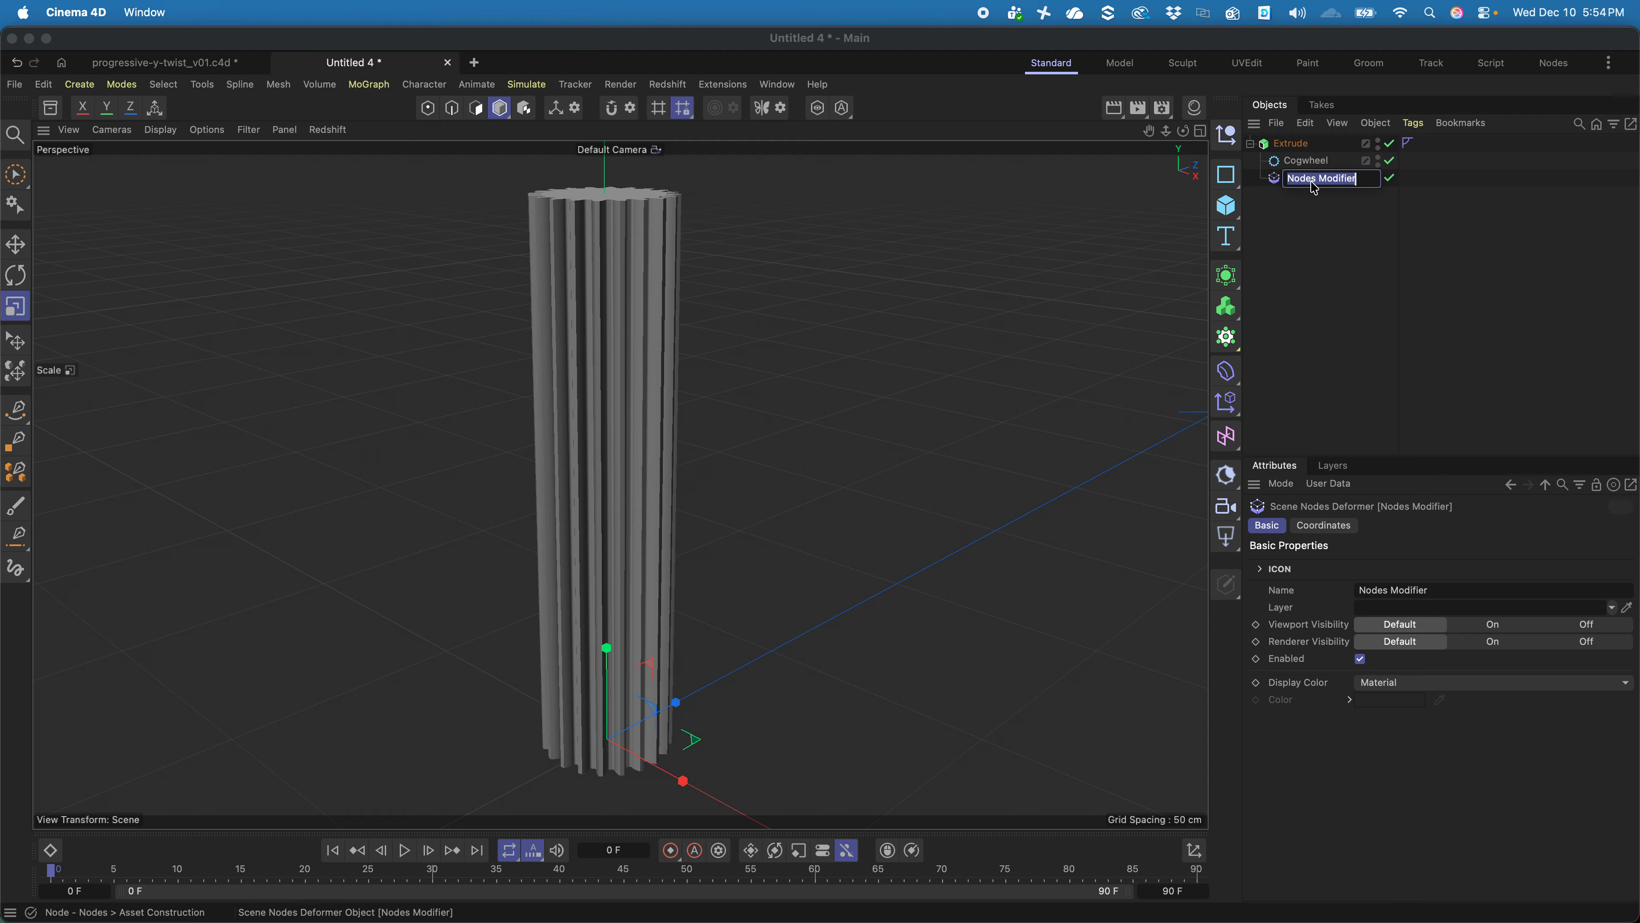
type("Y-Twist")
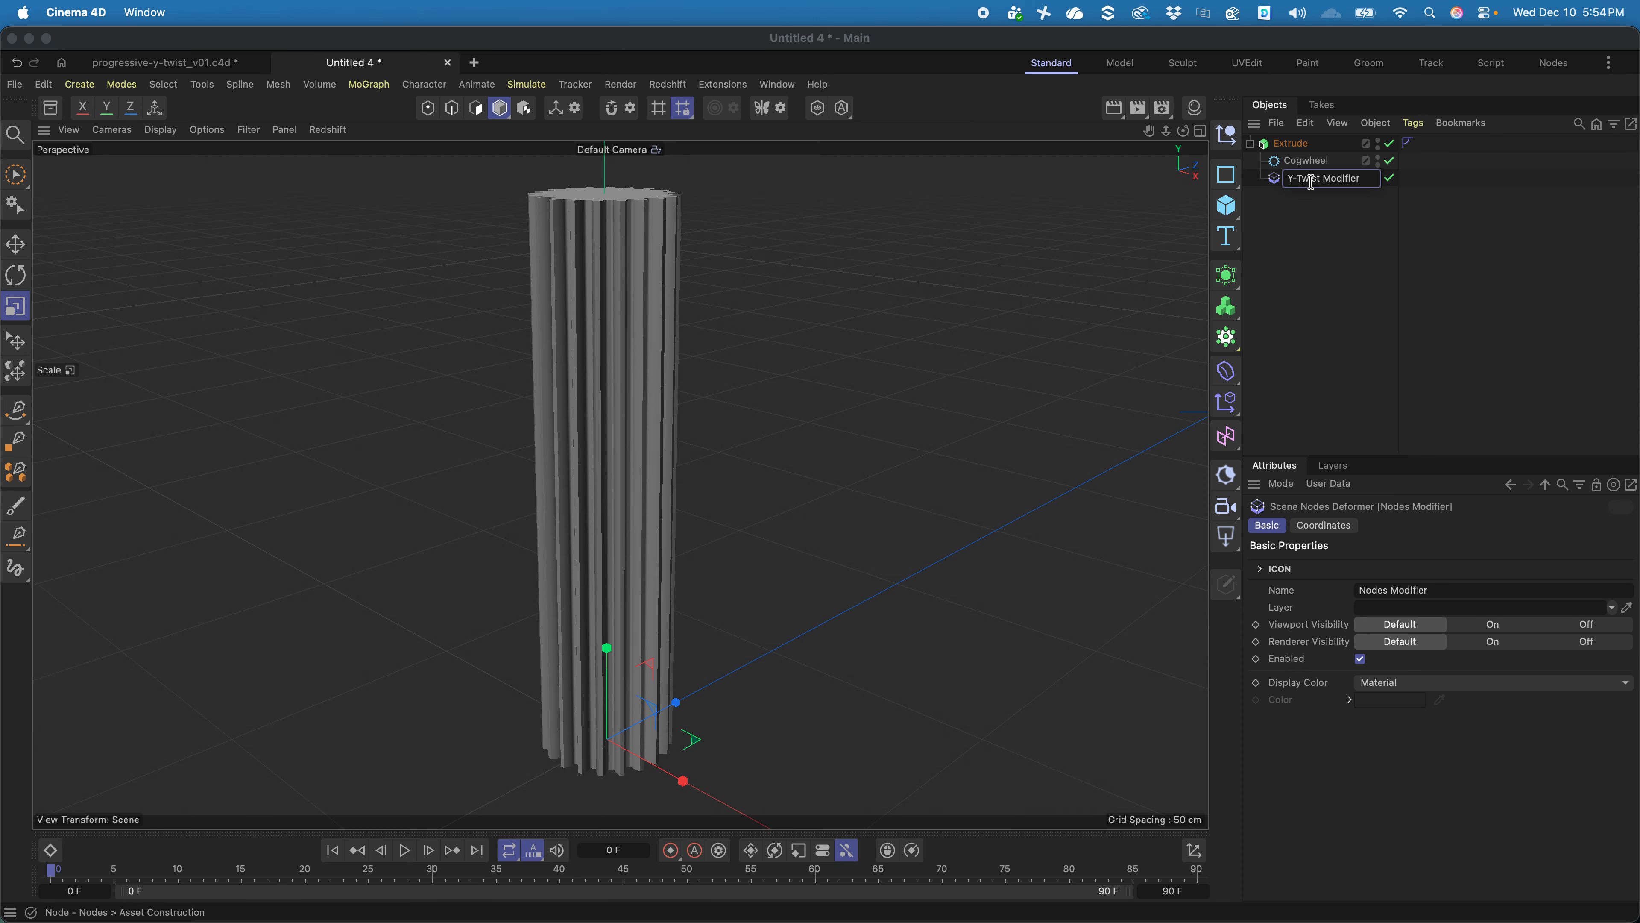
type("Progressive Y-Twist")
key("Return")
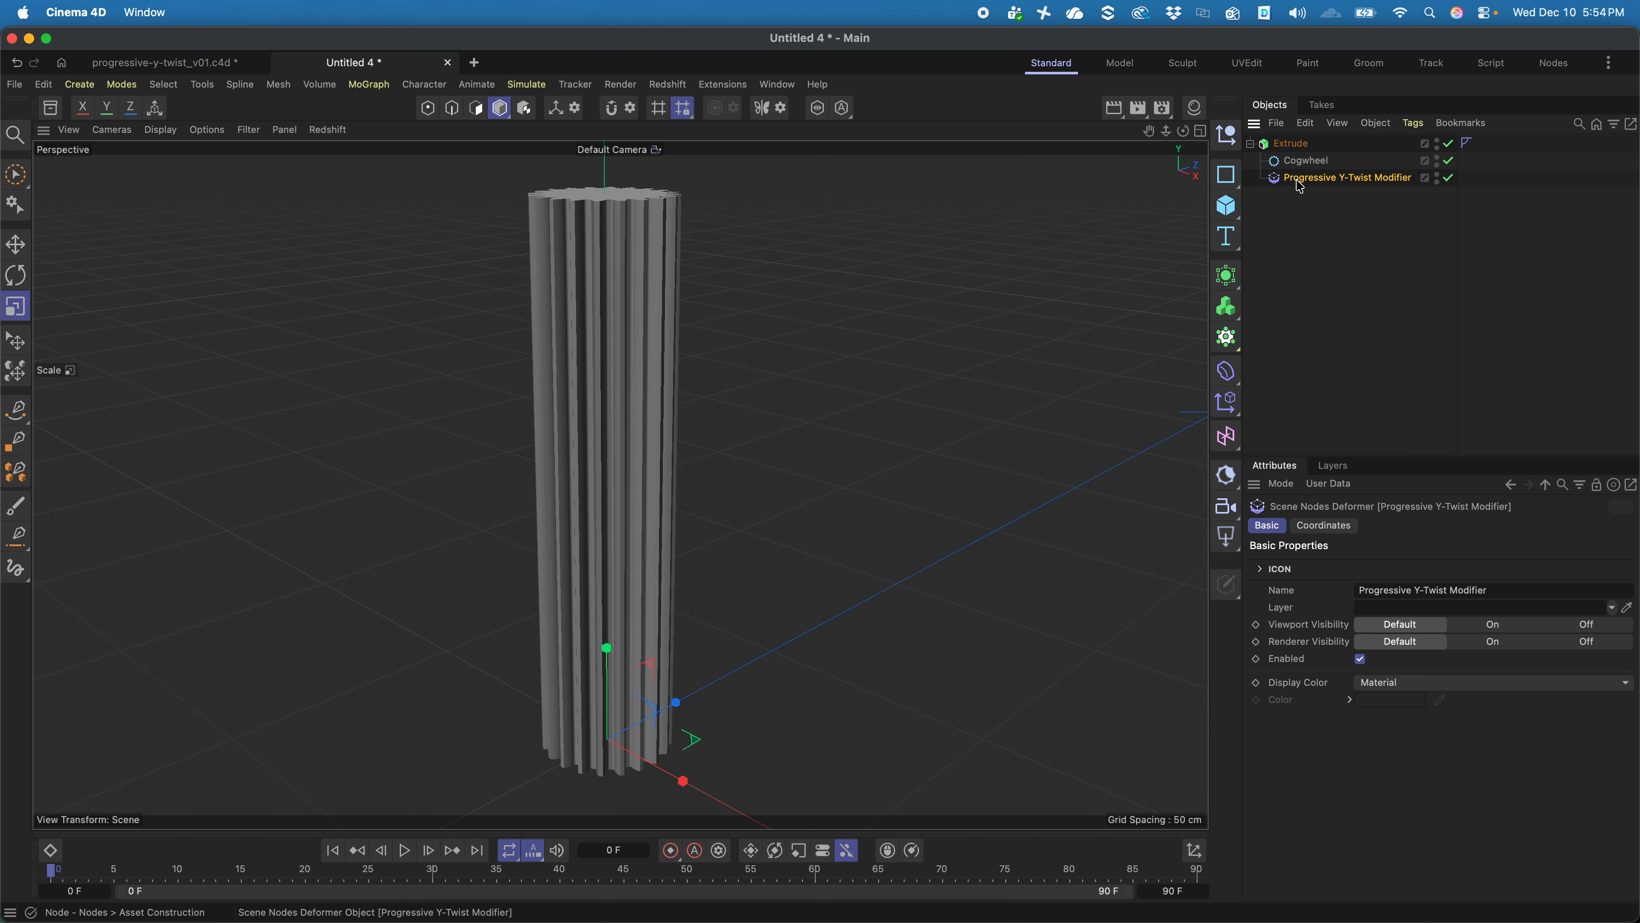
left_click(1310, 217)
- Switch to the Nodes layout and rearrange it so the viewport sits between the object list and the attributes, leaving the node editor full height
left_click(1553, 62)
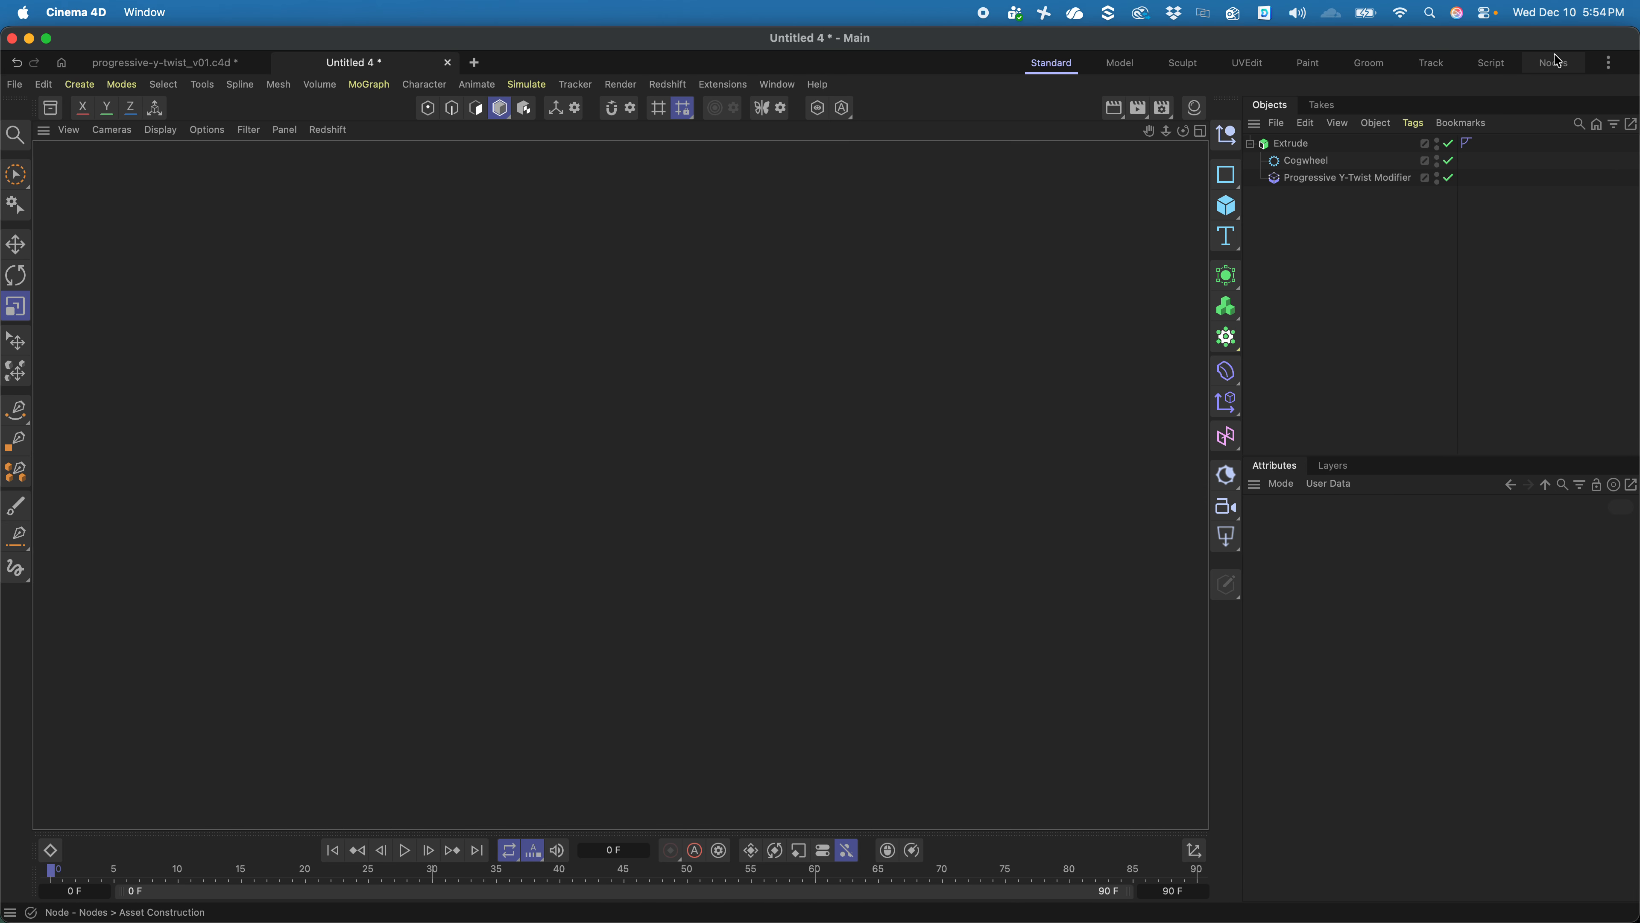
left_click_drag(99, 153, 1343, 472)
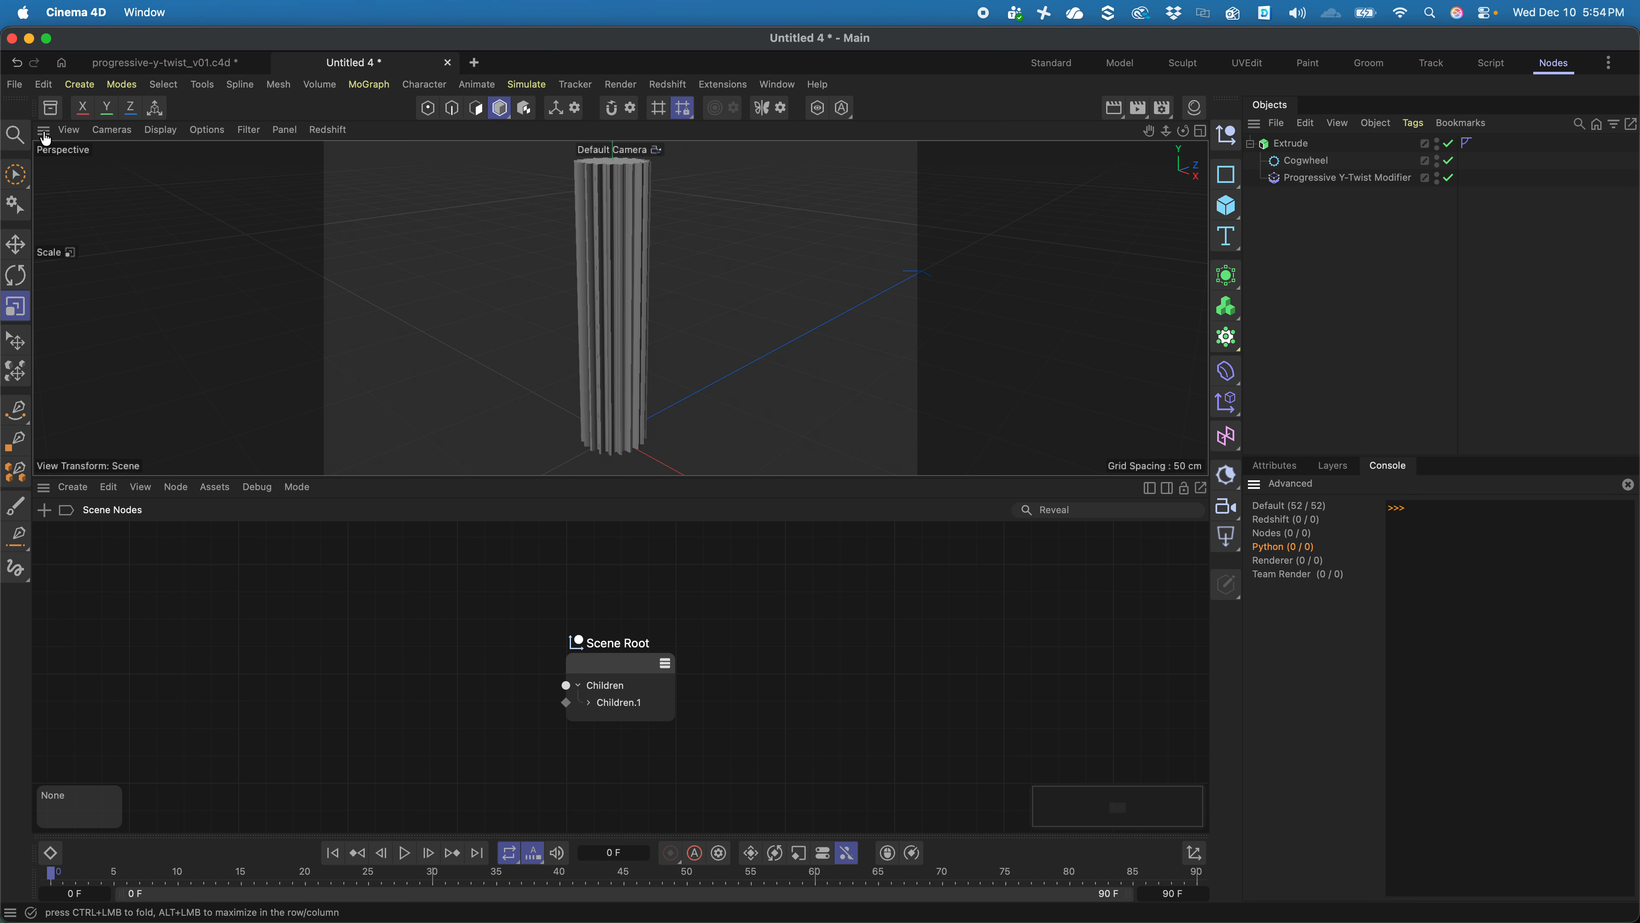
left_click_drag(1168, 424, 1292, 456)
left_click_drag(1307, 364, 1296, 222)
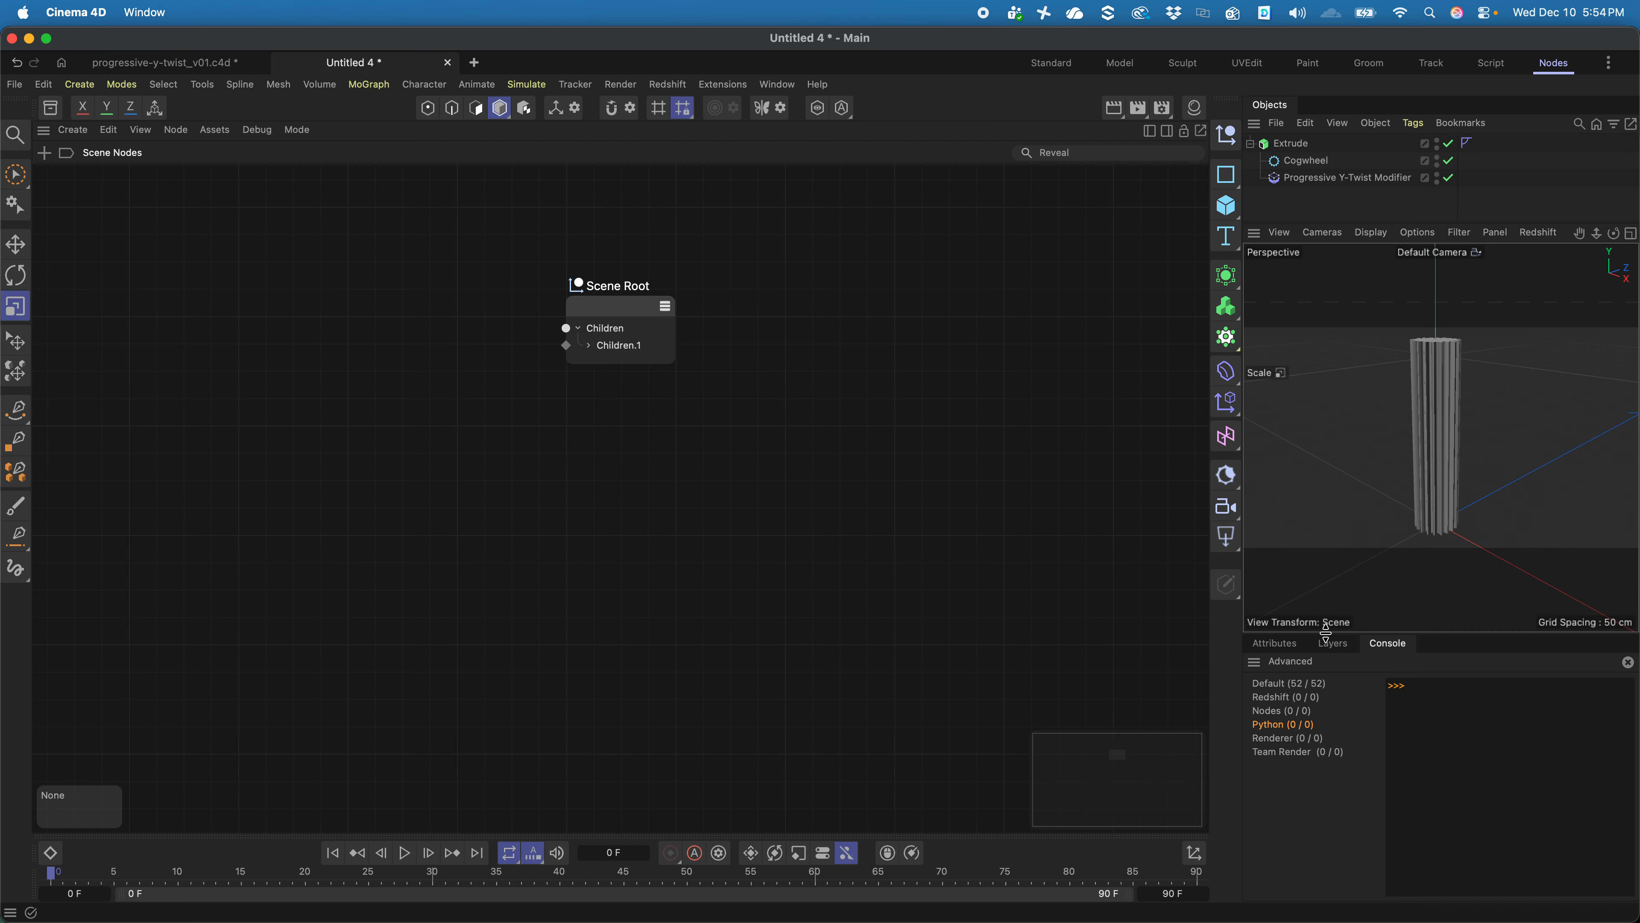
left_click_drag(1326, 630, 1323, 469)
left_click(1272, 479)
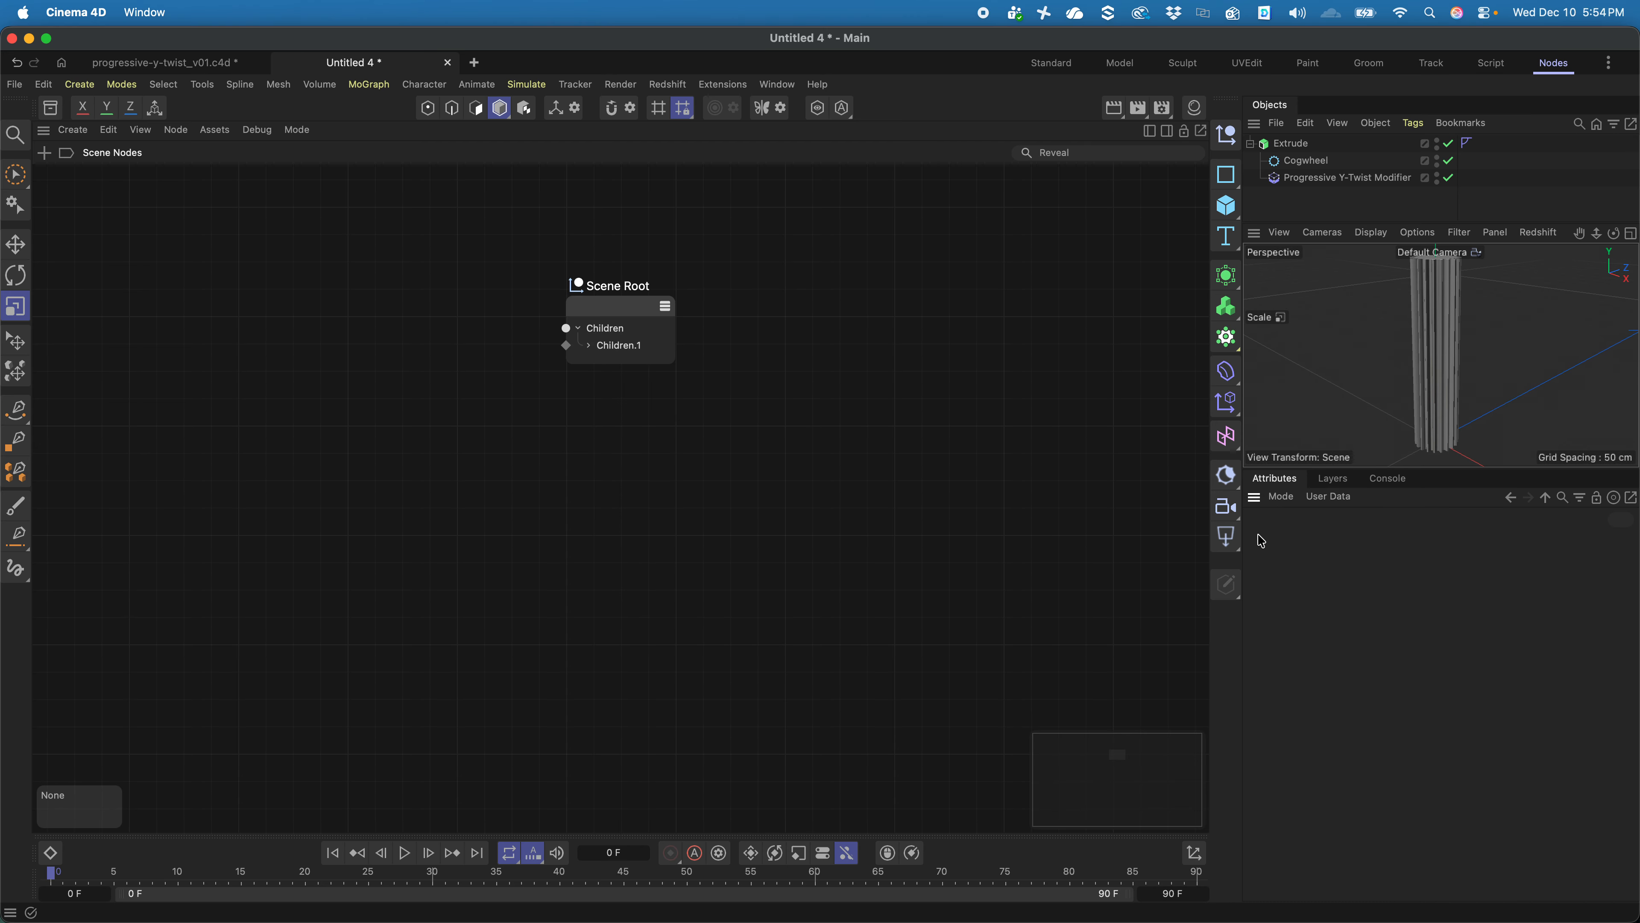
- Add a Points Modifier node to the Progressive Y-Twist Modifier's graph and route the input geometry through it to the output geometry
left_click(1316, 181)
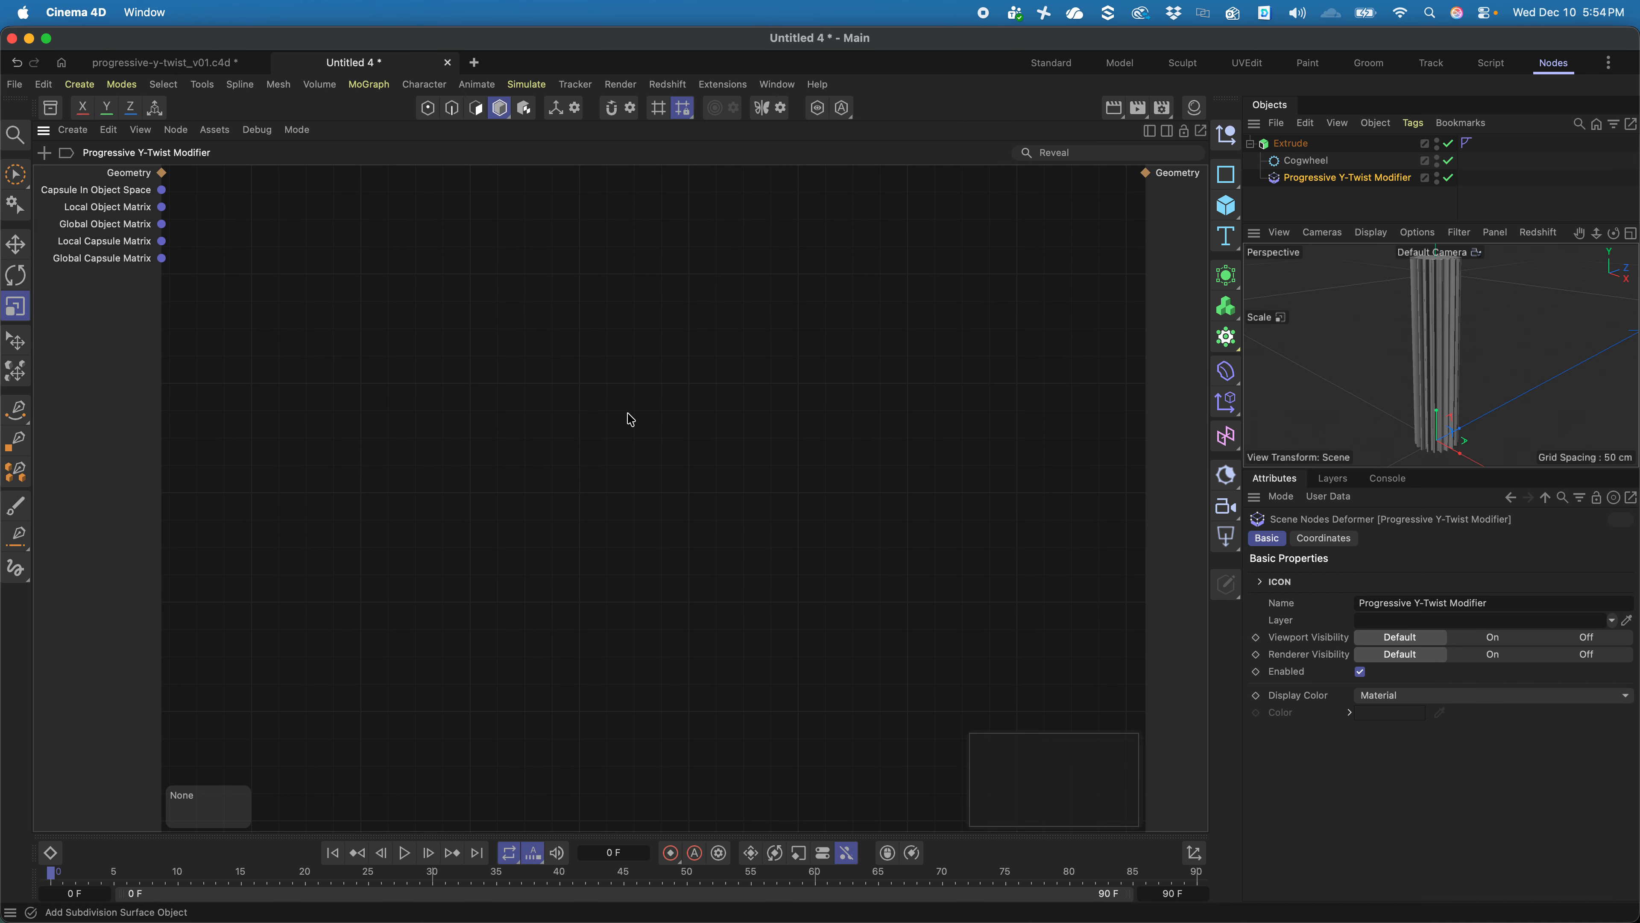
double_click(555, 350)
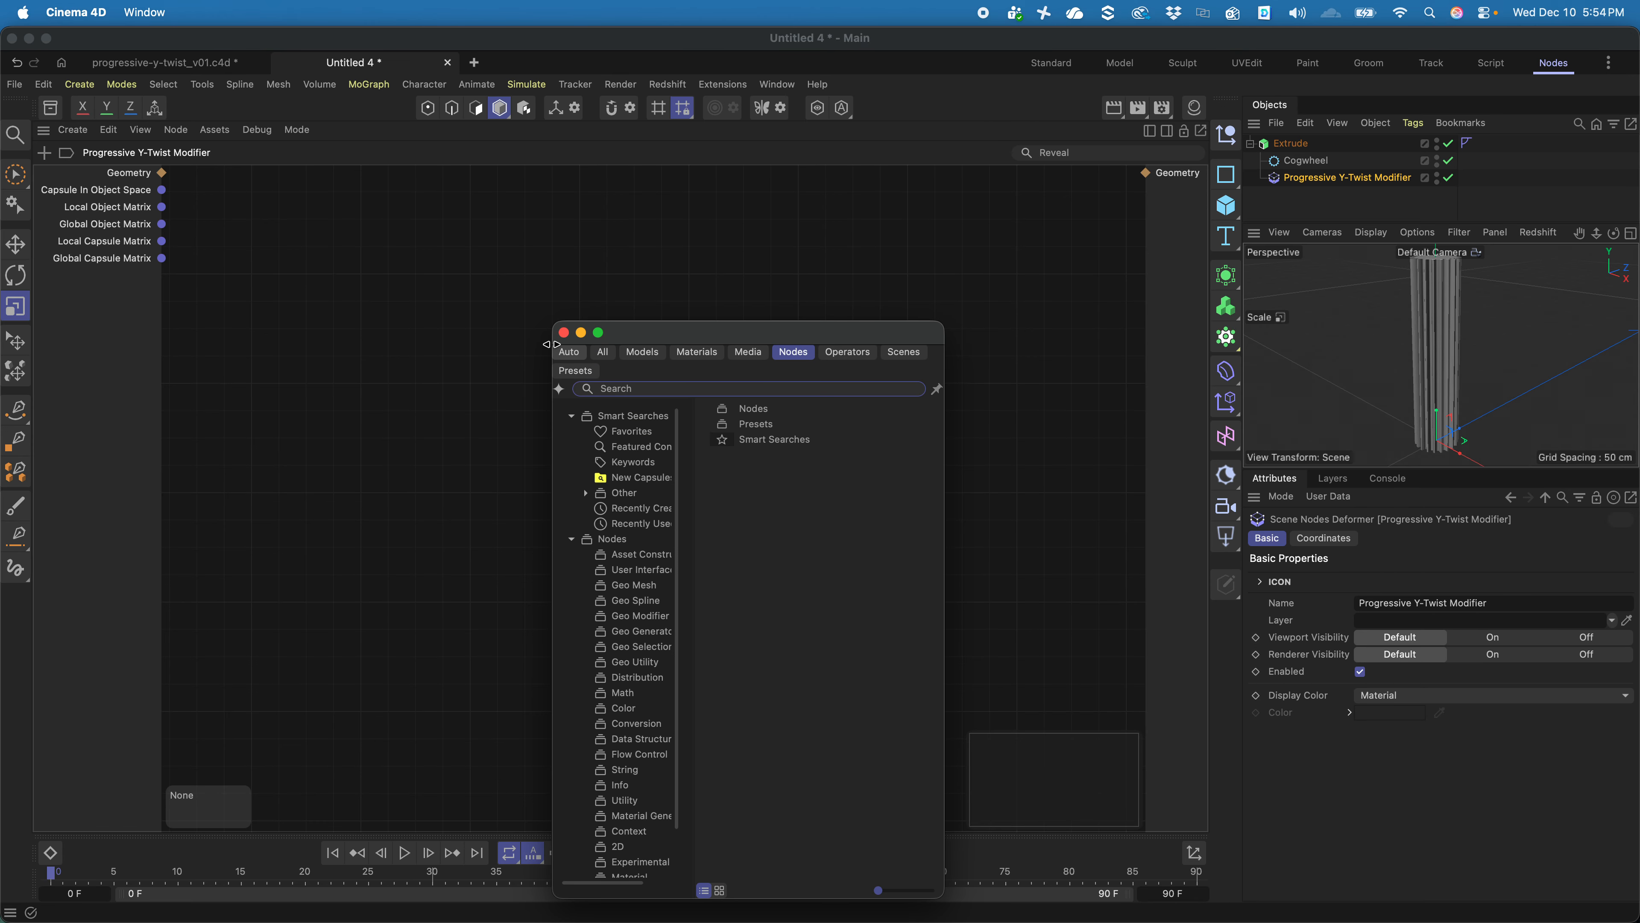
type("points mod")
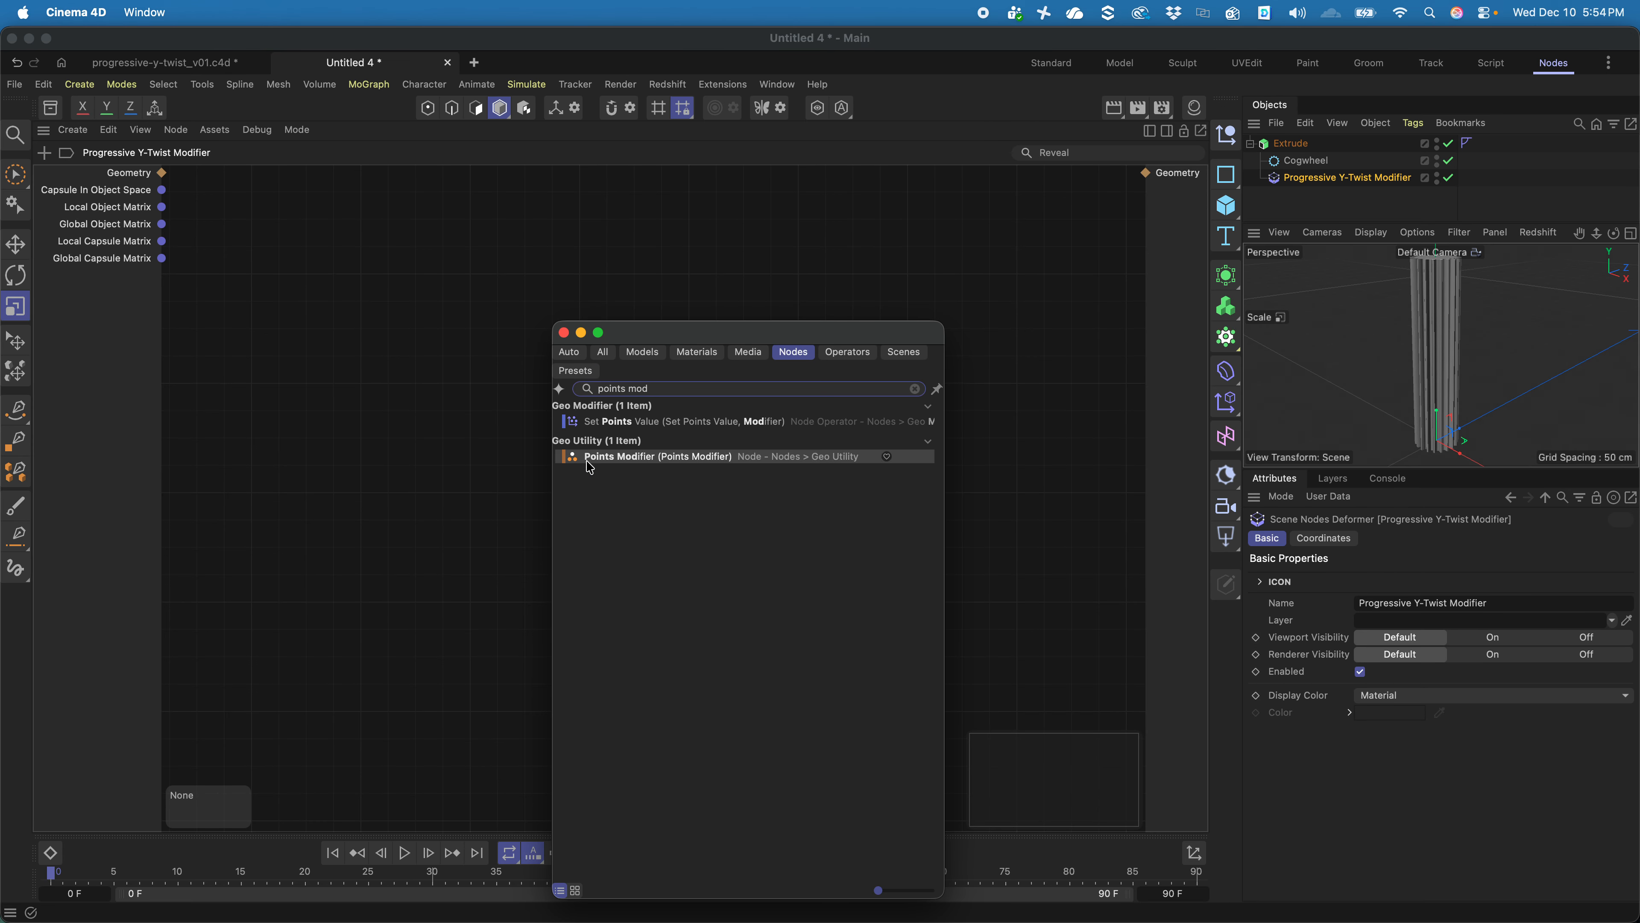
double_click(589, 457)
left_click_drag(162, 172, 503, 378)
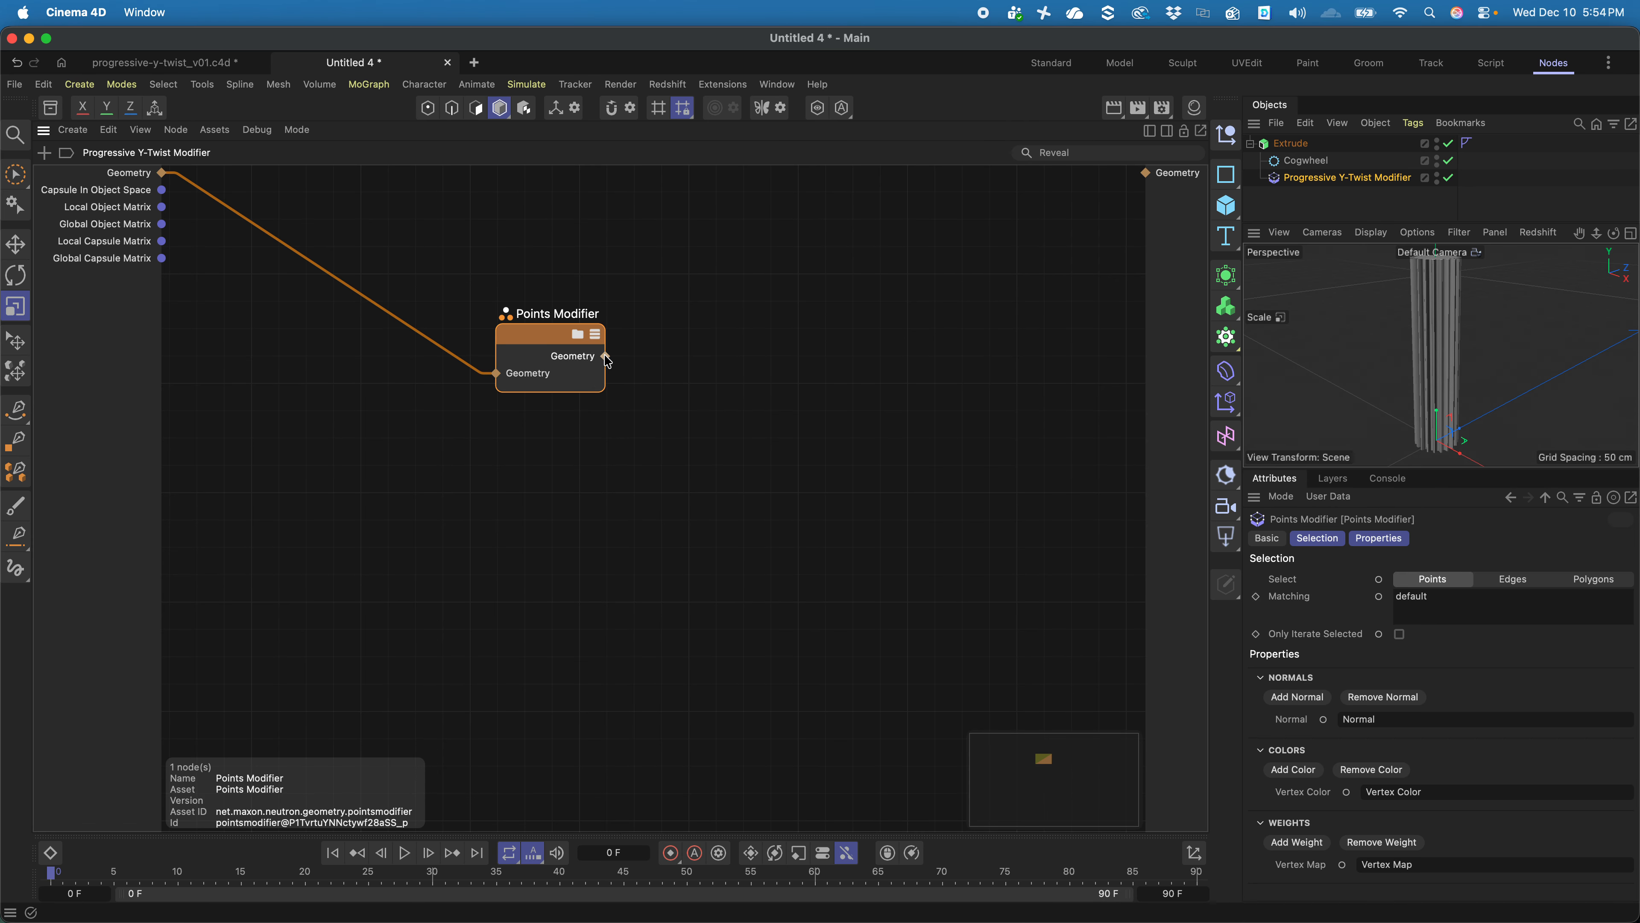
left_click_drag(605, 356, 1145, 172)
left_click_drag(564, 330, 579, 337)
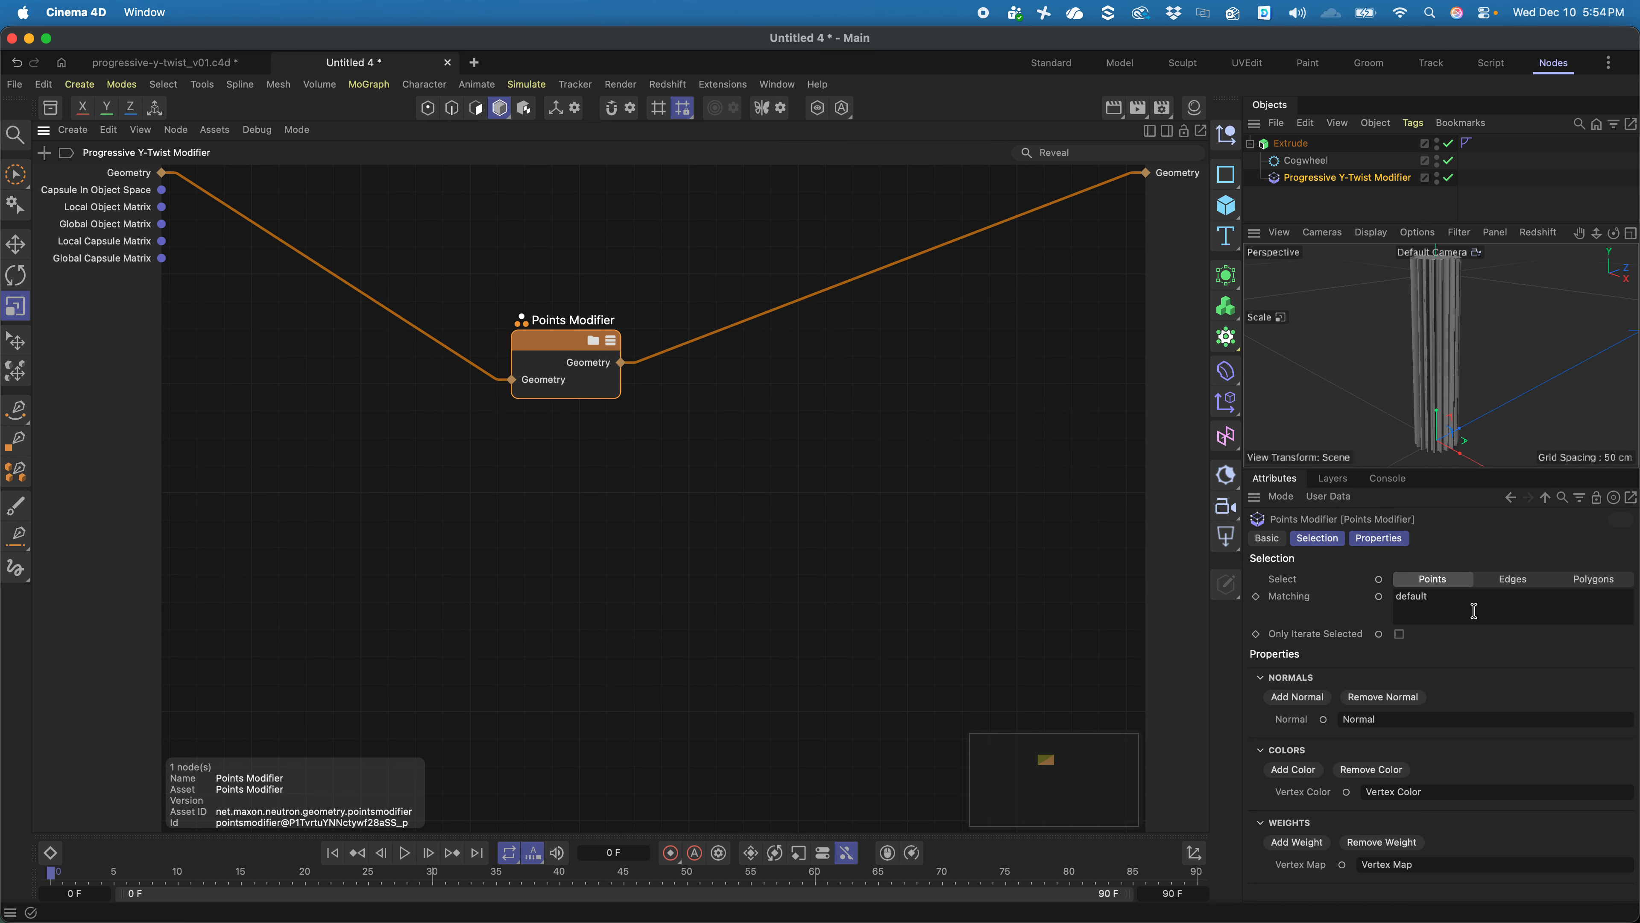
- Enter the Points Modifier's inner graph and place its Position input and Position output as floating nodes
left_click_drag(1489, 597, 1236, 607)
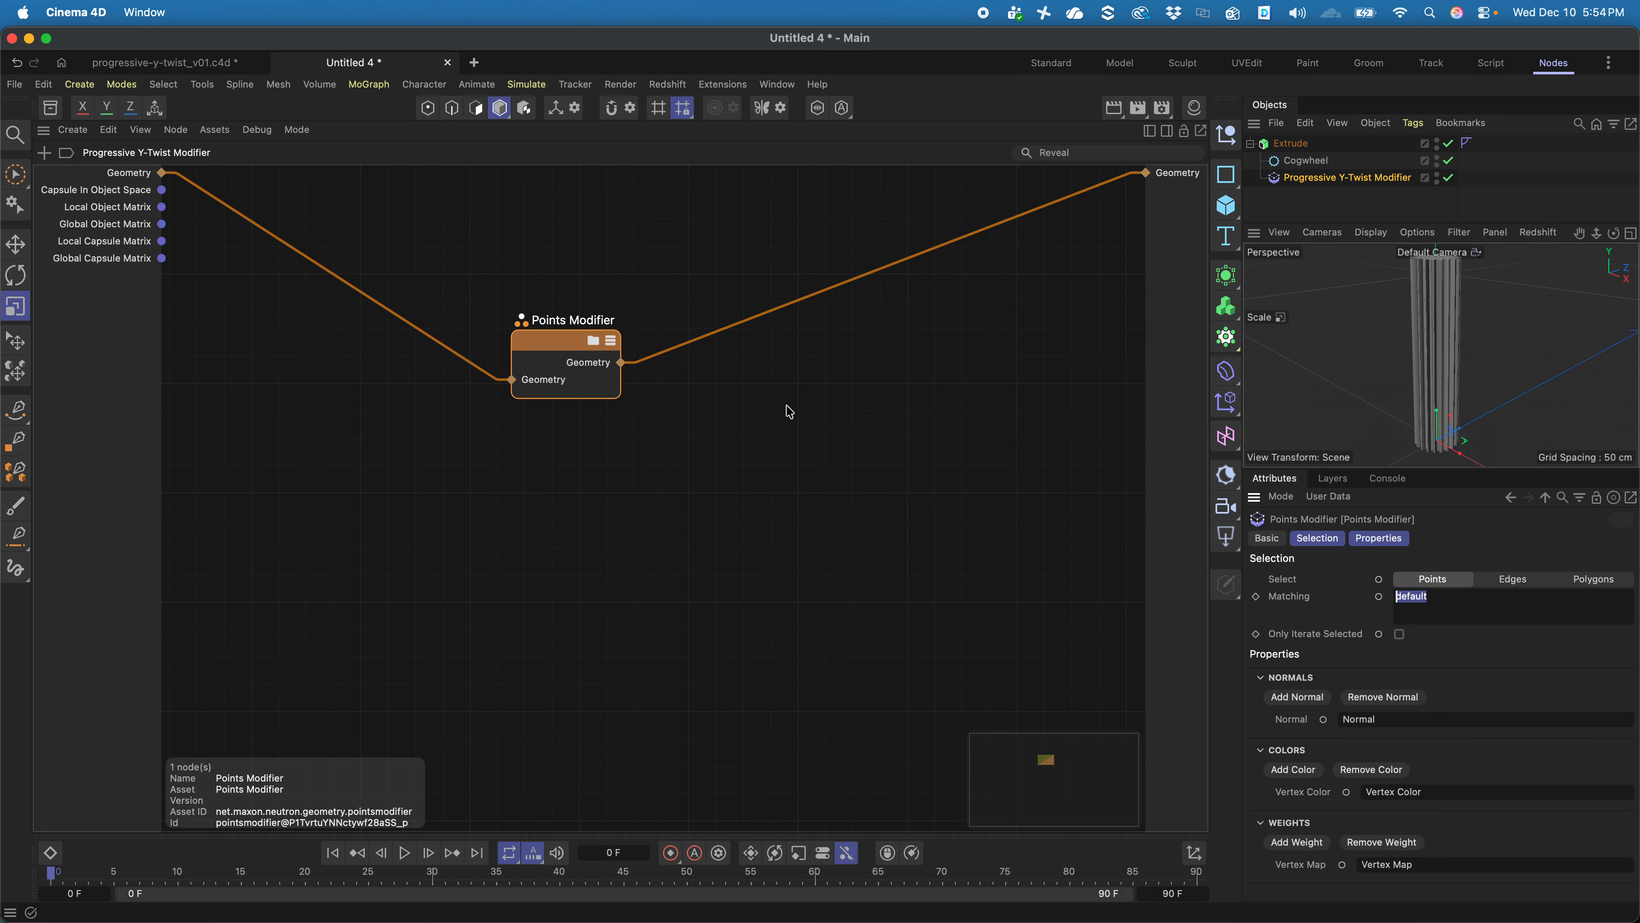
left_click_drag(567, 335, 575, 334)
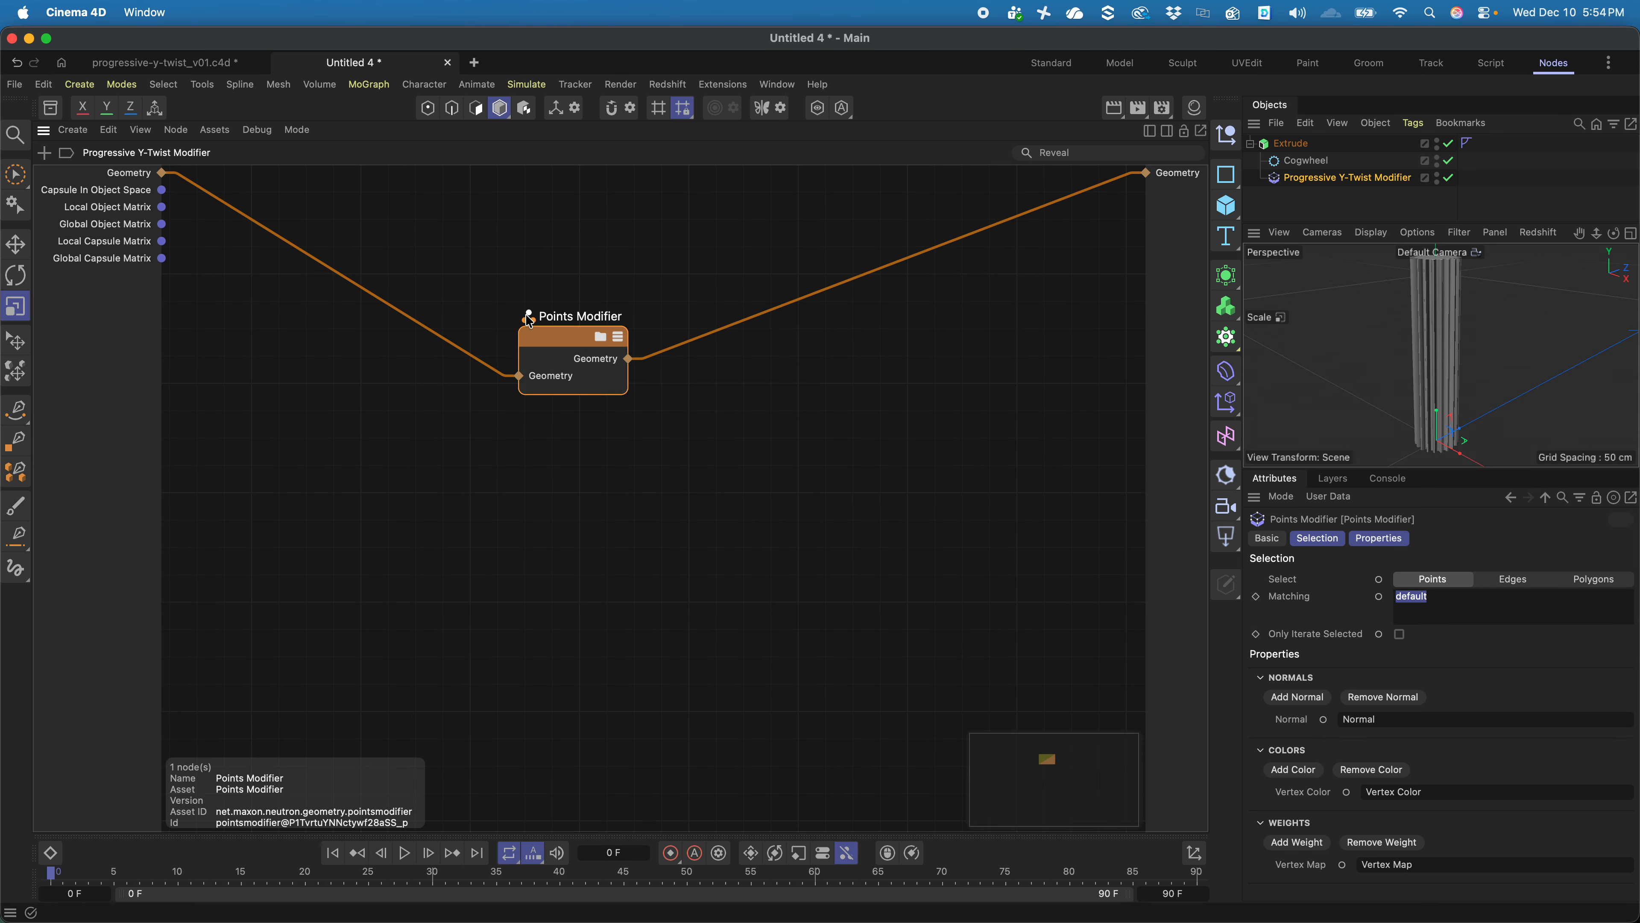
left_click(604, 336)
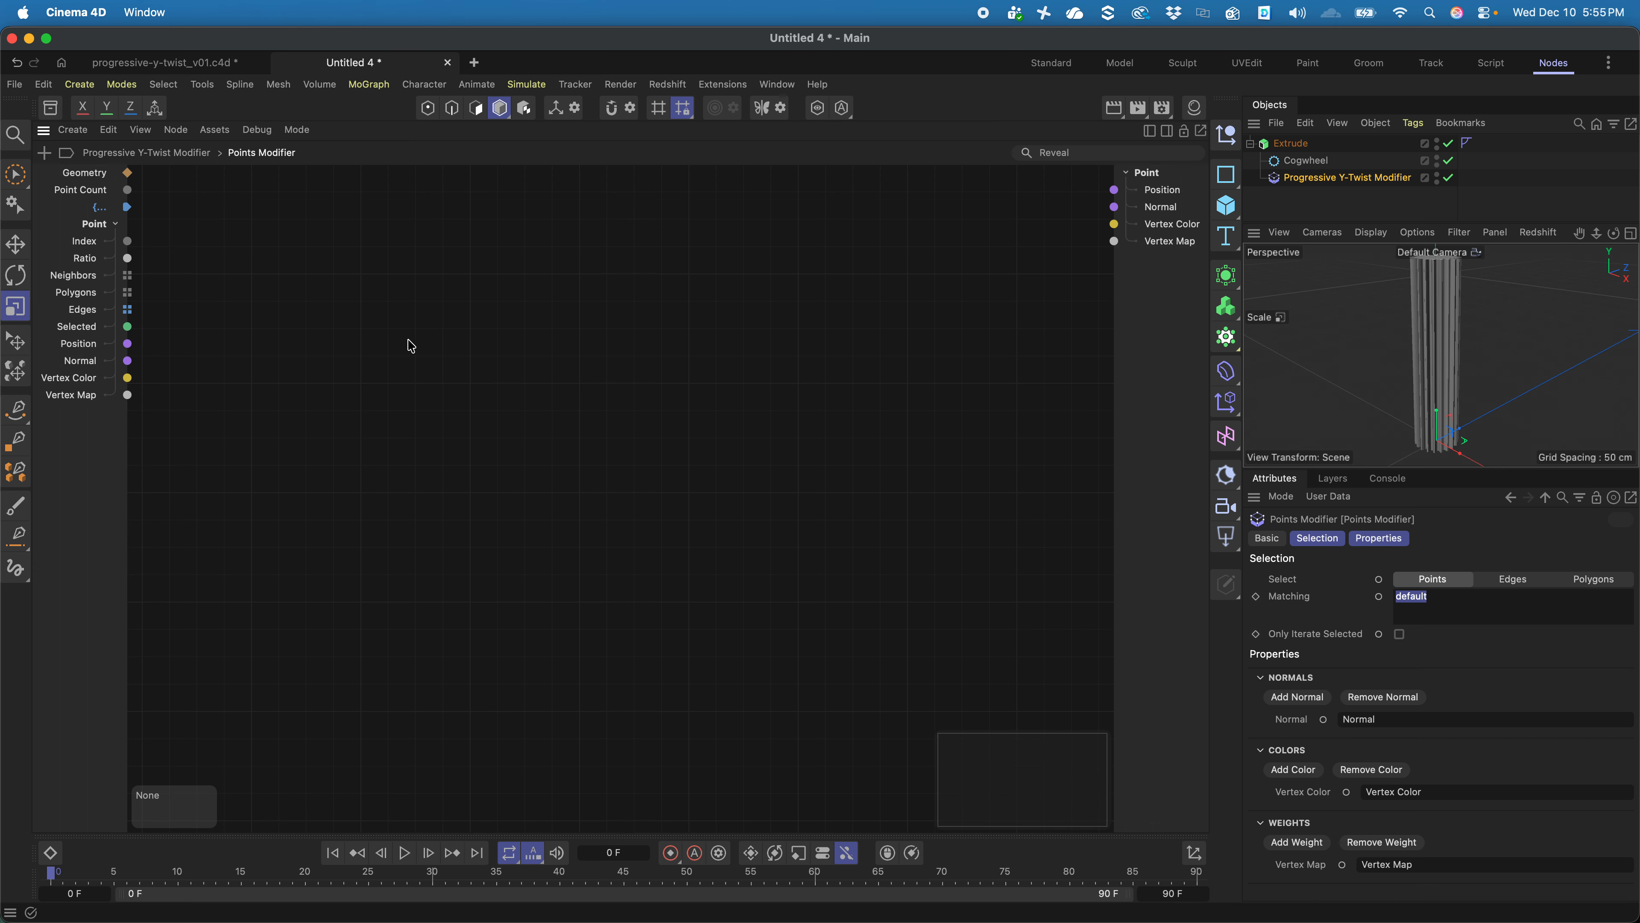
left_click_drag(75, 350, 324, 372)
left_click_drag(1162, 190, 944, 355)
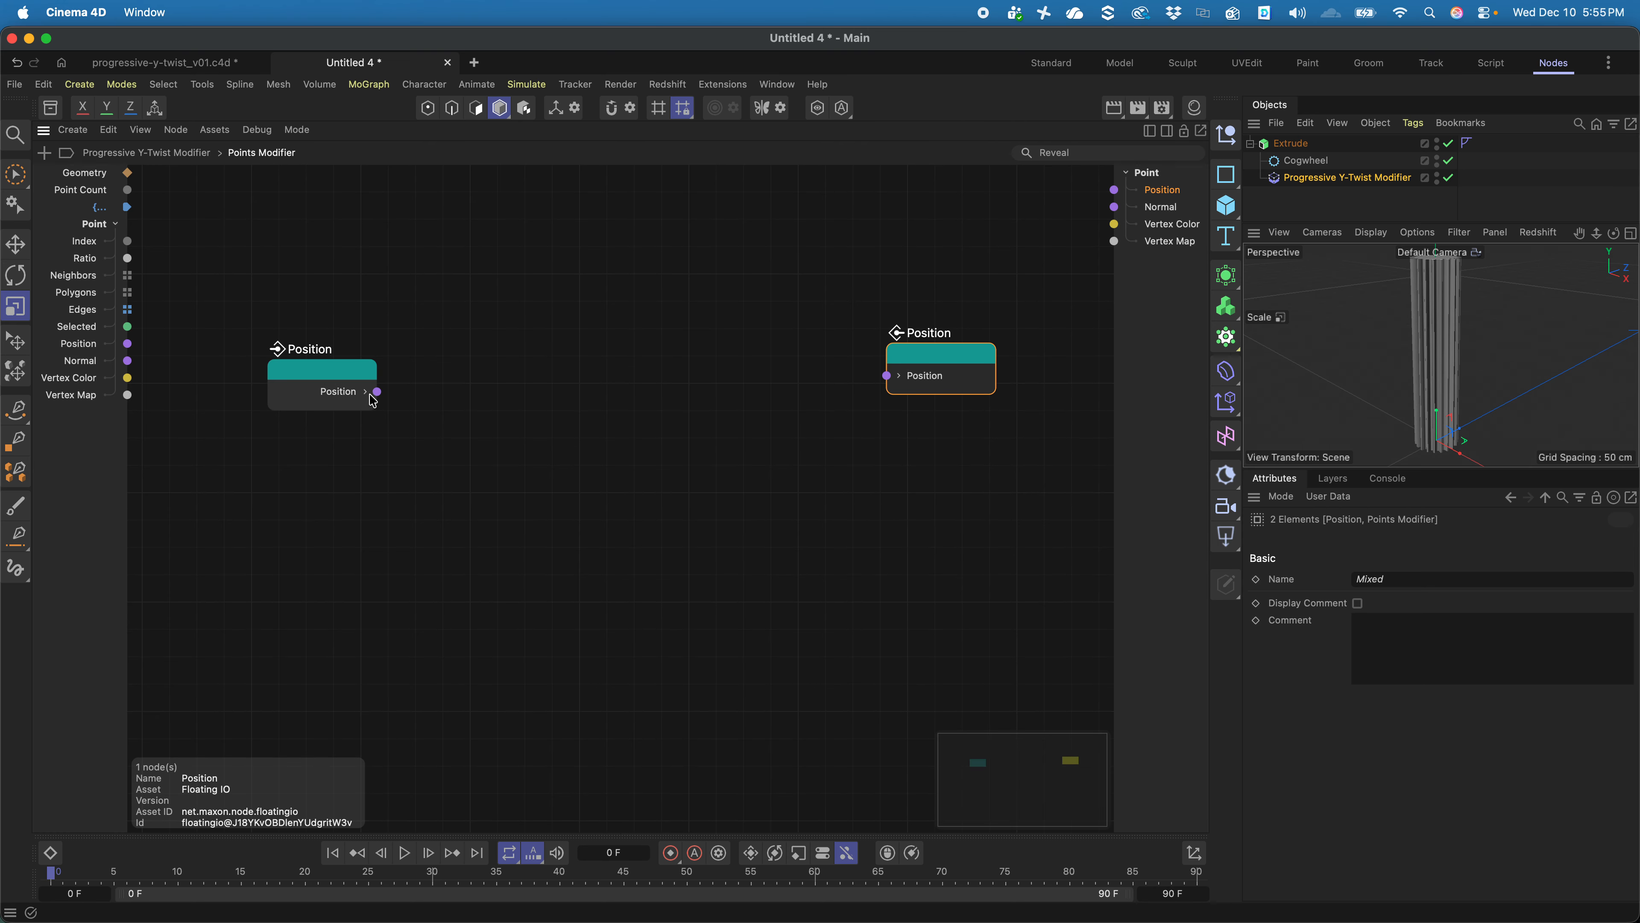
- Expand both Position nodes and connect X, Y and Z of the input to the matching components of the output
left_click(365, 391)
left_click(898, 374)
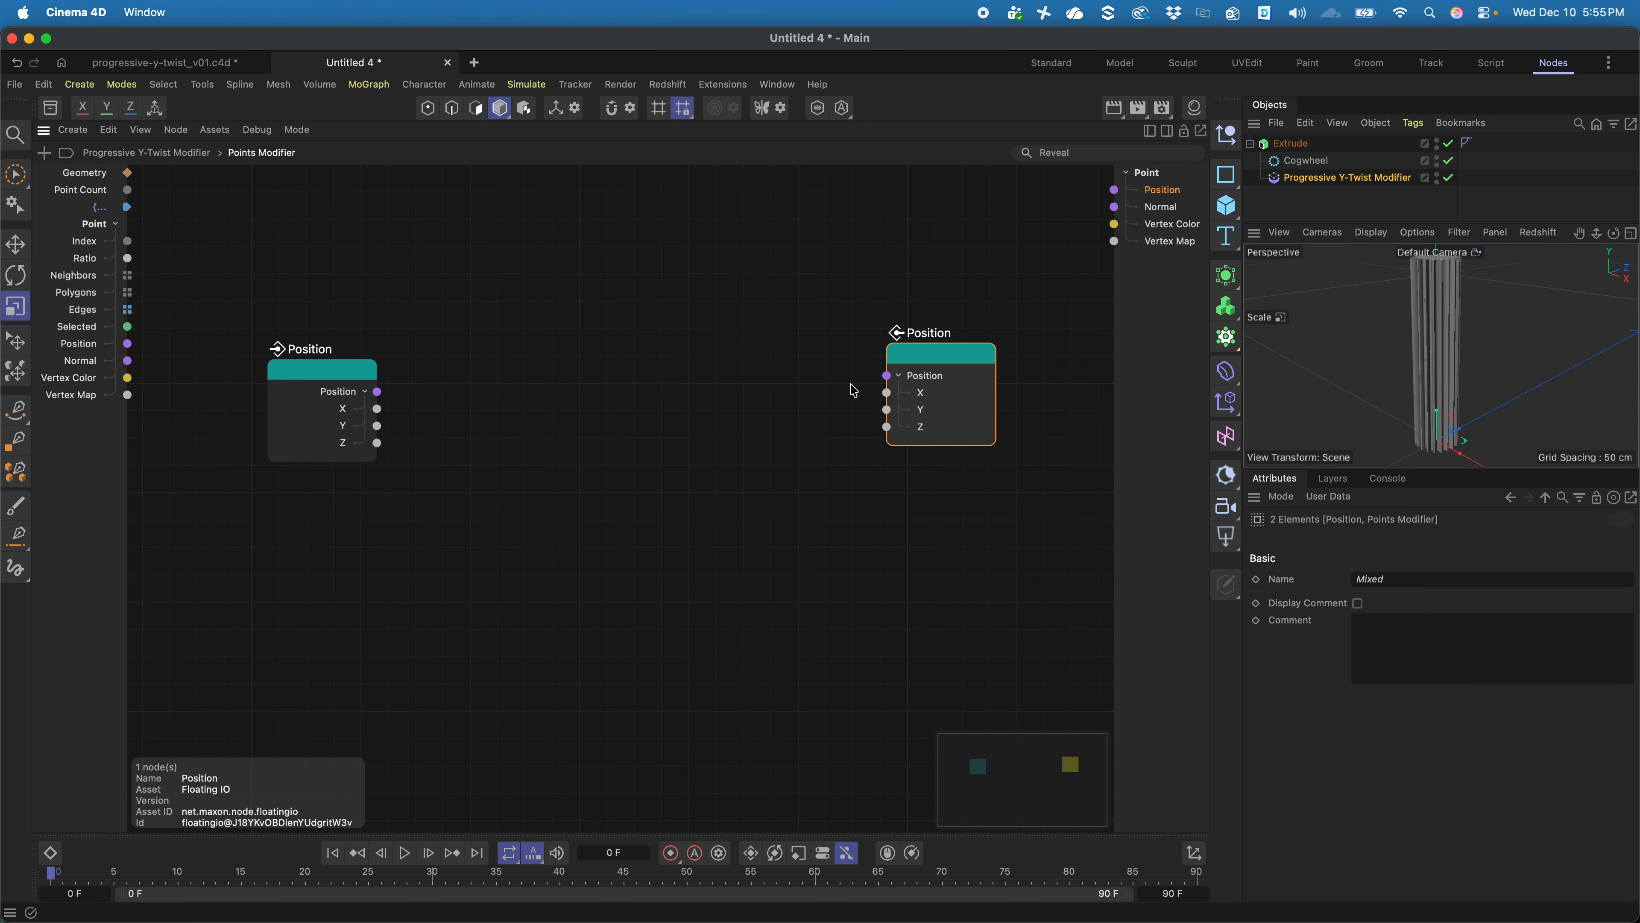
left_click_drag(378, 408, 887, 392)
mouse_move(384, 429)
left_mouse_down()
mouse_move(901, 430)
mouse_move(887, 410)
mouse_move(414, 454)
mouse_move(377, 443)
left_mouse_up()
left_click_drag(940, 352, 980, 370)
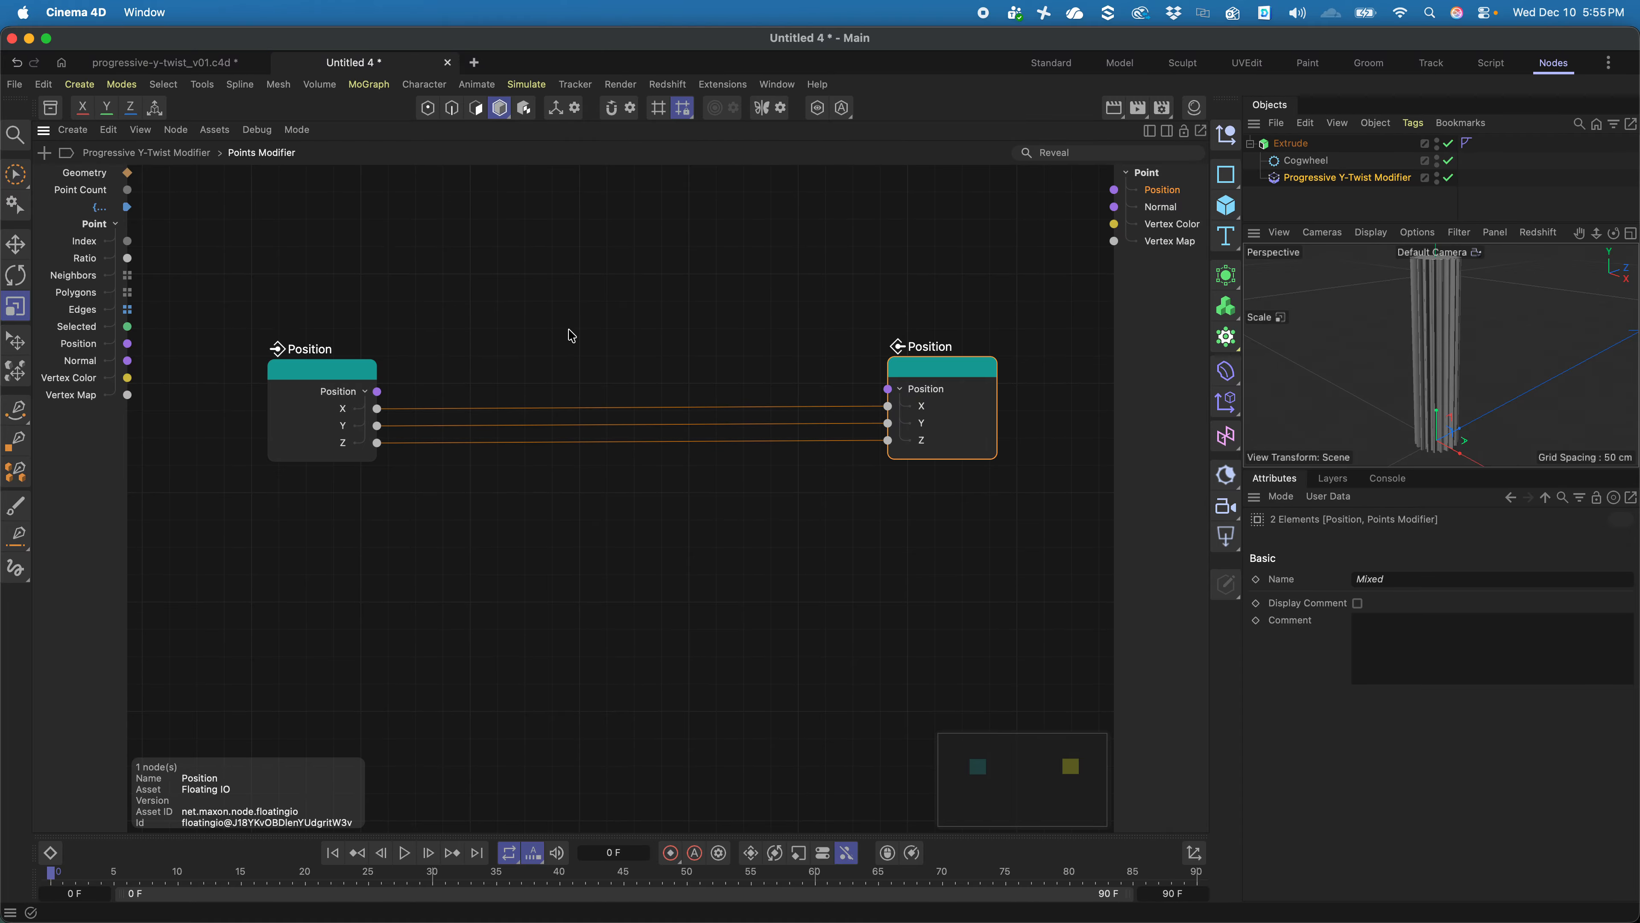
- Add an Arithmetic Add node that sums the position's X and Y, and connect its result to the output Position's X
double_click(572, 332)
type("add")
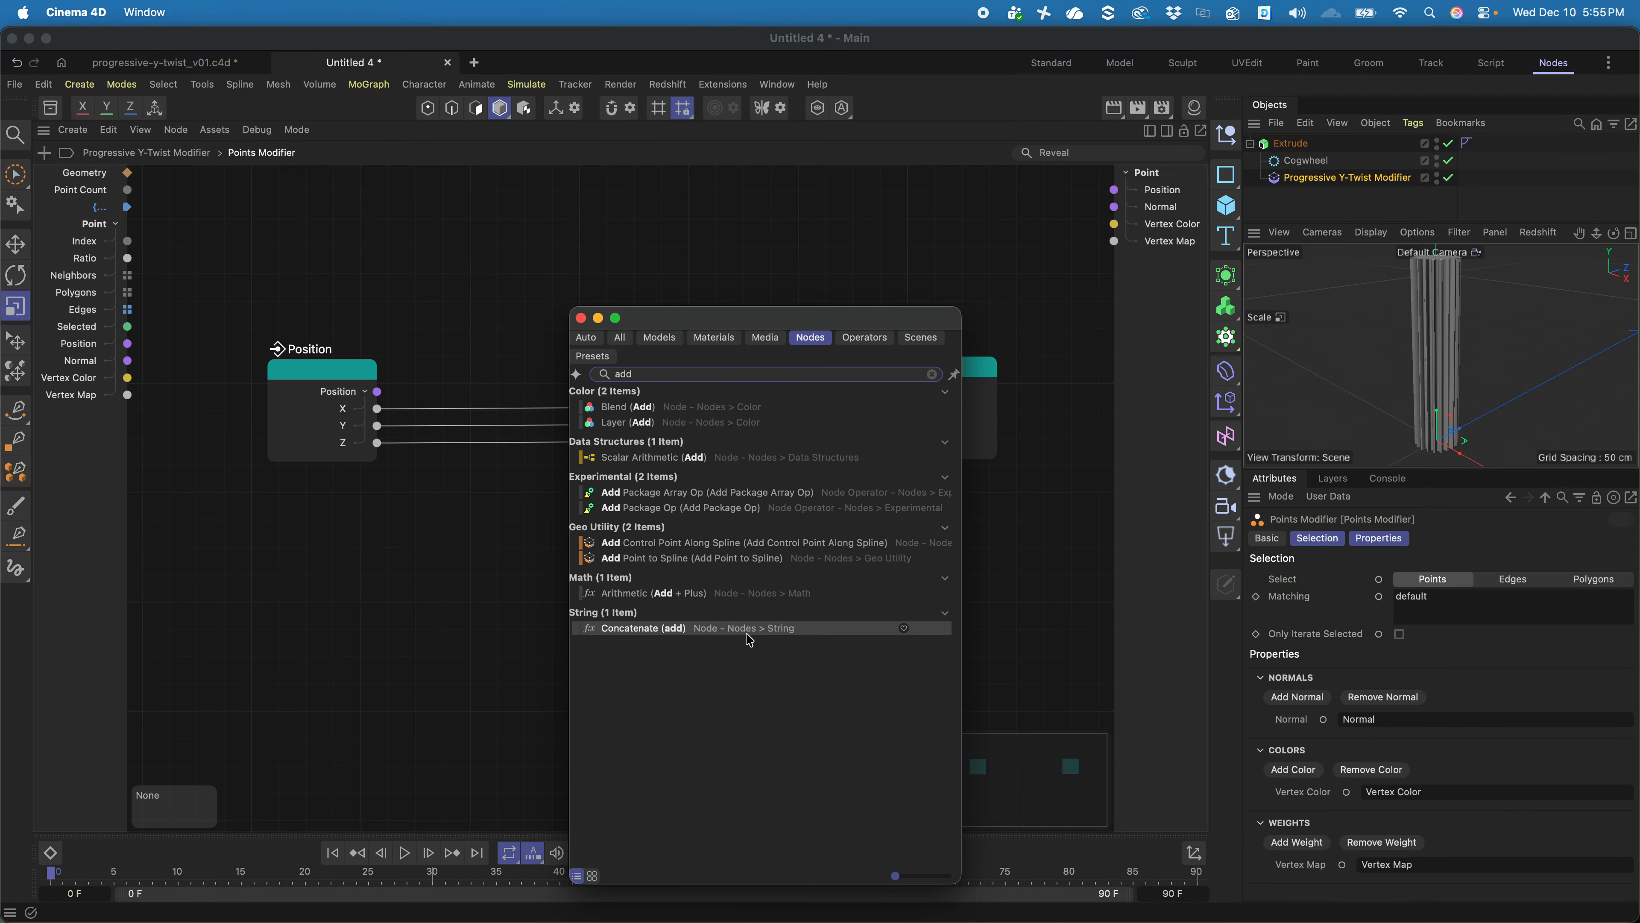
left_click_drag(652, 592, 505, 312)
mouse_move(377, 425)
left_mouse_down()
mouse_move(478, 341)
mouse_move(377, 408)
left_mouse_up()
left_click_drag(523, 290, 897, 412)
- Try an Extrude offset of 123 cm to test the effect of height on the slanted column, and undo it
left_click_drag(1468, 388, 1588, 349, "alt")
middle_click_drag(1536, 363, 1449, 336, "alt")
mouse_move(1450, 337)
right_mouse_down("alt")
mouse_move(1401, 340)
mouse_move(1465, 316)
right_mouse_up("alt")
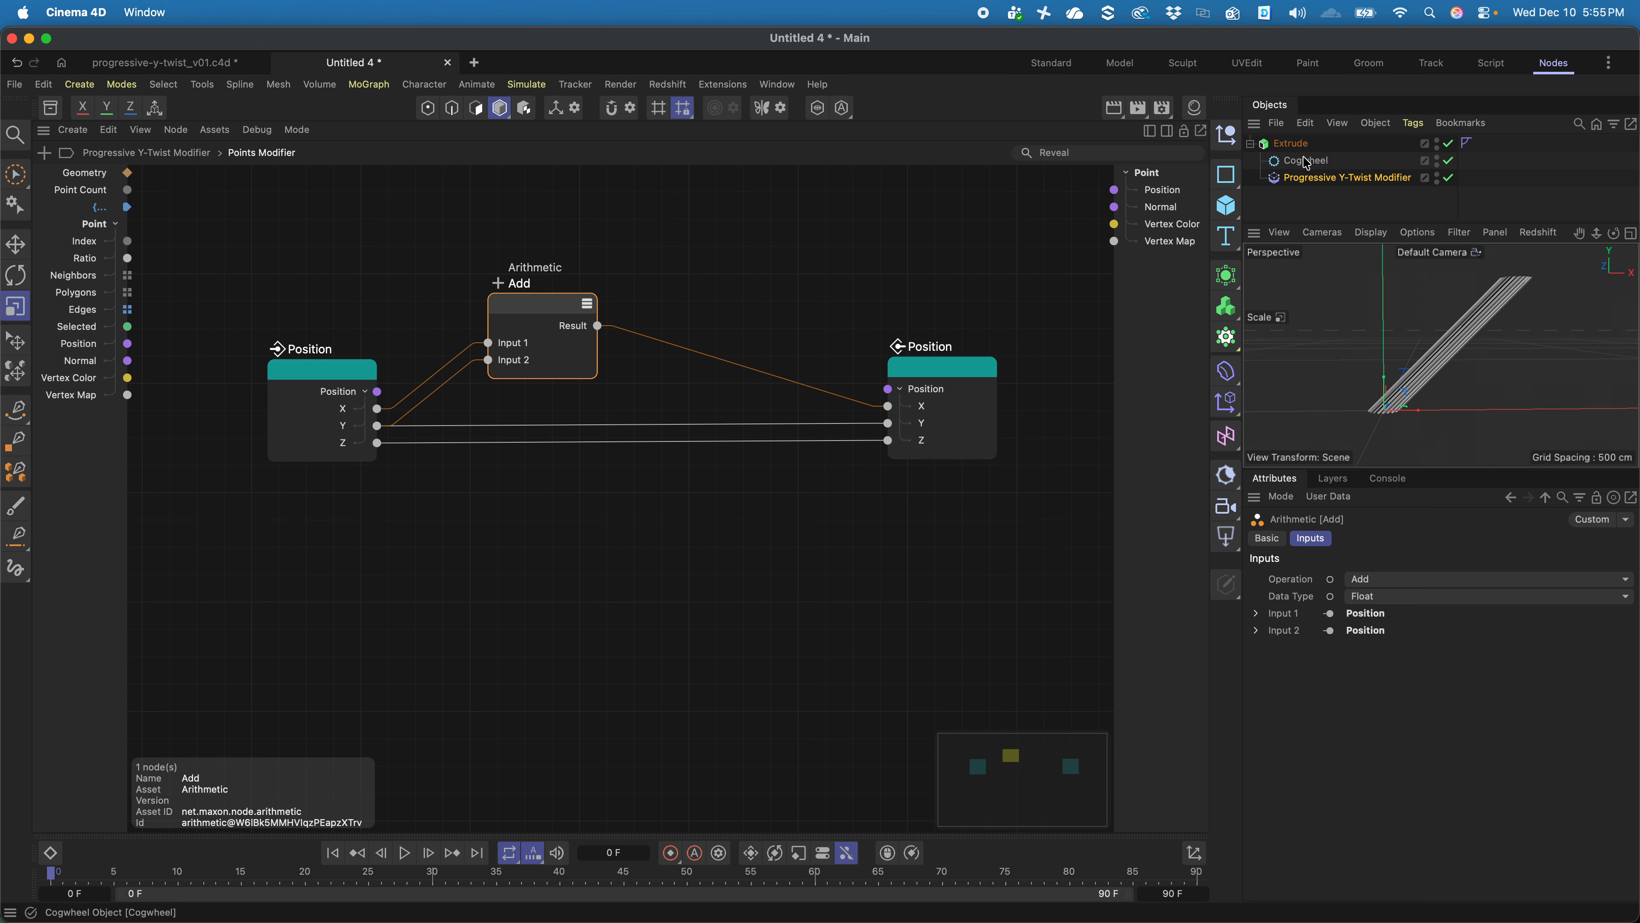
left_click(1297, 145)
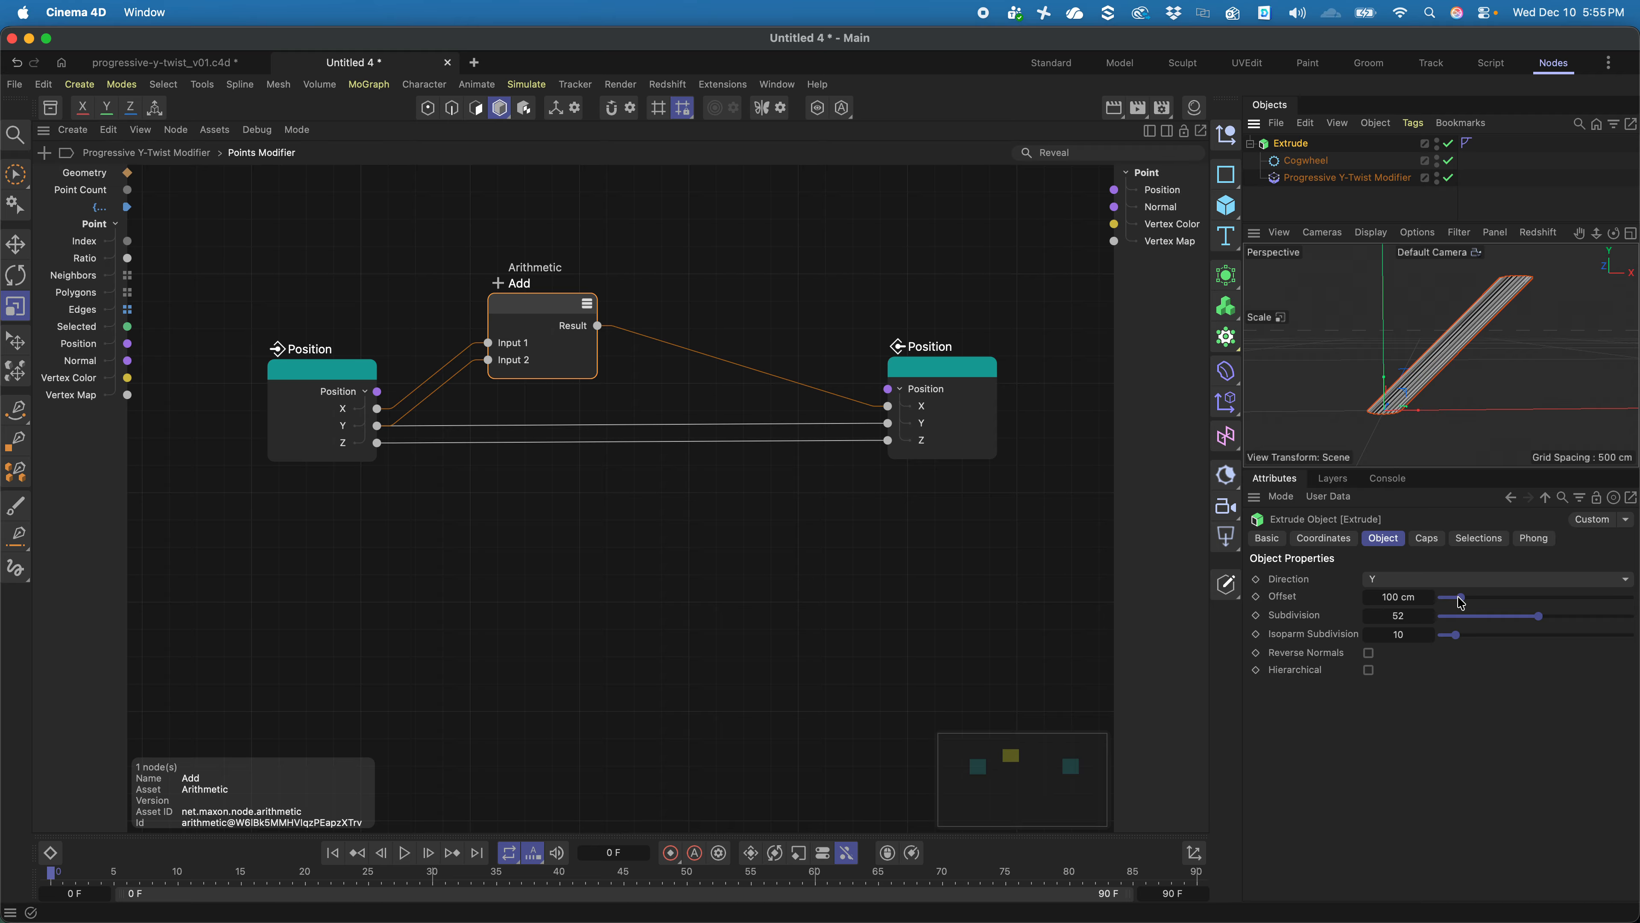
mouse_move(1461, 603)
left_mouse_down()
mouse_move(1530, 600)
mouse_move(1465, 600)
left_mouse_up()
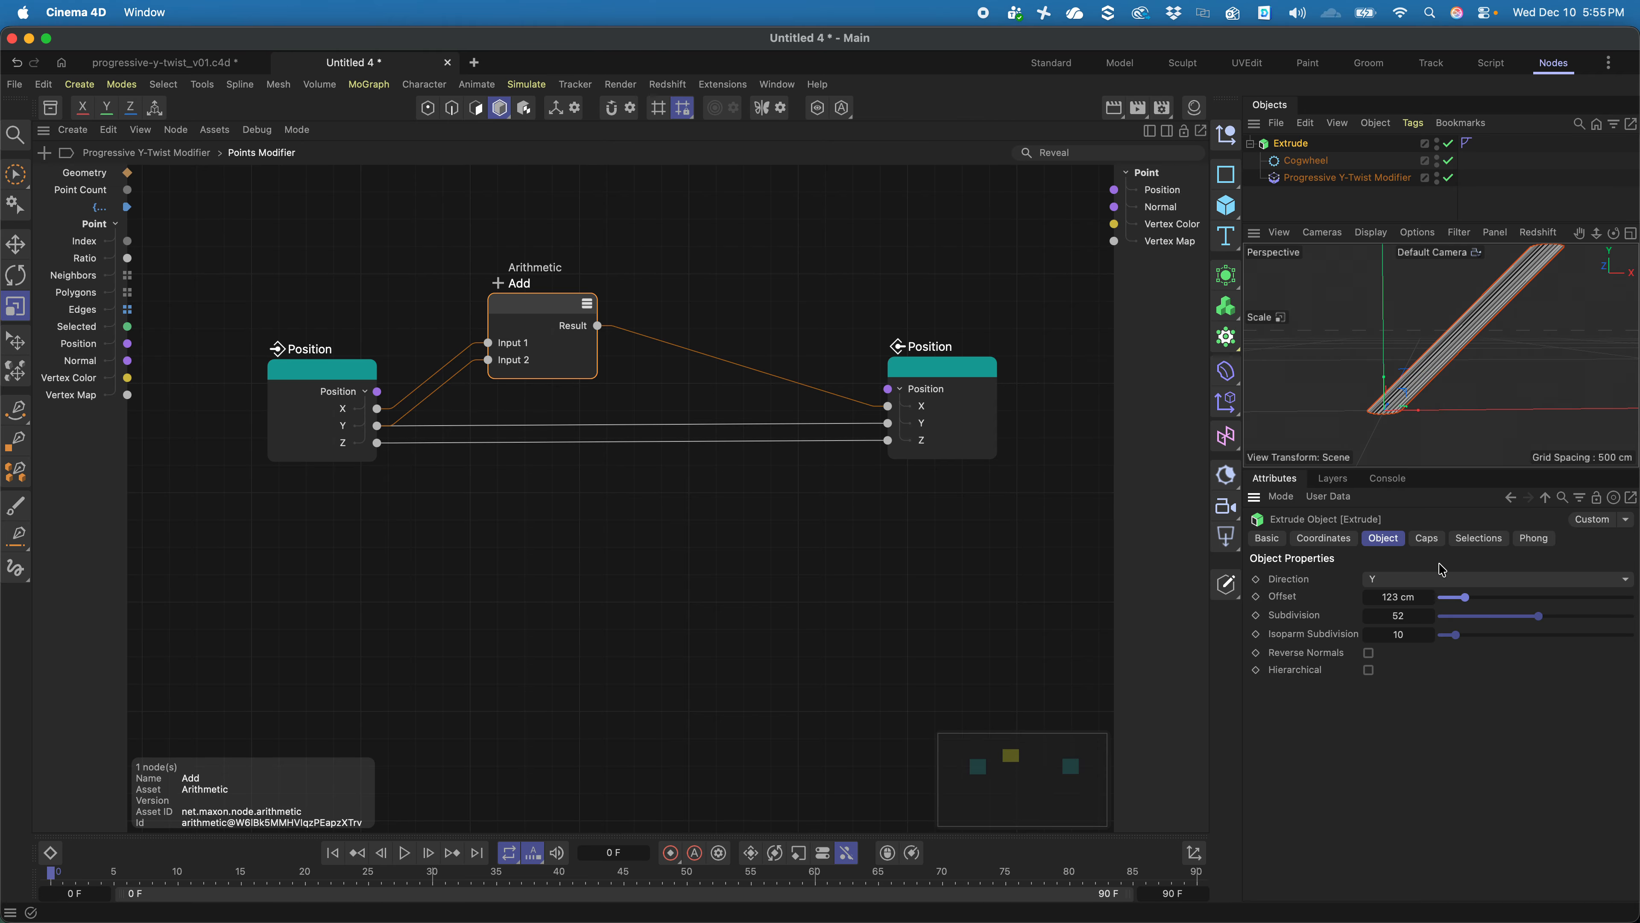
key("super+z")
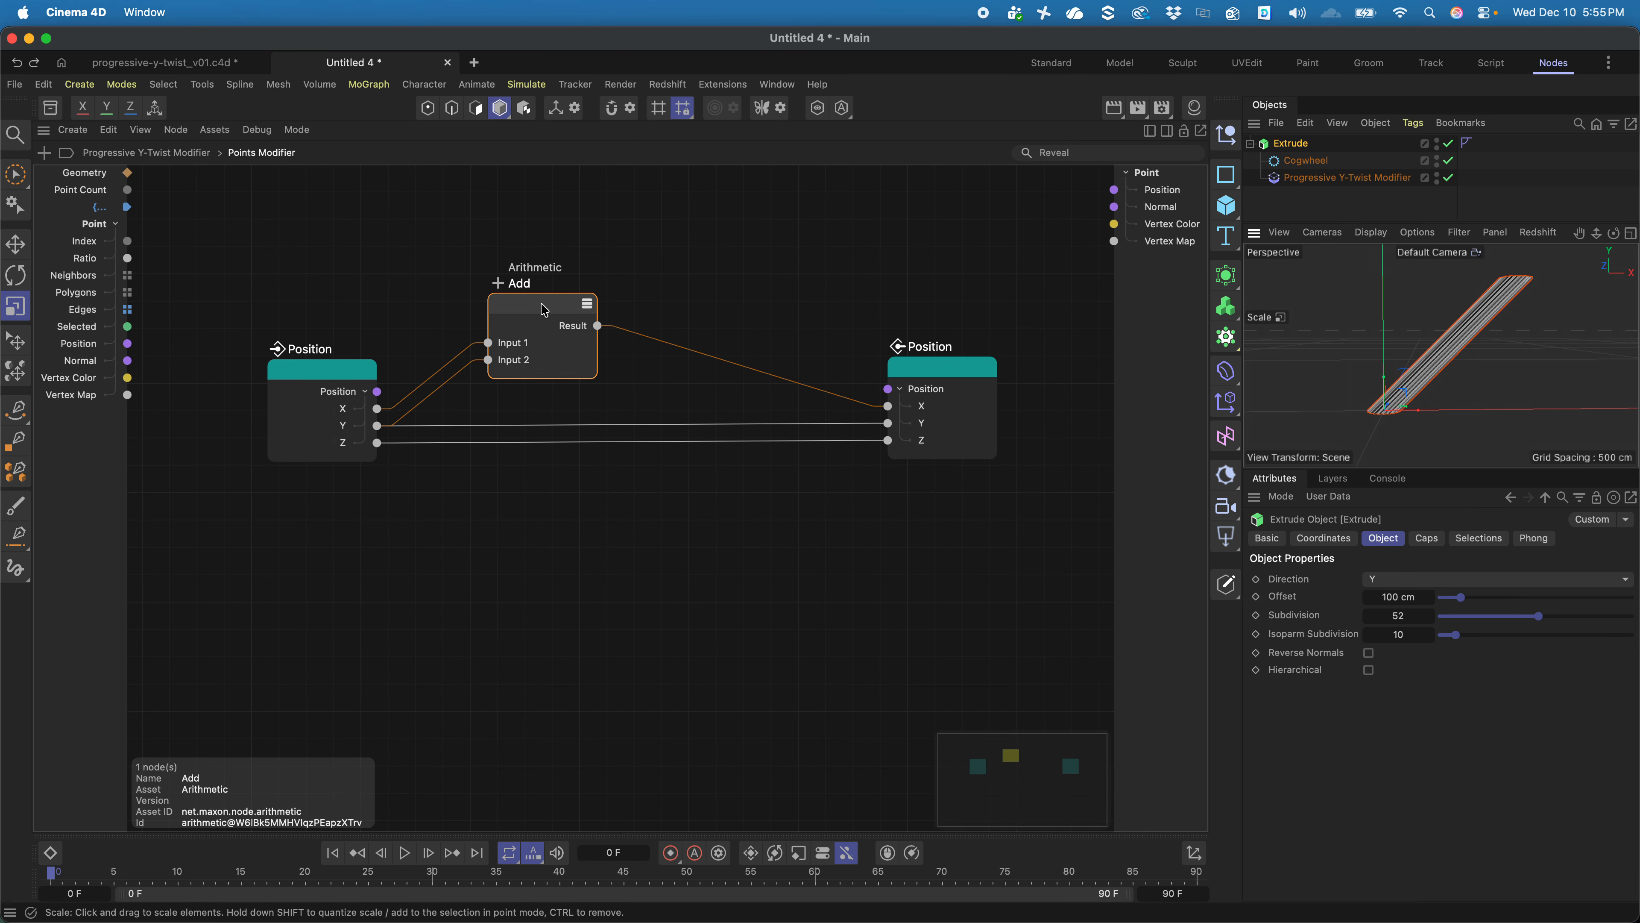
- Insert a Scale node between the position's Y and the Add node's second input, and set its Input 2 to -1.7
left_click_drag(544, 311, 678, 255)
double_click(667, 359)
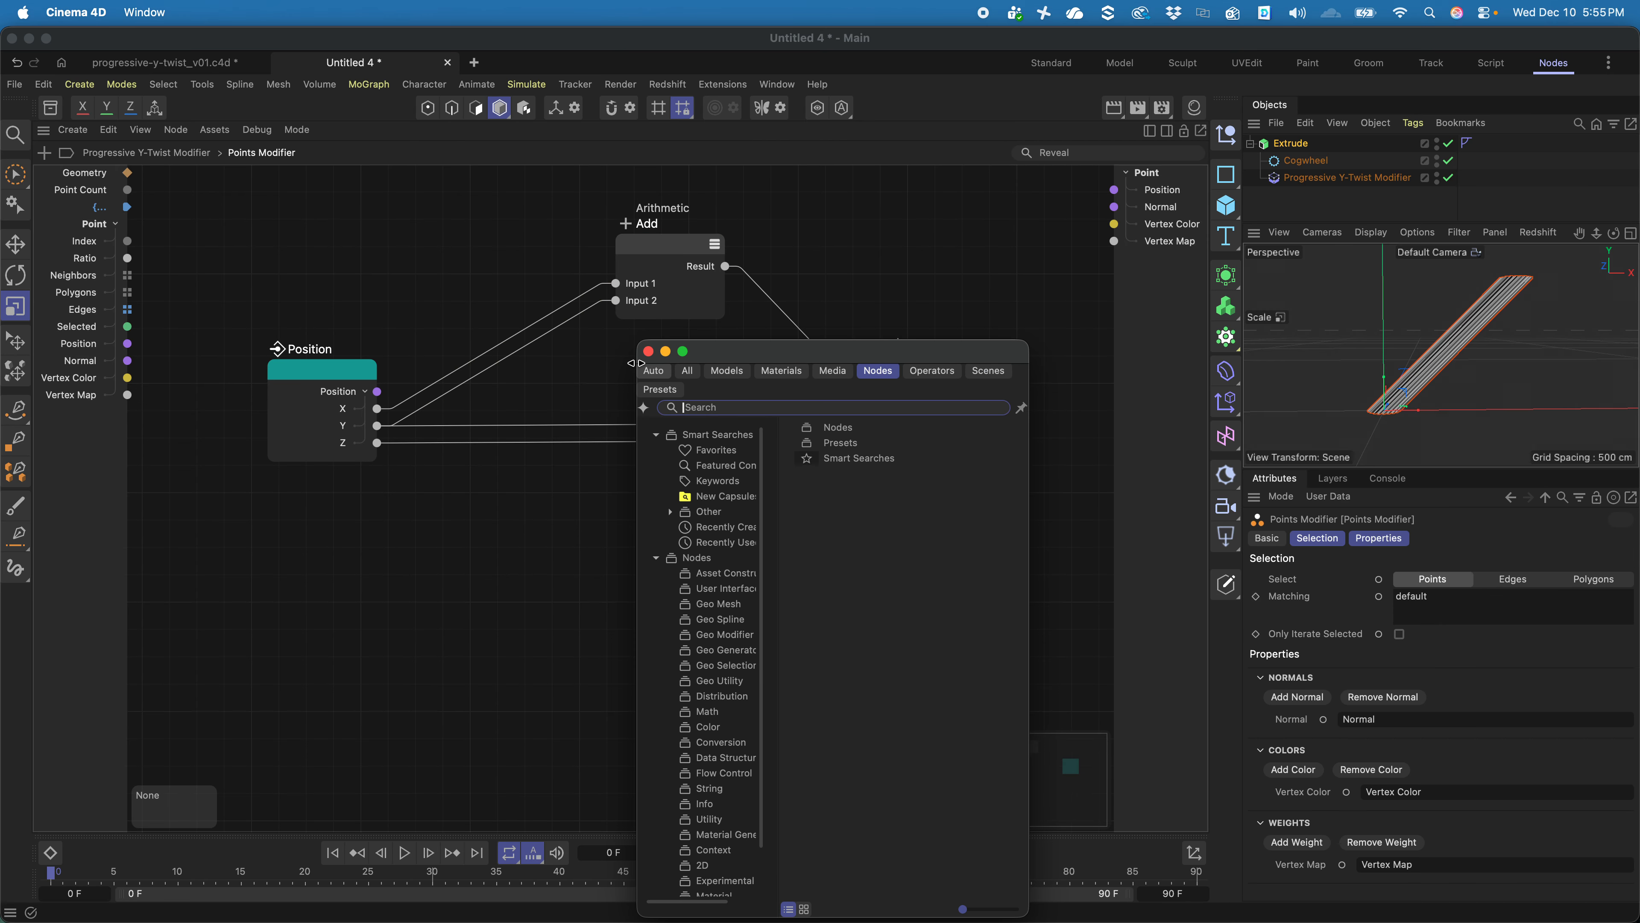
type("scale")
key("Down")
key("Down")
key("Down")
key("Down")
key("Down")
key("Down")
key("Down")
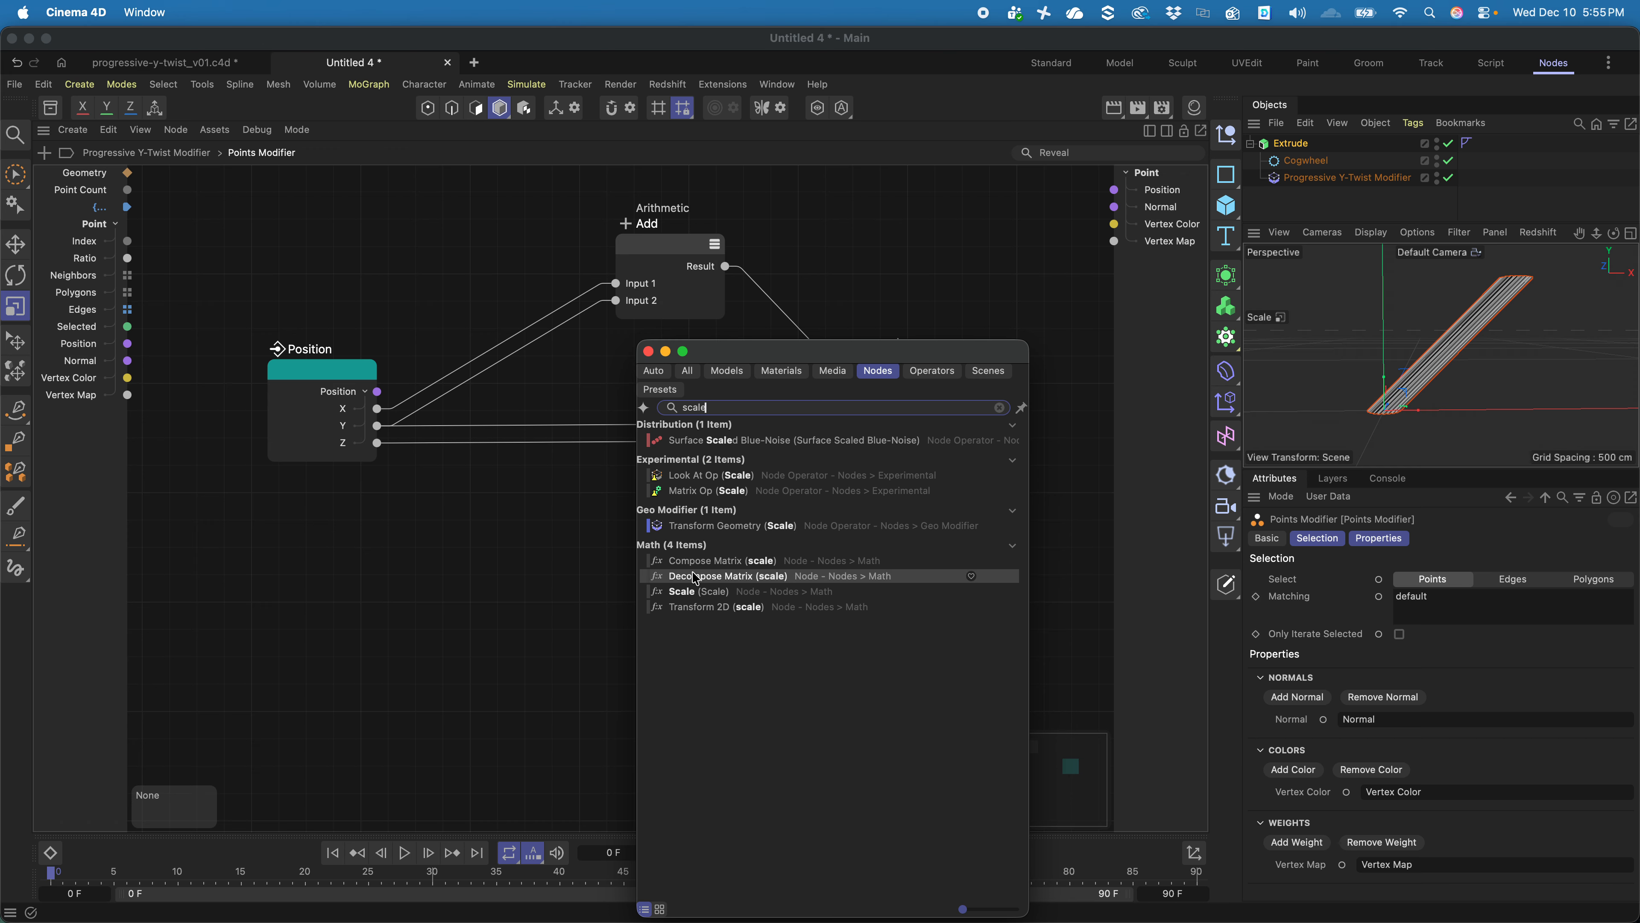
key("Return")
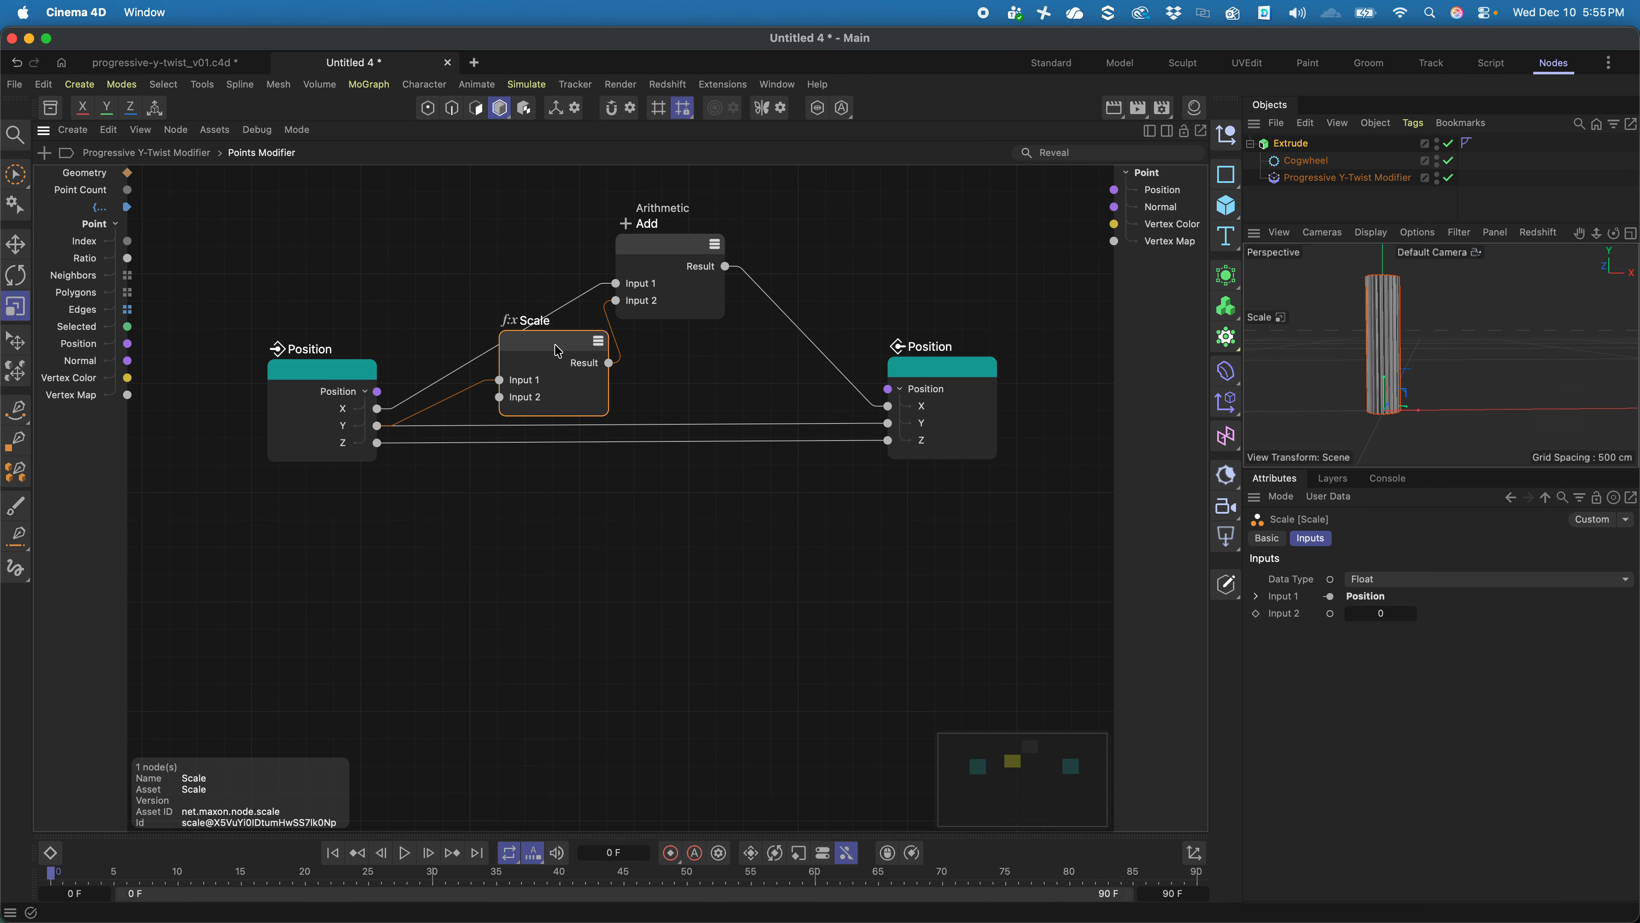
mouse_move(1380, 615)
left_mouse_down()
mouse_move(1417, 615)
mouse_move(1345, 616)
mouse_move(1398, 615)
mouse_move(1363, 615)
mouse_move(1378, 613)
left_mouse_up()
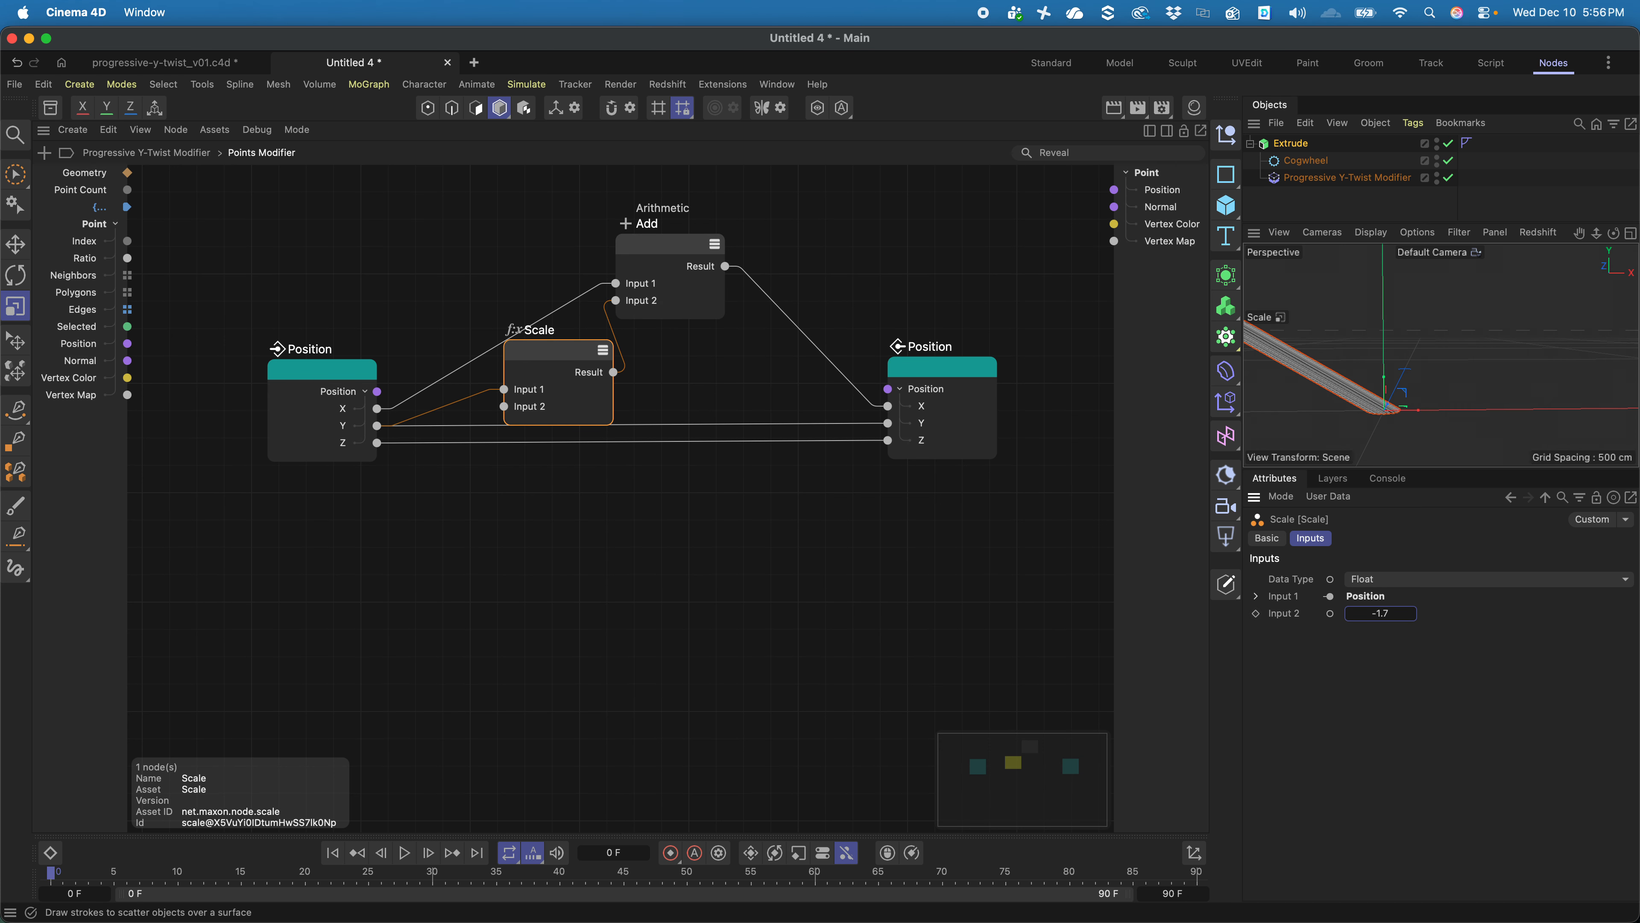
- Spread out the two Position nodes, the Scale node and the Add node to make room in the Points Modifier graph
left_click_drag(951, 368, 1044, 381)
left_click_drag(319, 369, 162, 448)
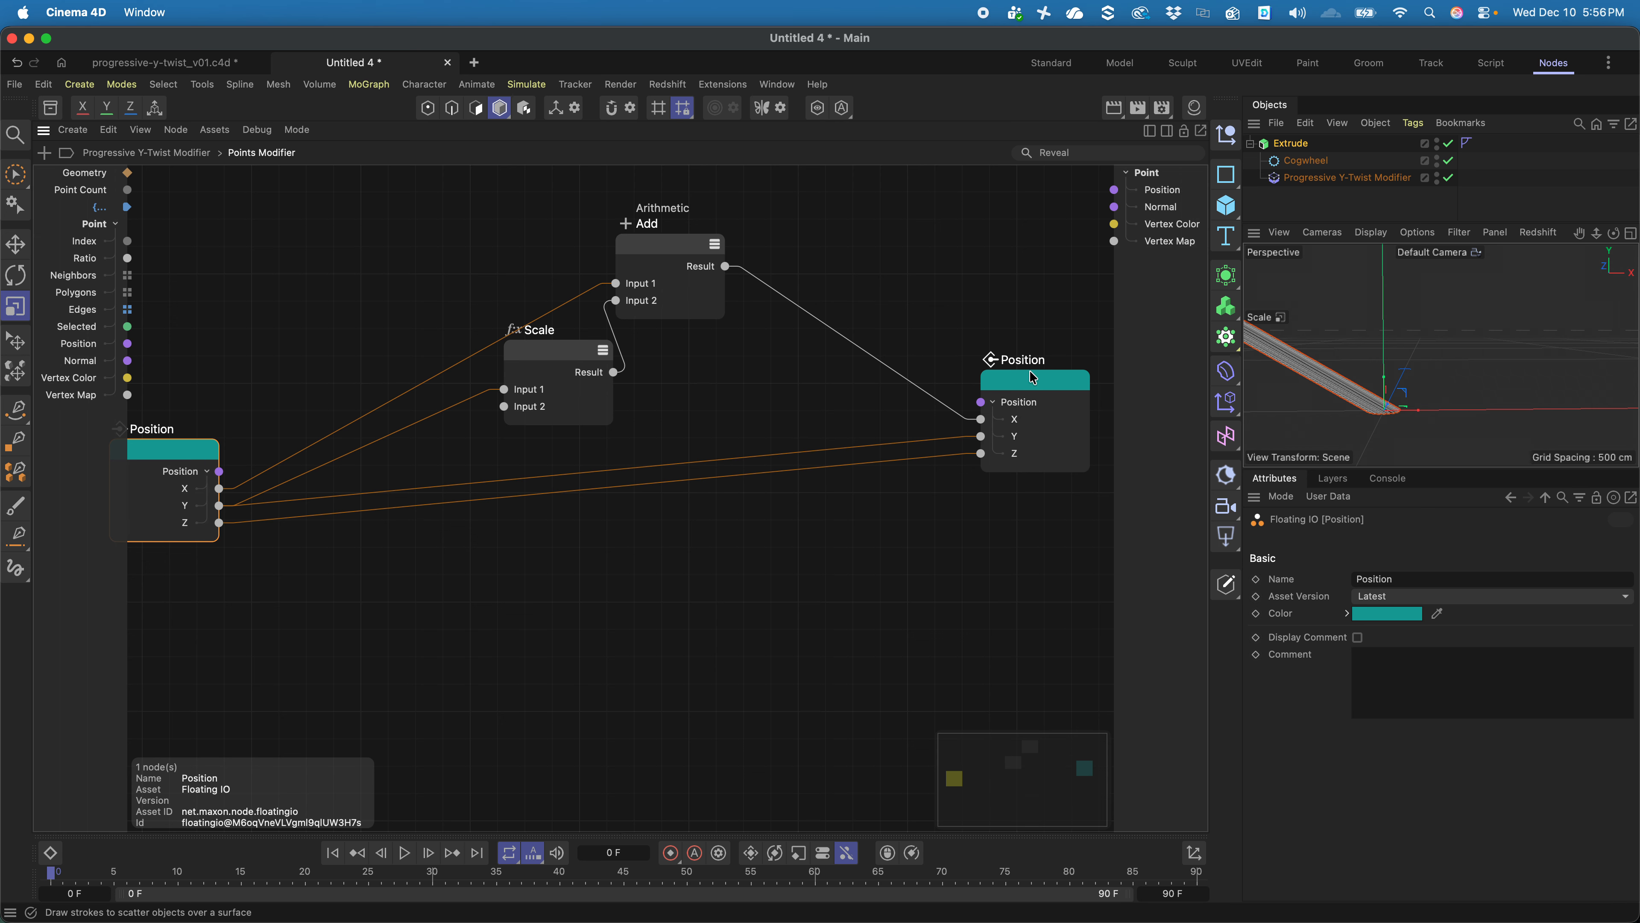
left_click_drag(1033, 378, 1047, 415)
left_click_drag(158, 457, 274, 432)
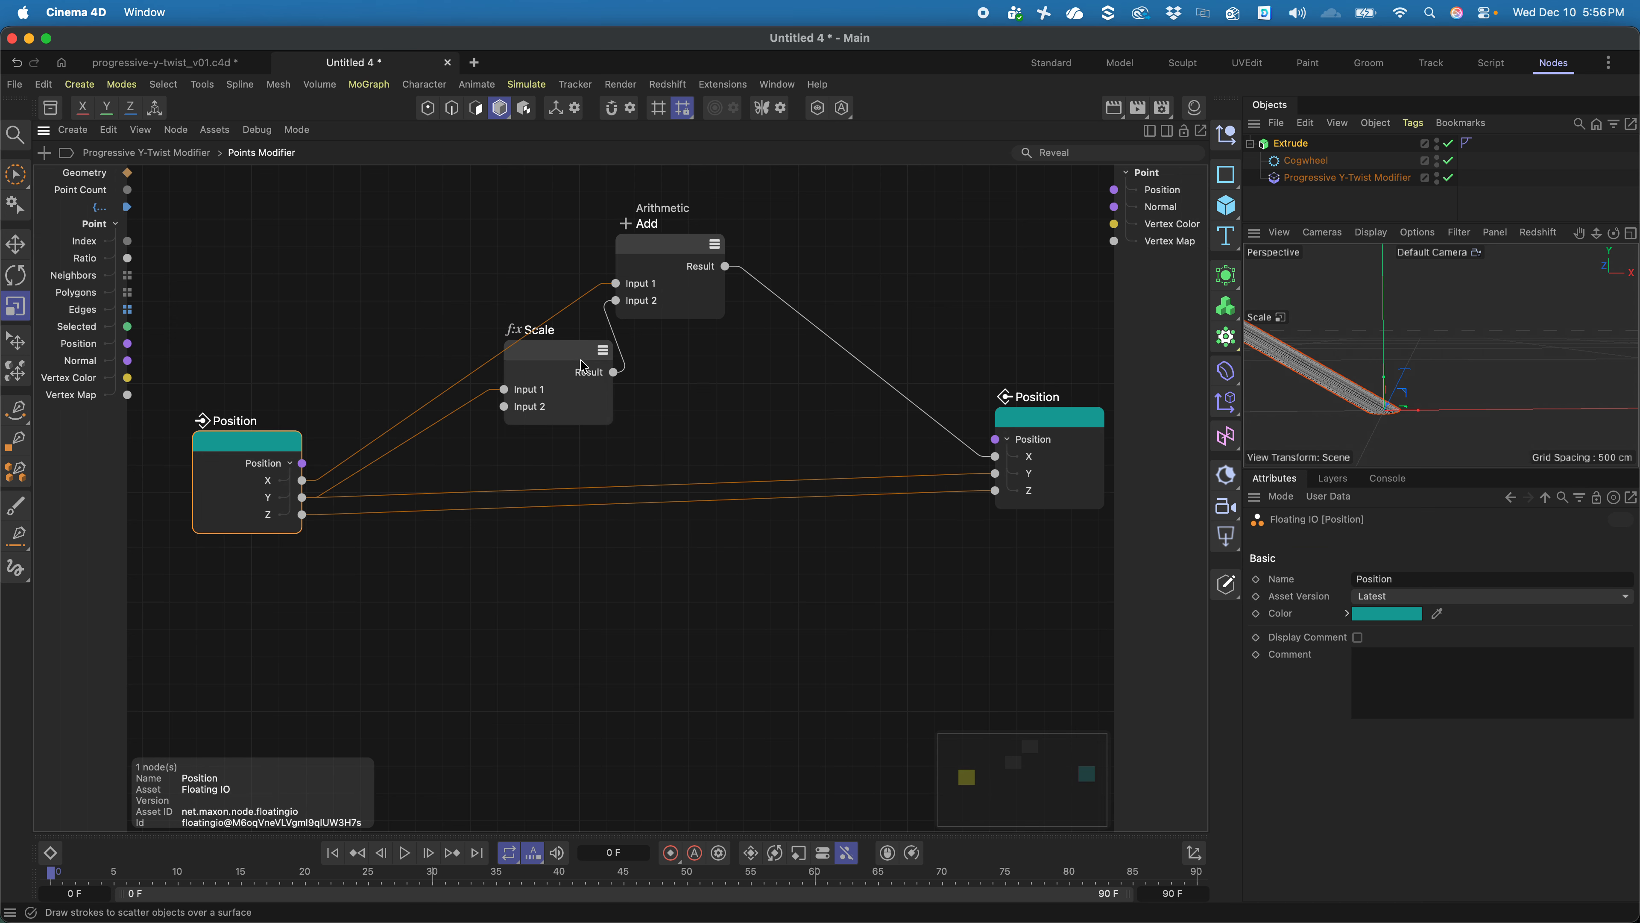
left_click_drag(582, 358, 608, 370)
left_click_drag(710, 238, 898, 239)
left_click(614, 382)
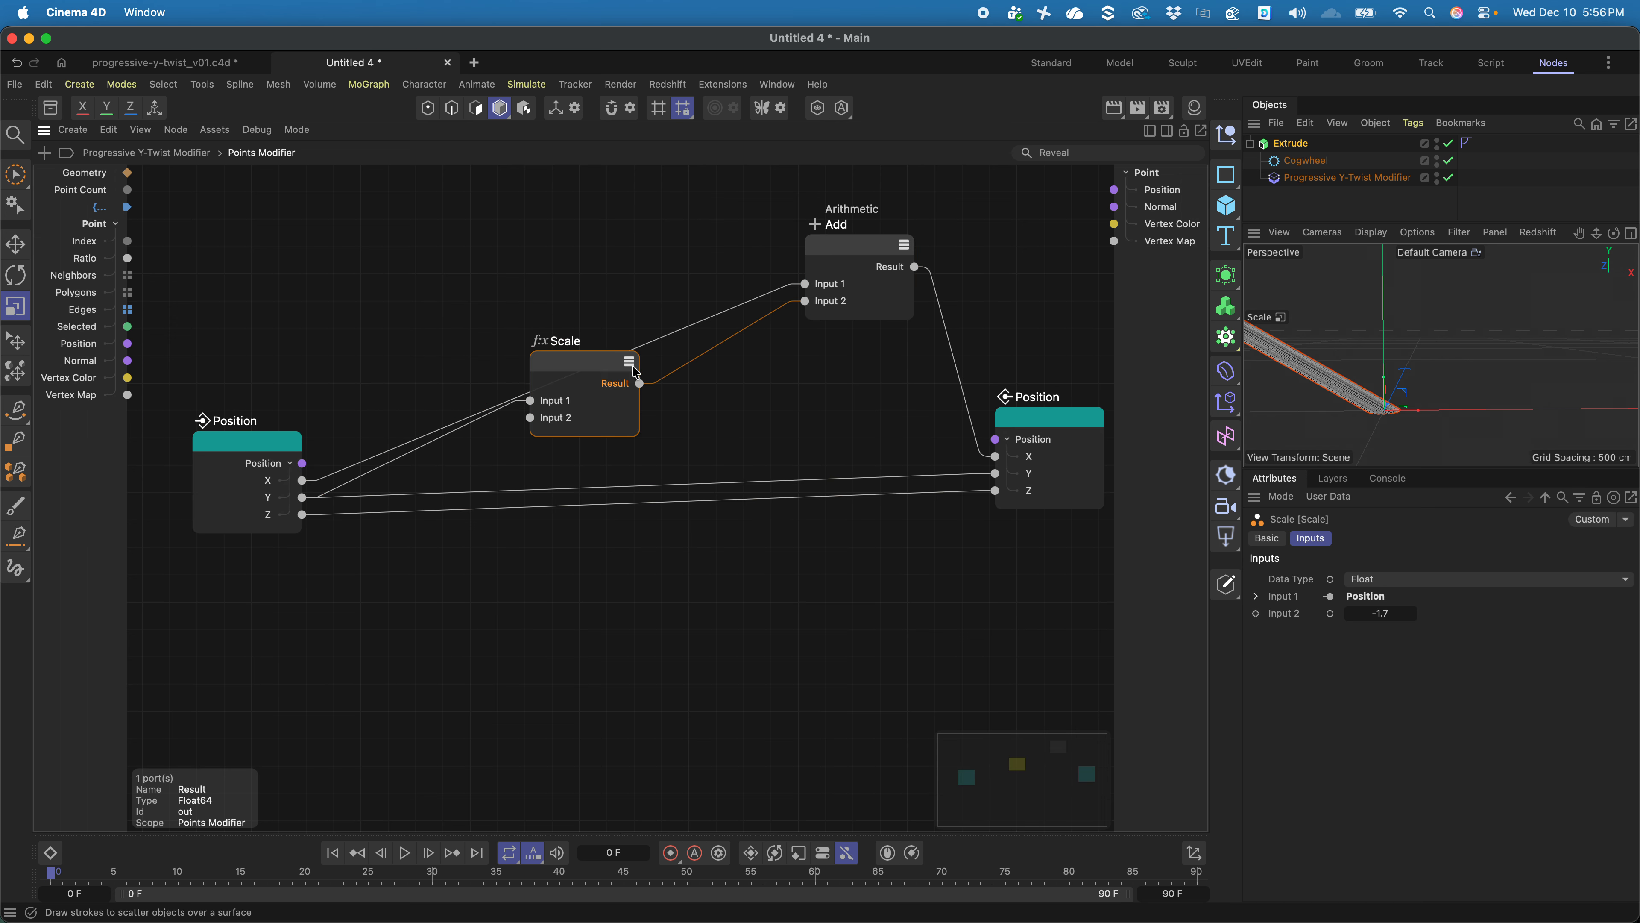
left_click_drag(635, 372, 767, 347)
left_click(574, 258)
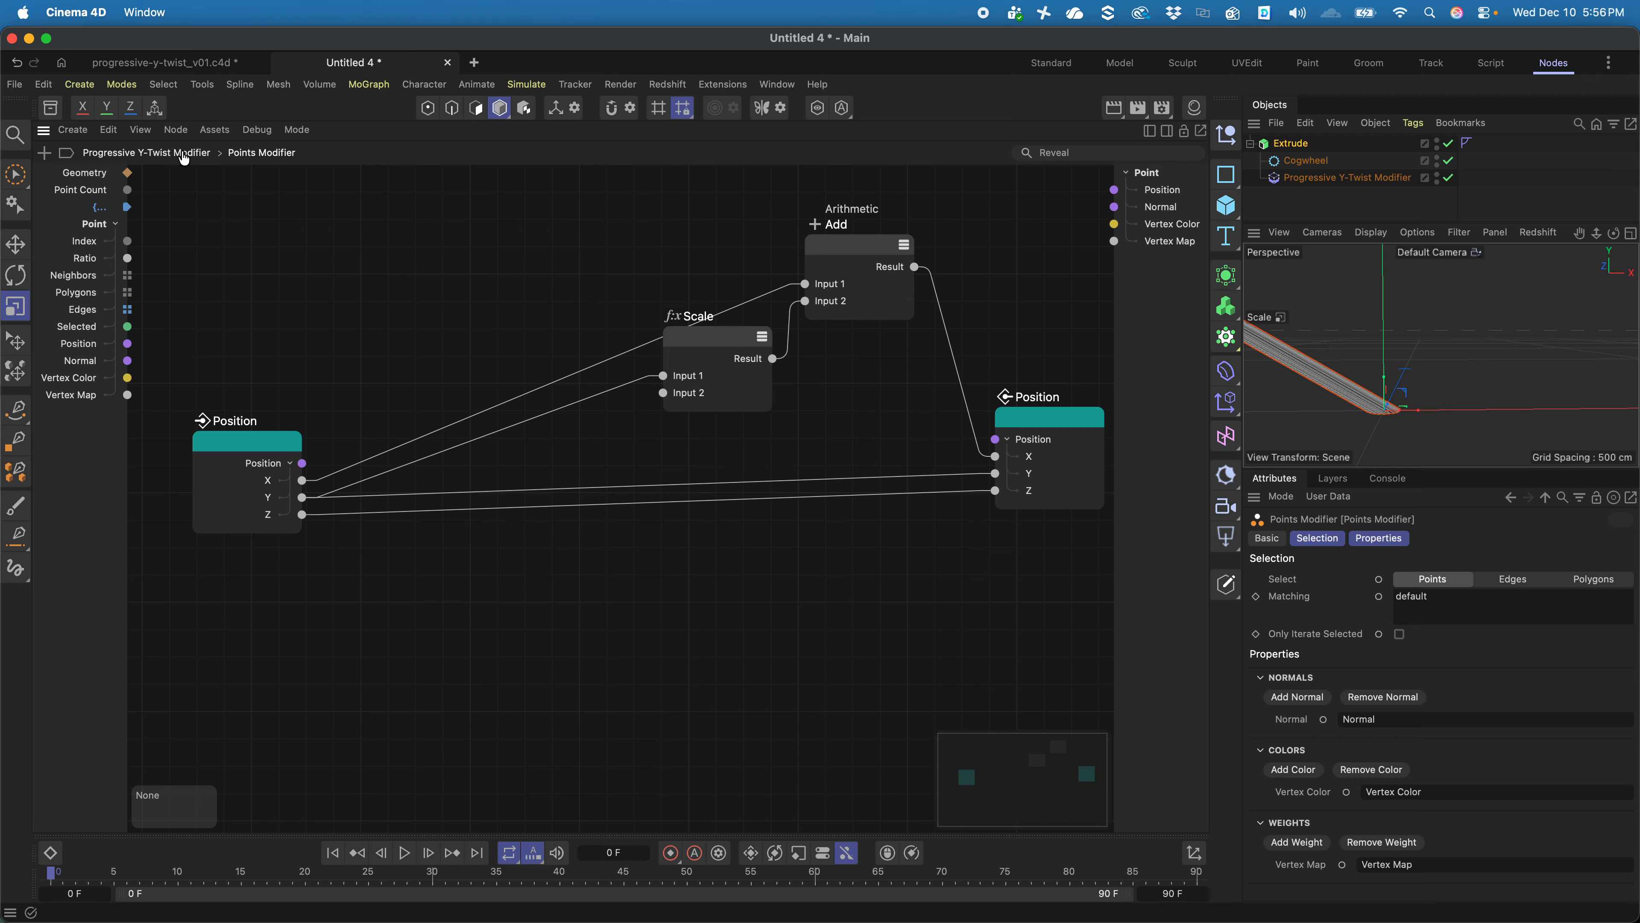
- In the parent Progressive Y-Twist Modifier graph, add a Bounding Box node and feed it the incoming Geometry
left_click(184, 158)
left_click_drag(556, 349, 685, 319)
double_click(461, 381)
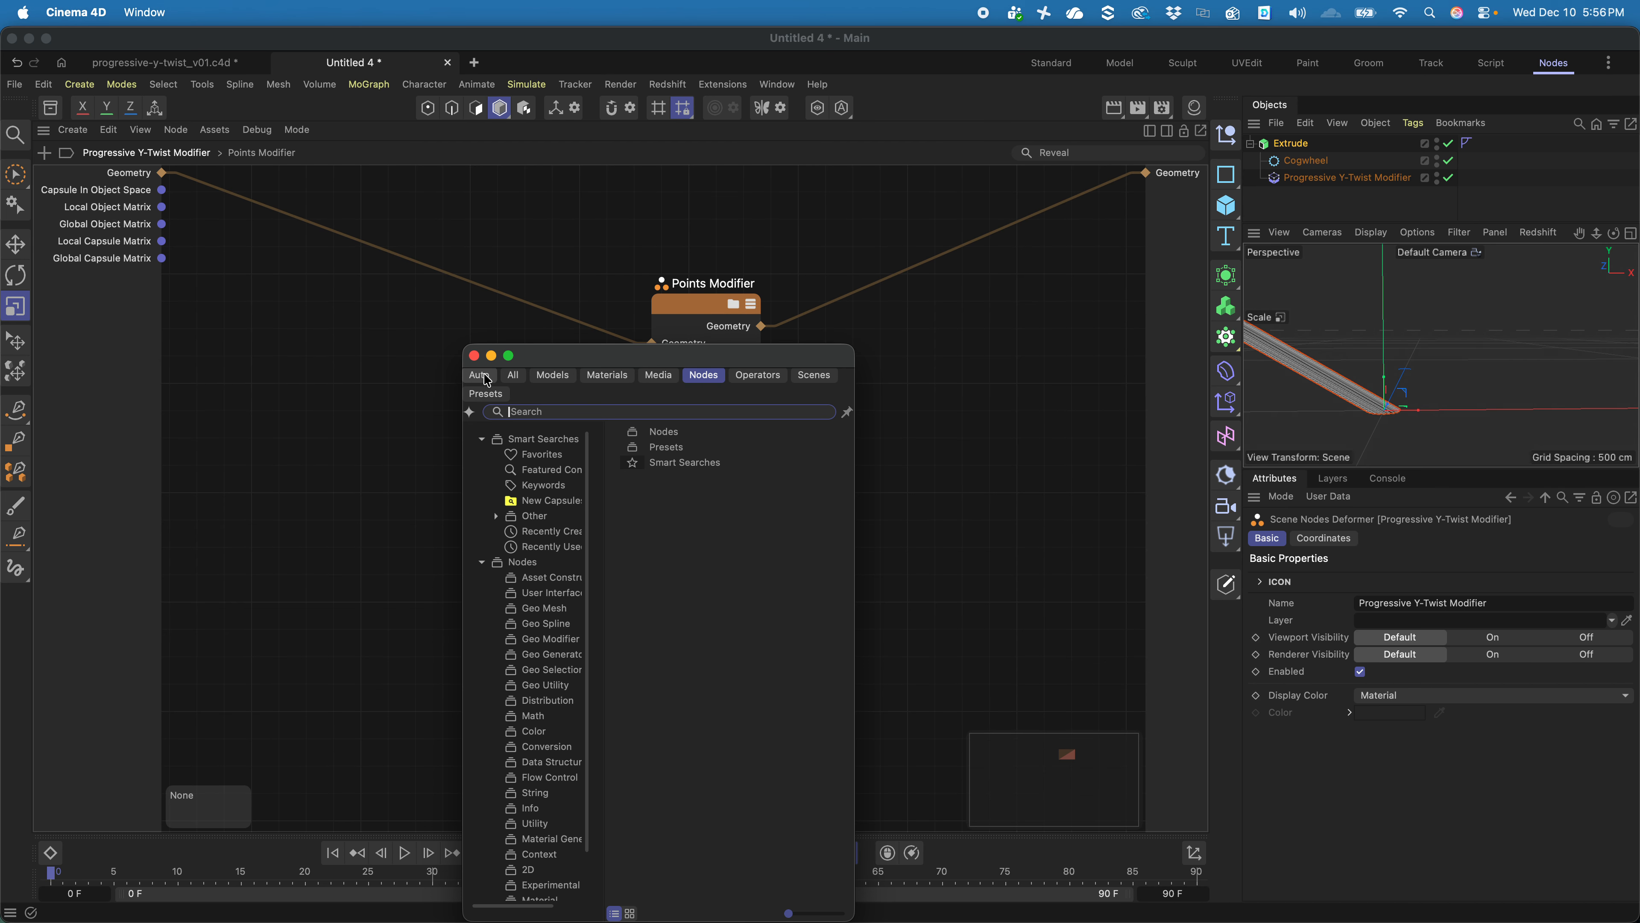
type("bounding")
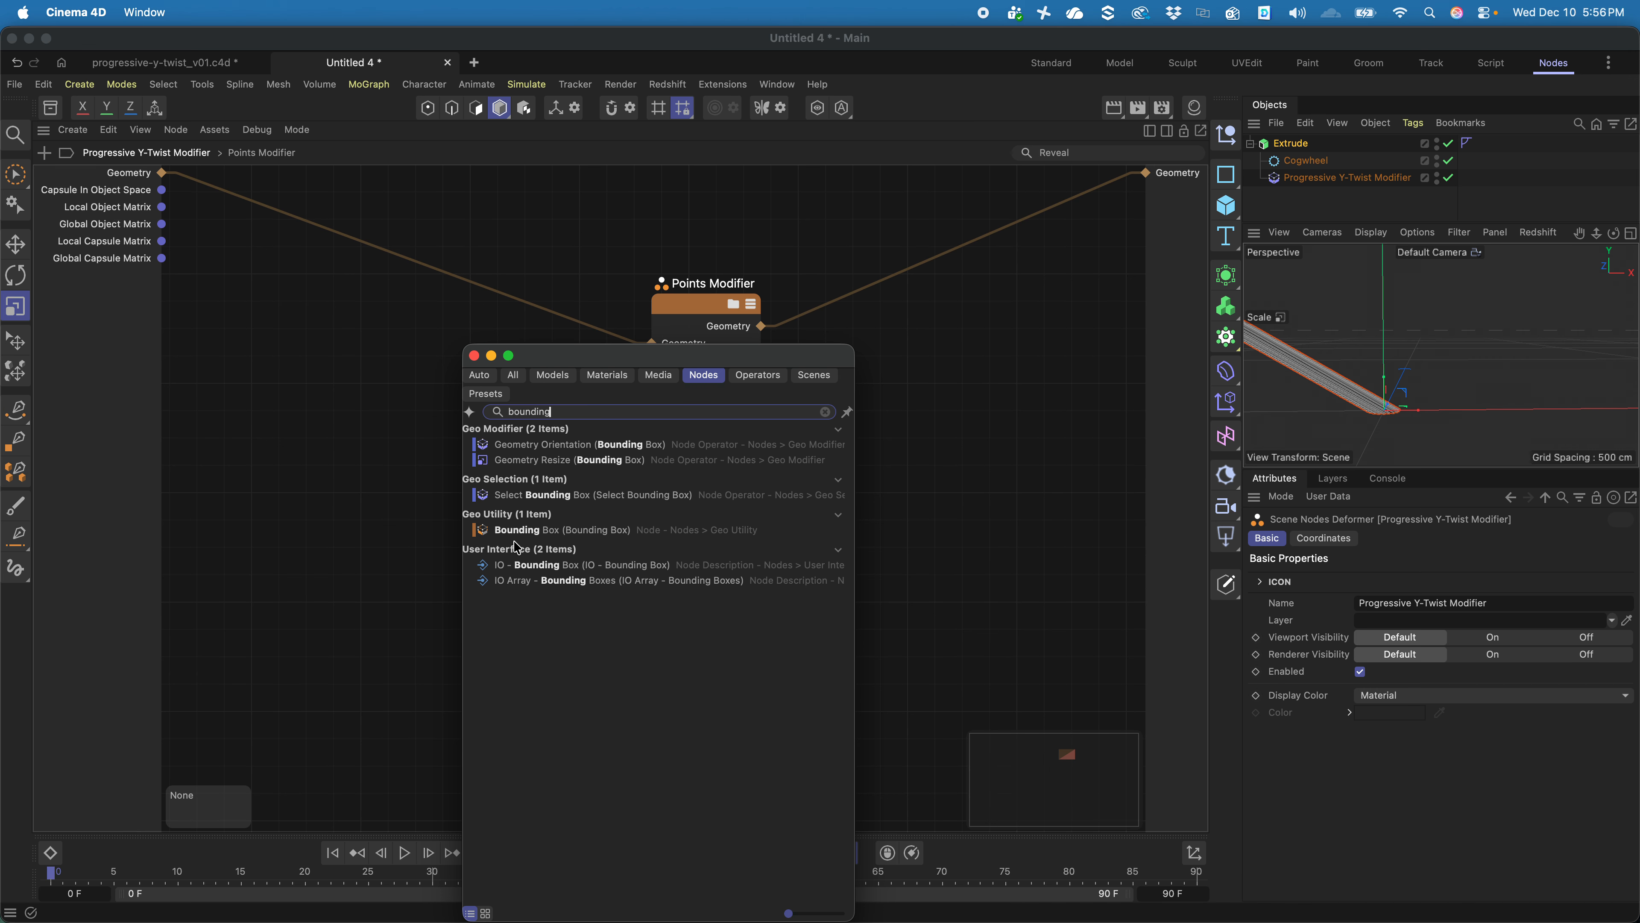
double_click(518, 531)
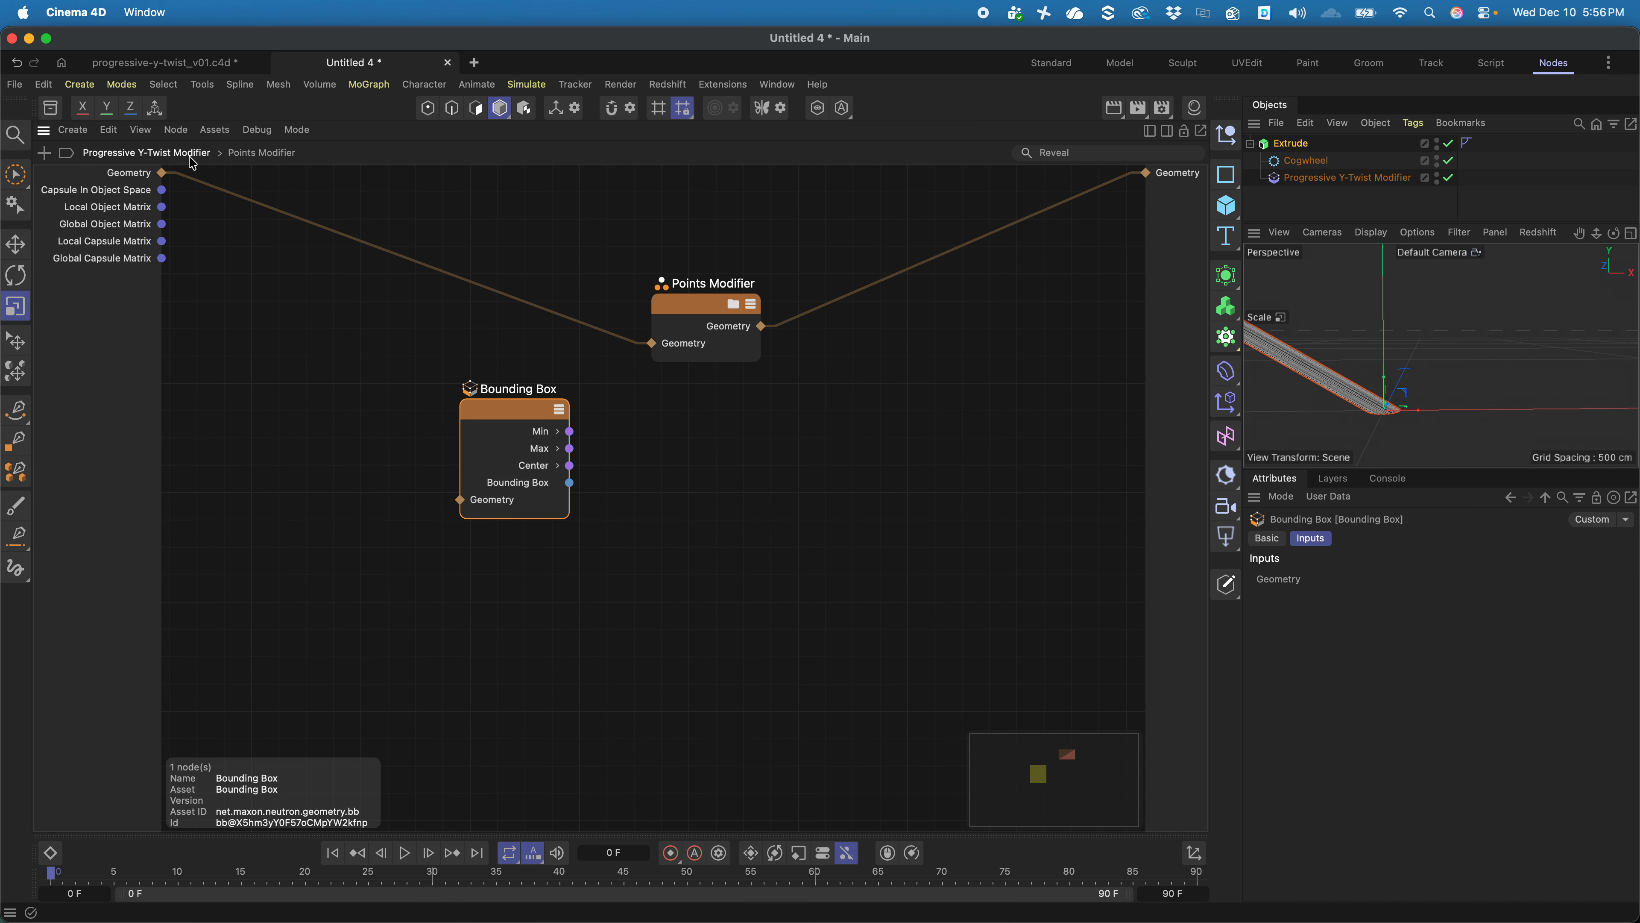
left_click_drag(163, 172, 460, 499)
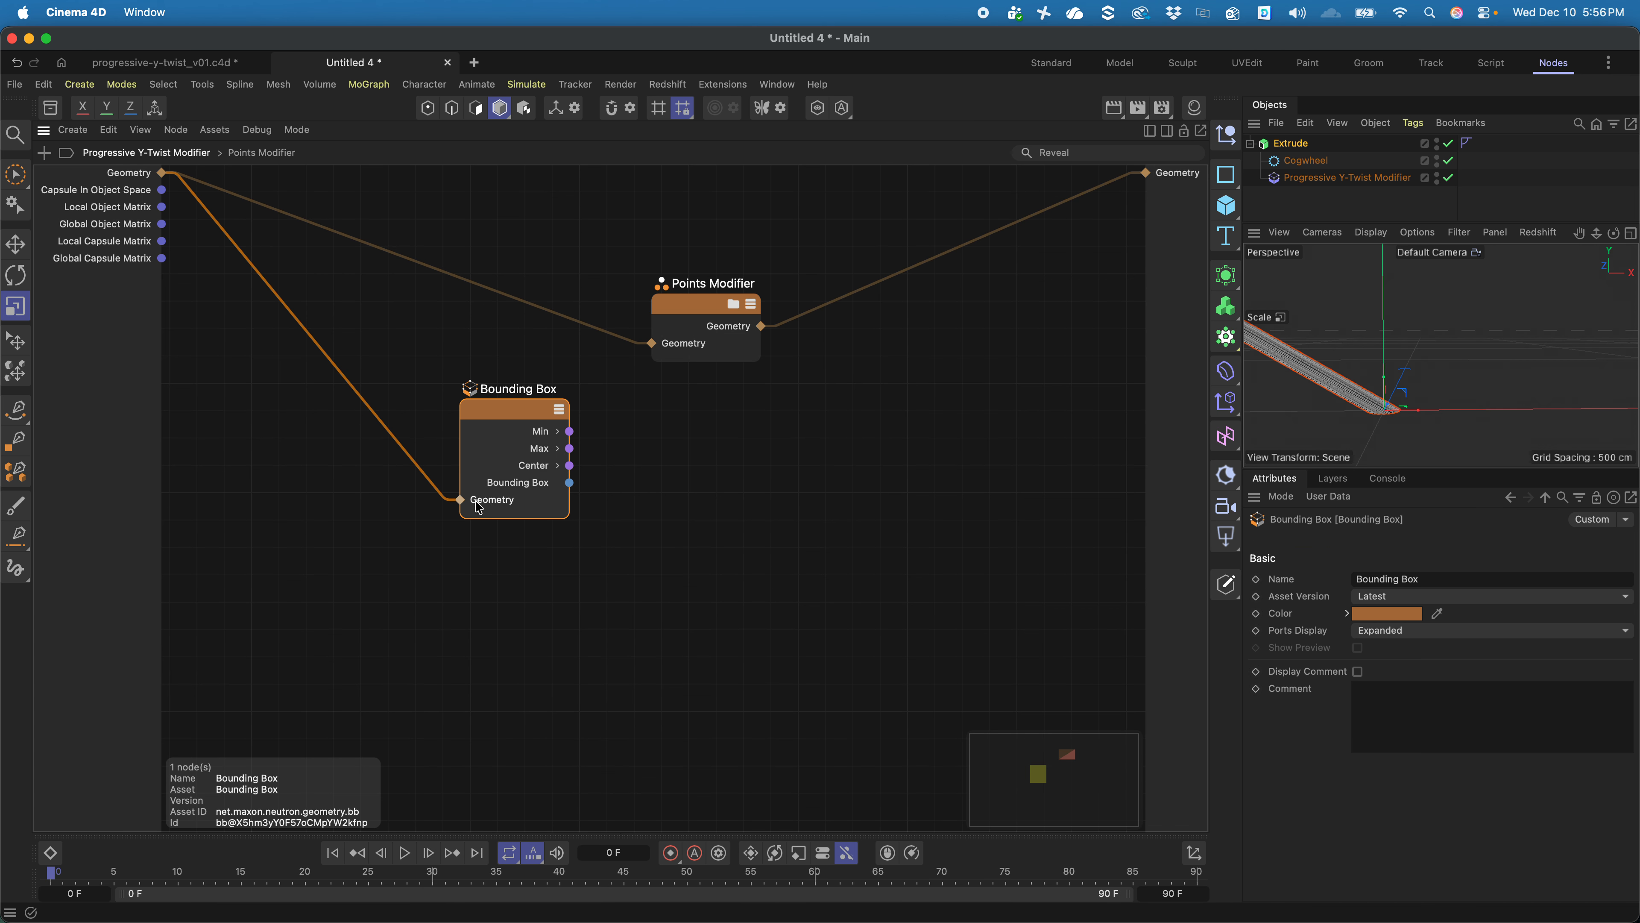
left_click_drag(507, 419, 470, 430)
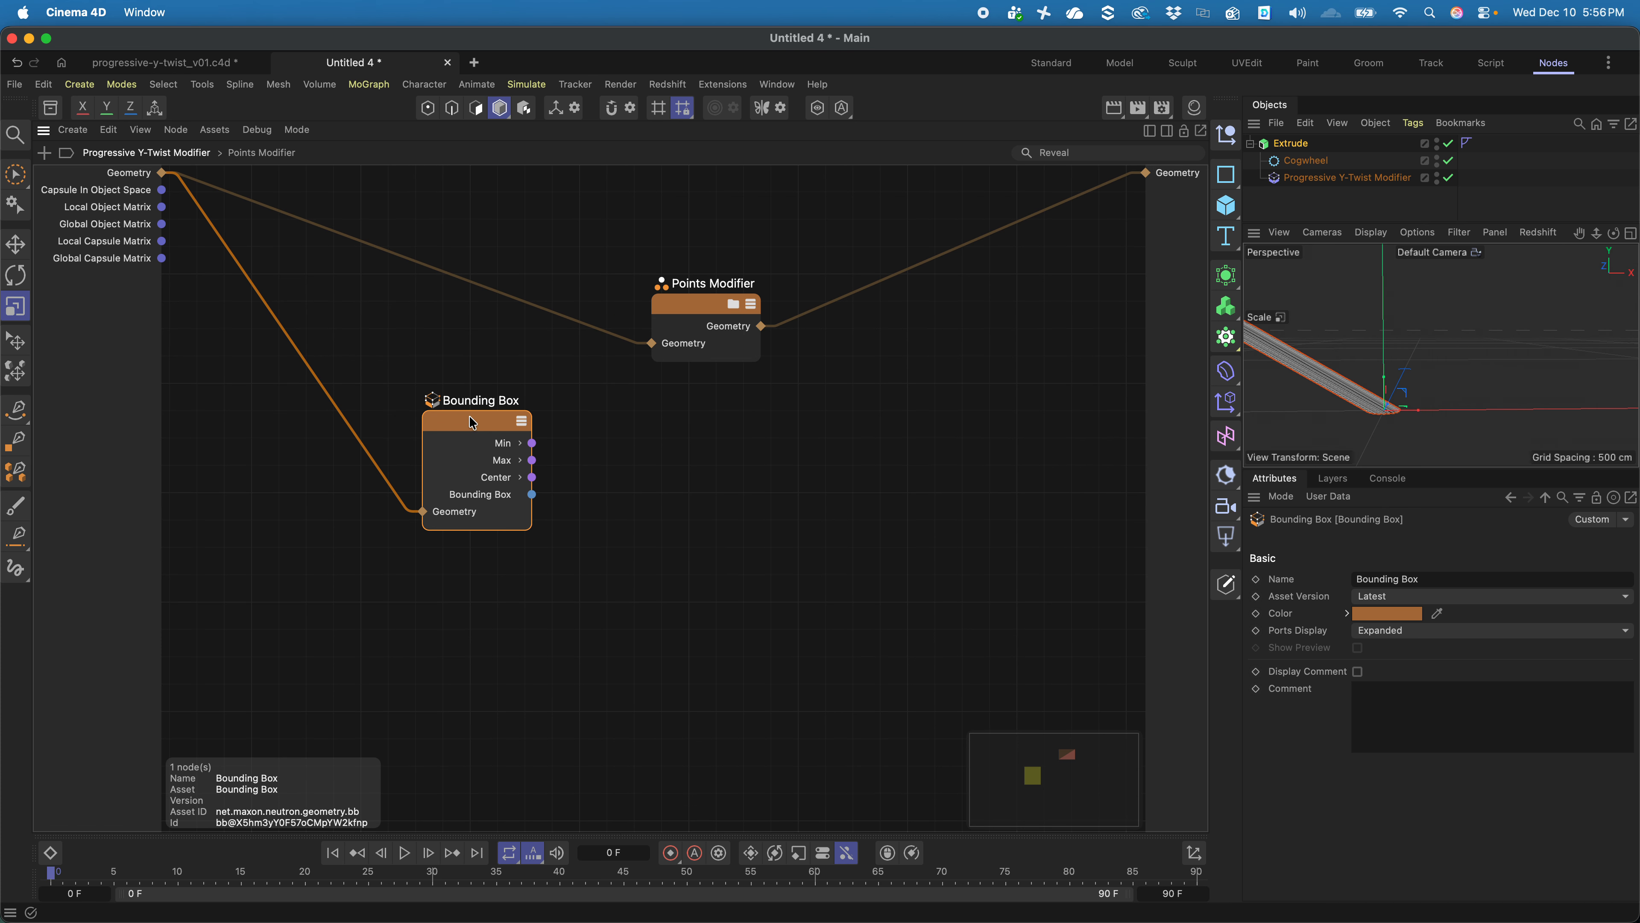
- Expand the Bounding Box's Min and Max, and connect Min Y to a new Points Modifier input named Y Min
left_click(521, 444)
left_click(521, 511)
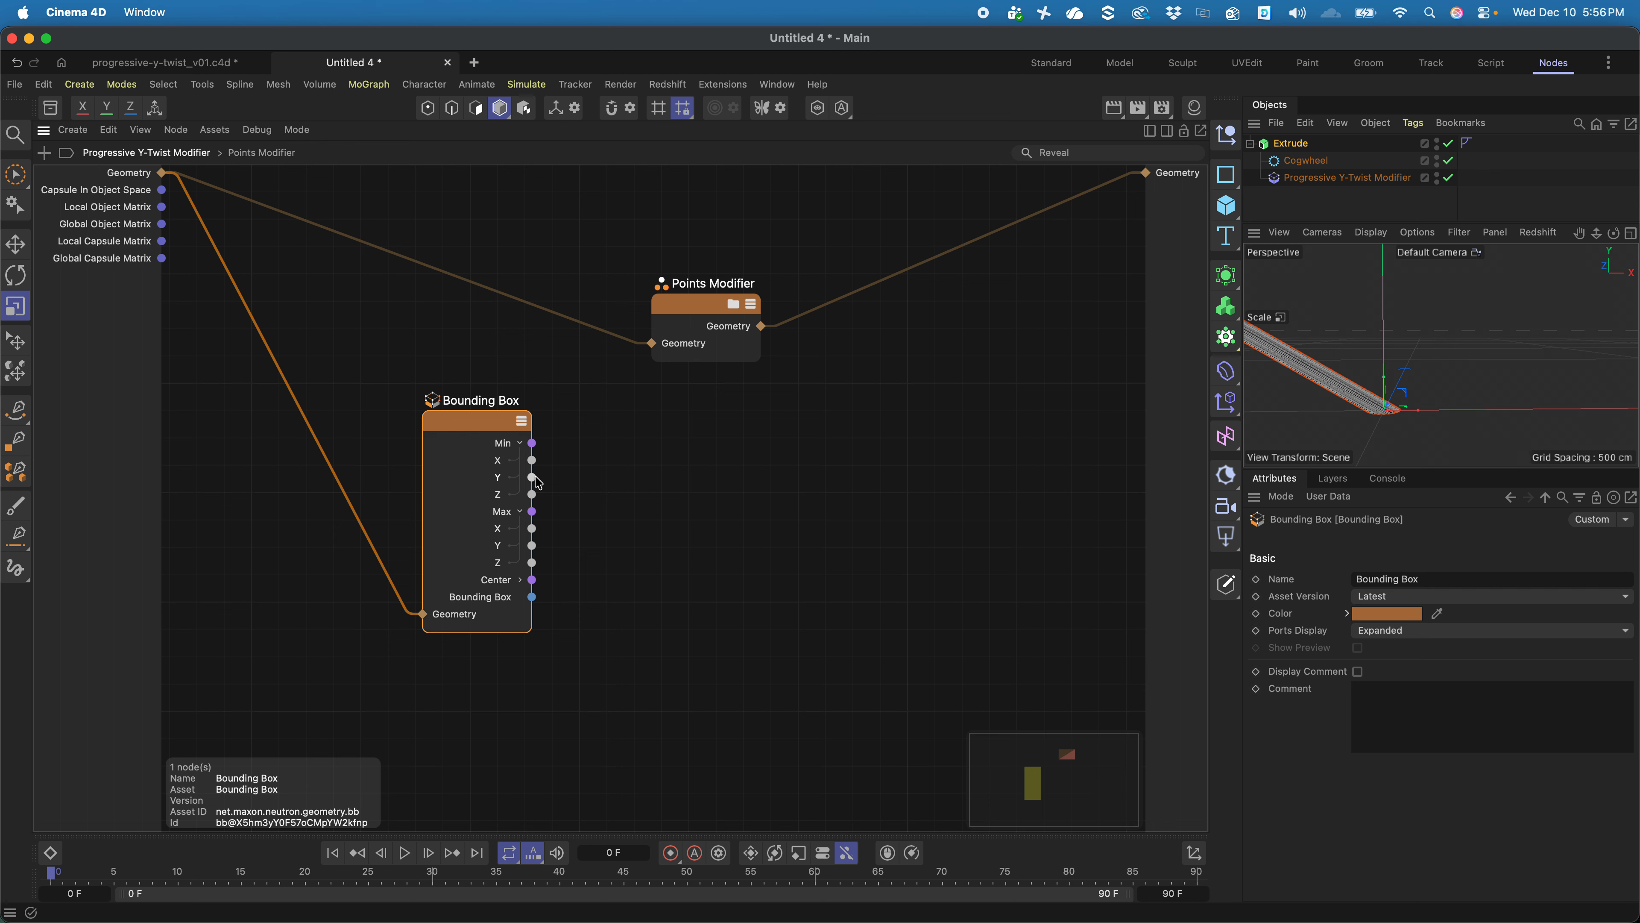
left_click_drag(532, 482, 666, 359)
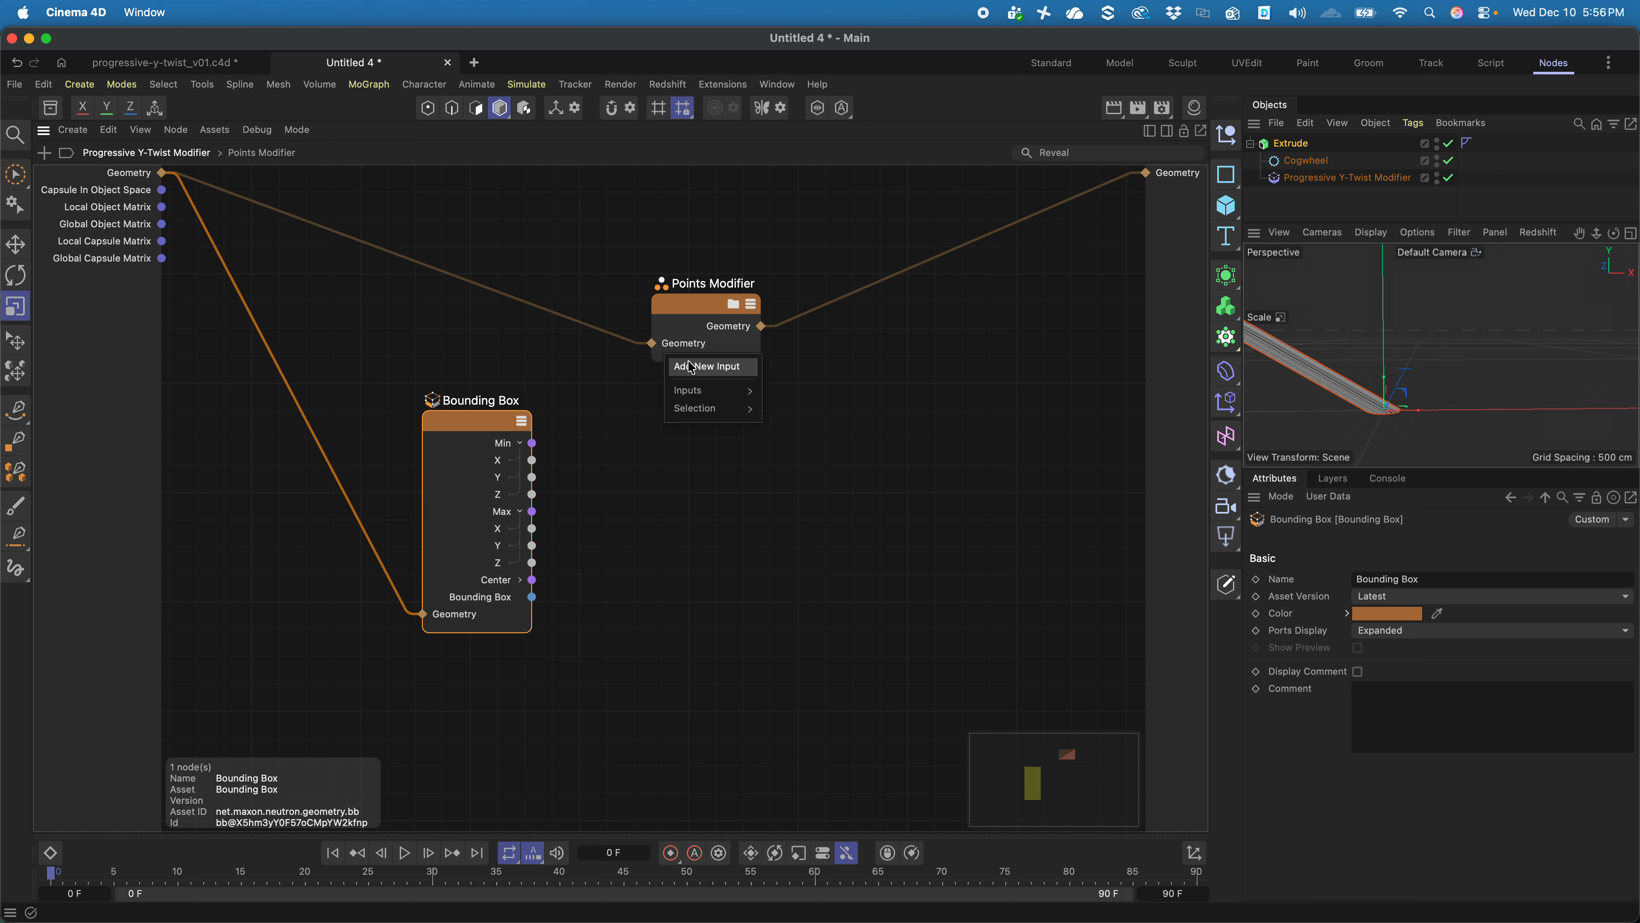
left_click(706, 367)
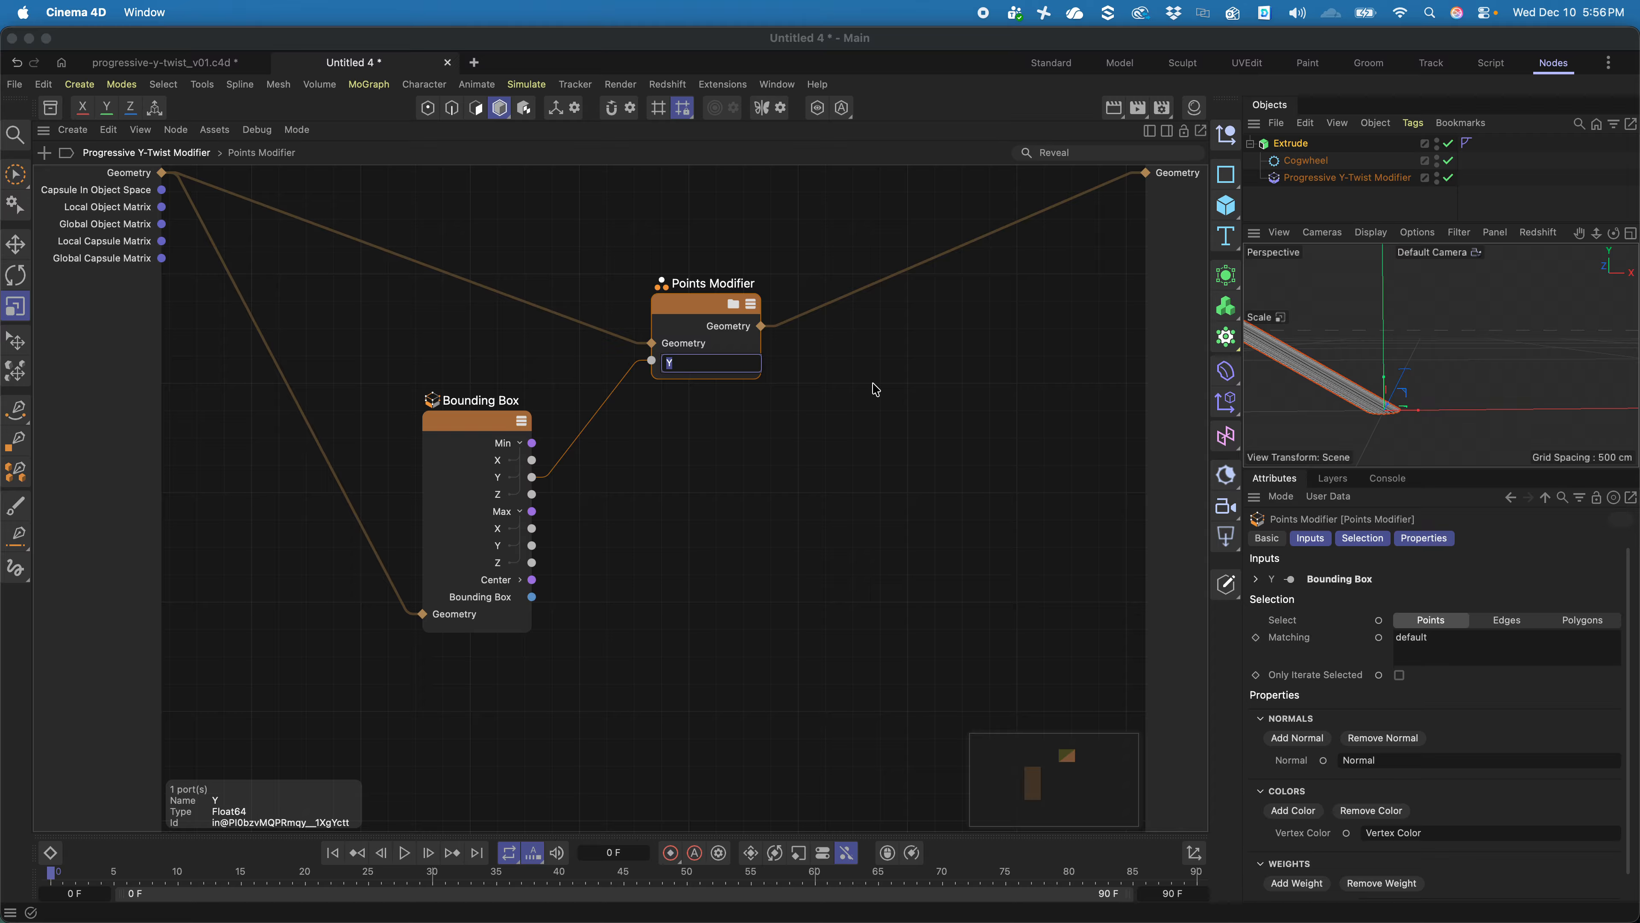
key("Return")
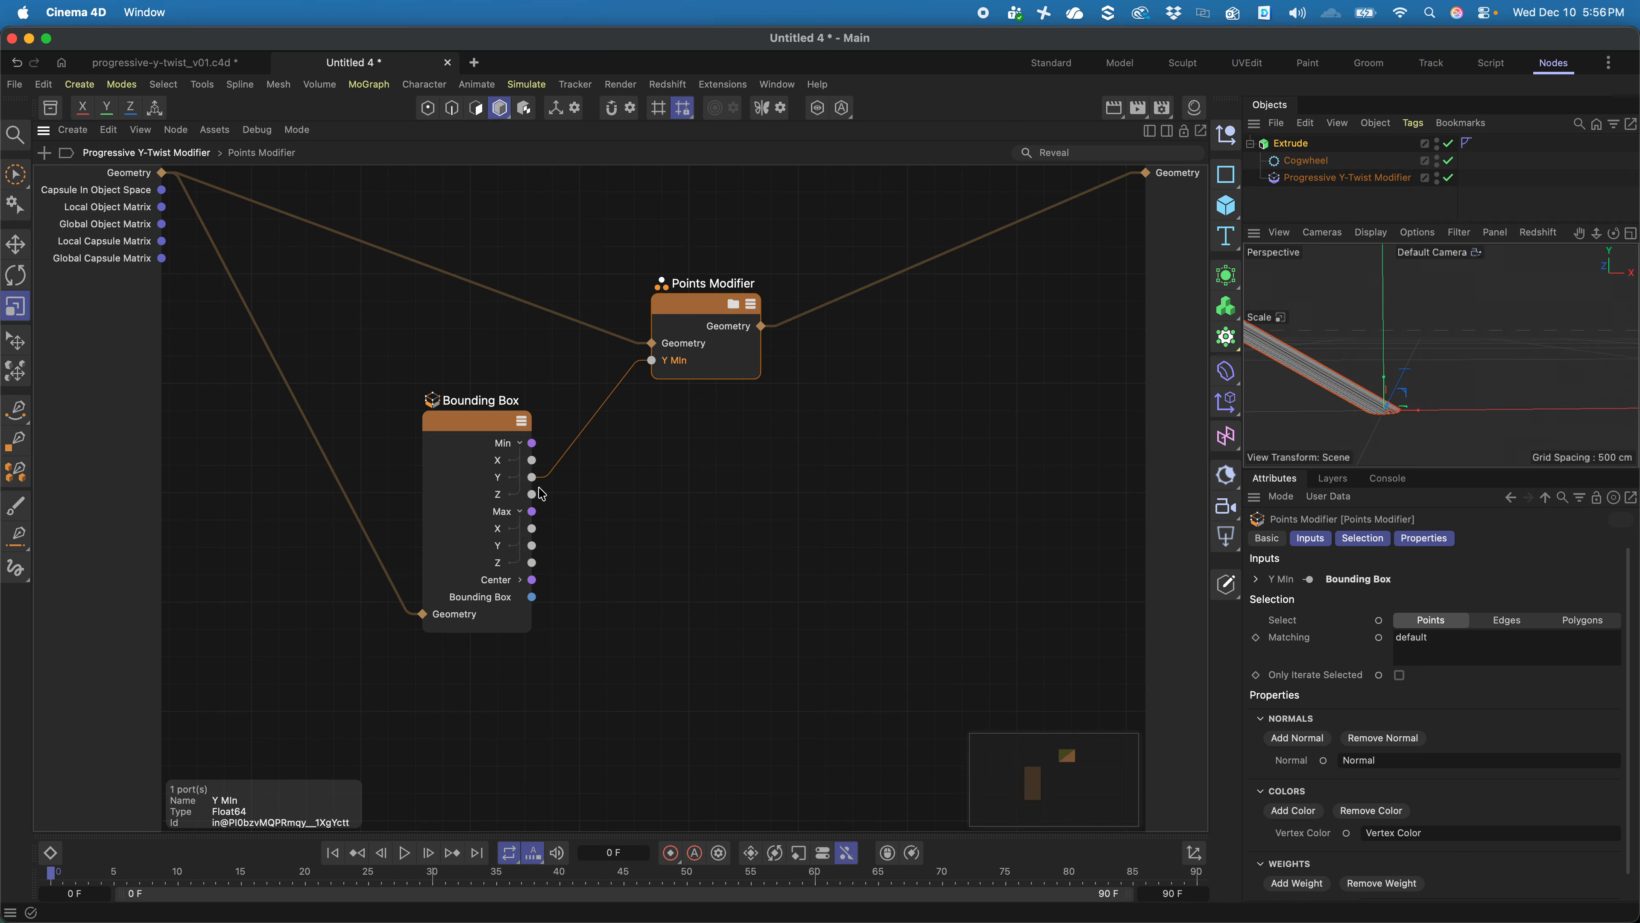
double_click(677, 361)
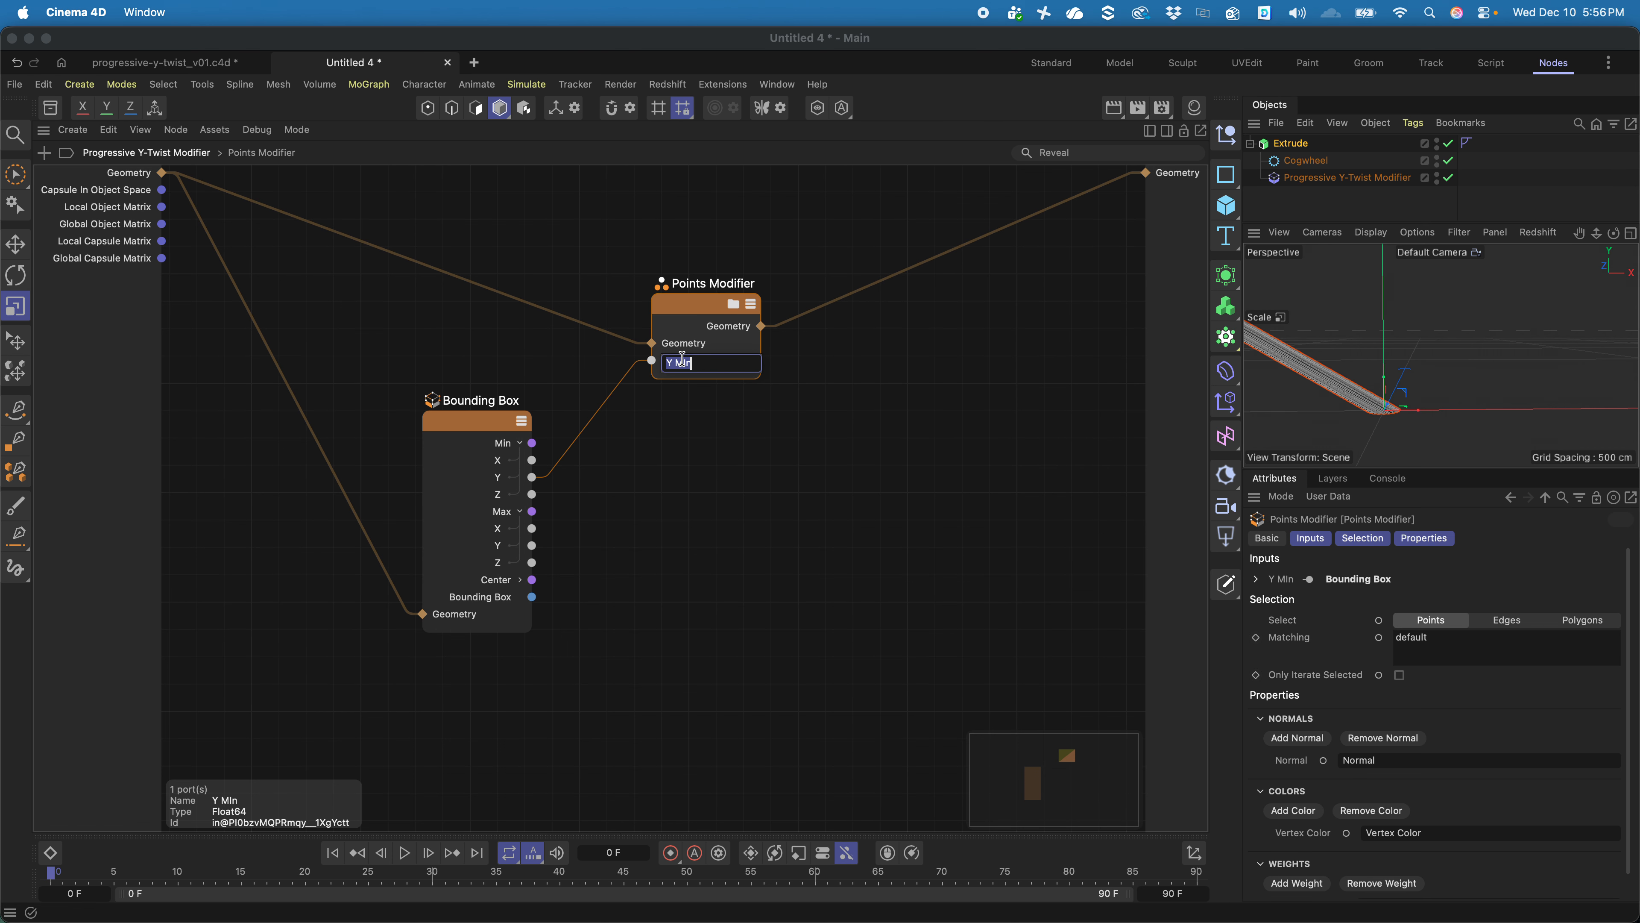
type("y Min")
key("Return")
- Connect the Bounding Box's Max Y to another new Points Modifier input and name it Y Max
left_click_drag(532, 545, 670, 368)
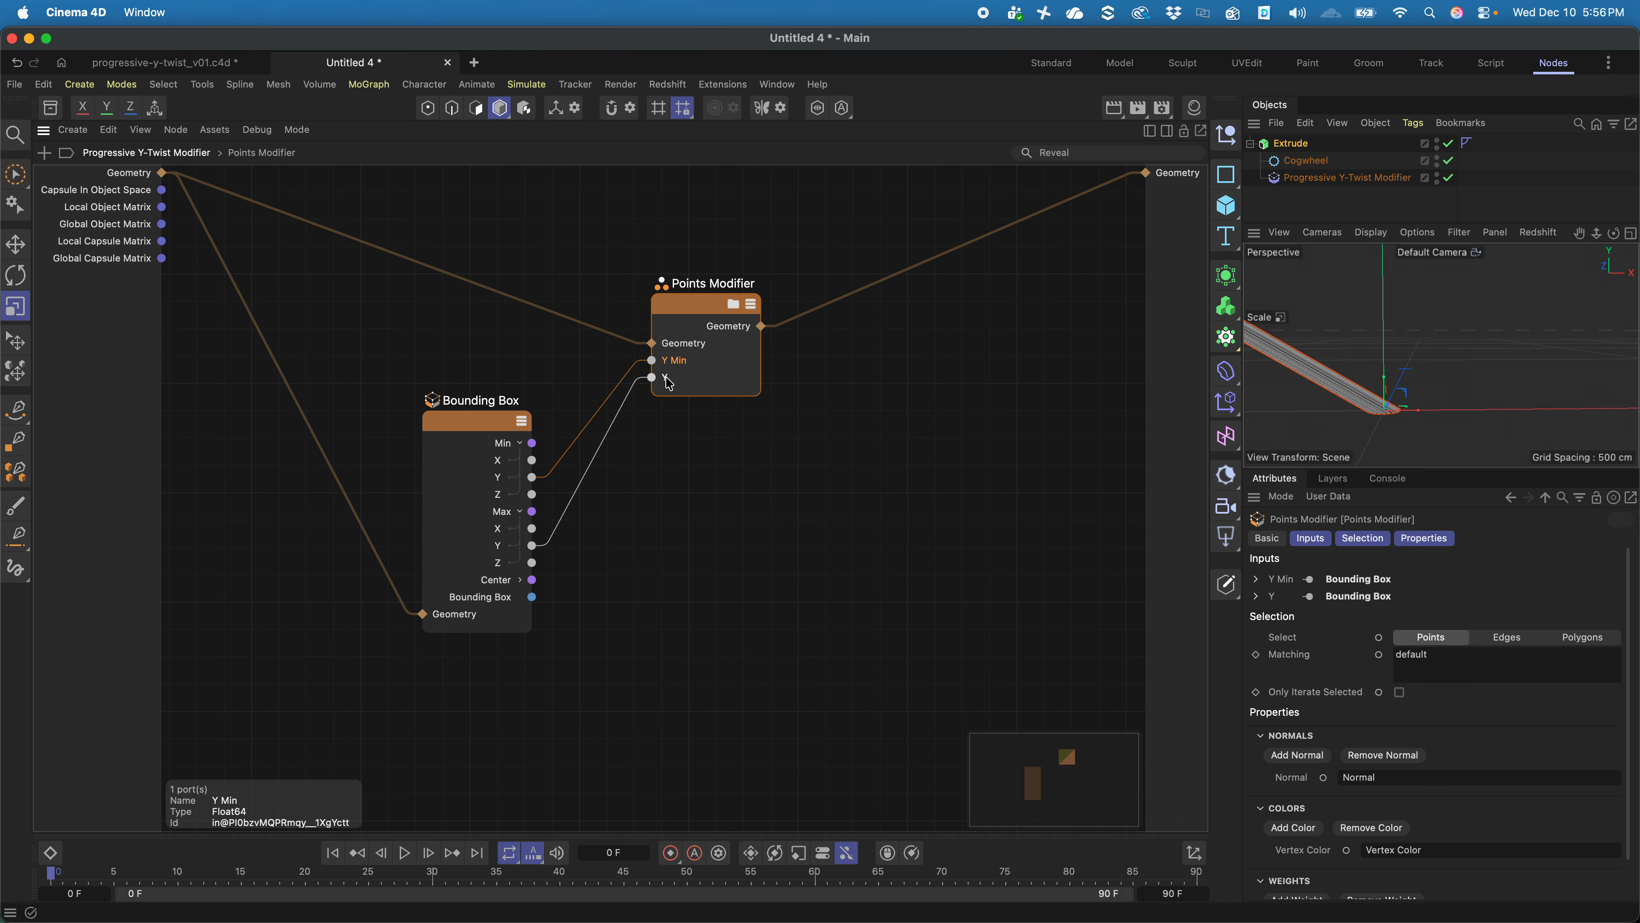
double_click(667, 379)
type("Max")
key("Return")
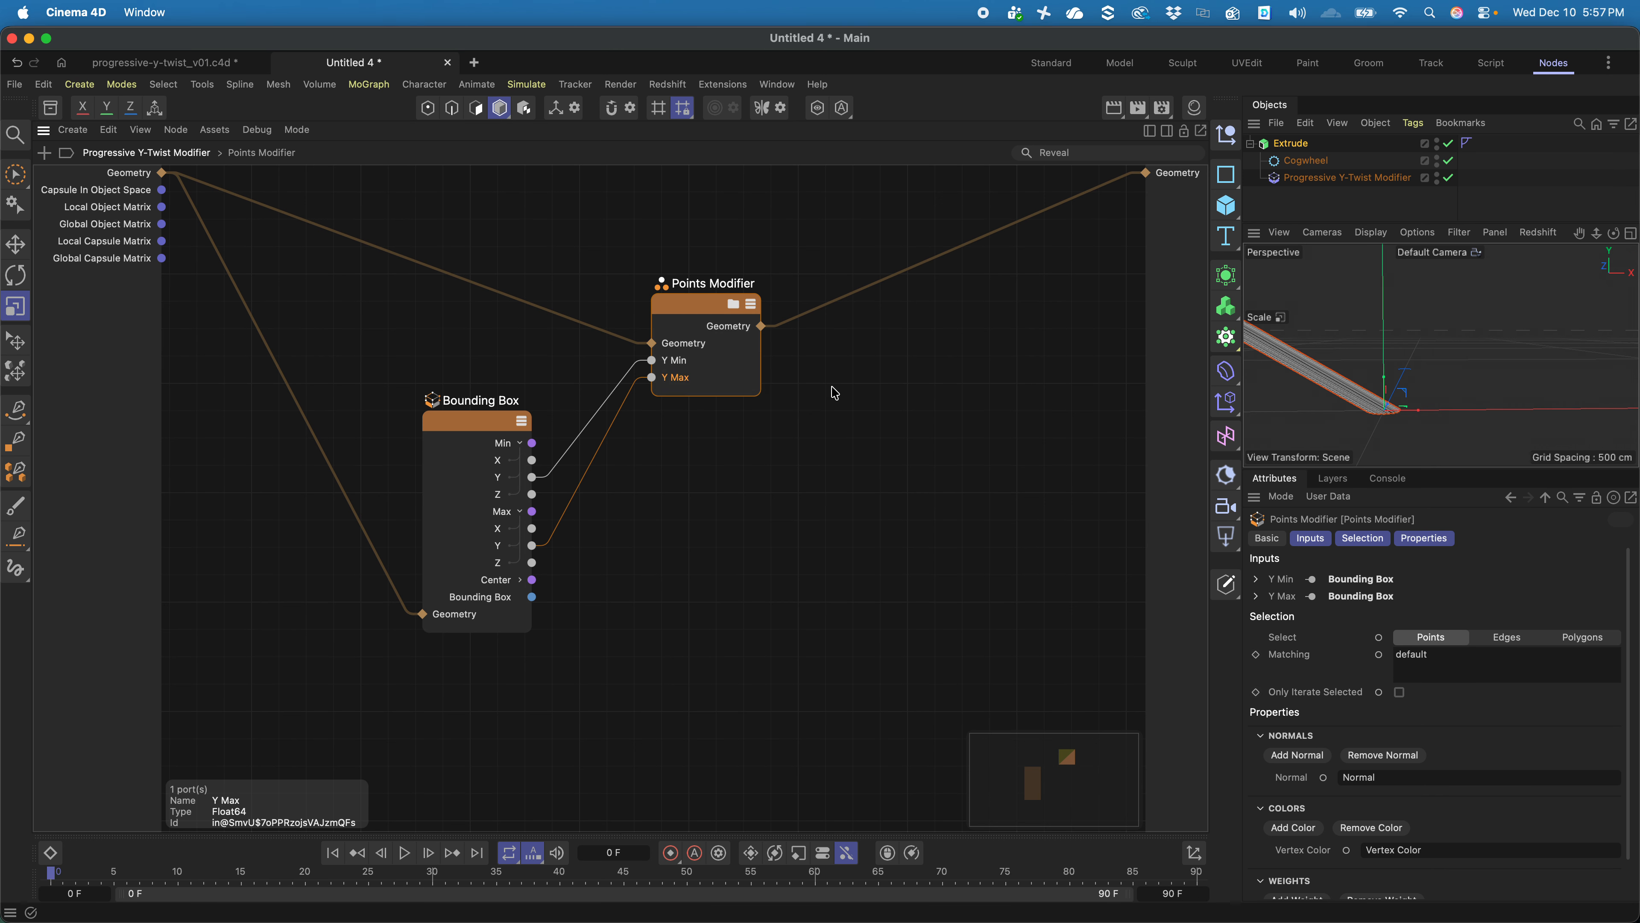
- Rename the two new Points Modifier inputs to BB Y Min and BB Y Max
double_click(666, 361)
left_click(665, 361)
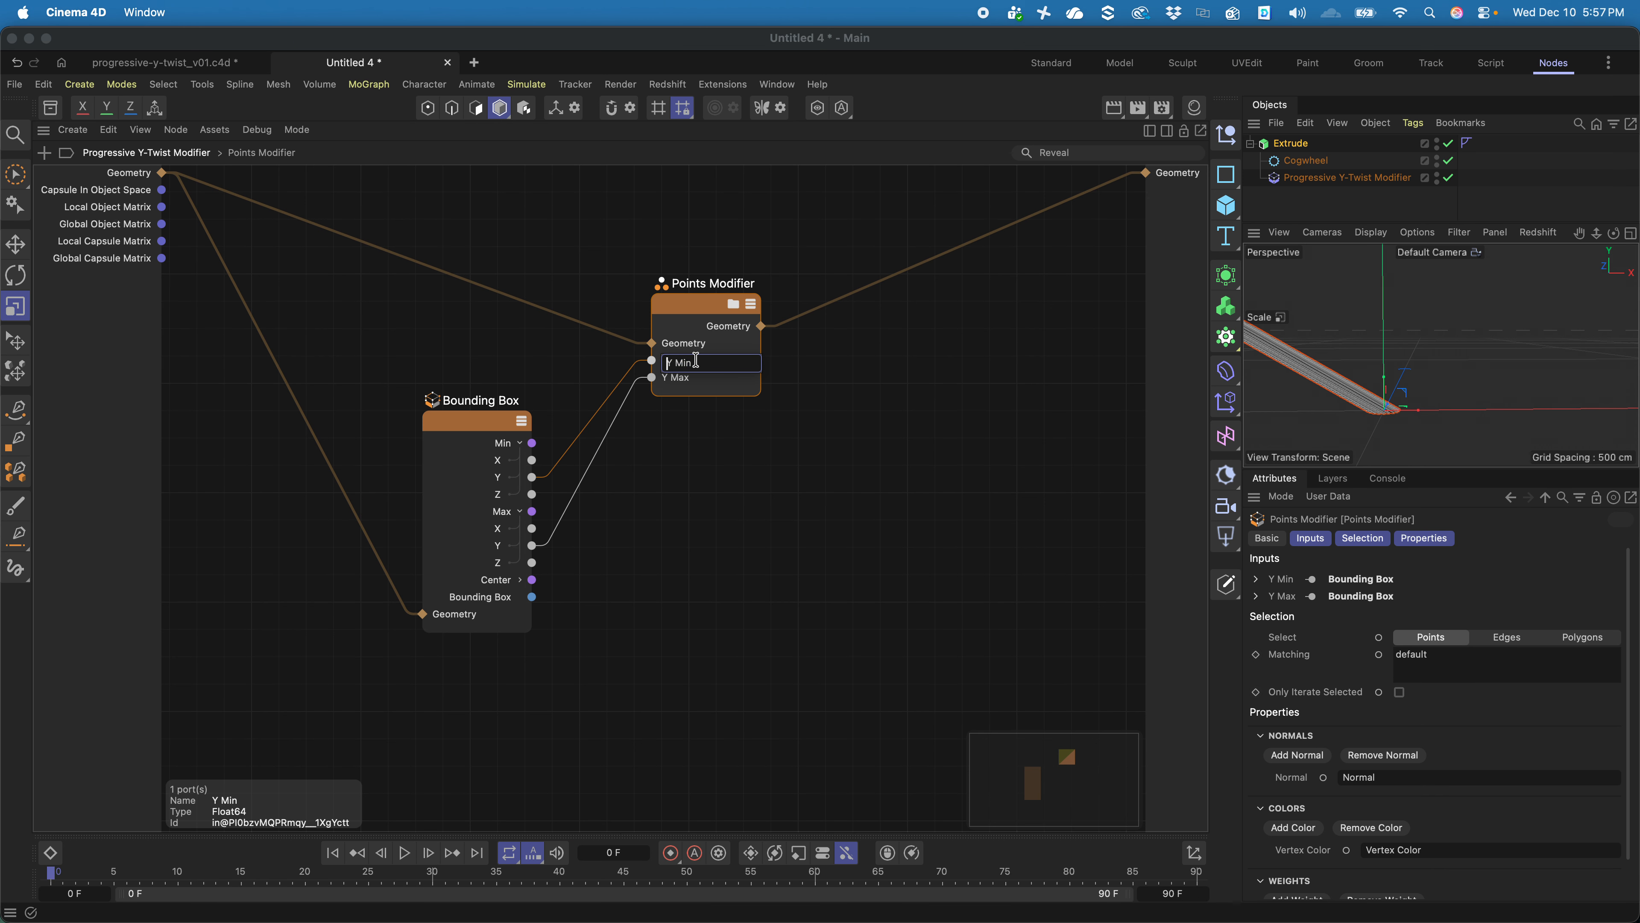
type("BB")
key("Return")
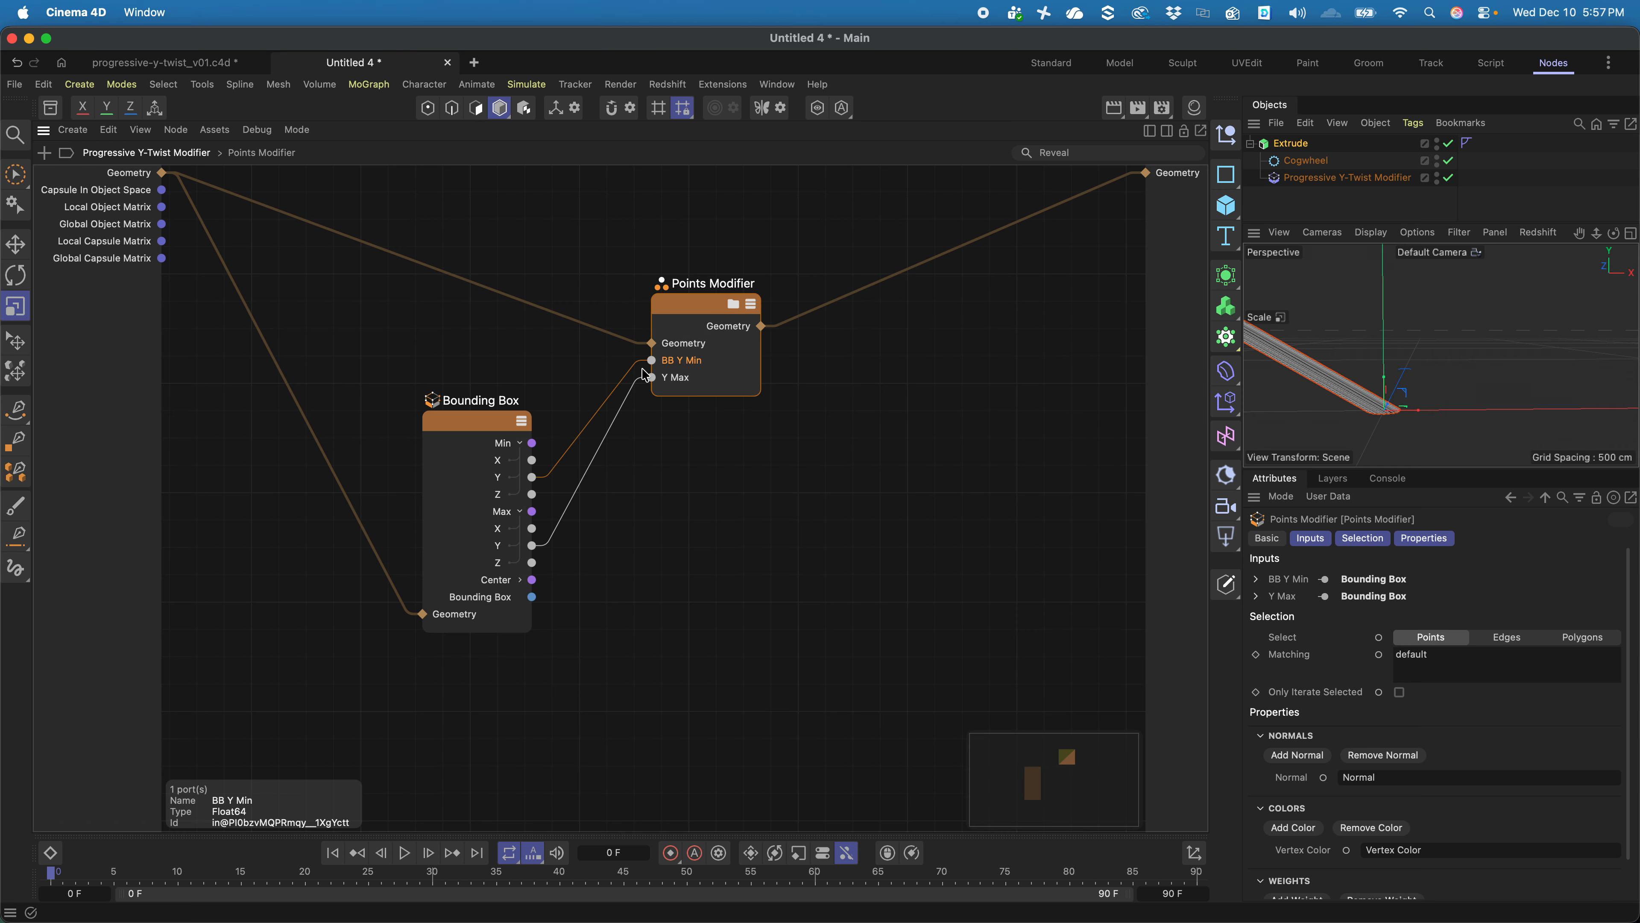
double_click(671, 378)
left_click(665, 379)
type("BB")
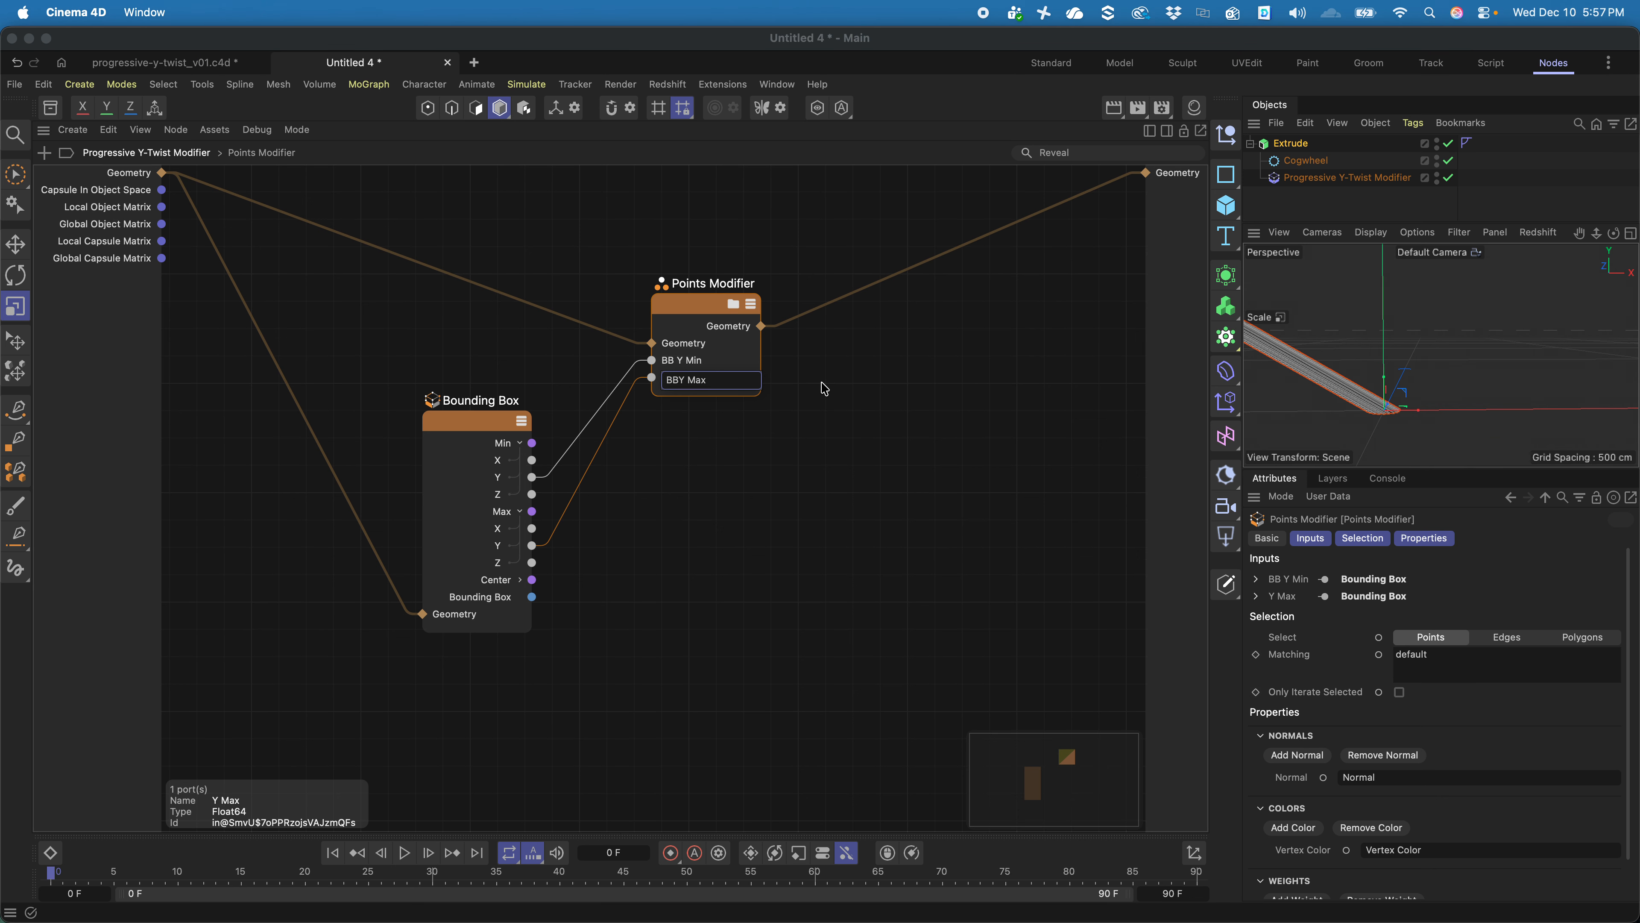
key("Return")
left_click(824, 400)
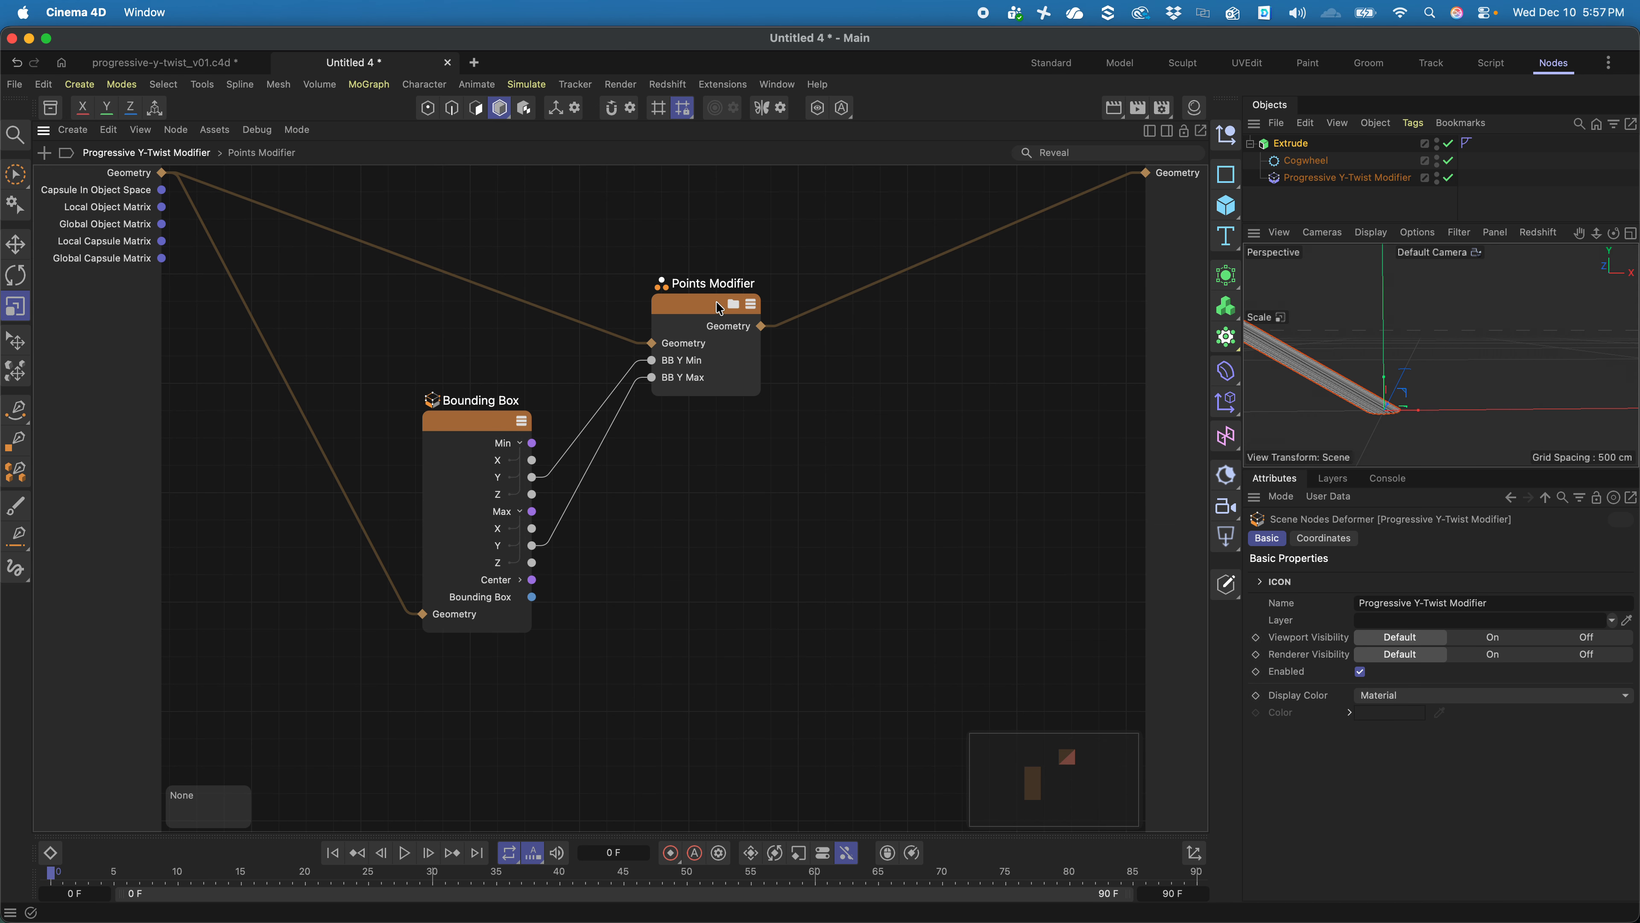
- Inside the Points Modifier, place BB Y Min and BB Y Max together as a floating Inputs node above the Position node
left_click(733, 304)
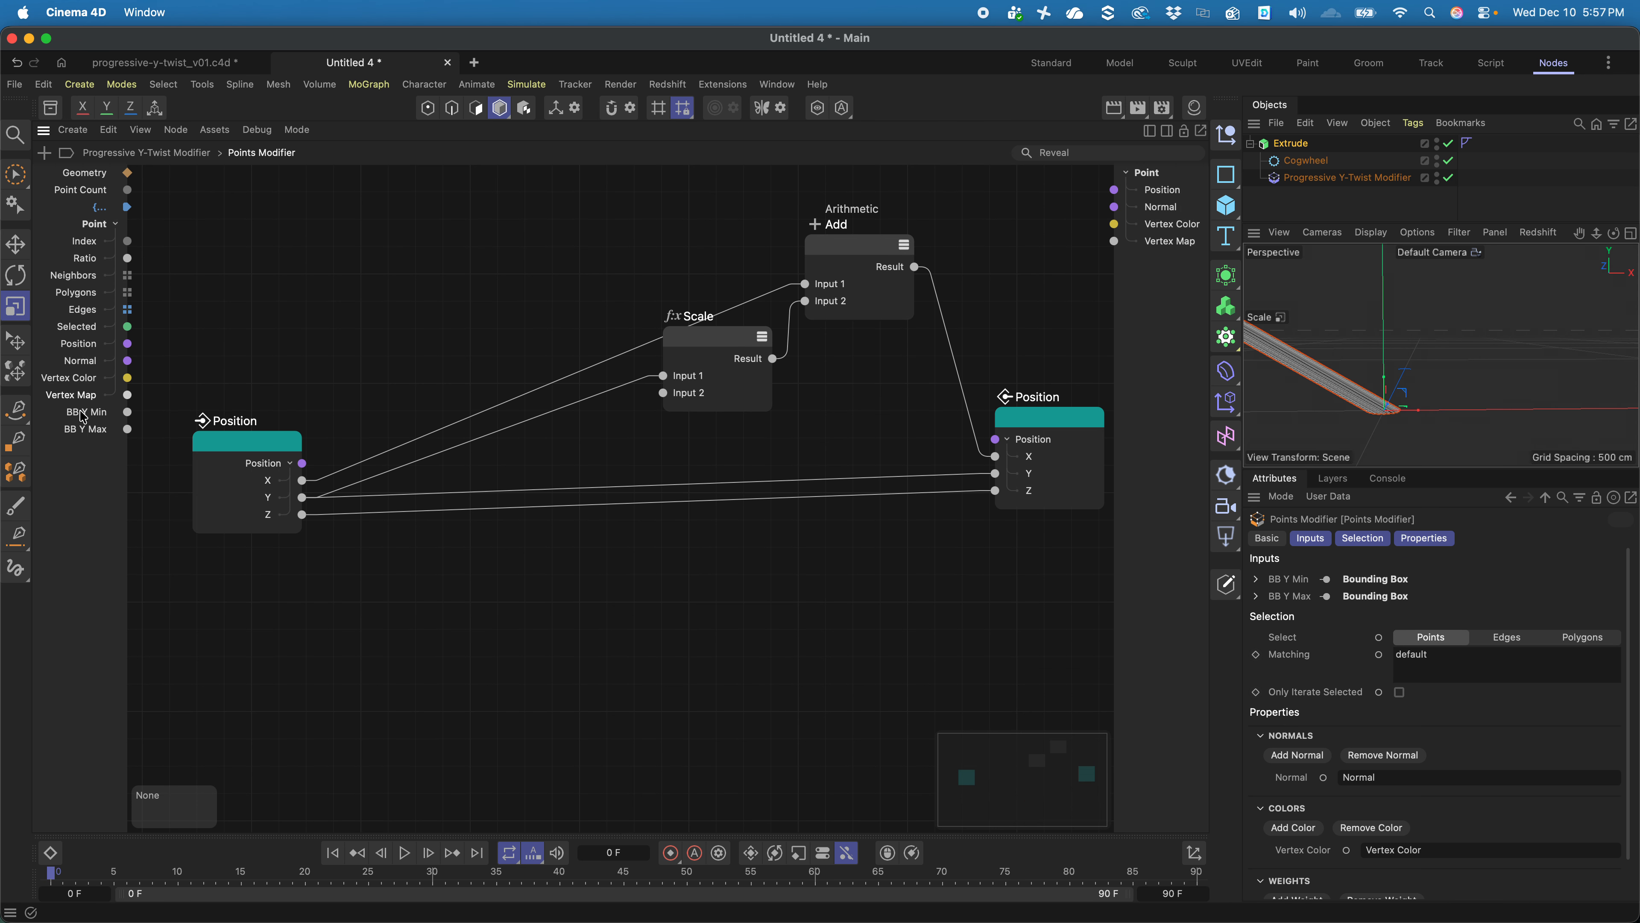
left_click(91, 414)
left_click(95, 433, "shift")
left_click_drag(90, 420, 297, 285)
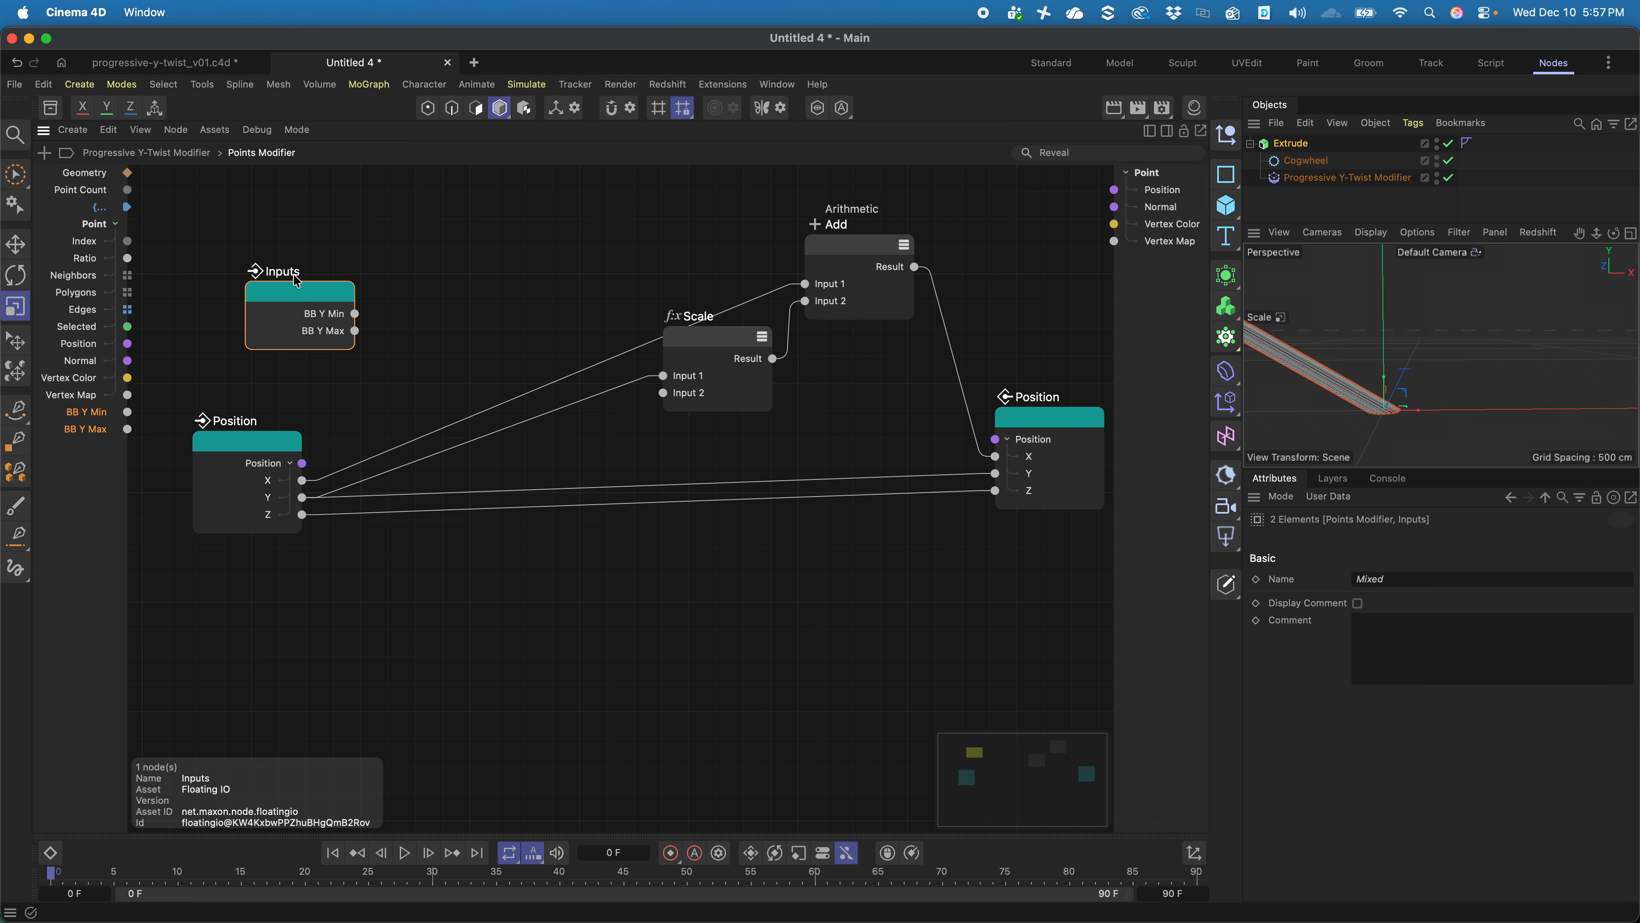
left_click(424, 269)
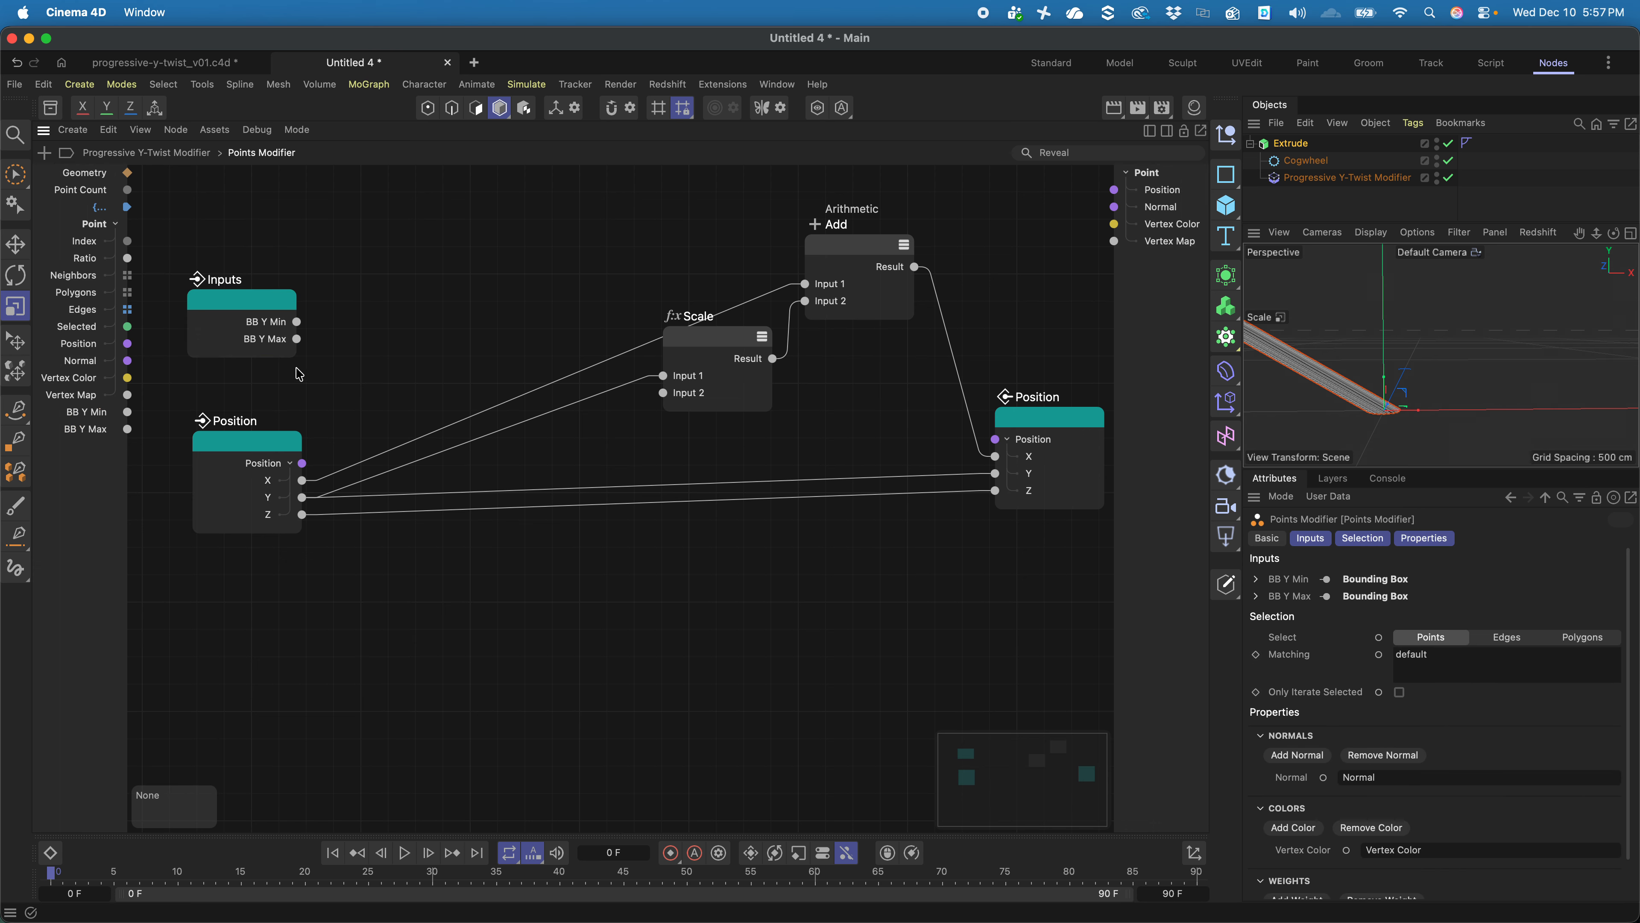
- Add a Range Mapper node, connecting the position's Y to Input, BB Y Min to Input Min and BB Y Max to Input Max
key("shift+c")
type("range ma")
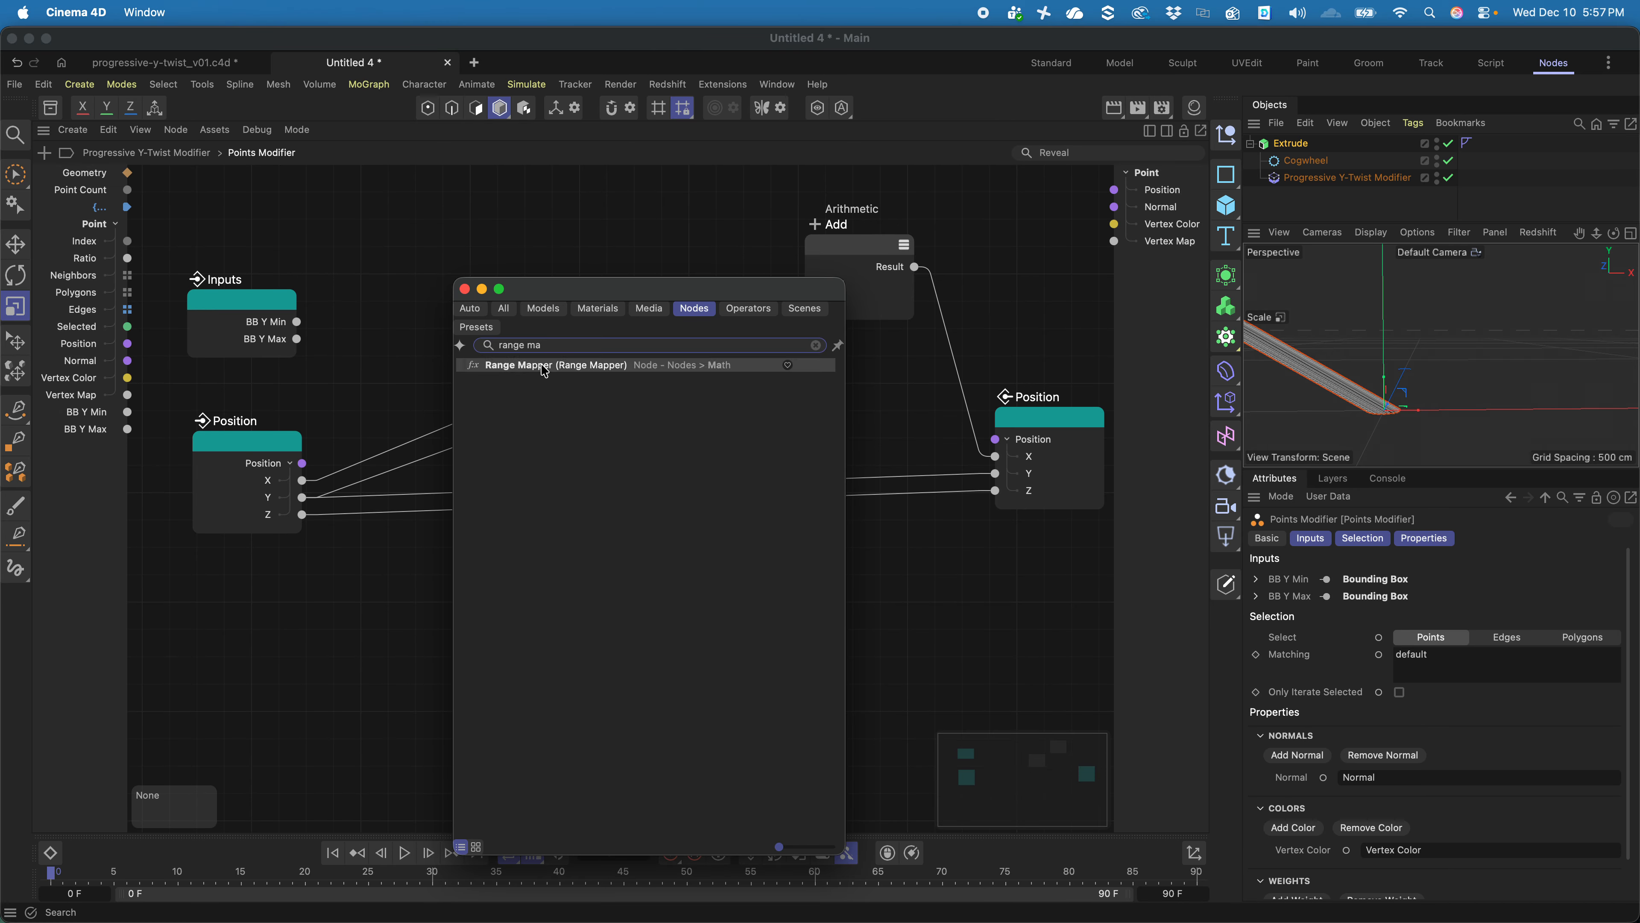
left_click_drag(542, 366, 459, 260)
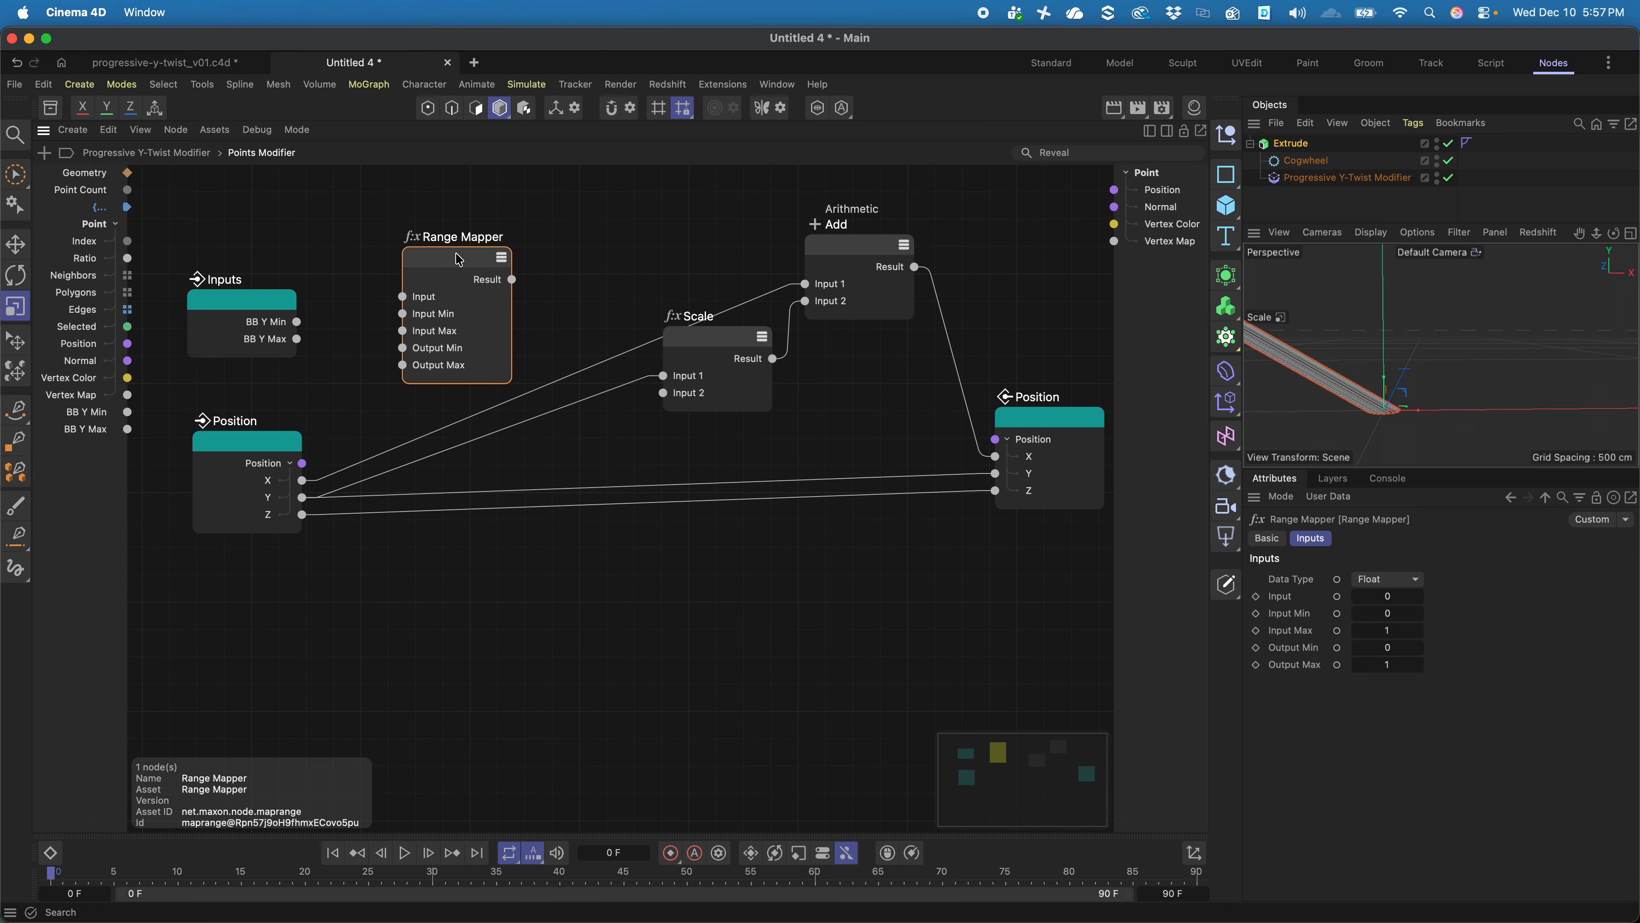
left_click_drag(301, 497, 402, 296)
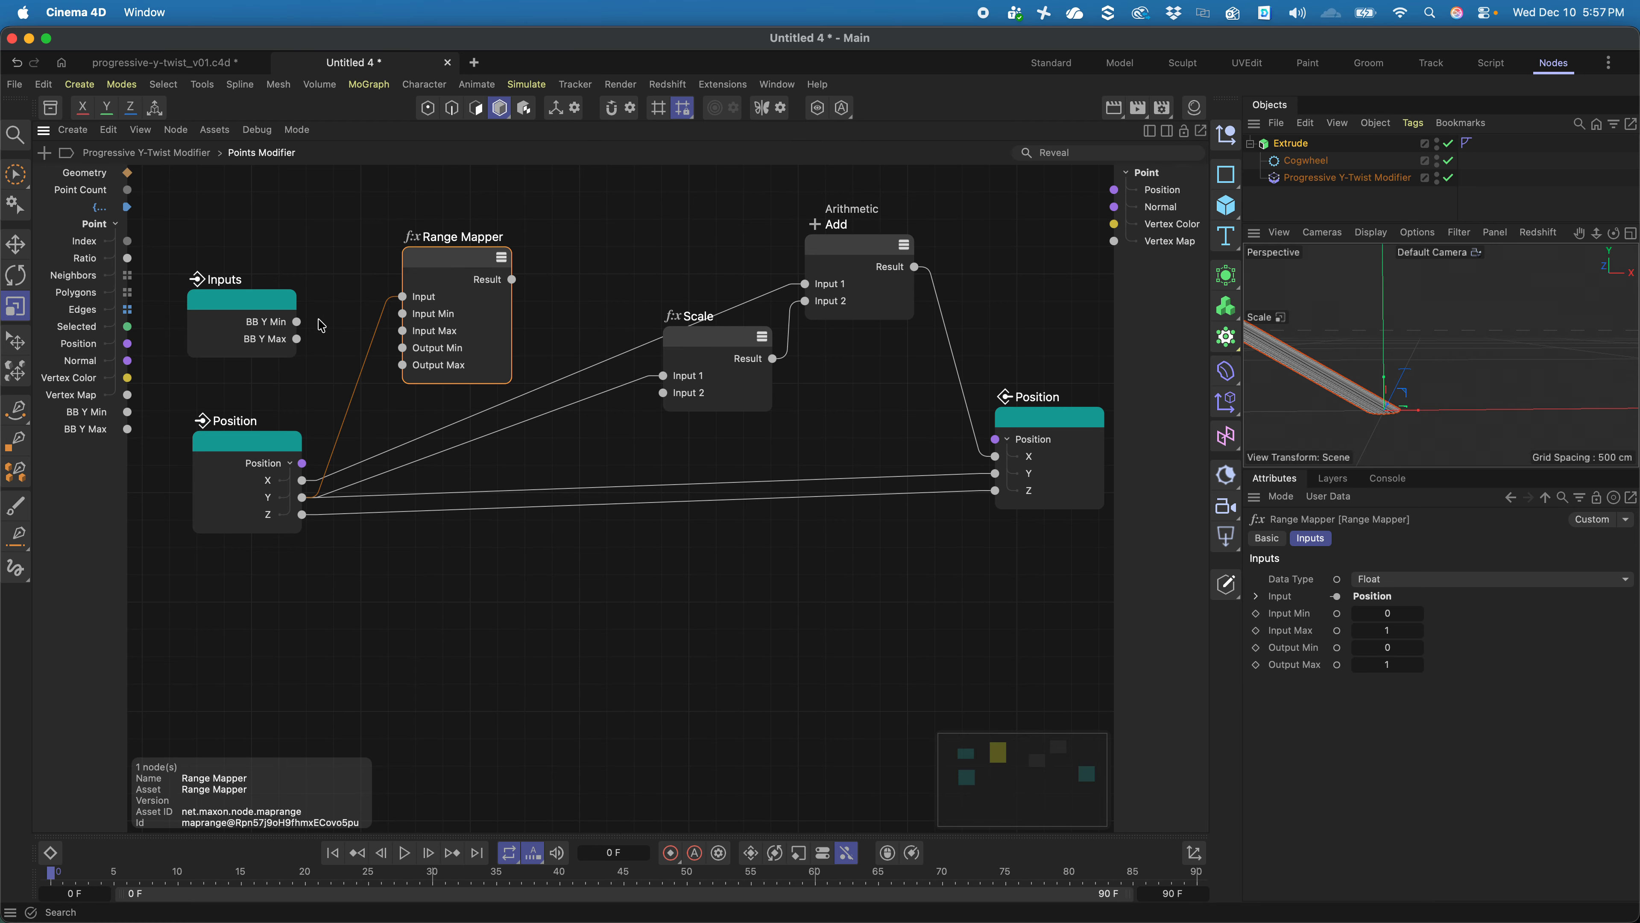
left_click_drag(297, 321, 404, 314)
left_click_drag(297, 339, 403, 331)
left_click_drag(454, 268, 403, 279)
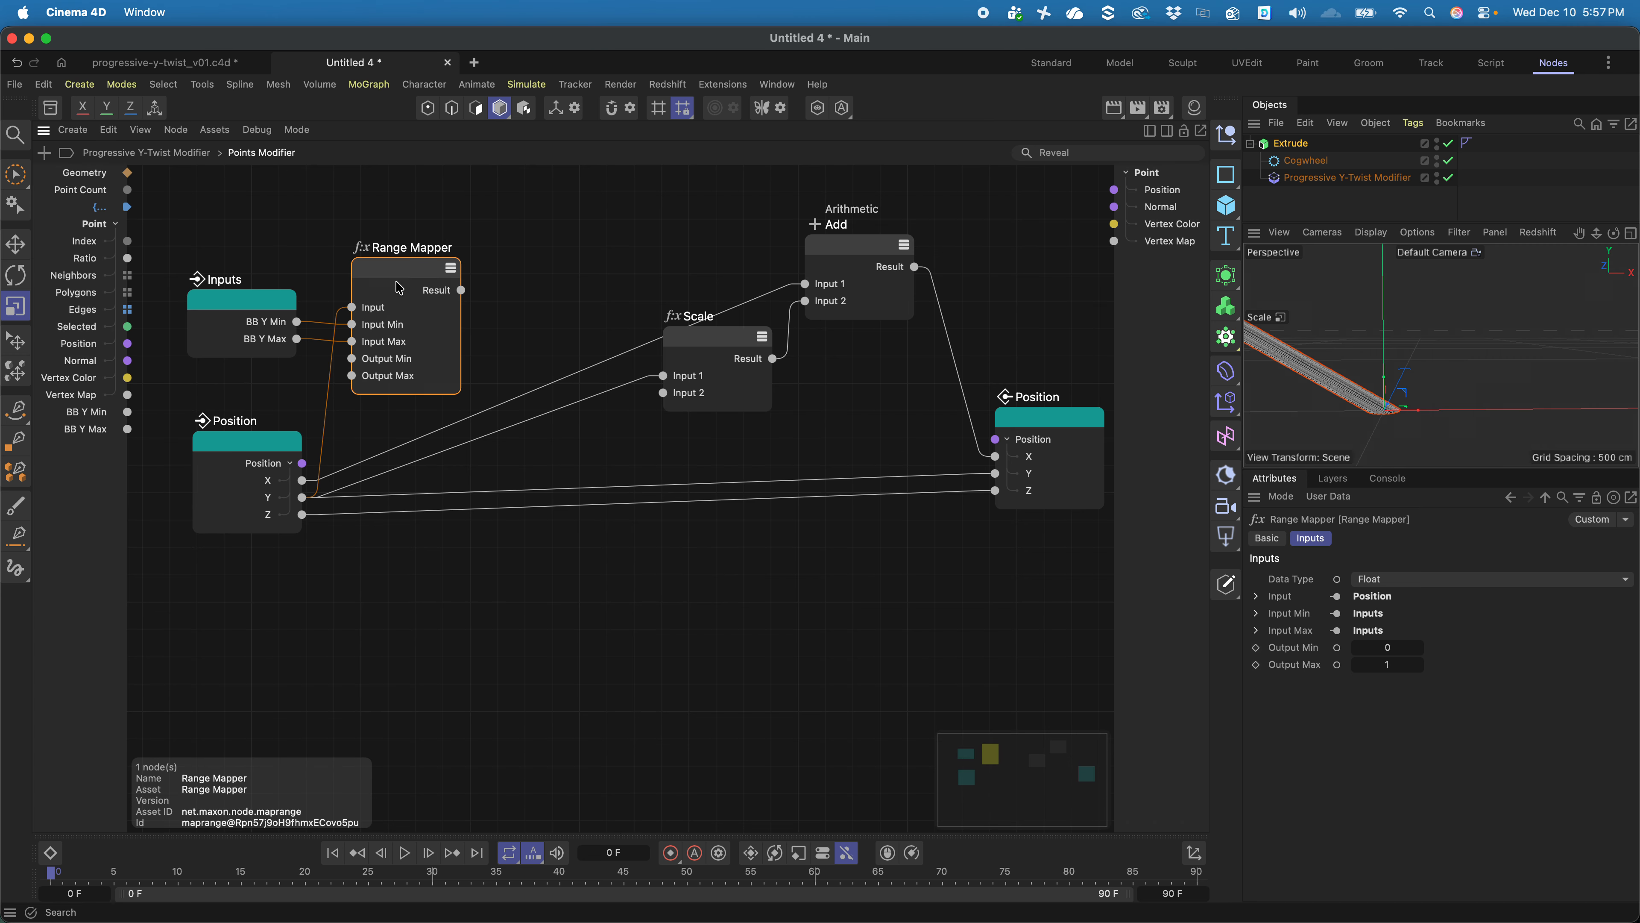
- Check the Range Mapper's Output Min and Output Max, and align the Range Mapper and Inputs nodes near the input Position node
left_click(386, 359)
left_click(383, 375, "shift")
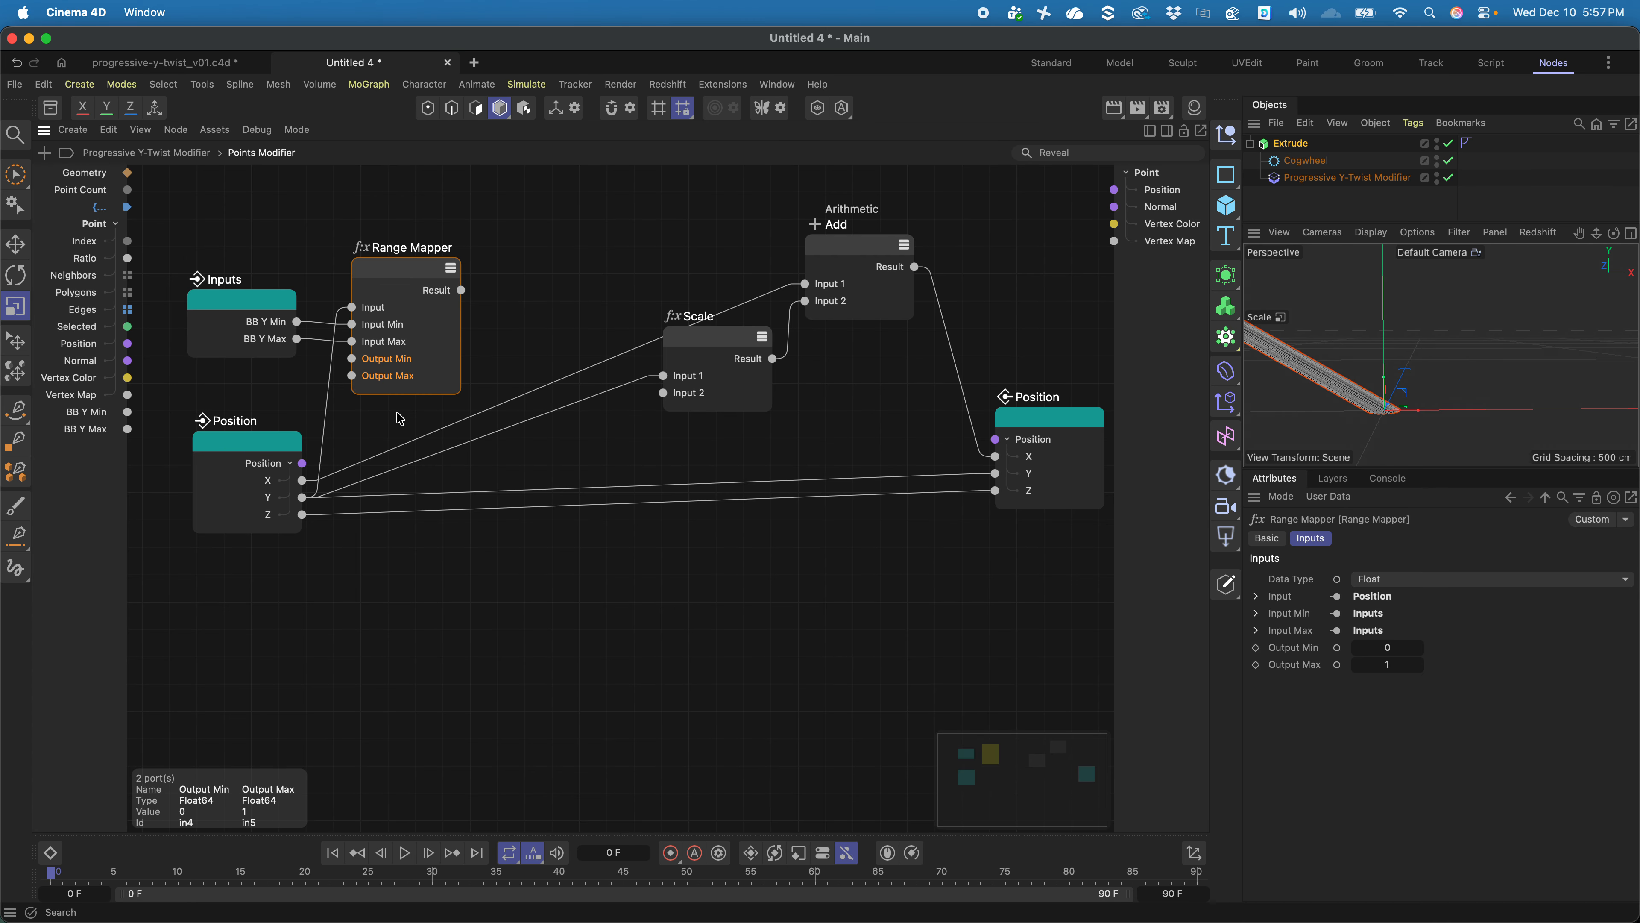
left_click(767, 683)
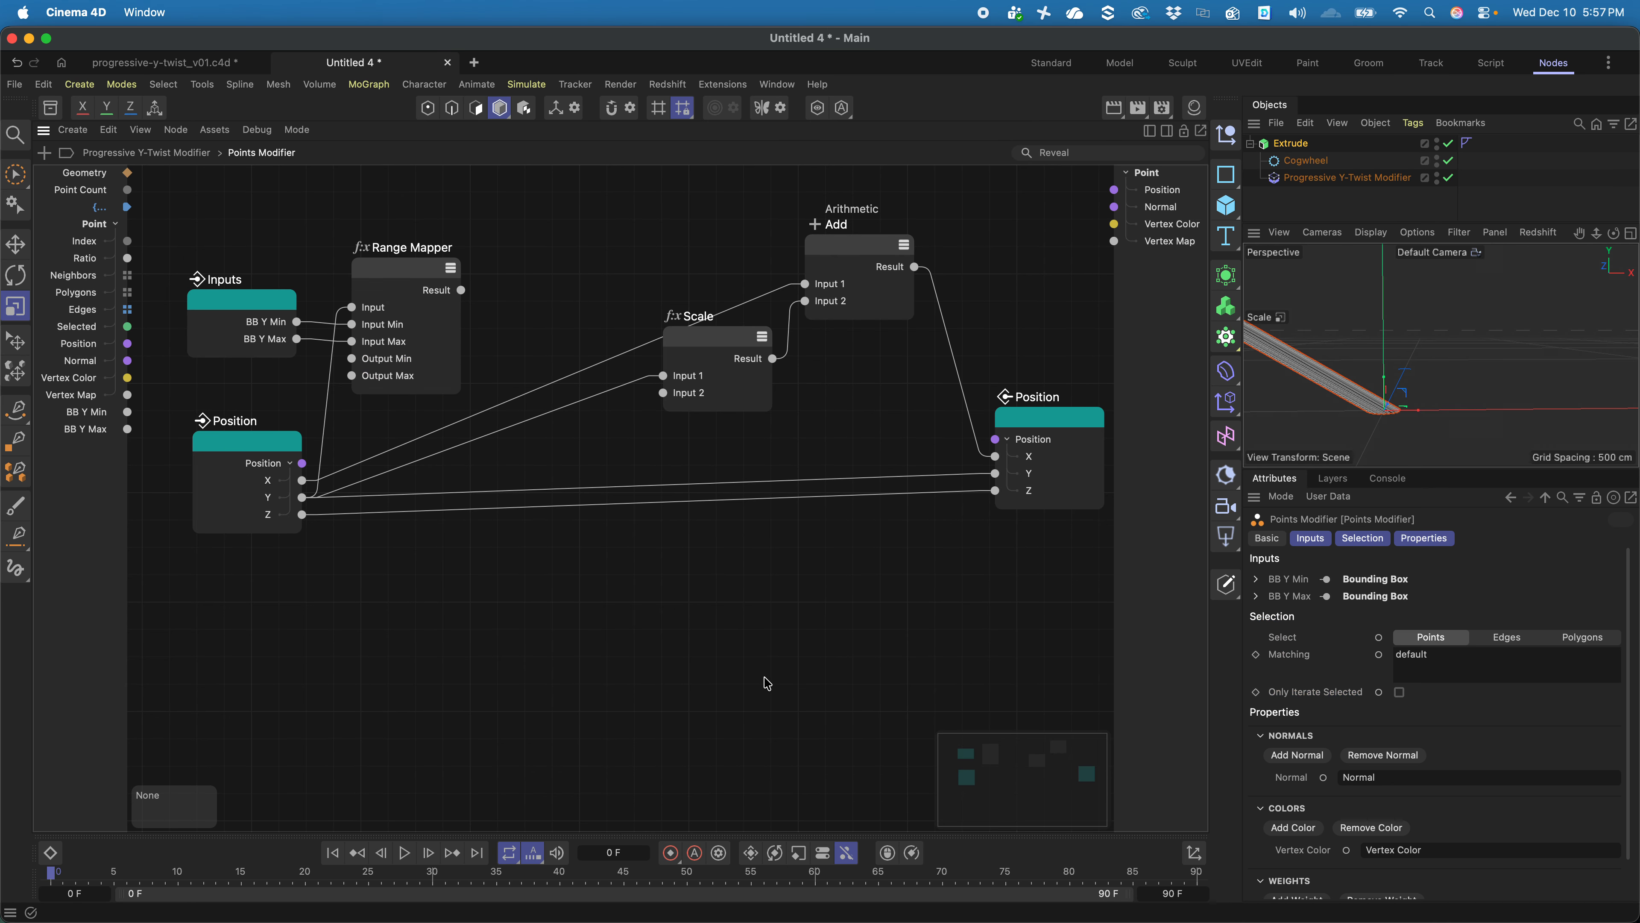
left_click_drag(402, 286, 391, 303)
left_click(264, 295, "shift")
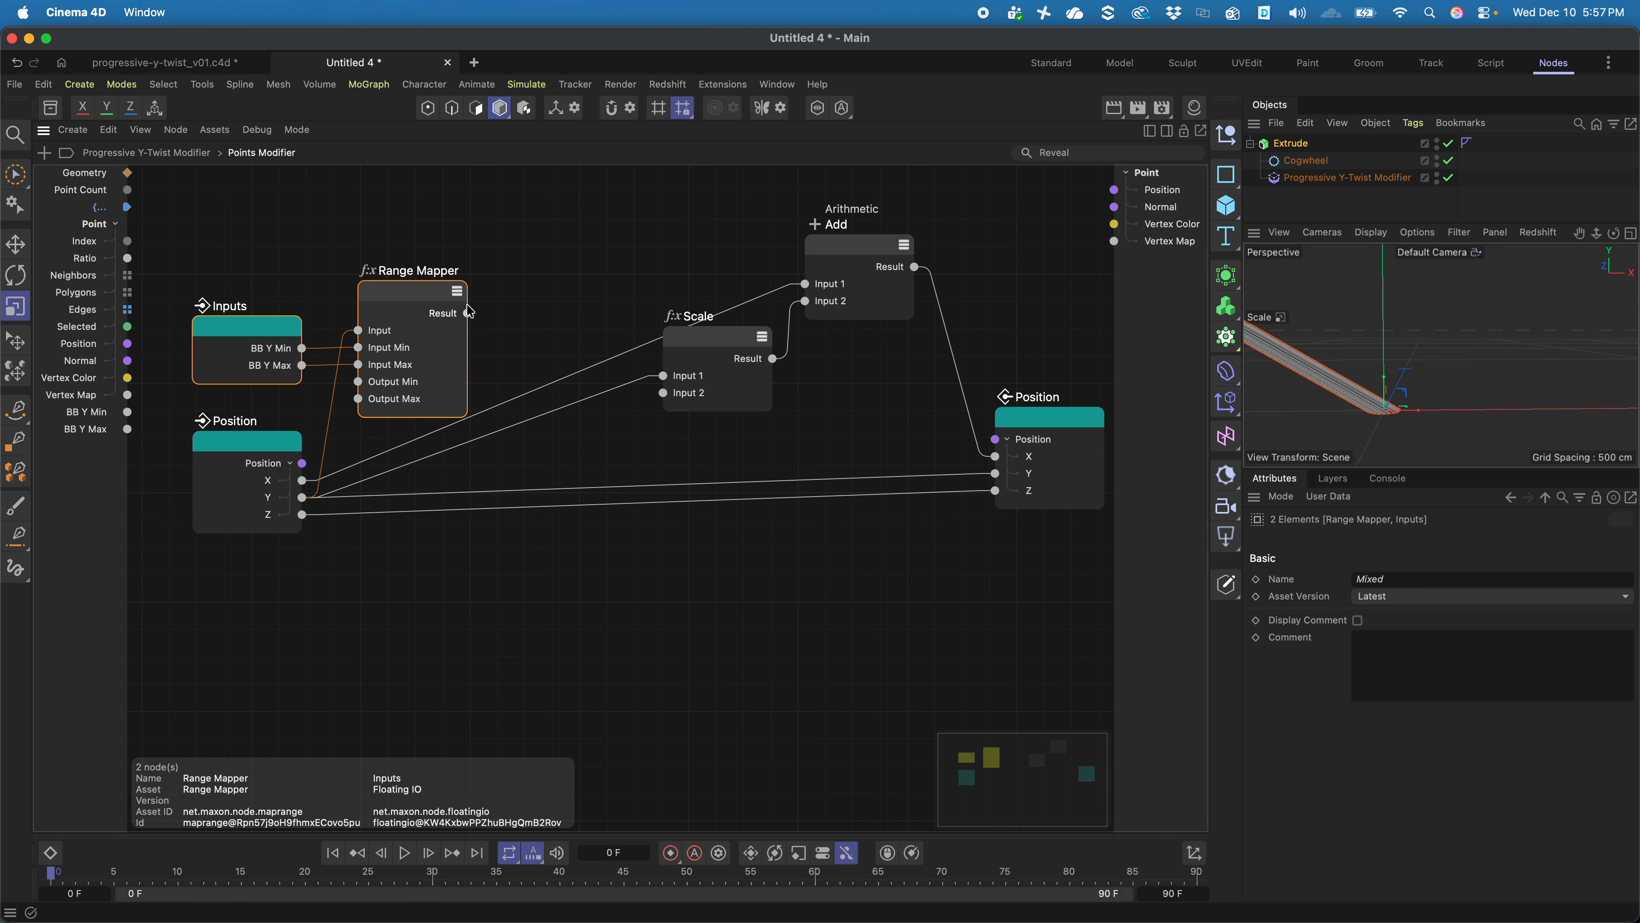
left_click(542, 308)
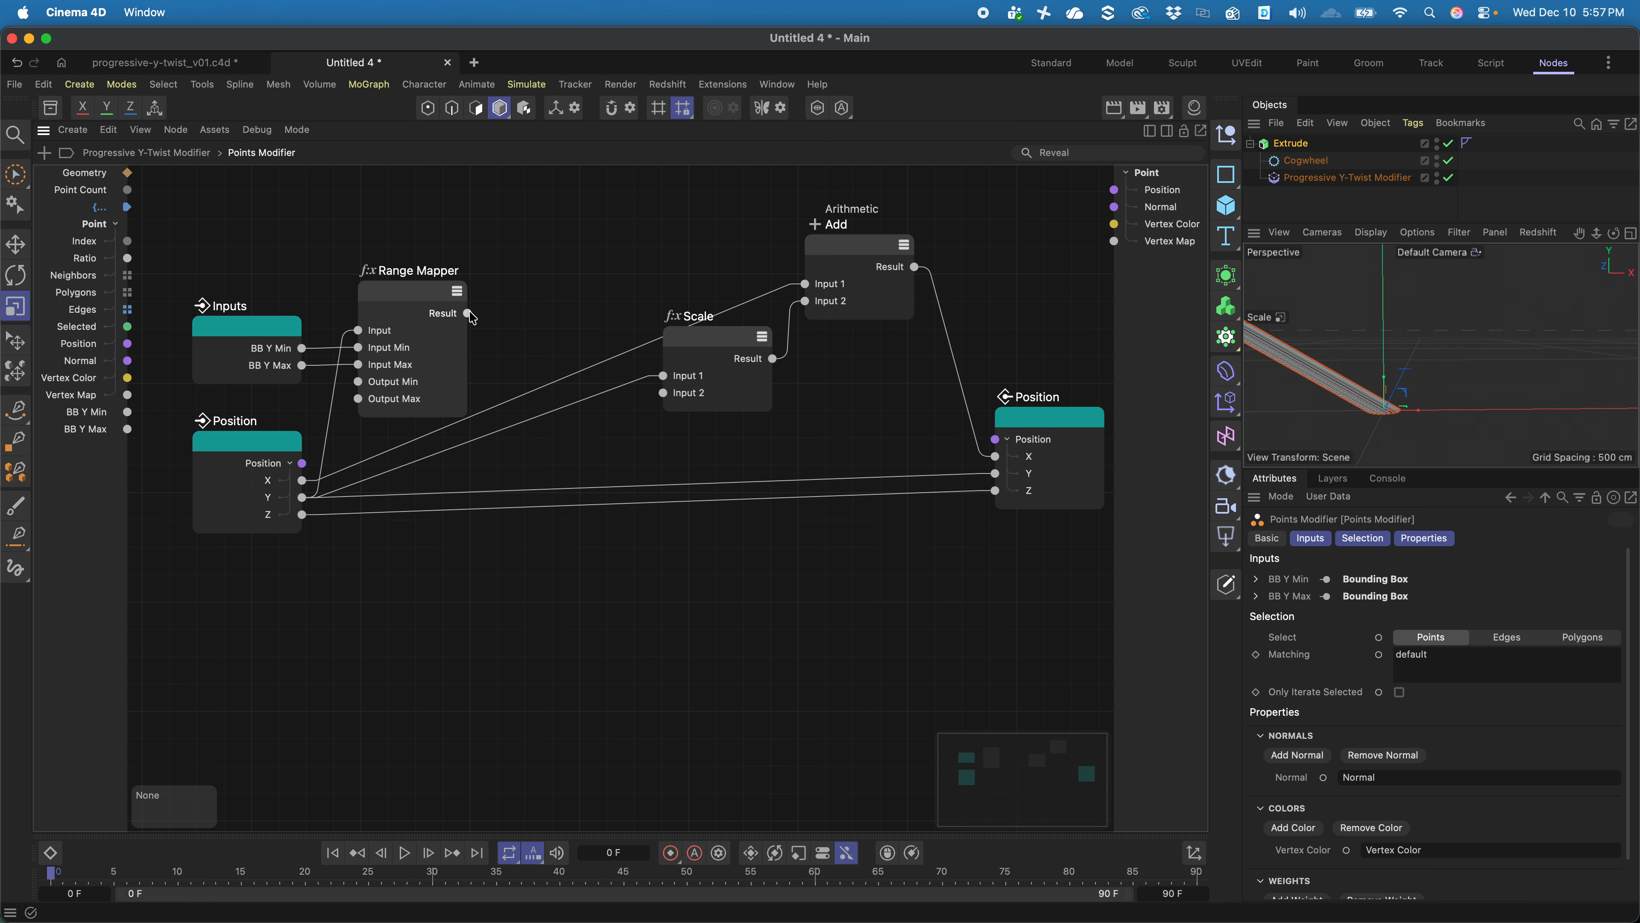
- Connect the Range Mapper's result to the Scale node's Input 2 in place of the position's Y on Input 1, and raise Input 1's value
left_click_drag(745, 344, 735, 390)
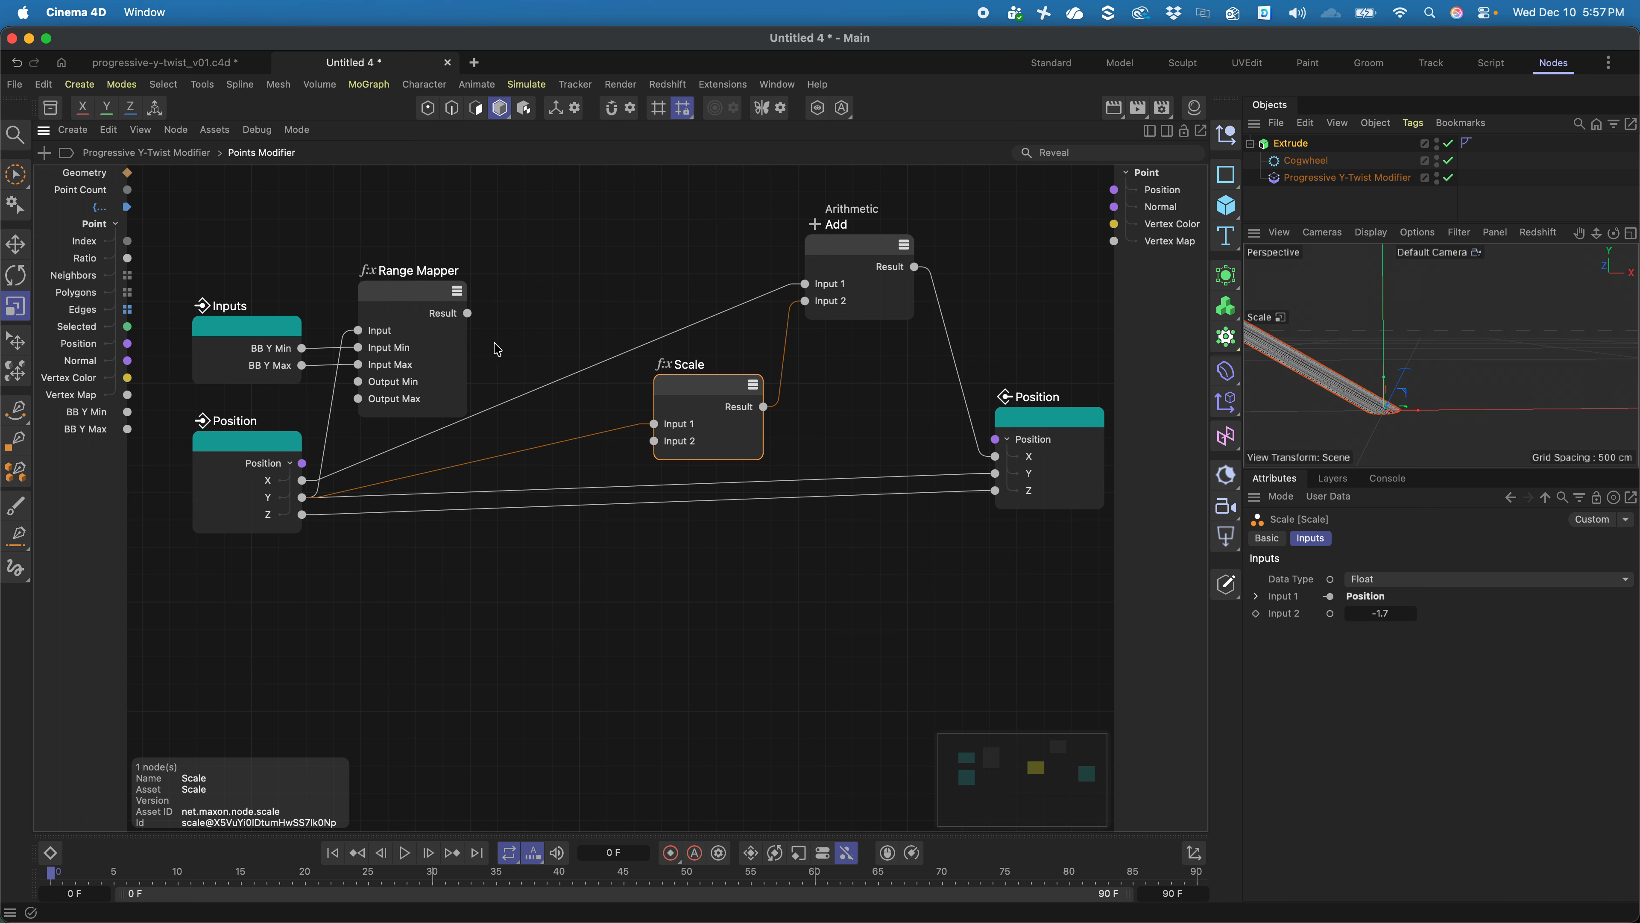
left_click_drag(469, 315, 662, 443)
left_click_drag(644, 425, 547, 439)
left_click_drag(403, 299, 535, 432)
left_click_drag(712, 387, 699, 390)
left_click_drag(548, 421, 551, 415)
left_click(693, 391)
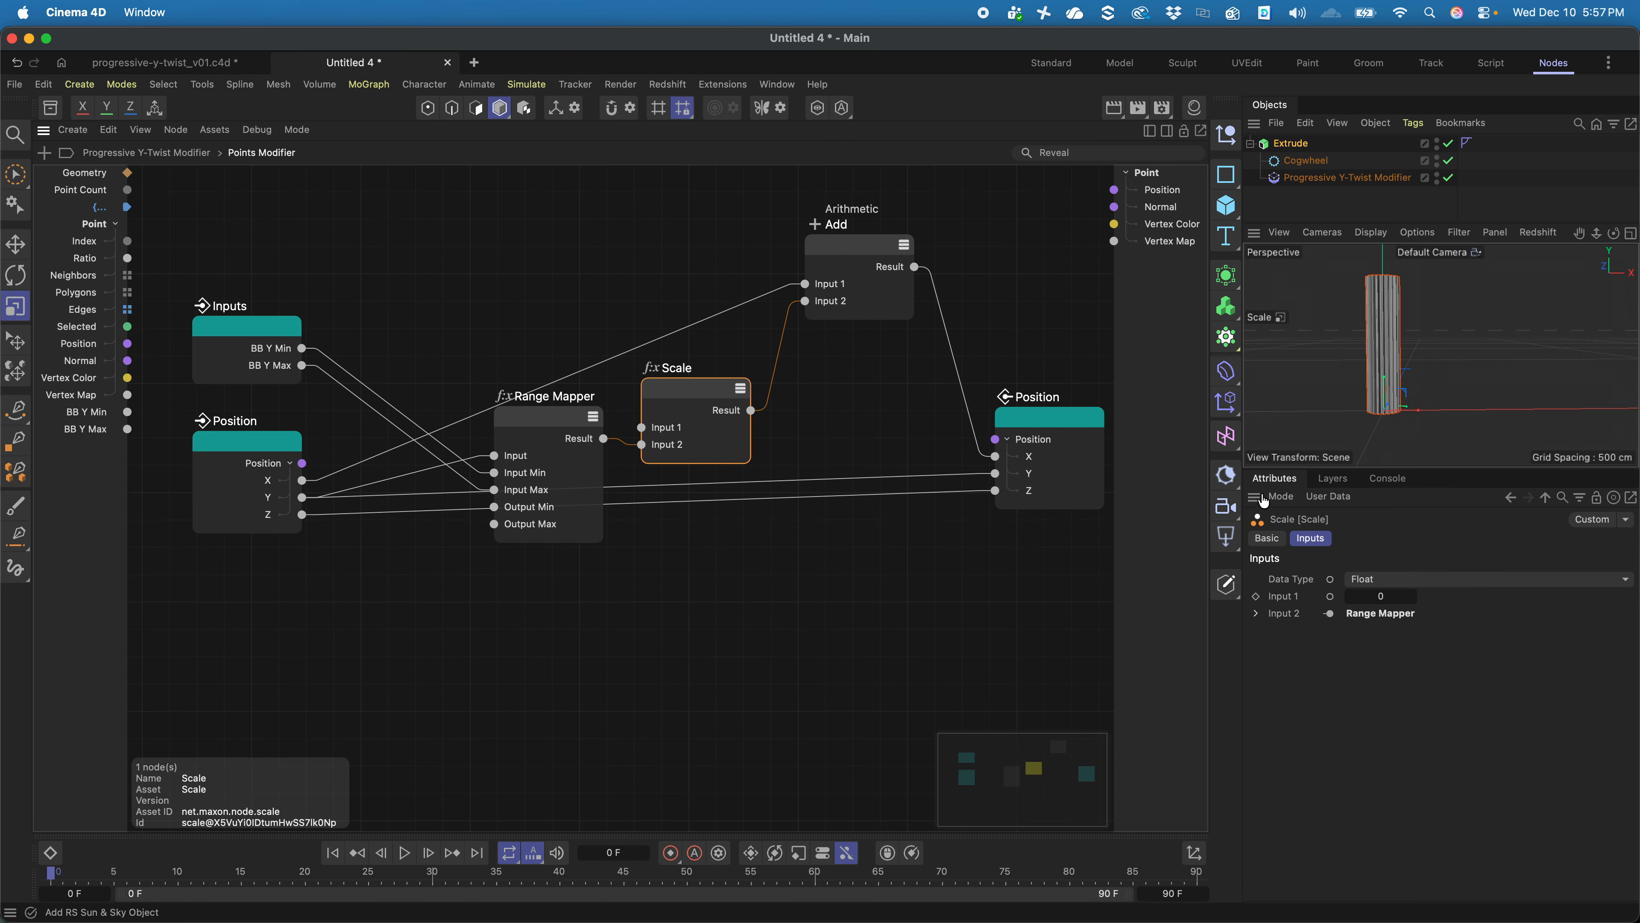
left_click_drag(1381, 596, 1425, 596)
- Move the Scale, Add and output Position nodes away from the Range Mapper to open space between them
left_click_drag(545, 417, 434, 416)
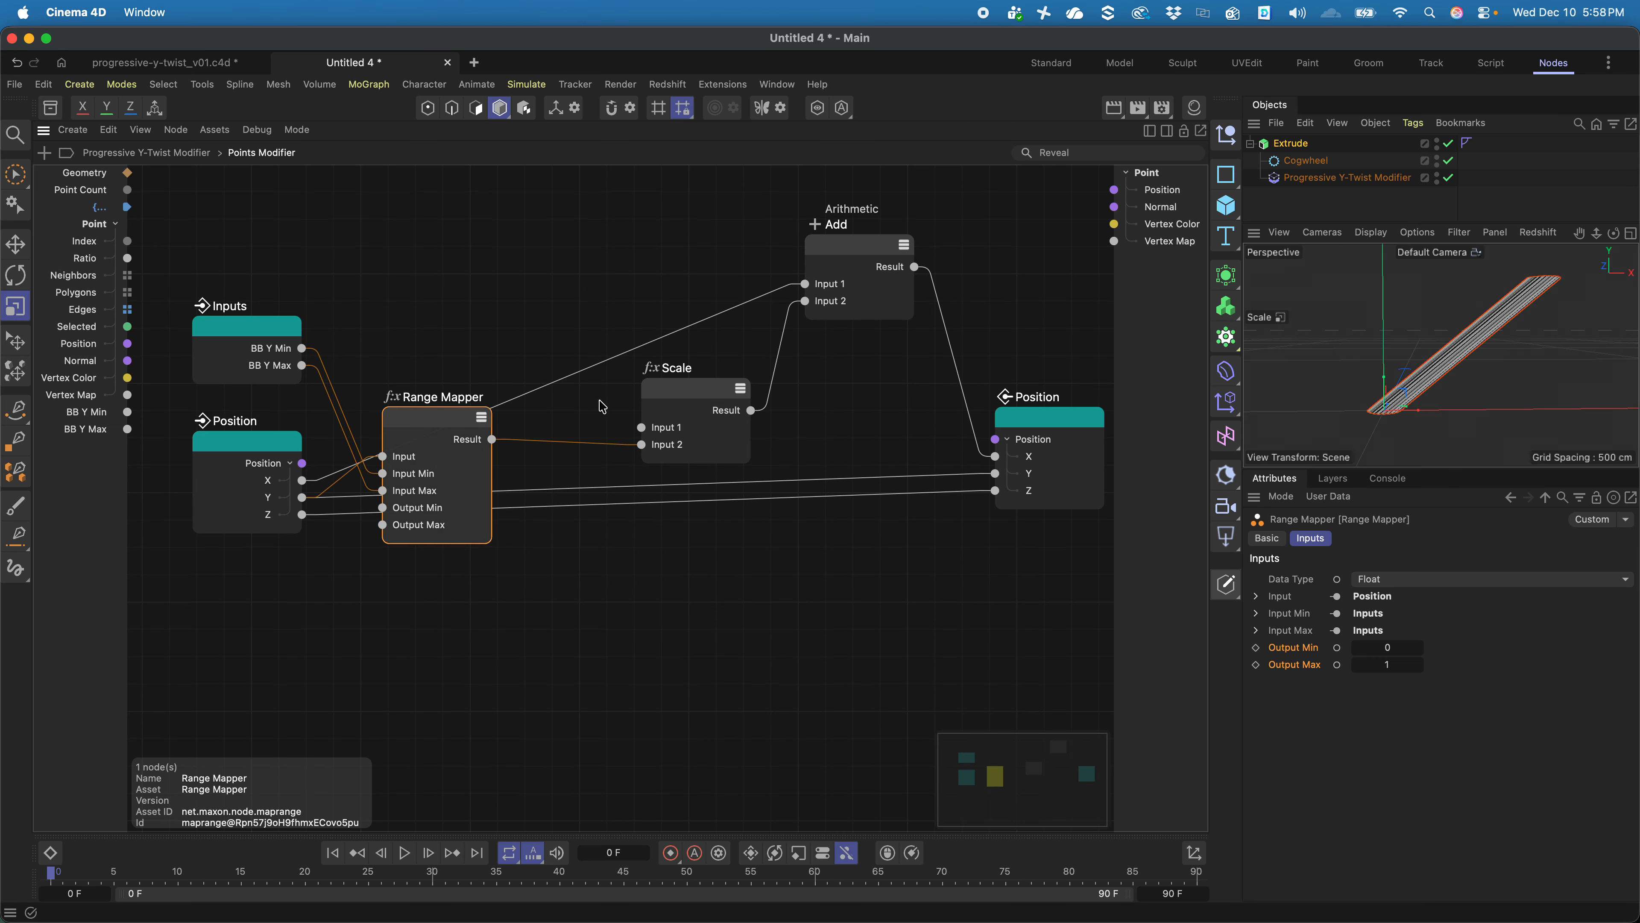
middle_click_drag(1112, 475, 939, 457)
left_click_drag(889, 393, 1039, 409)
left_click_drag(677, 229, 918, 228)
left_click_drag(548, 371, 788, 362)
left_click_drag(284, 396, 270, 394)
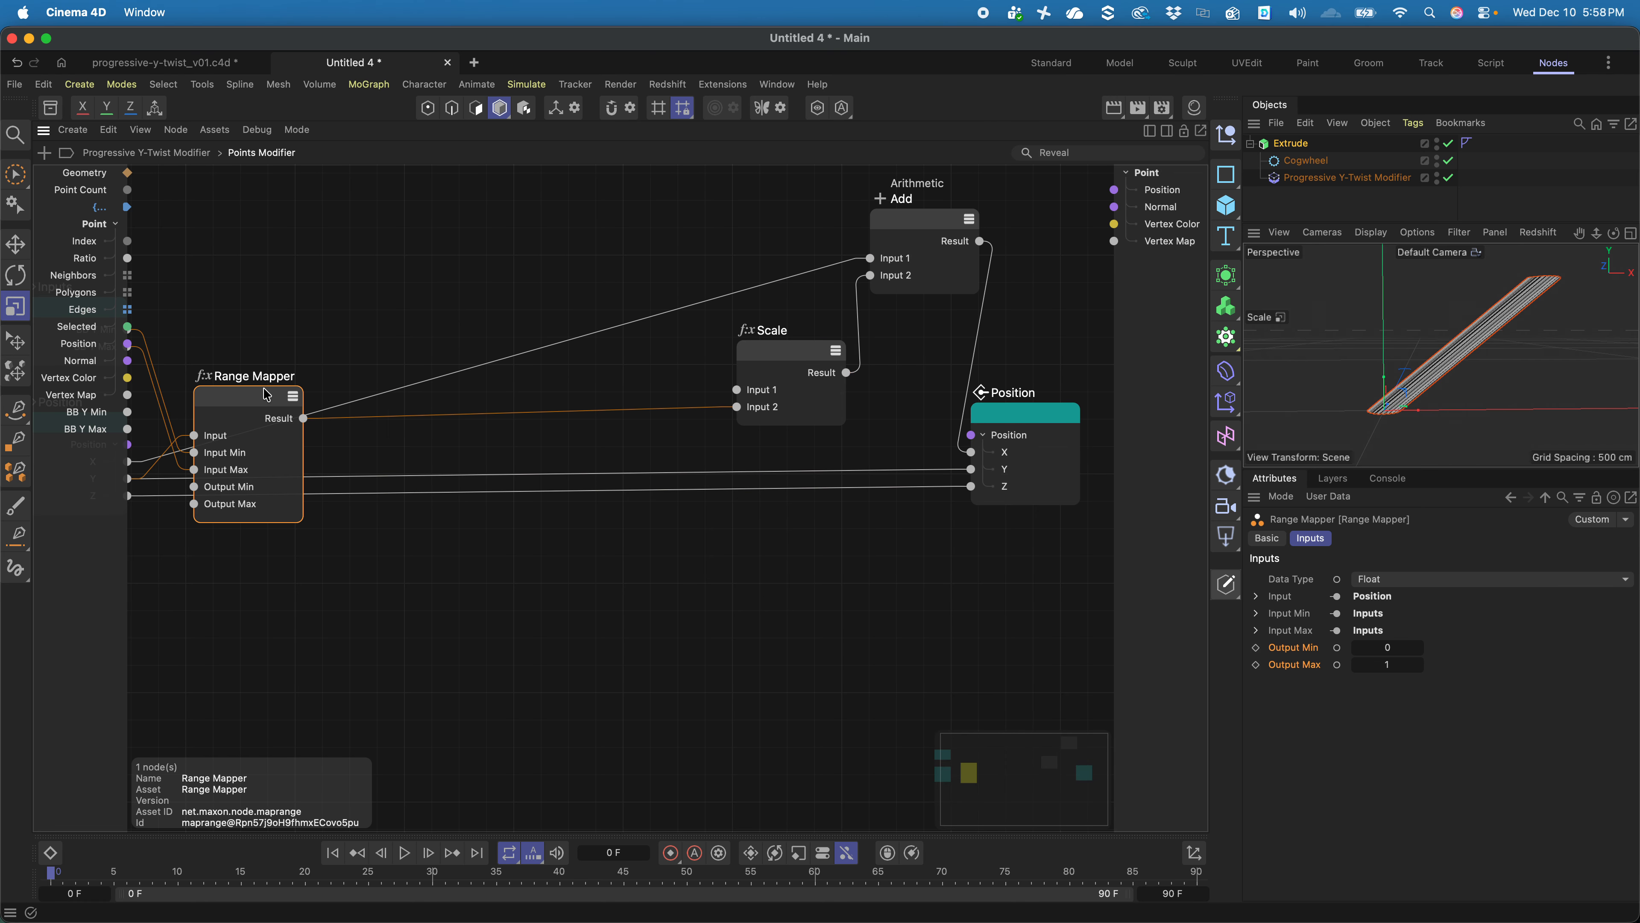
- Add a Spline Mapper node above the gap between the Range Mapper and Scale nodes
left_click_drag(779, 368, 804, 365)
middle_click_drag(586, 543, 827, 553)
left_click_drag(426, 383, 433, 387)
left_click(707, 296)
key("shift+c")
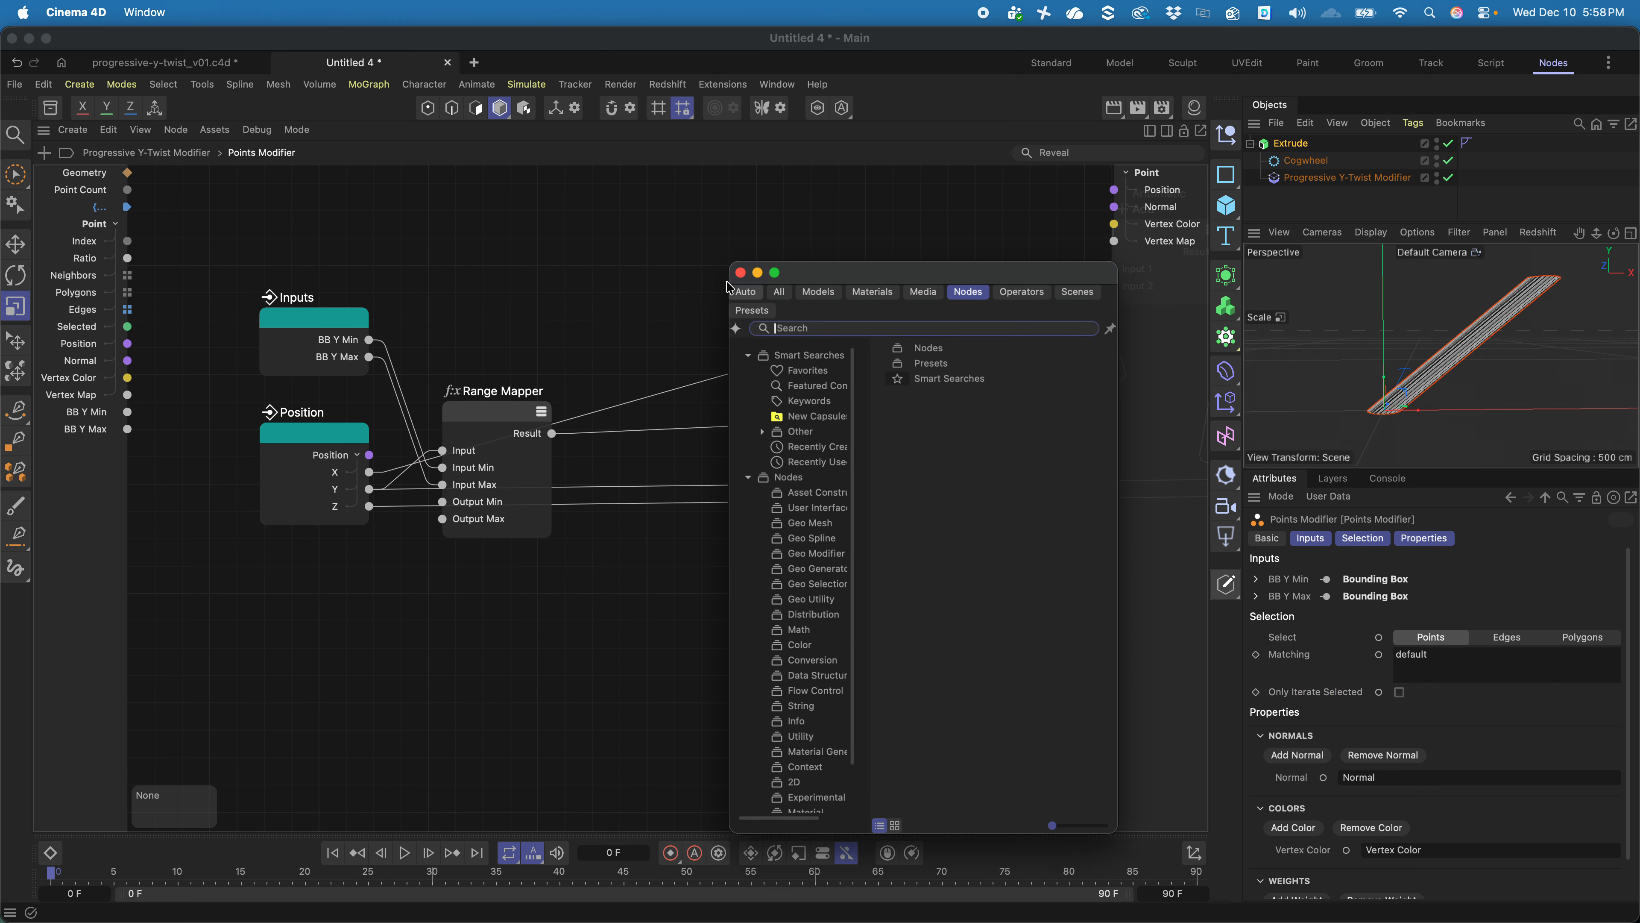
type("spline map")
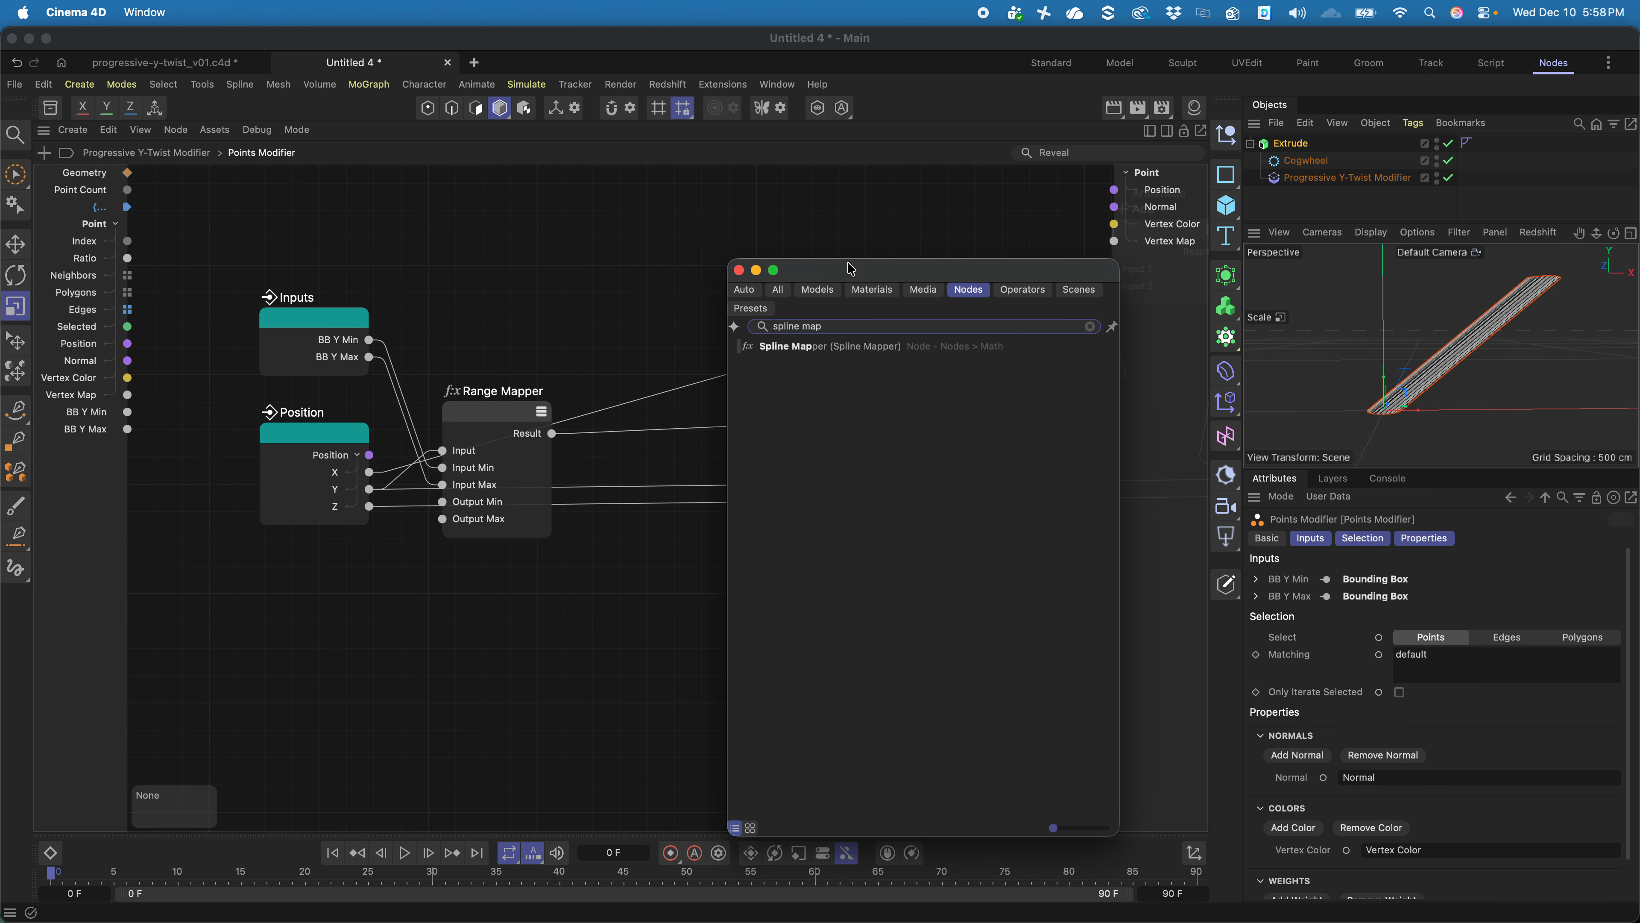
left_click_drag(800, 346, 734, 275)
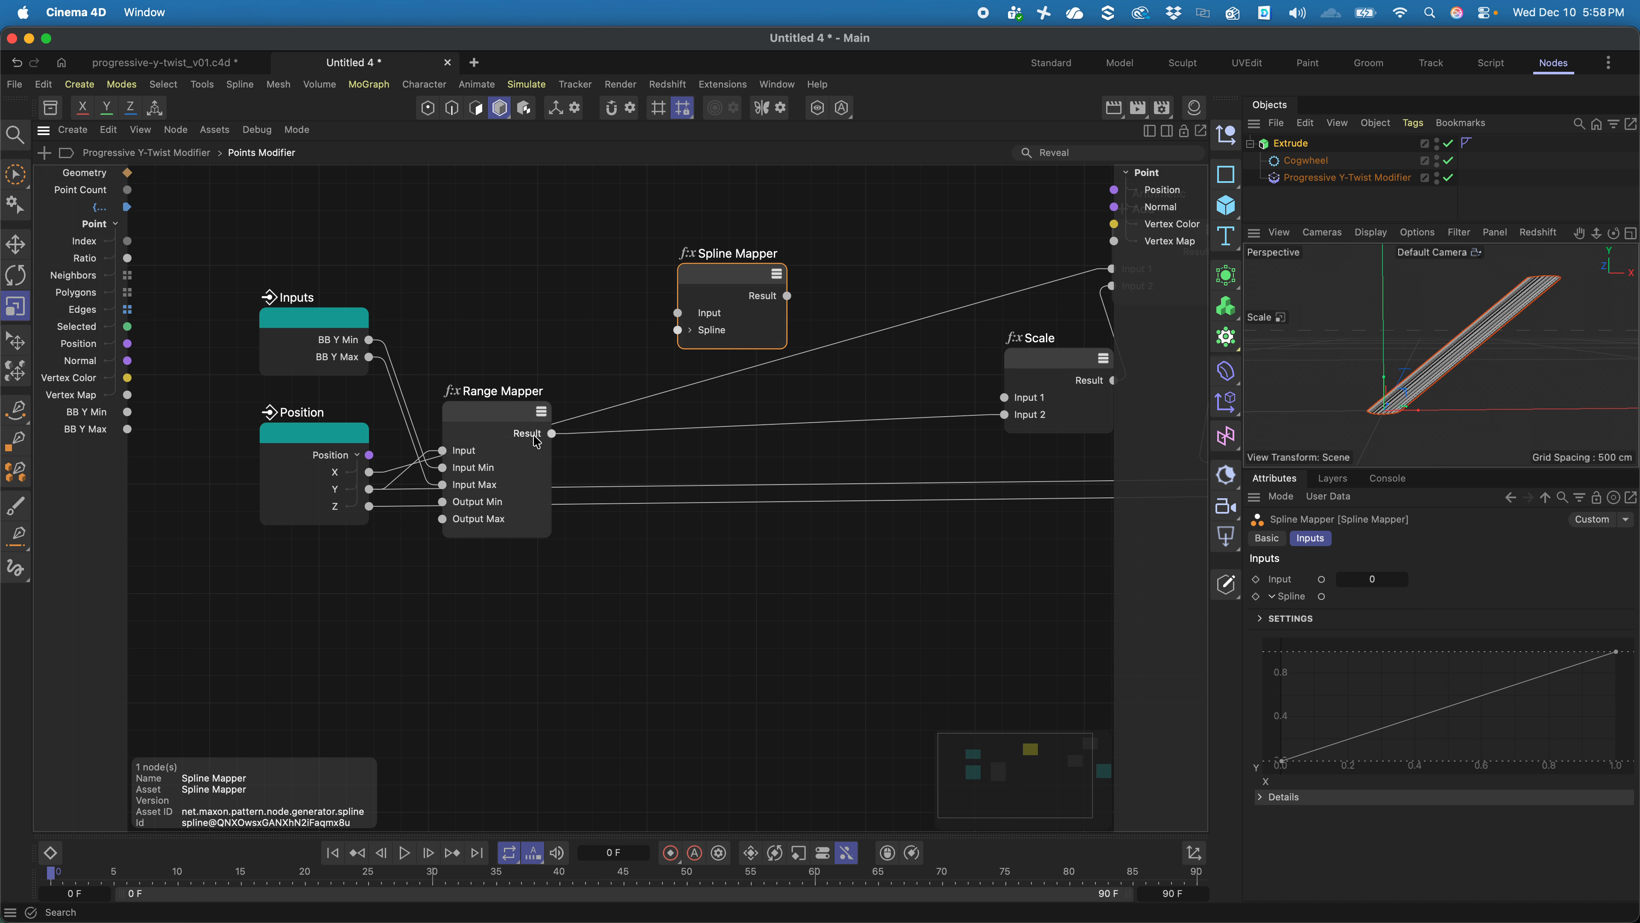
- Wire the Spline Mapper between the Range Mapper's Result and the Scale node's Input 2, and place it between the two nodes
left_click_drag(554, 432, 677, 313)
left_click_drag(787, 295, 787, 397)
left_click(1046, 392)
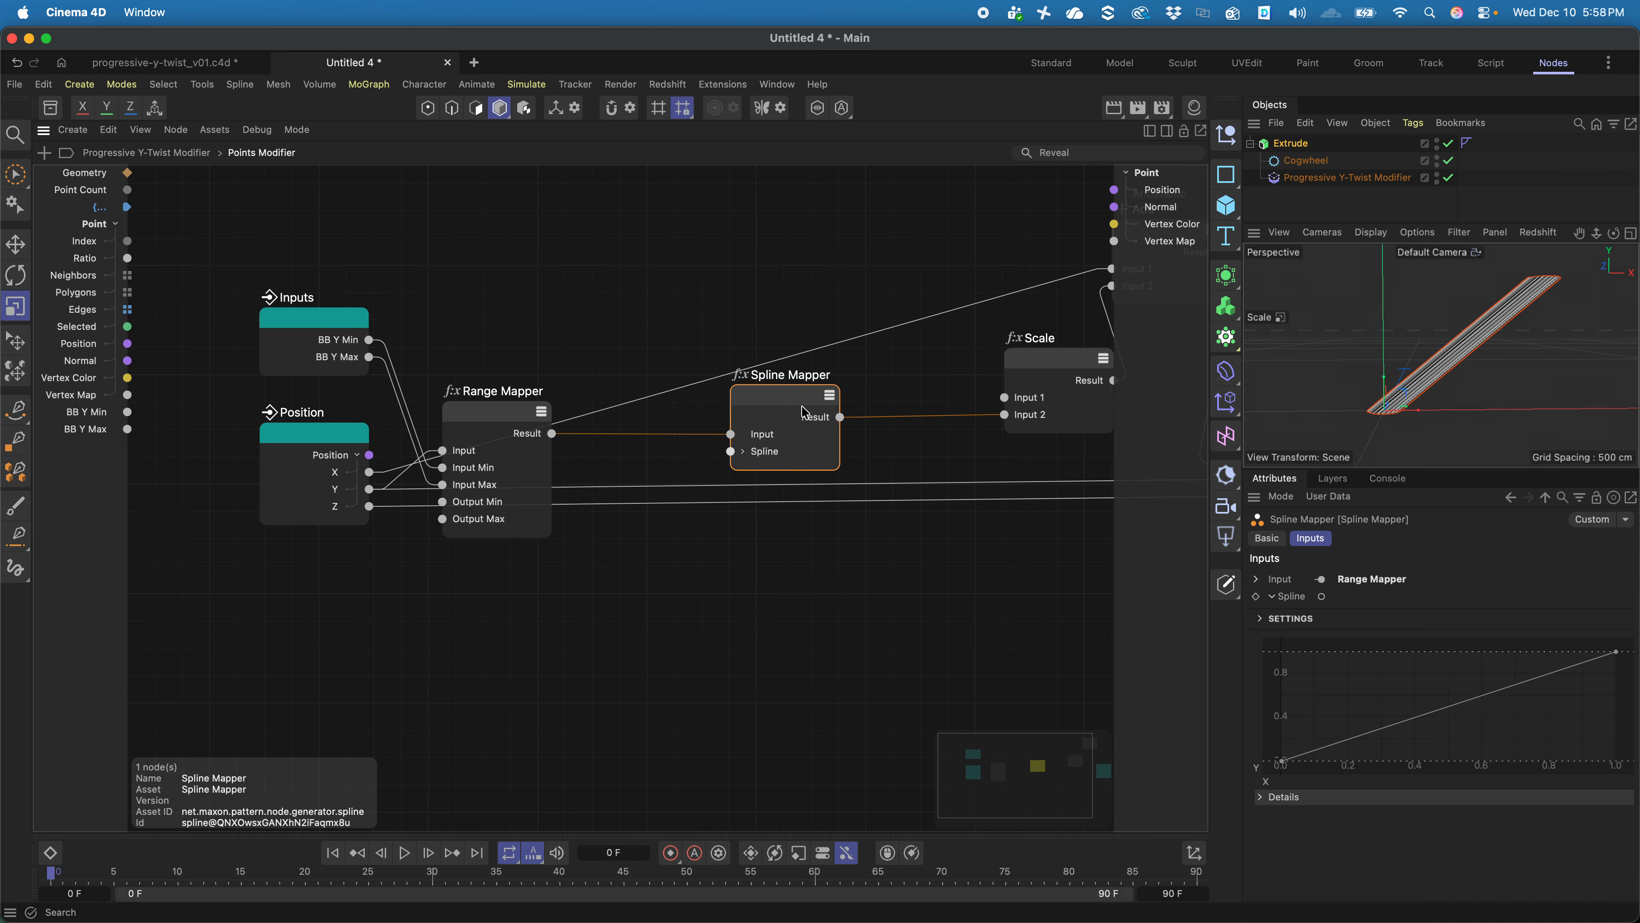
- Shape the Spline Mapper's curve into an ease-in, ease-out S by pulling horizontal tangents from its start and end points
left_click(1351, 739)
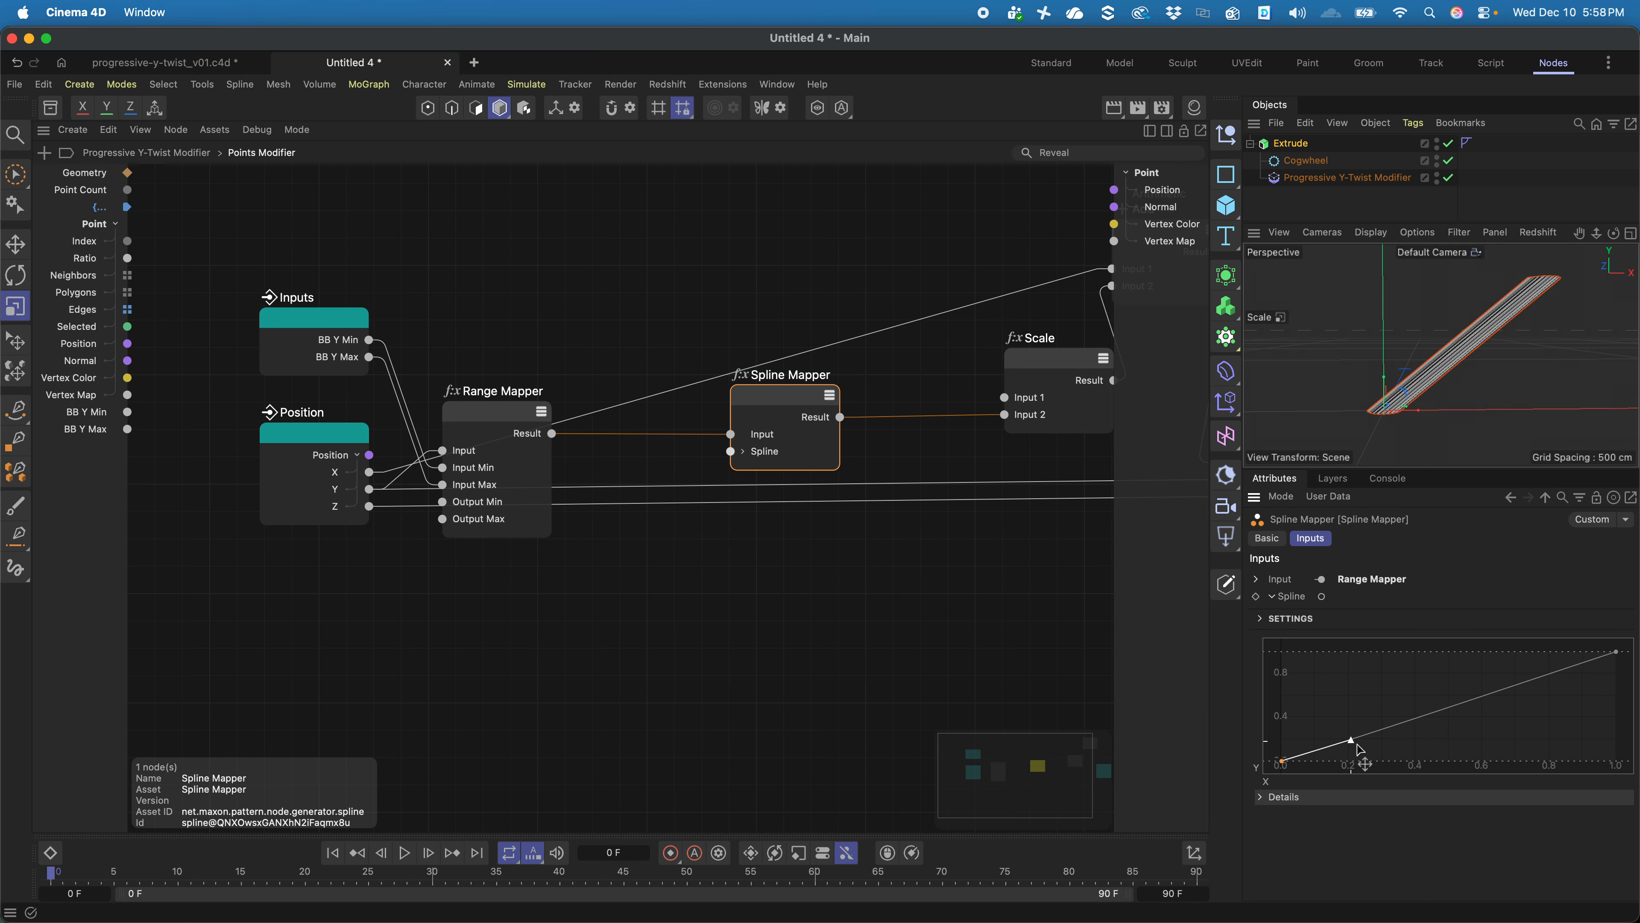
left_click_drag(1359, 748, 1458, 763)
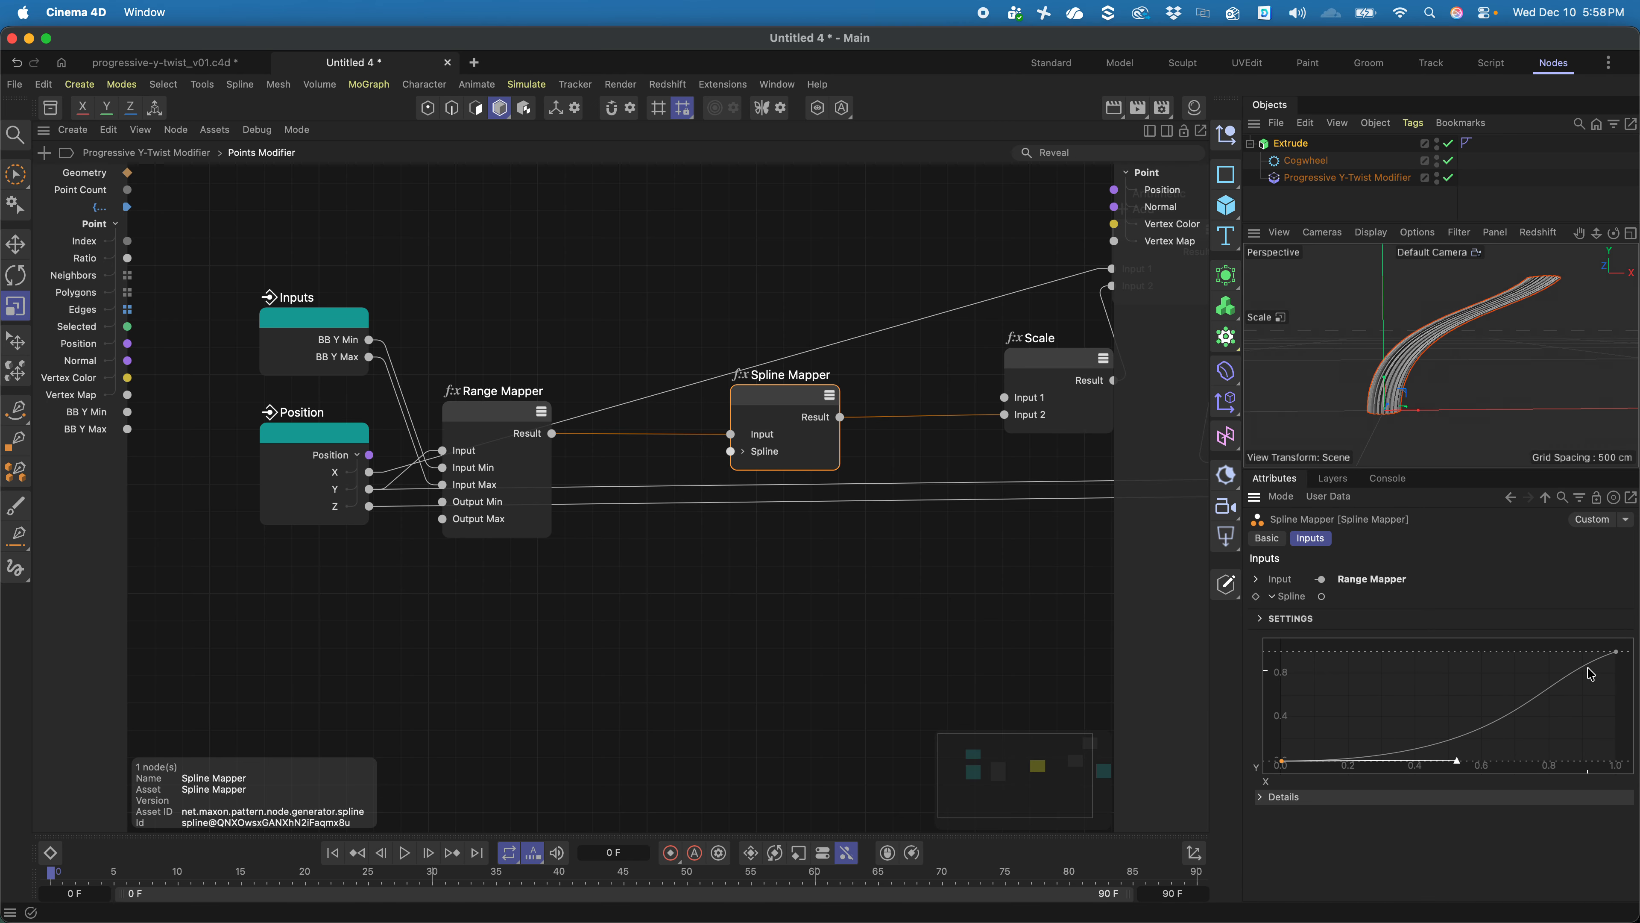
left_click(1614, 652)
left_click_drag(1558, 675, 1503, 656)
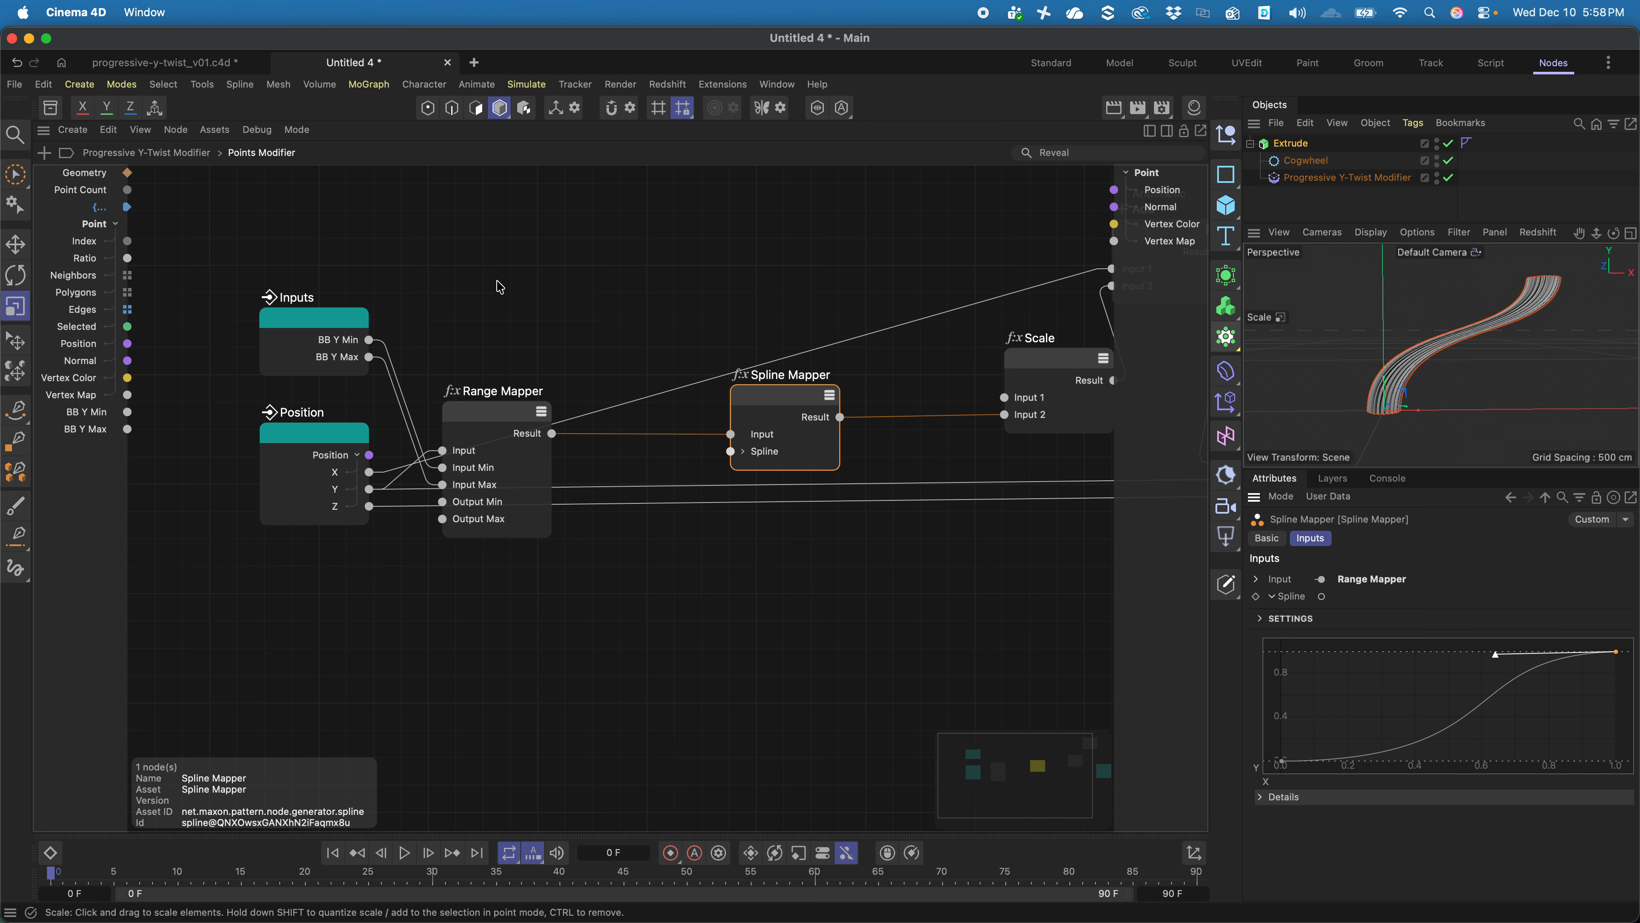
left_click(505, 292)
- Move the input Position node below the Range Mapper and add a Transform Vector node
middle_click_drag(796, 551, 633, 590)
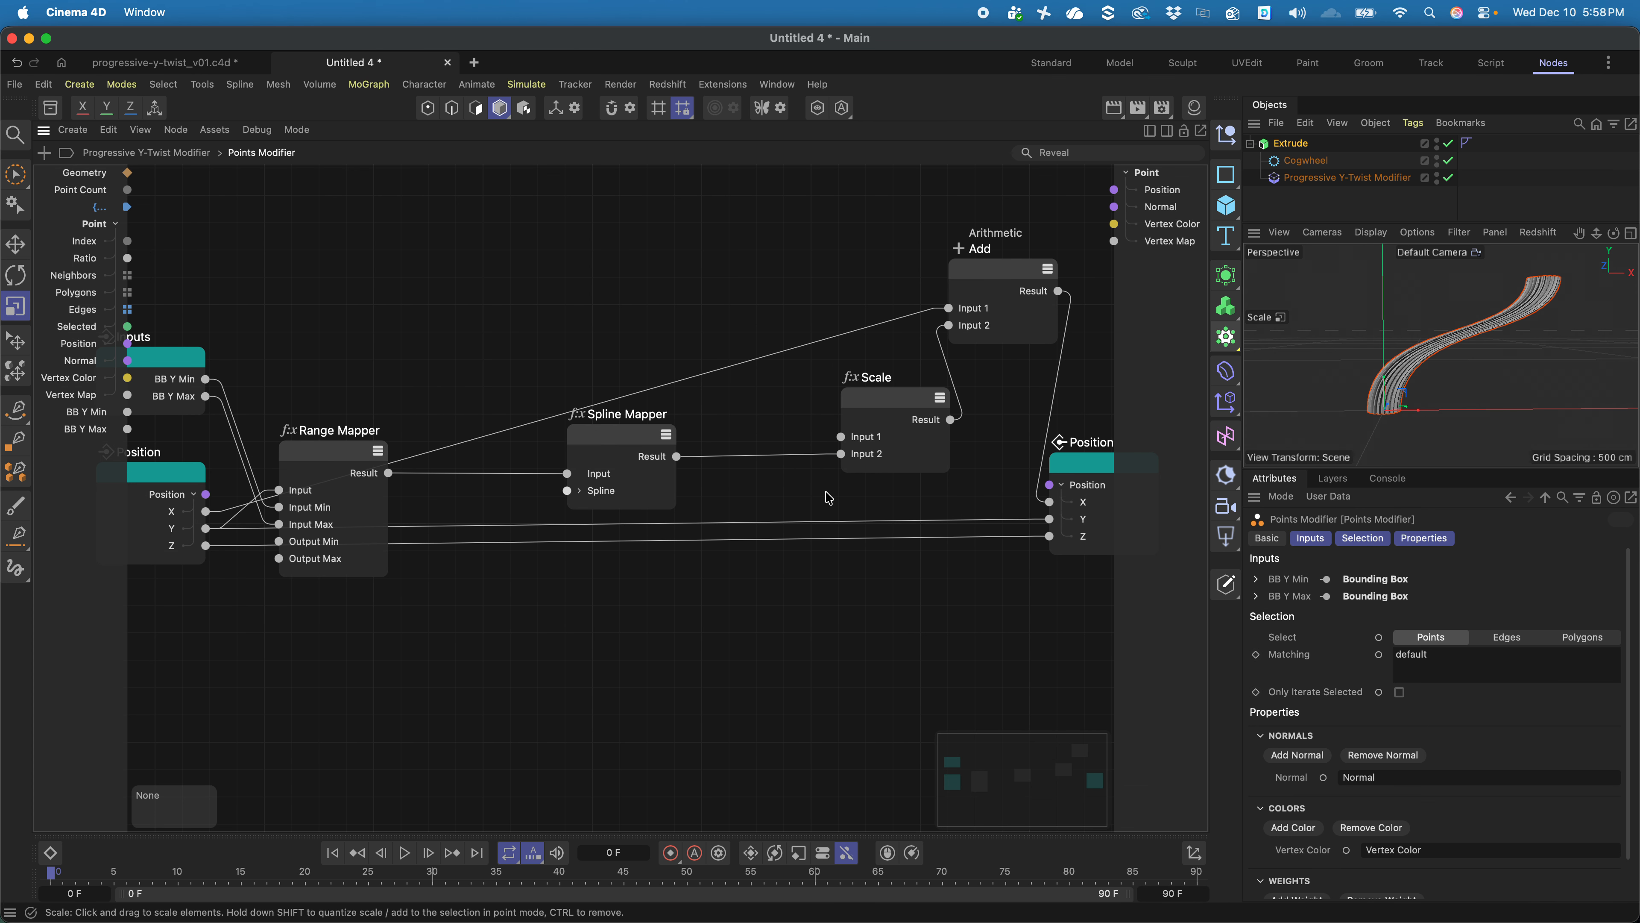
scroll(826, 491, "down", 2)
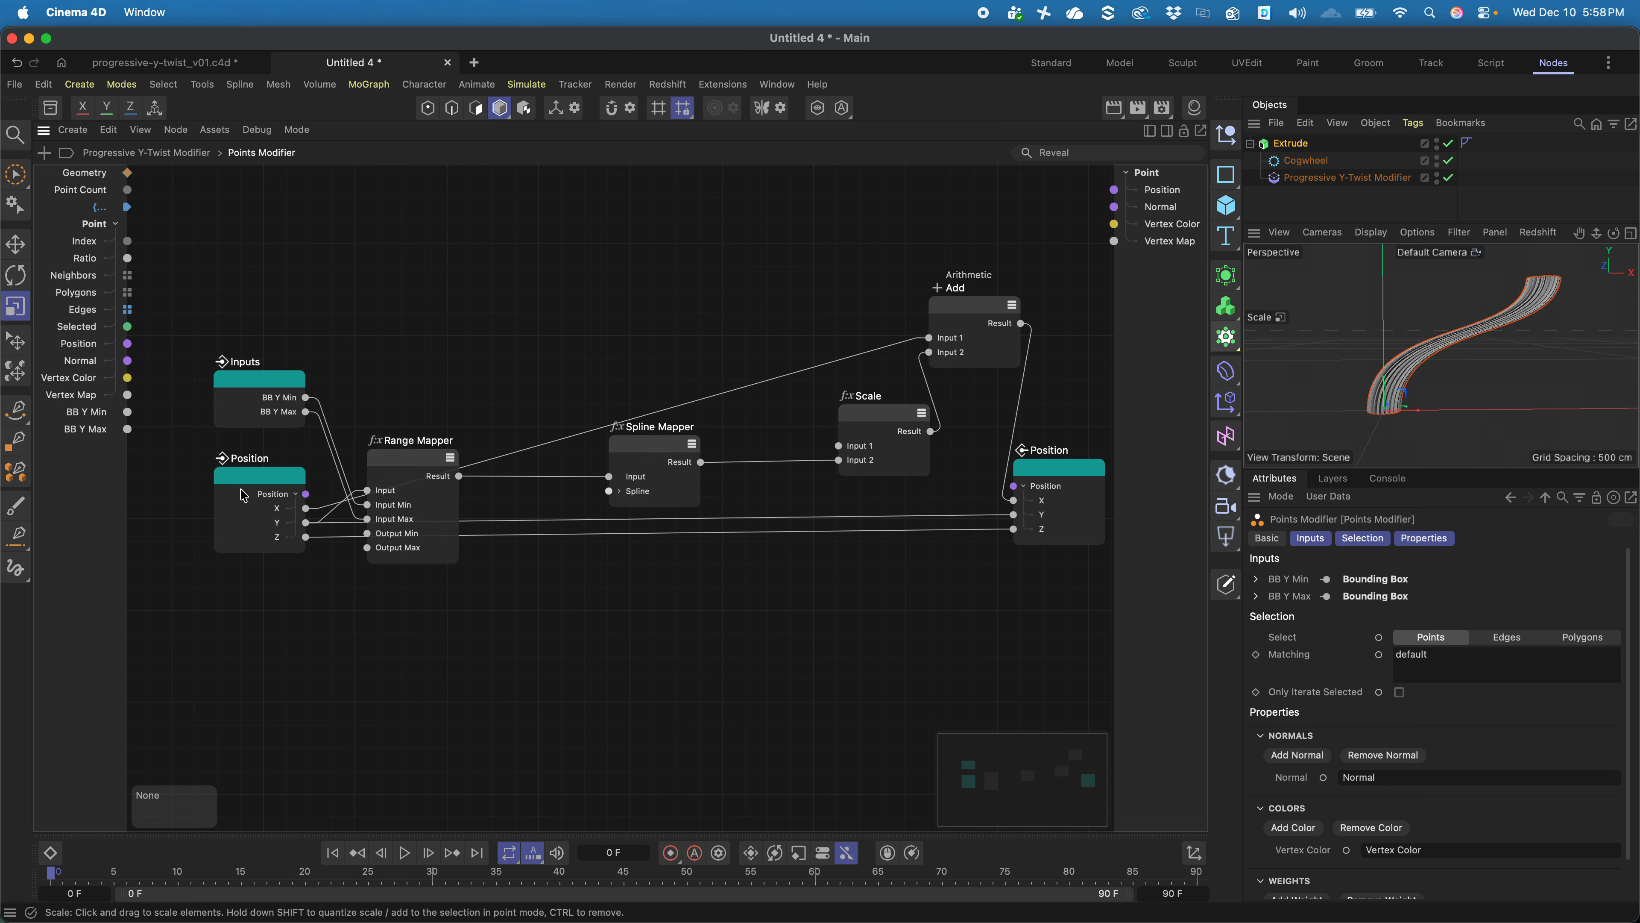
left_click_drag(243, 495, 257, 613)
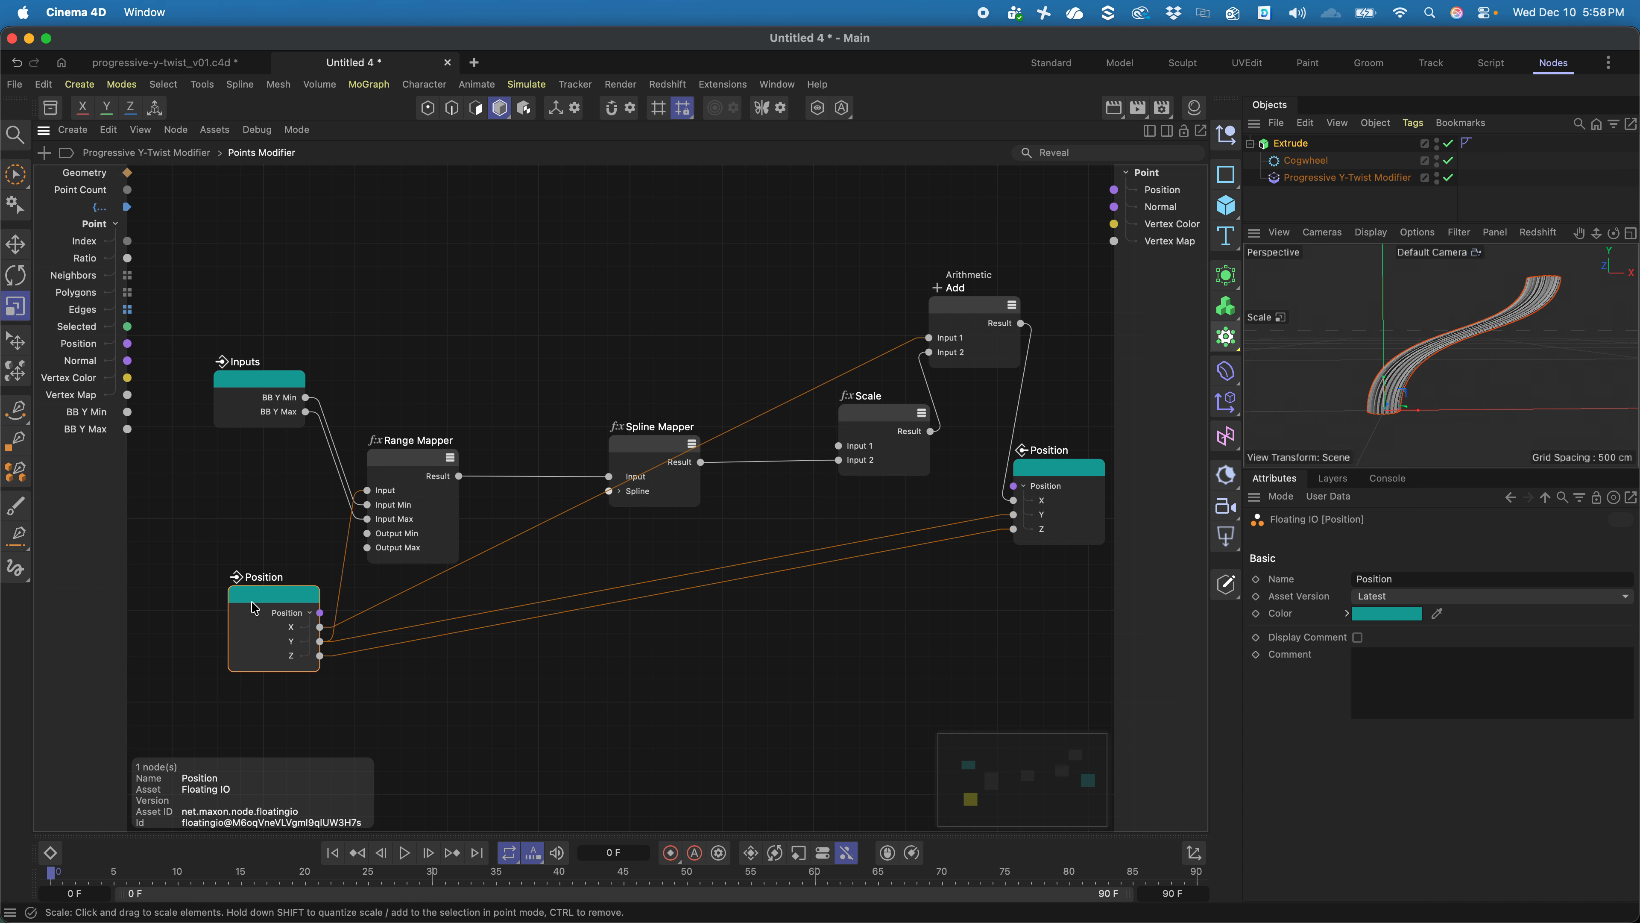
double_click(604, 711)
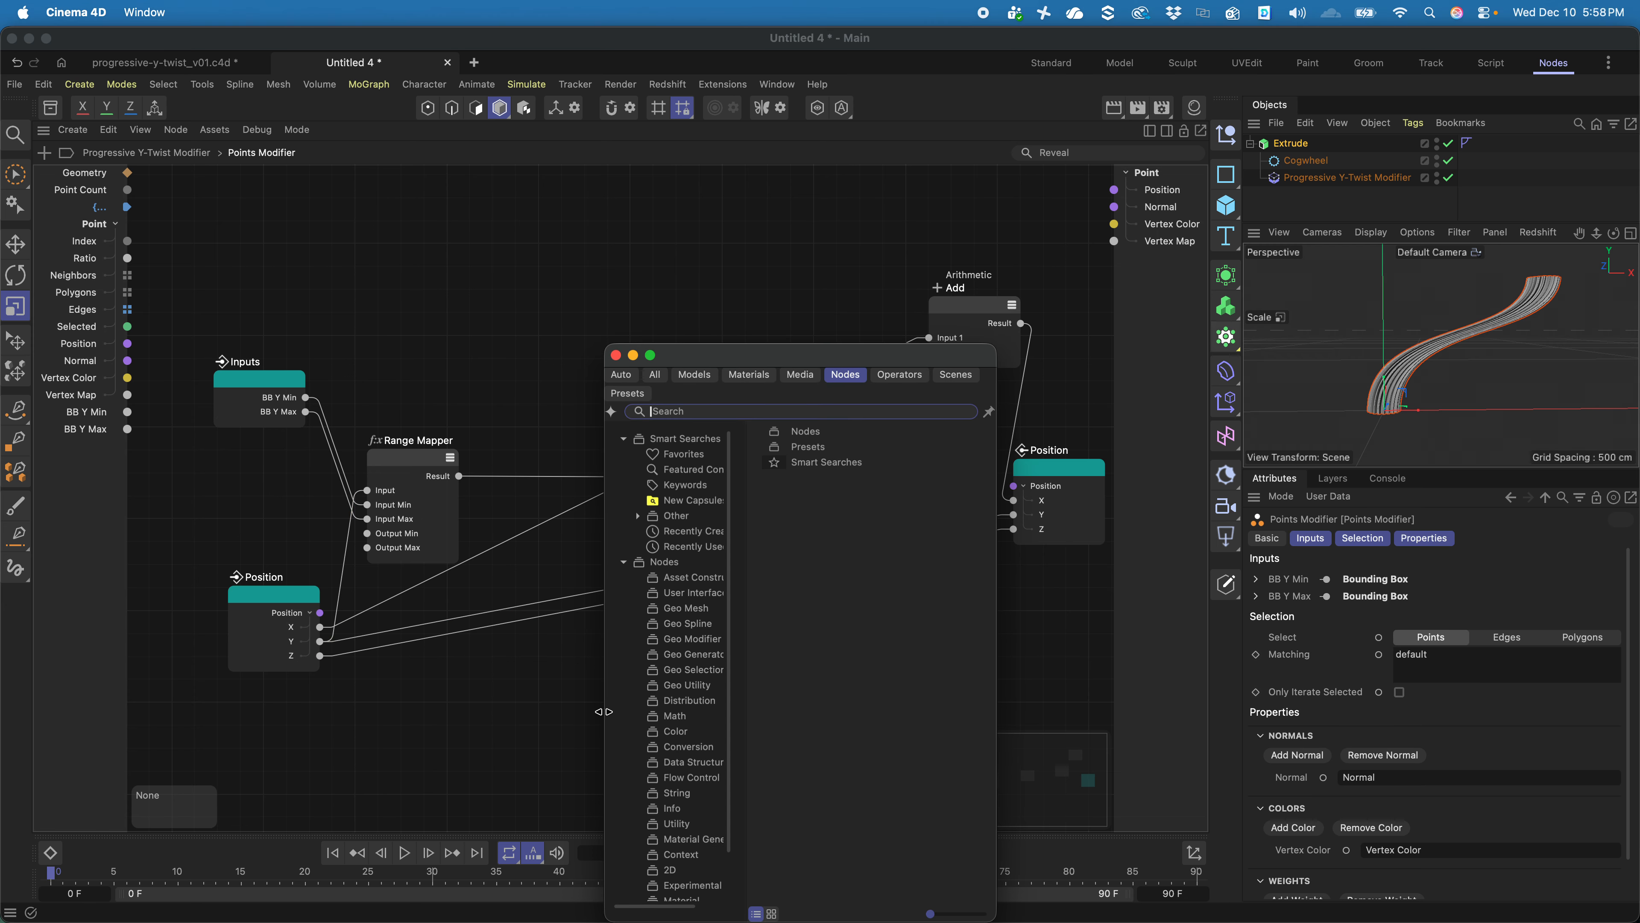
type("tra")
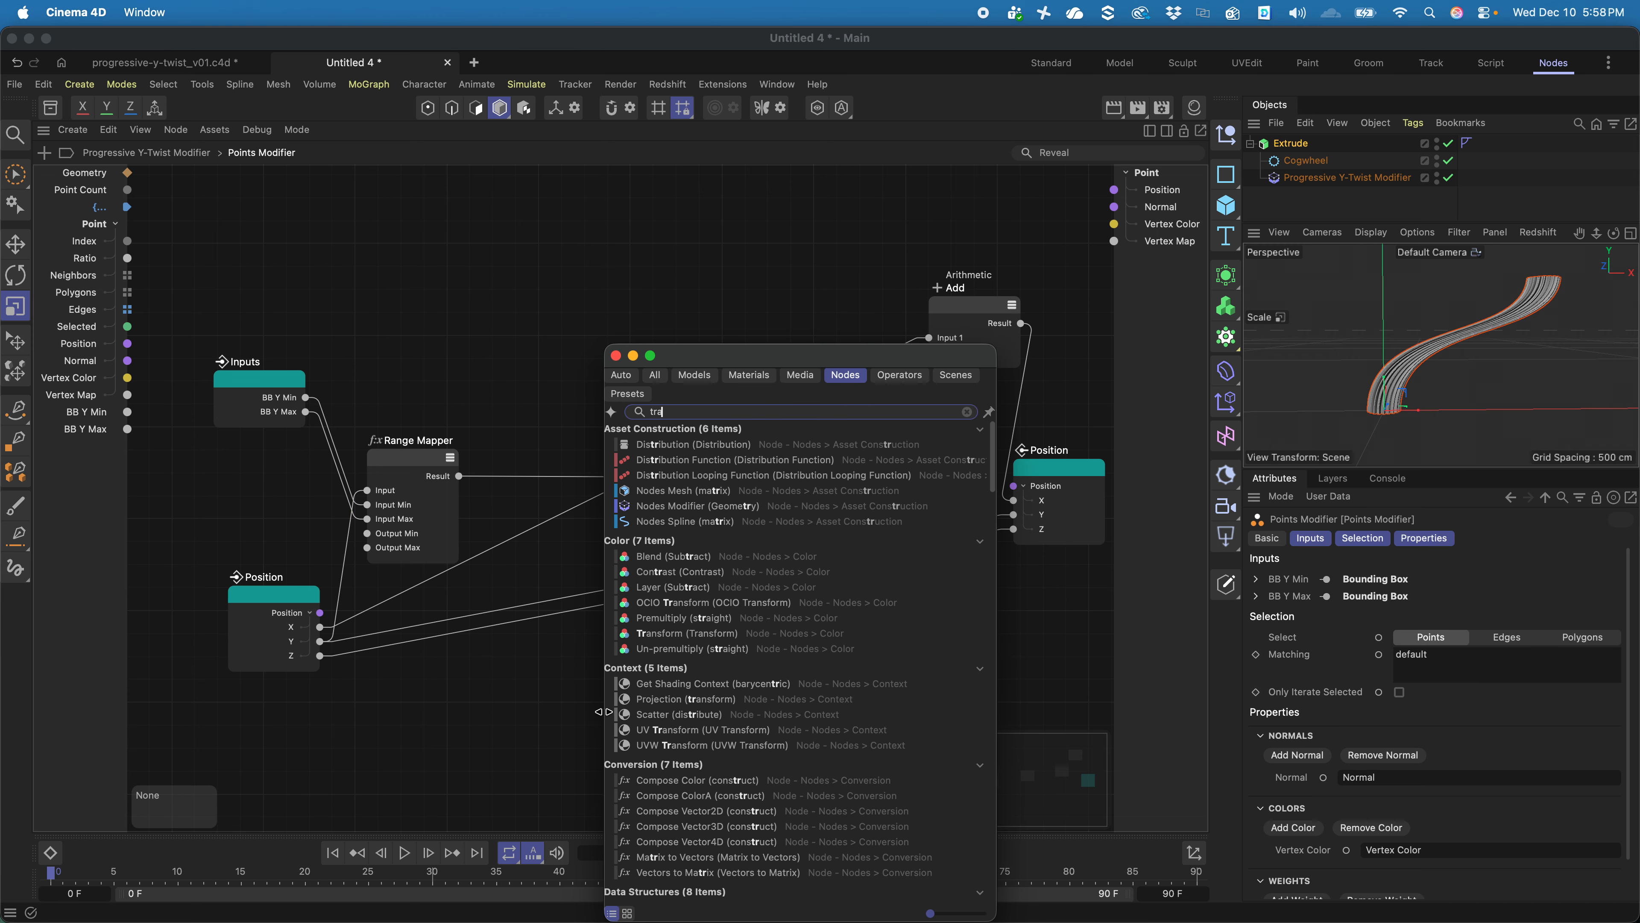
type("nsform point")
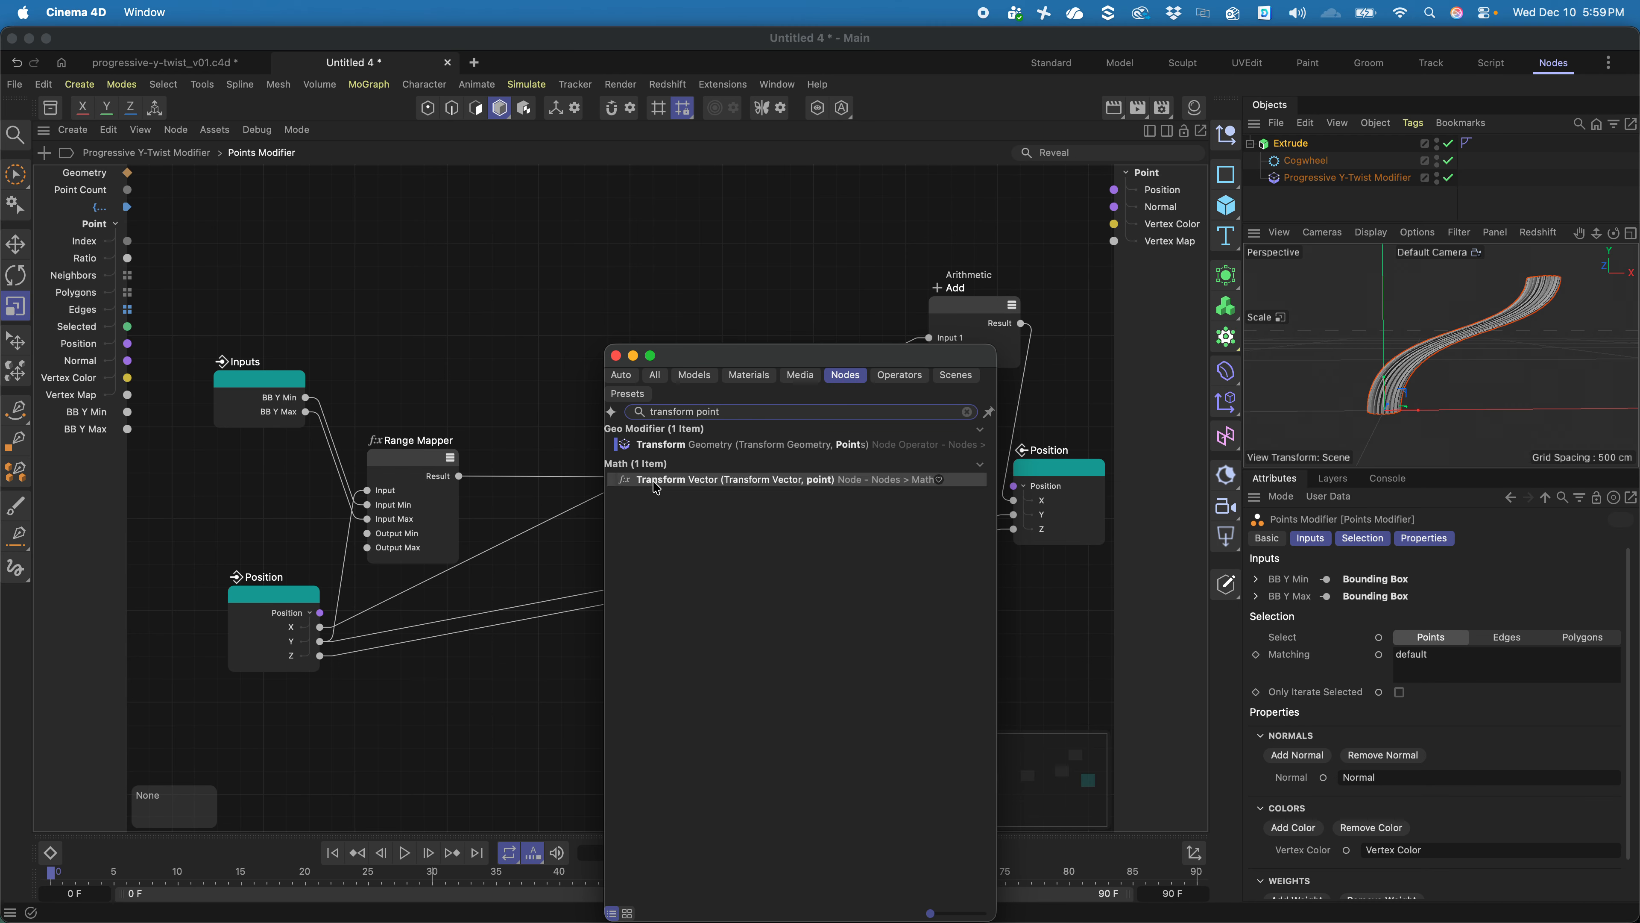
double_click(685, 479)
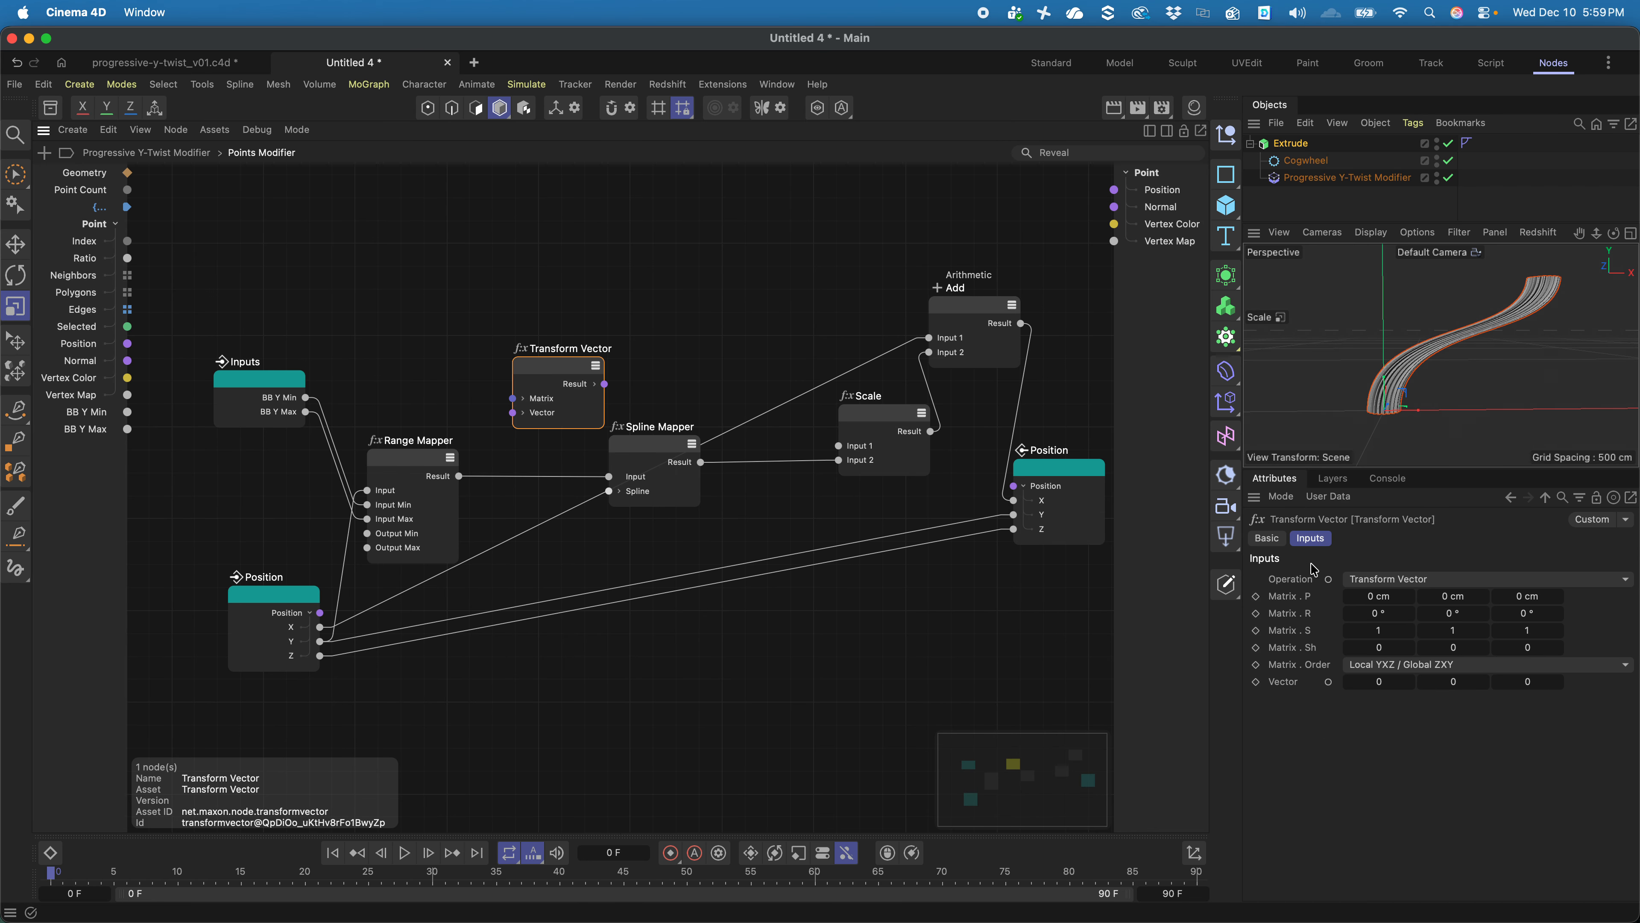
- Set the Transform Vector node's operation to Transform Point and wire it between the input and output nodes' Position ports
left_click(1401, 579)
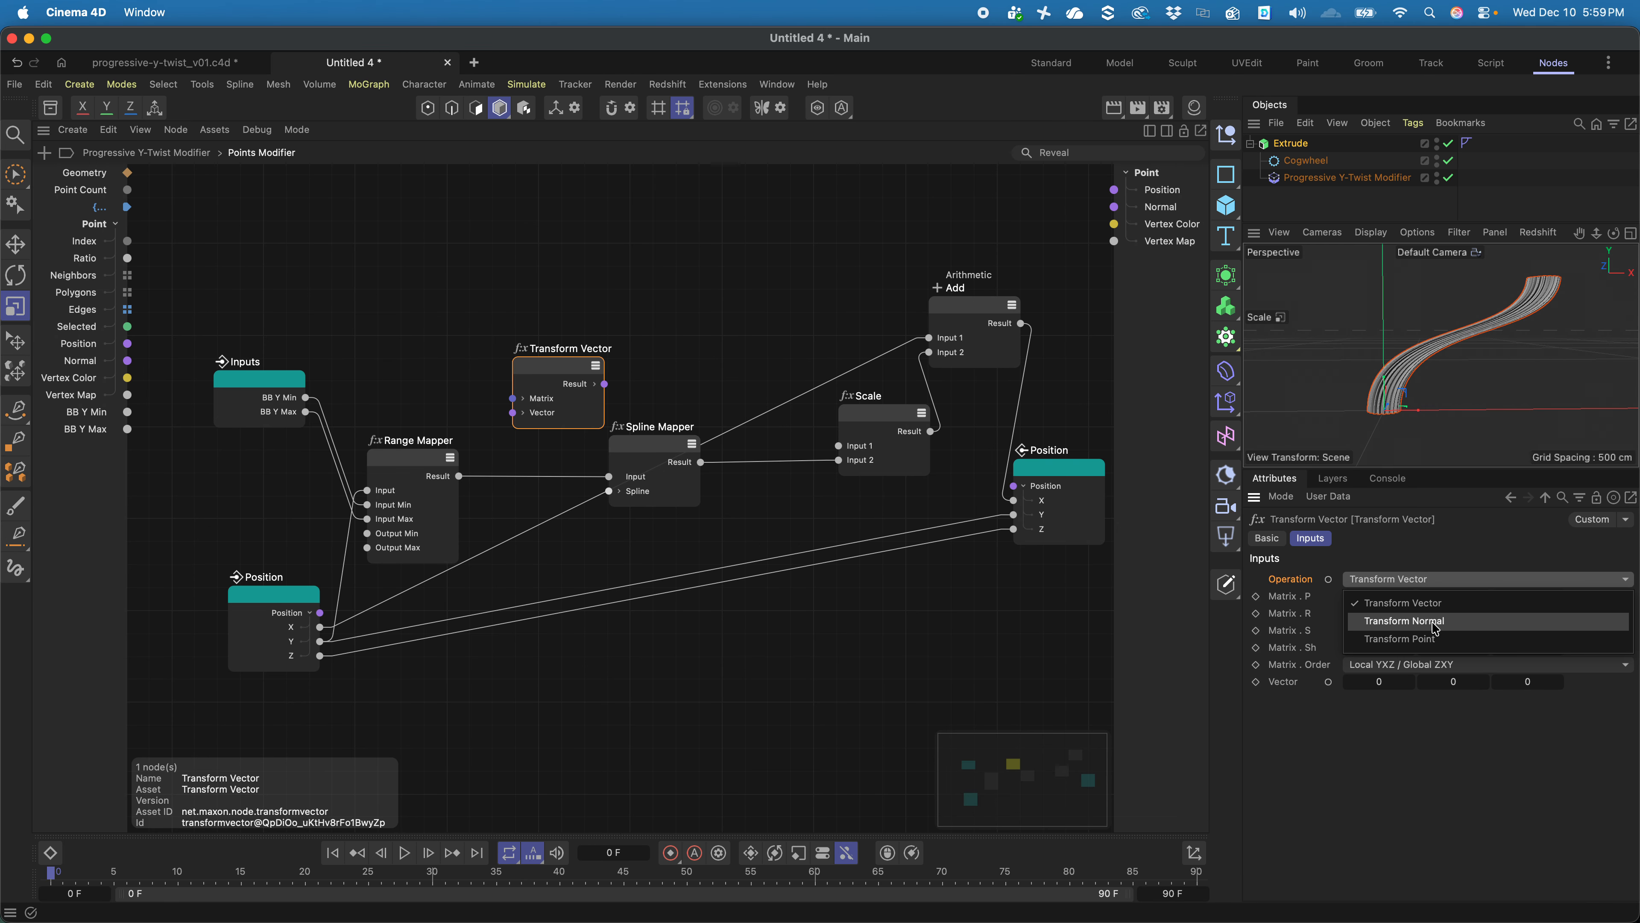
left_click(1451, 639)
left_click_drag(541, 368, 633, 650)
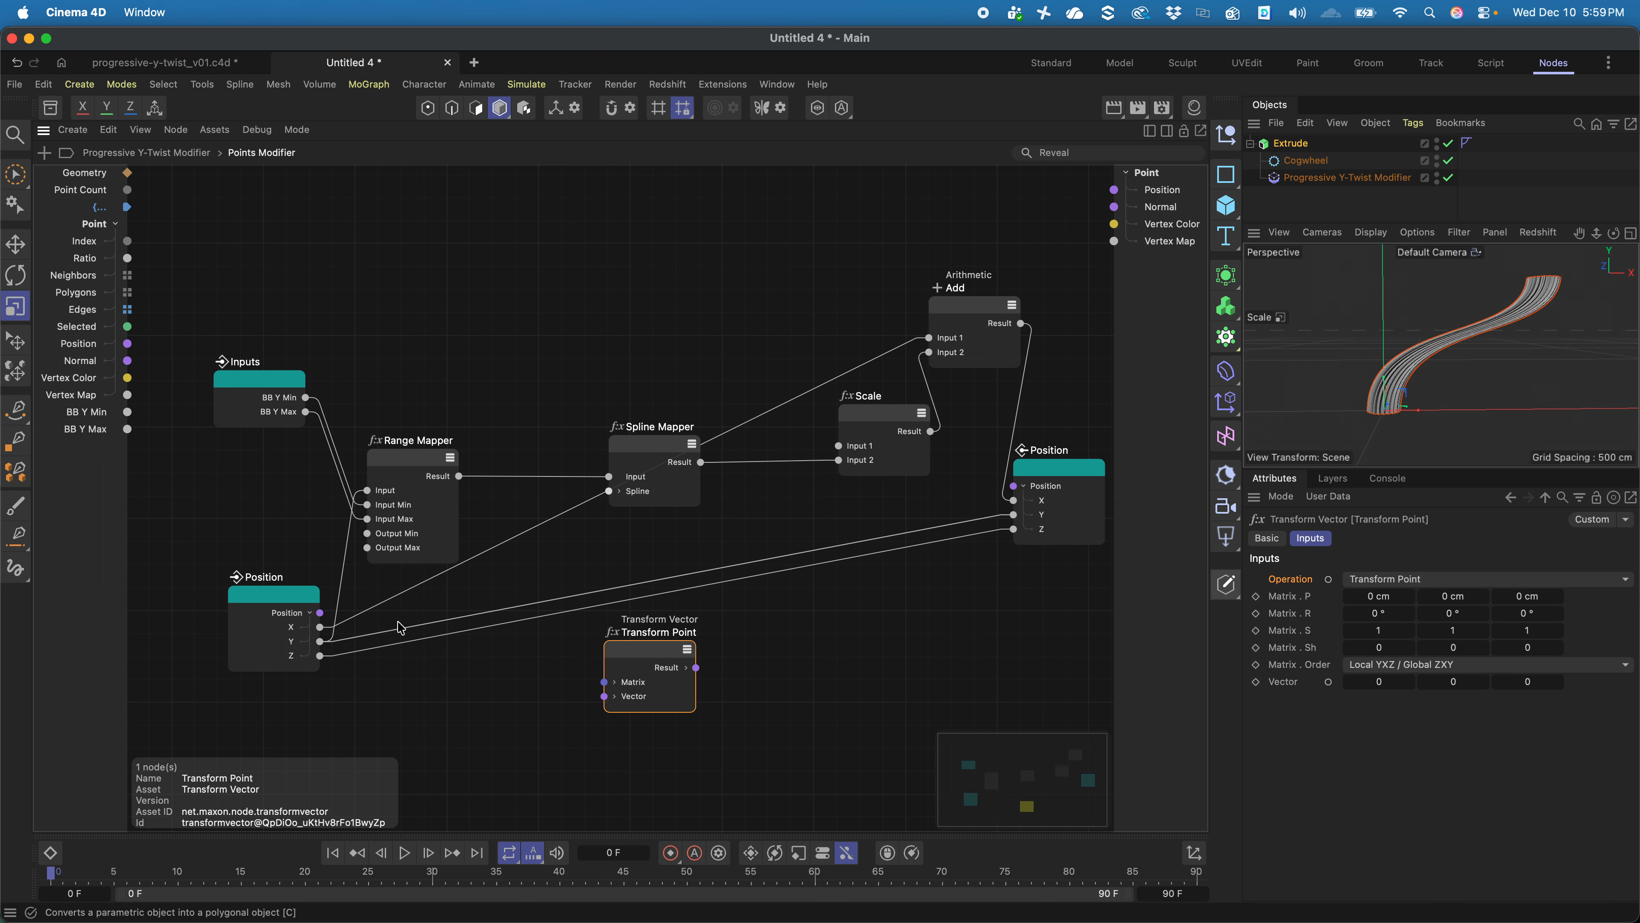
left_click_drag(321, 613, 1018, 492)
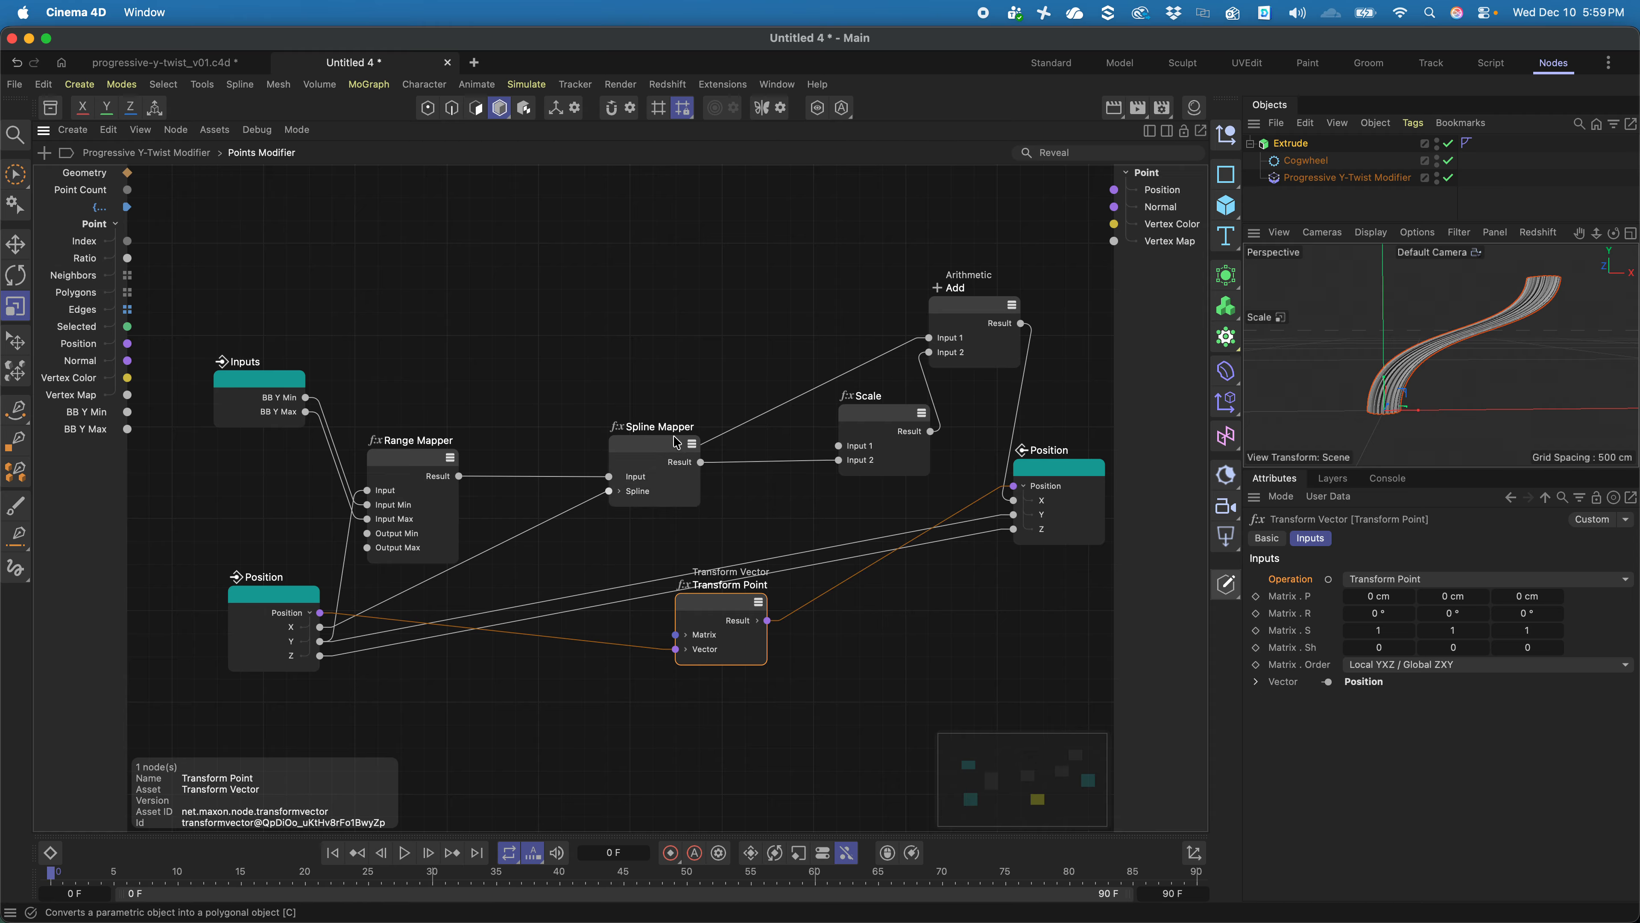
- Bring the Spline Mapper and Scale nodes closer to the Range Mapper and delete the Add node
left_click_drag(664, 447, 559, 456)
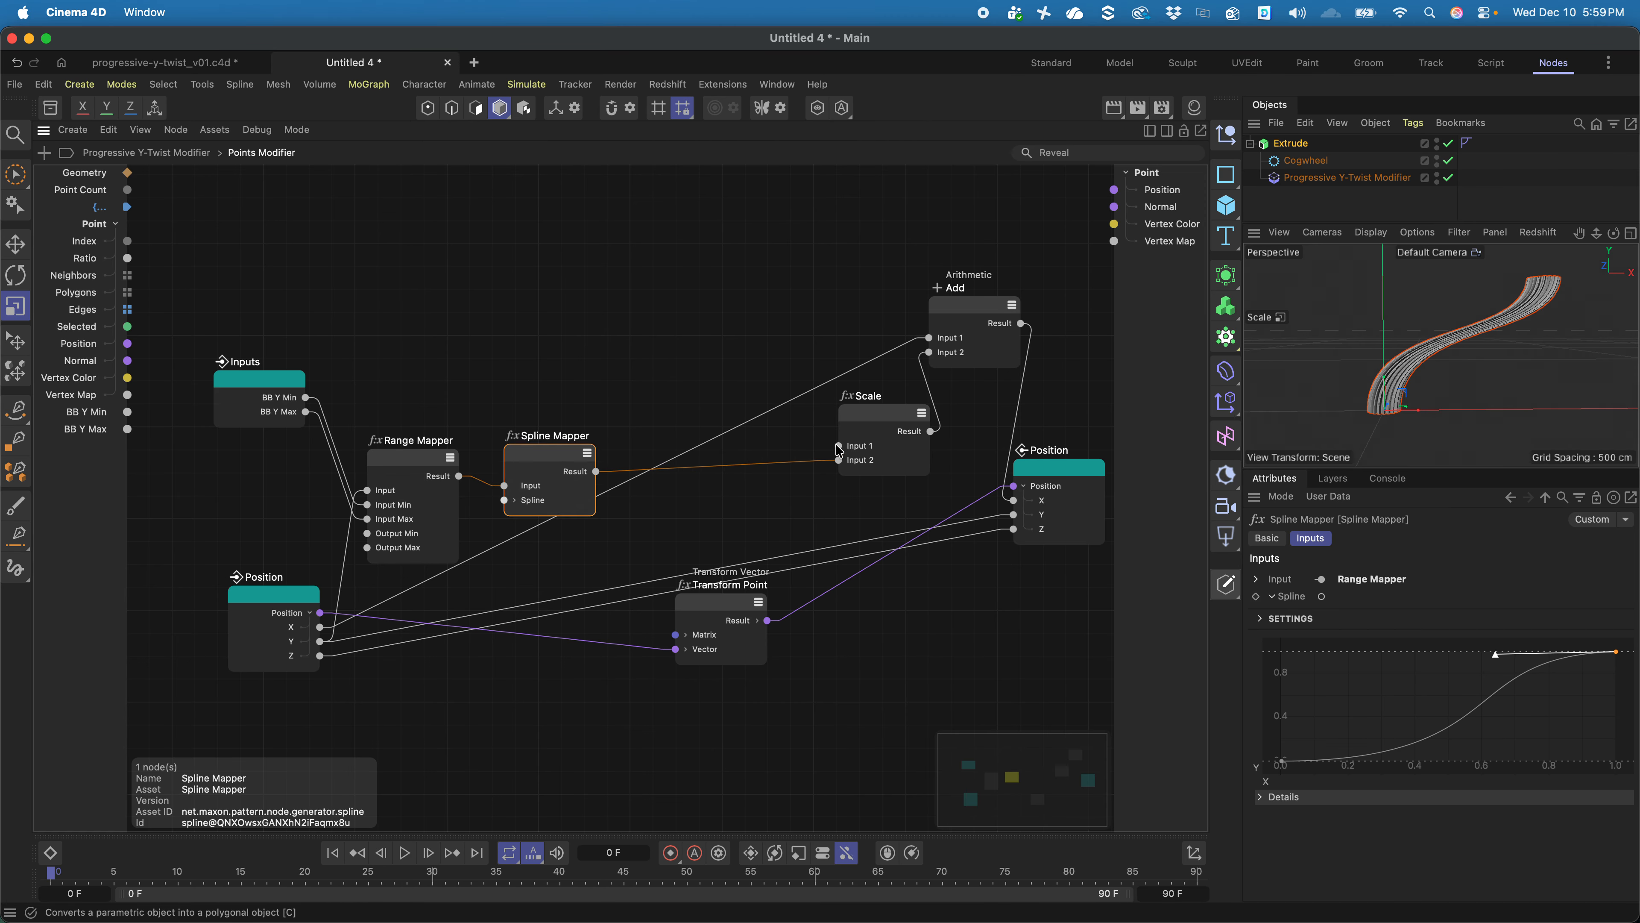
left_click_drag(882, 420, 700, 434)
left_click(963, 329)
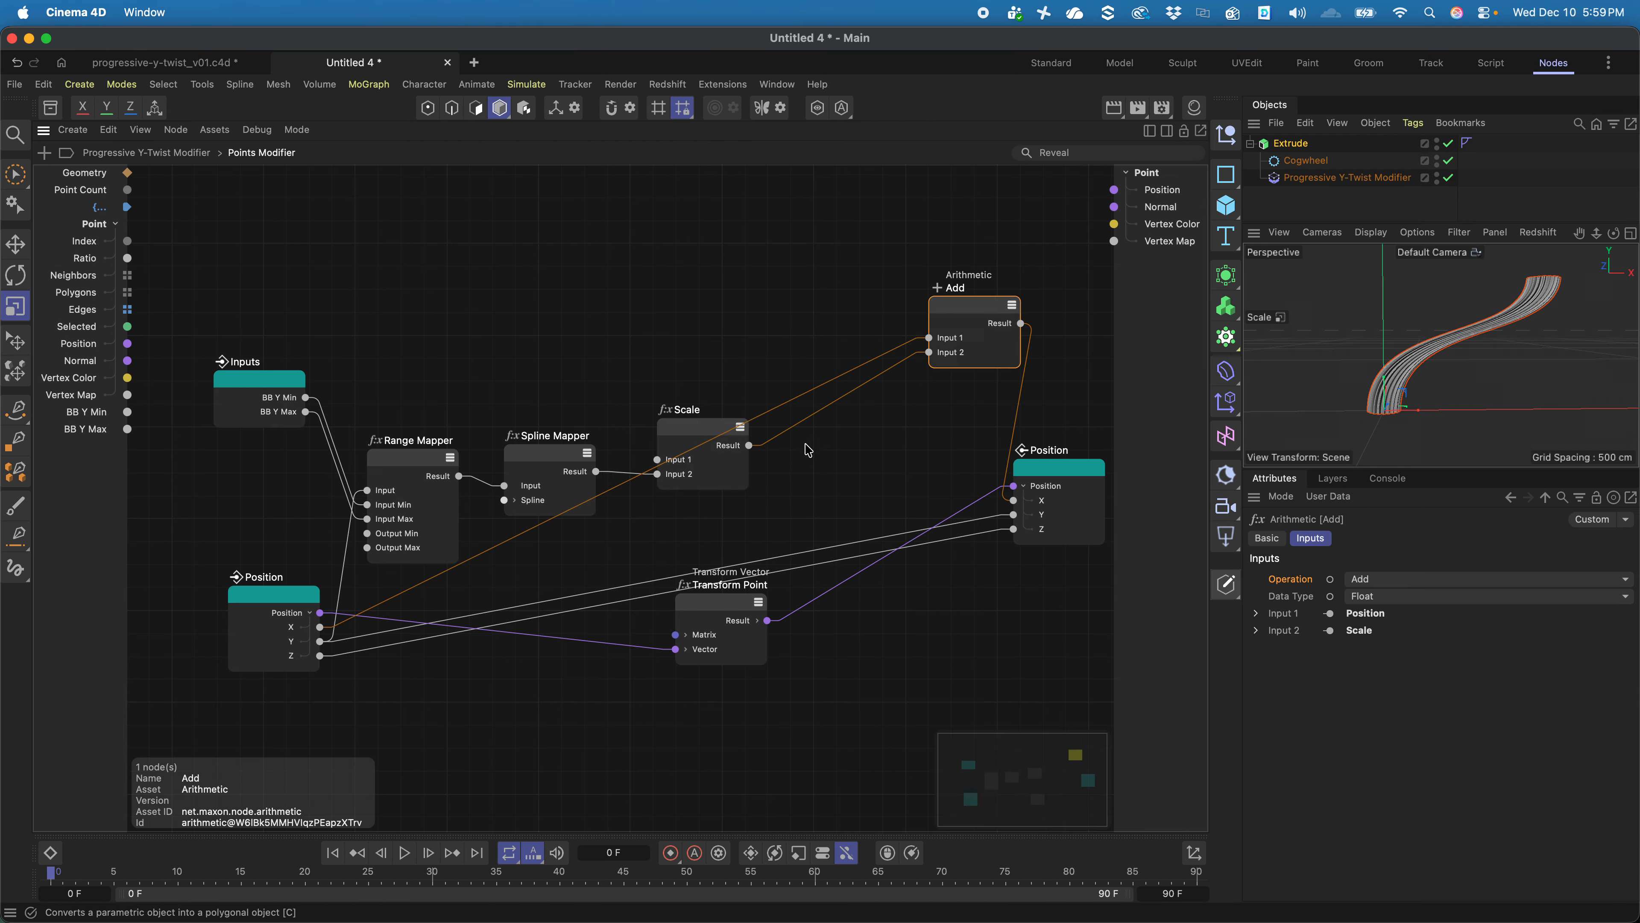
key("Delete")
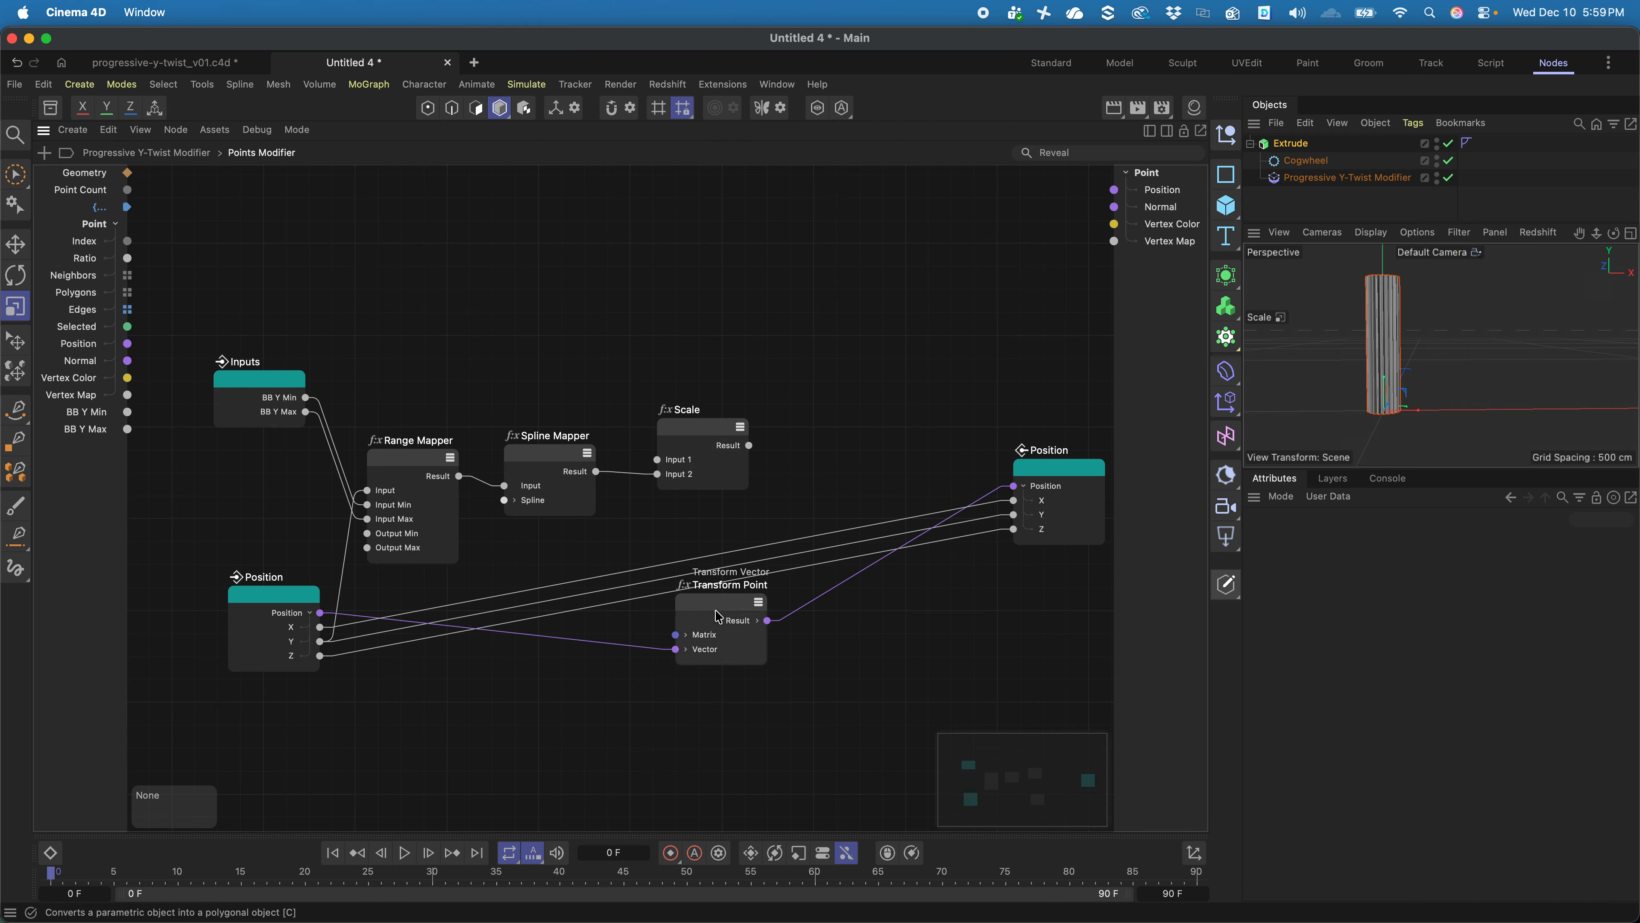
- Connect the Scale node's Result to the Transform Point's Matrix Rotation Y port and line the two nodes up
left_click_drag(718, 617, 869, 440)
left_click_drag(701, 438, 681, 361)
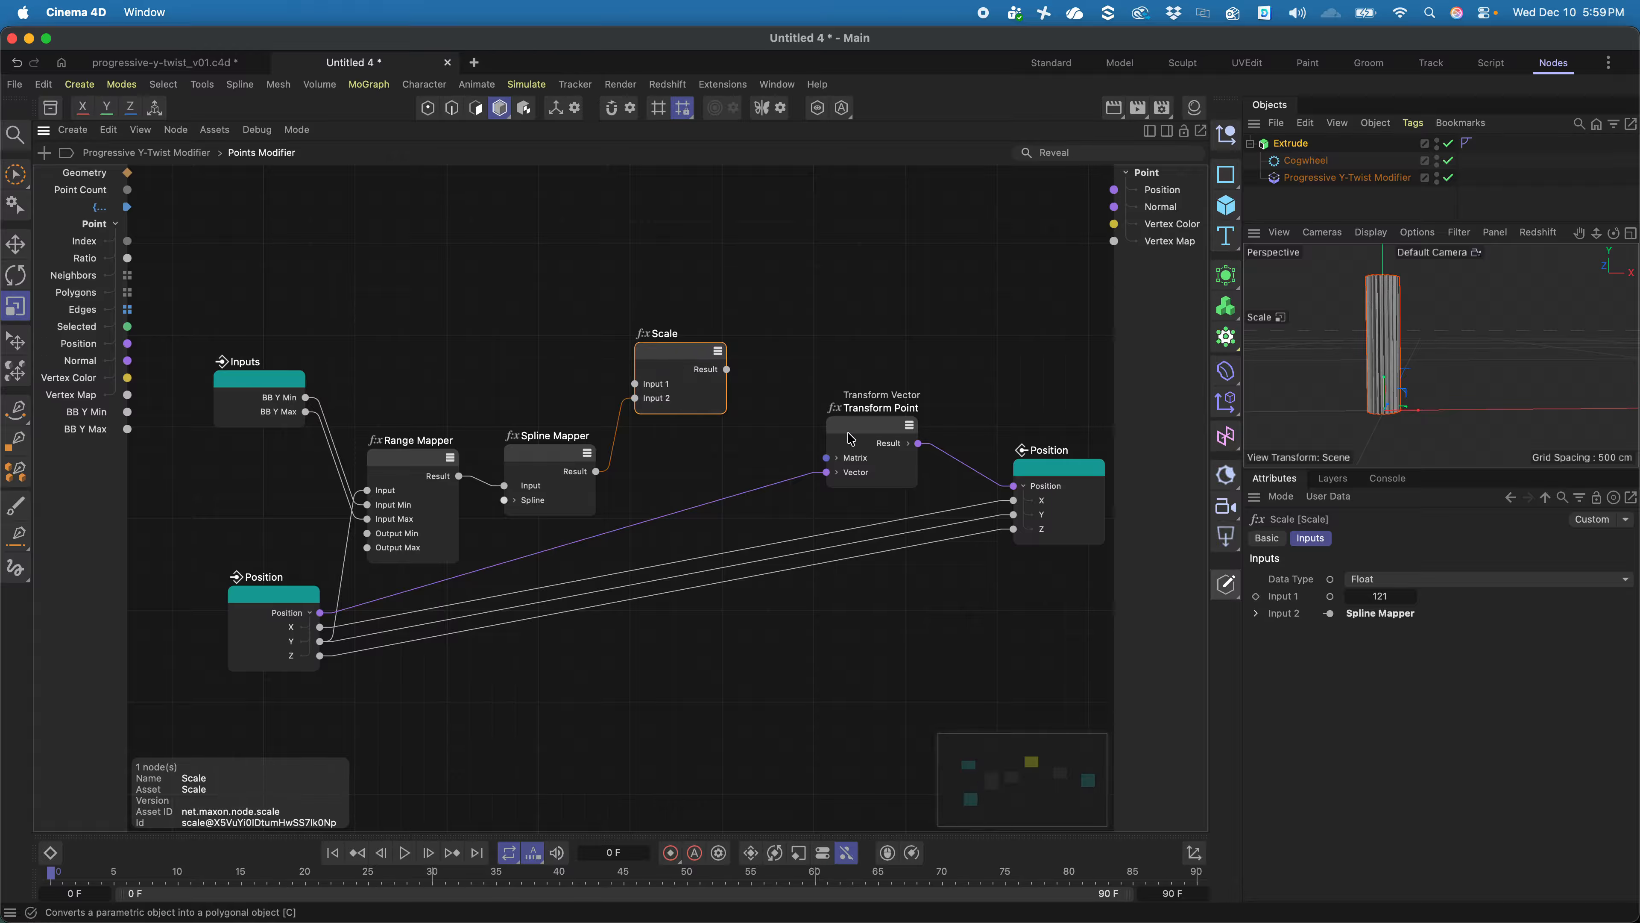
left_click_drag(839, 452, 841, 381)
left_click(826, 402)
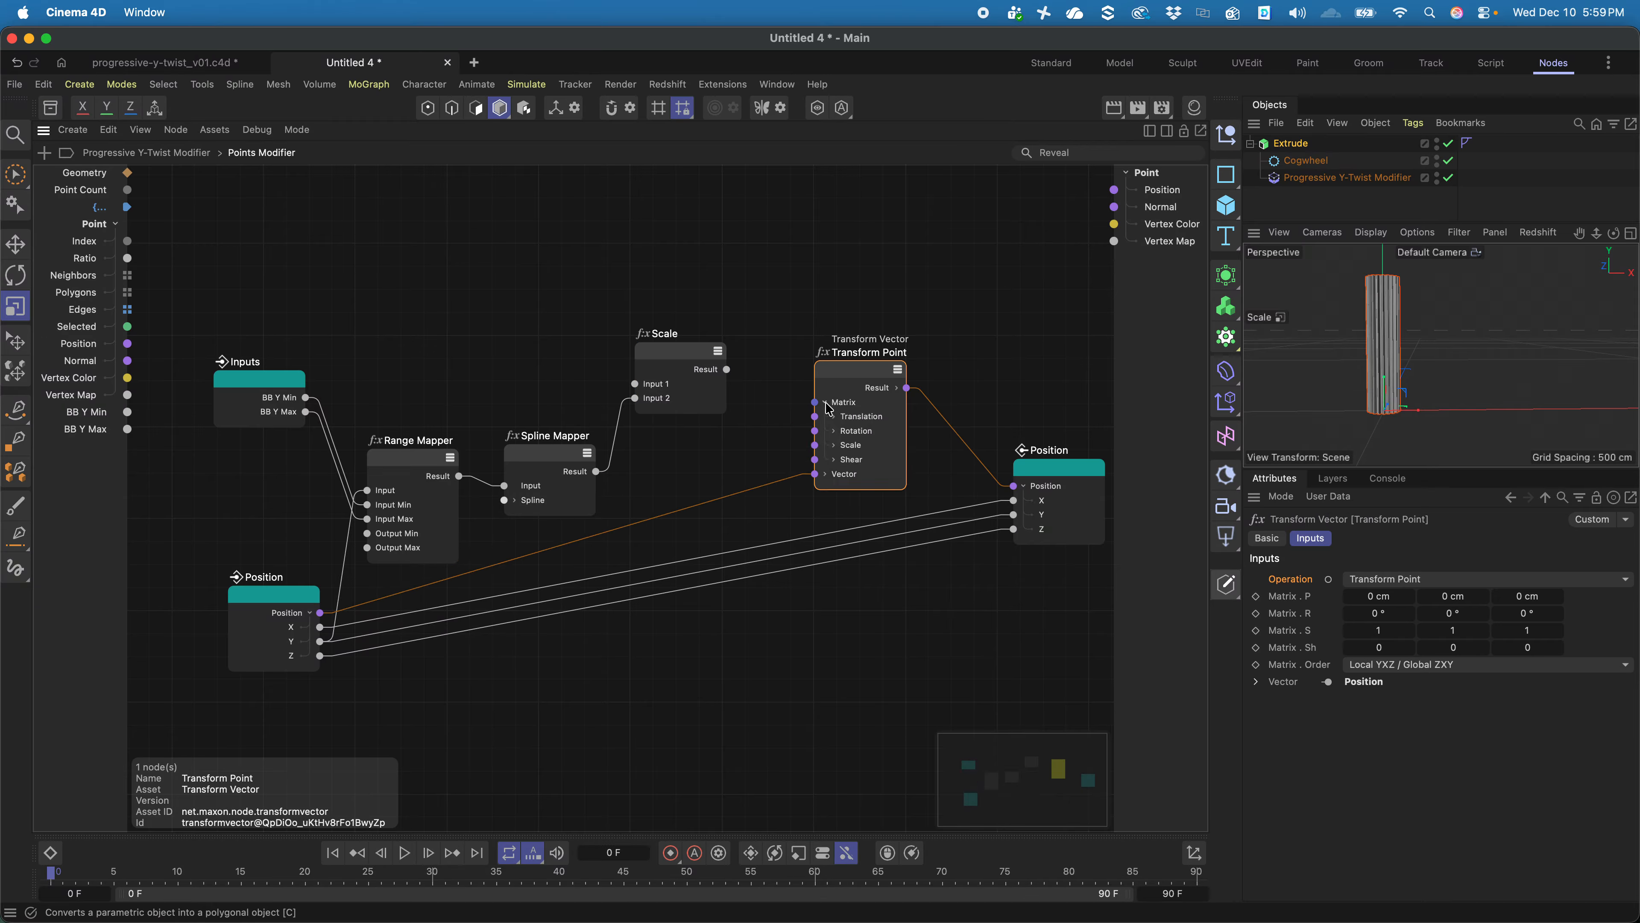
left_click(835, 431)
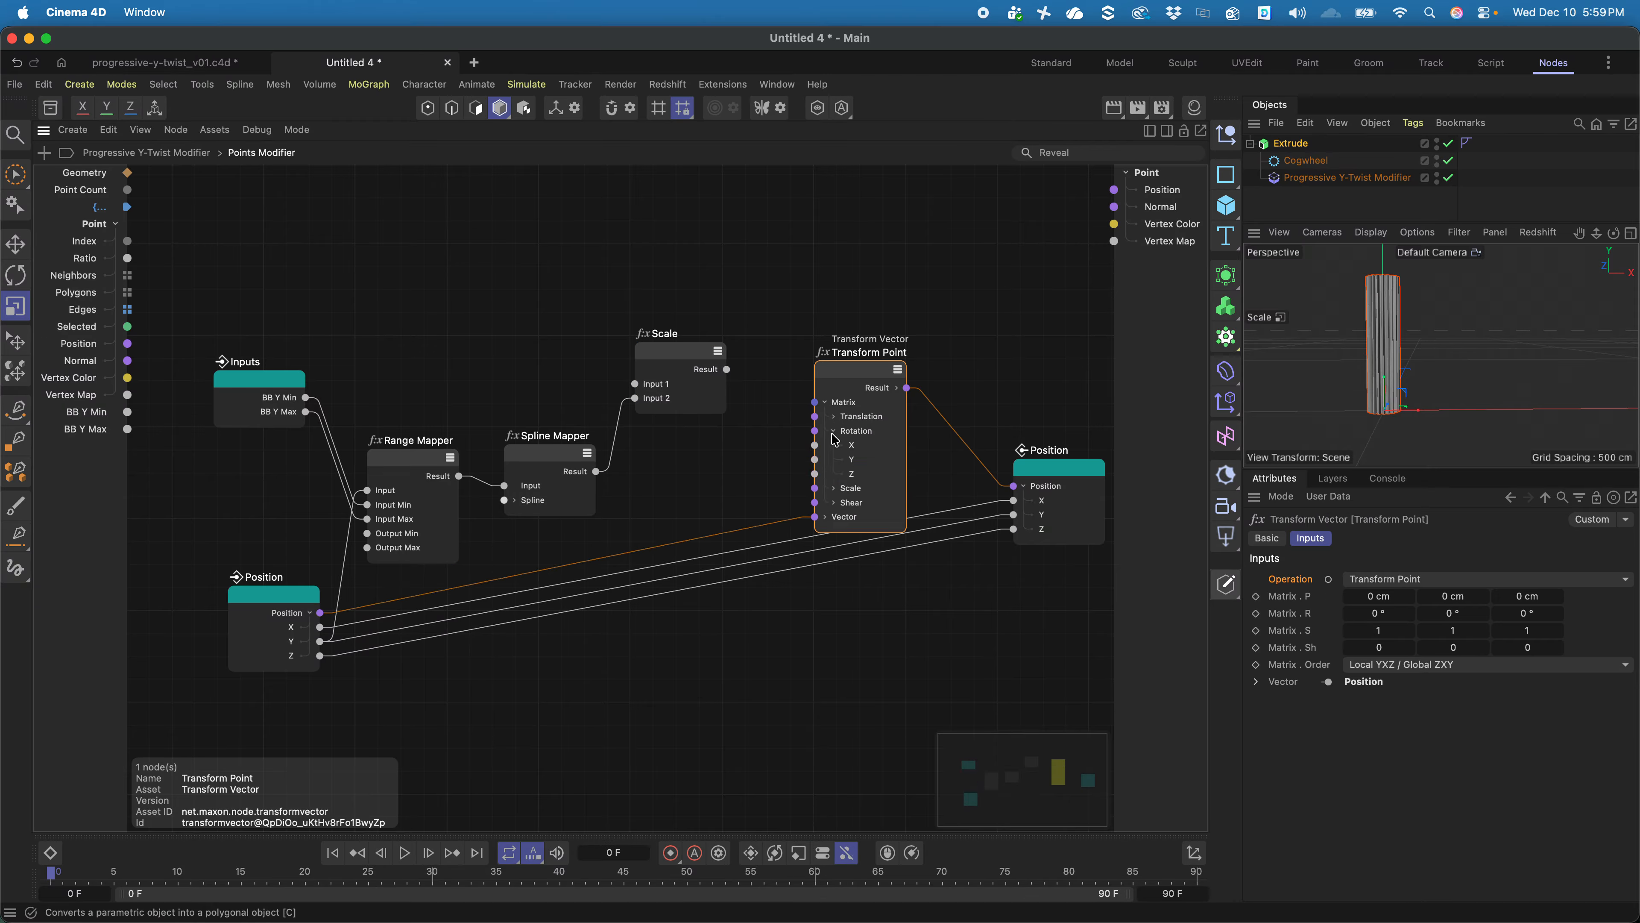
left_click_drag(726, 369, 813, 457)
left_click_drag(670, 355, 704, 442)
left_click_drag(863, 377, 862, 373)
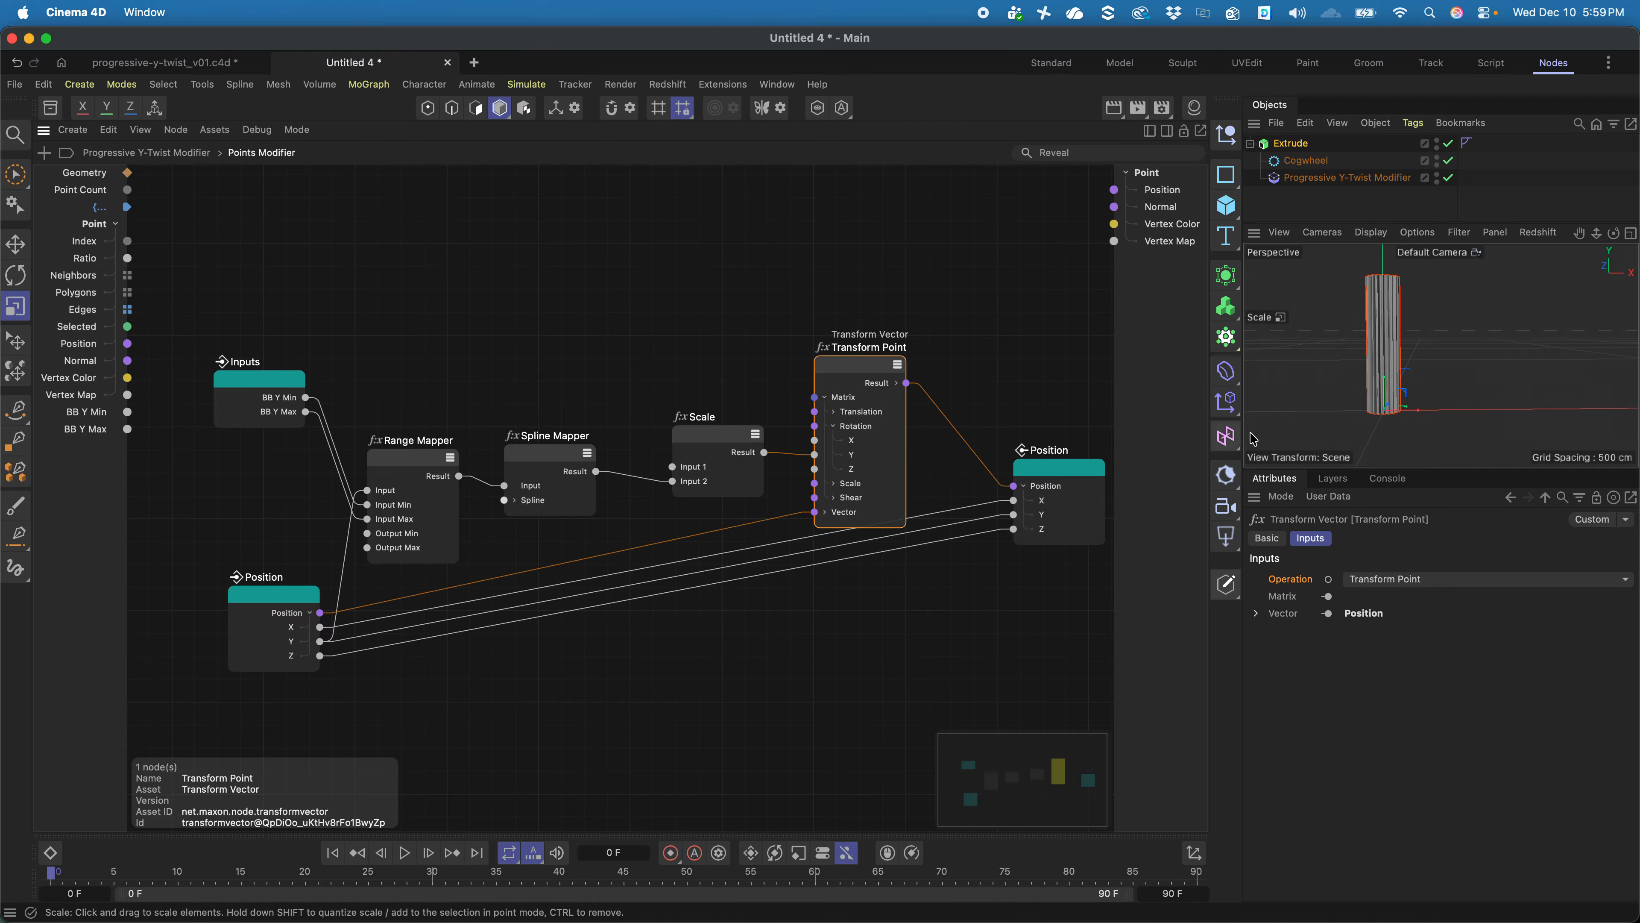
- Remove the direct X, Y and Z connections between the input and output Position nodes, and inspect the twisted column
scroll(1376, 352, "up", 8)
scroll(1376, 352, "down", 2)
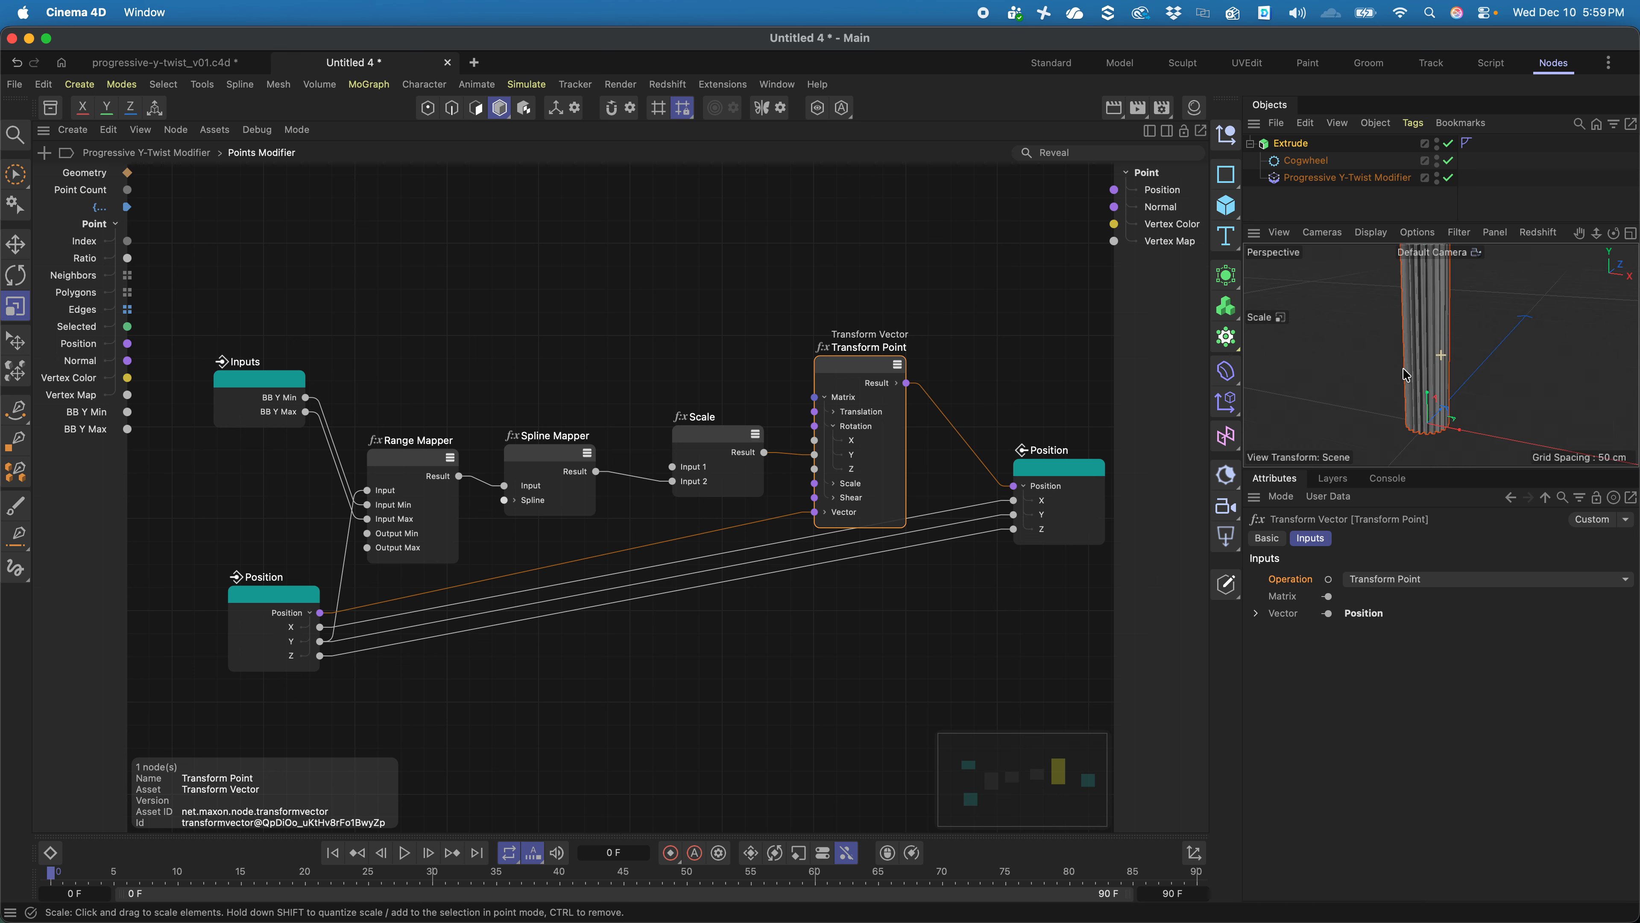
middle_click_drag(1439, 356, 1429, 383, "alt")
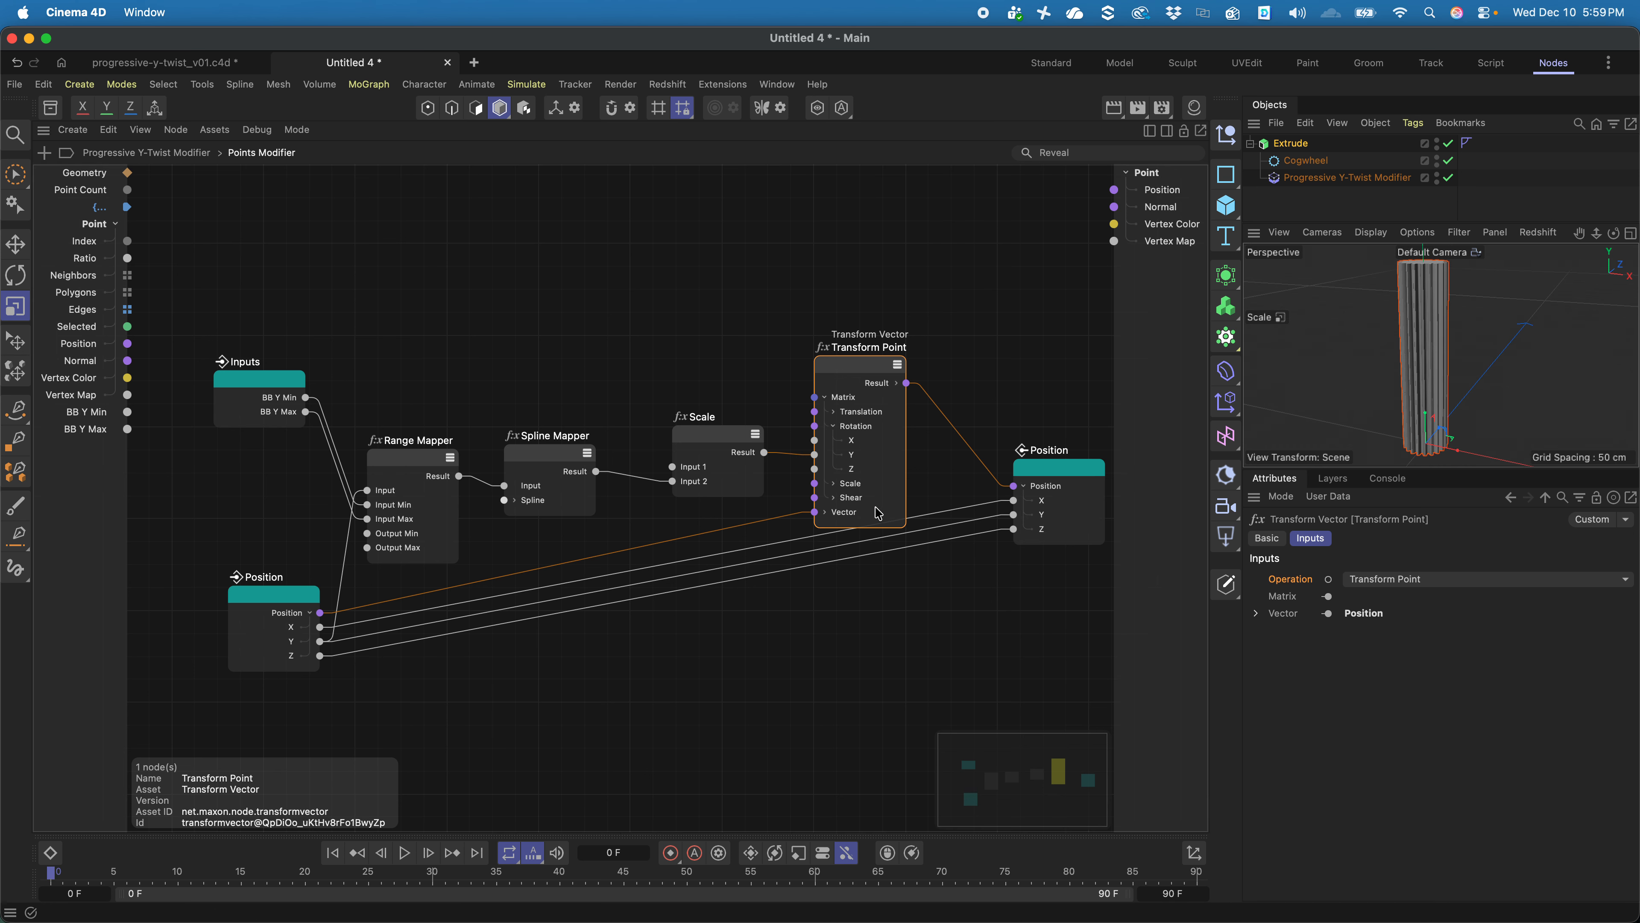
left_click(286, 609)
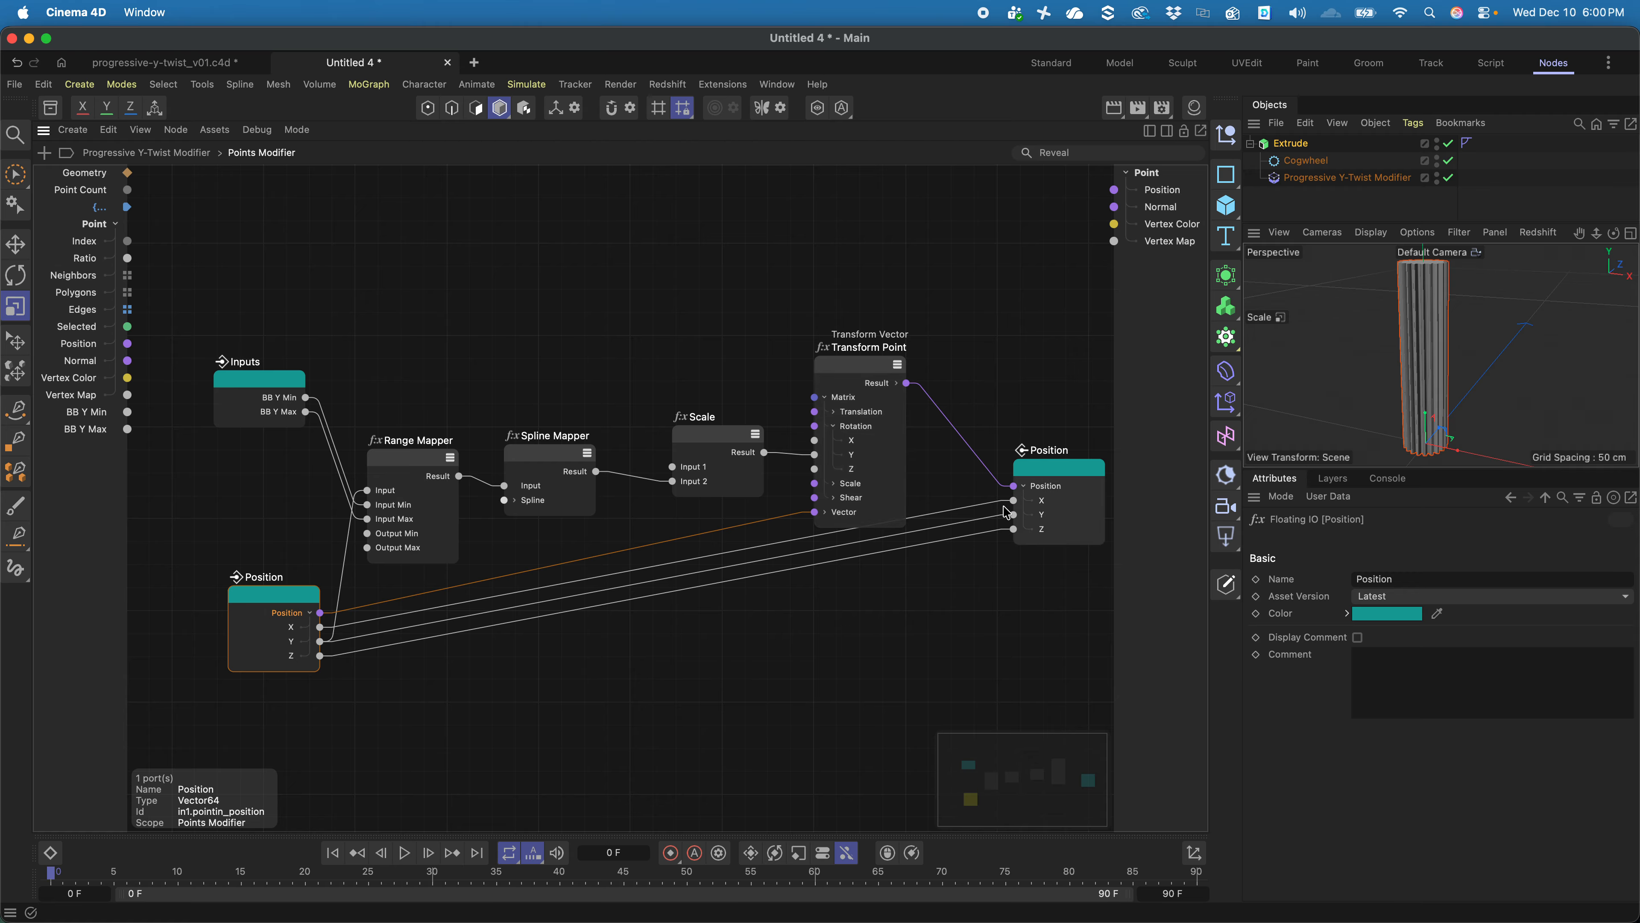
left_click_drag(984, 533, 970, 522)
left_click_drag(1421, 360, 1437, 312, "alt")
scroll(1425, 323, "up", 5)
scroll(1405, 336, "down", 5)
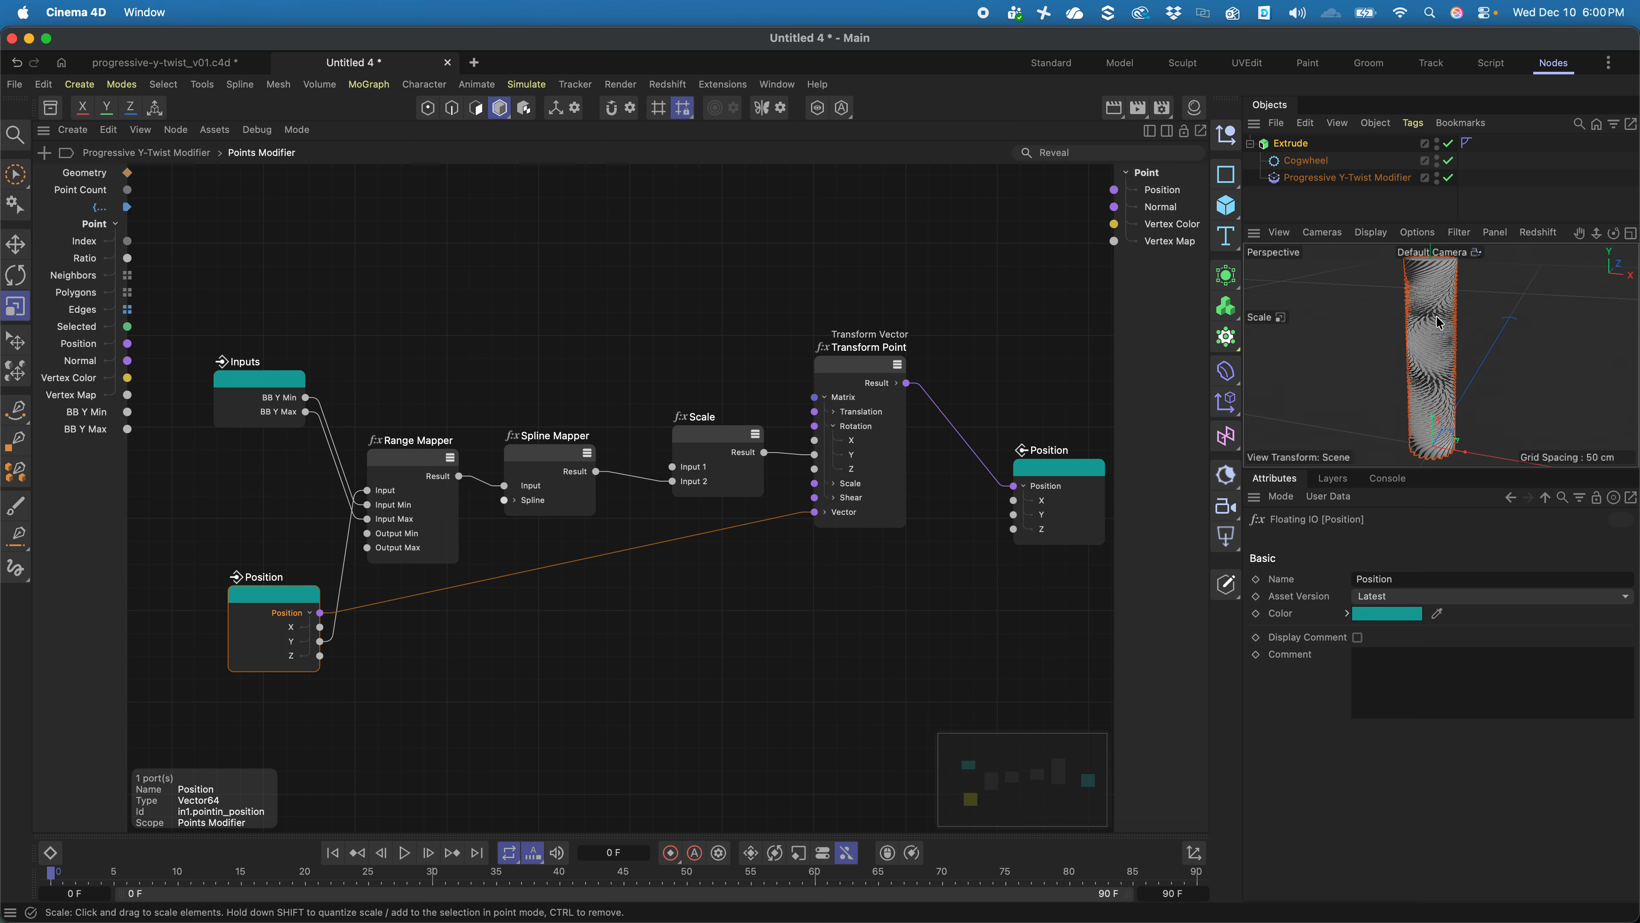
scroll(1437, 312, "down", 3)
- Move the Scale, Transform Point and output Position nodes closer together to compact the chain
left_click_drag(699, 446, 658, 443)
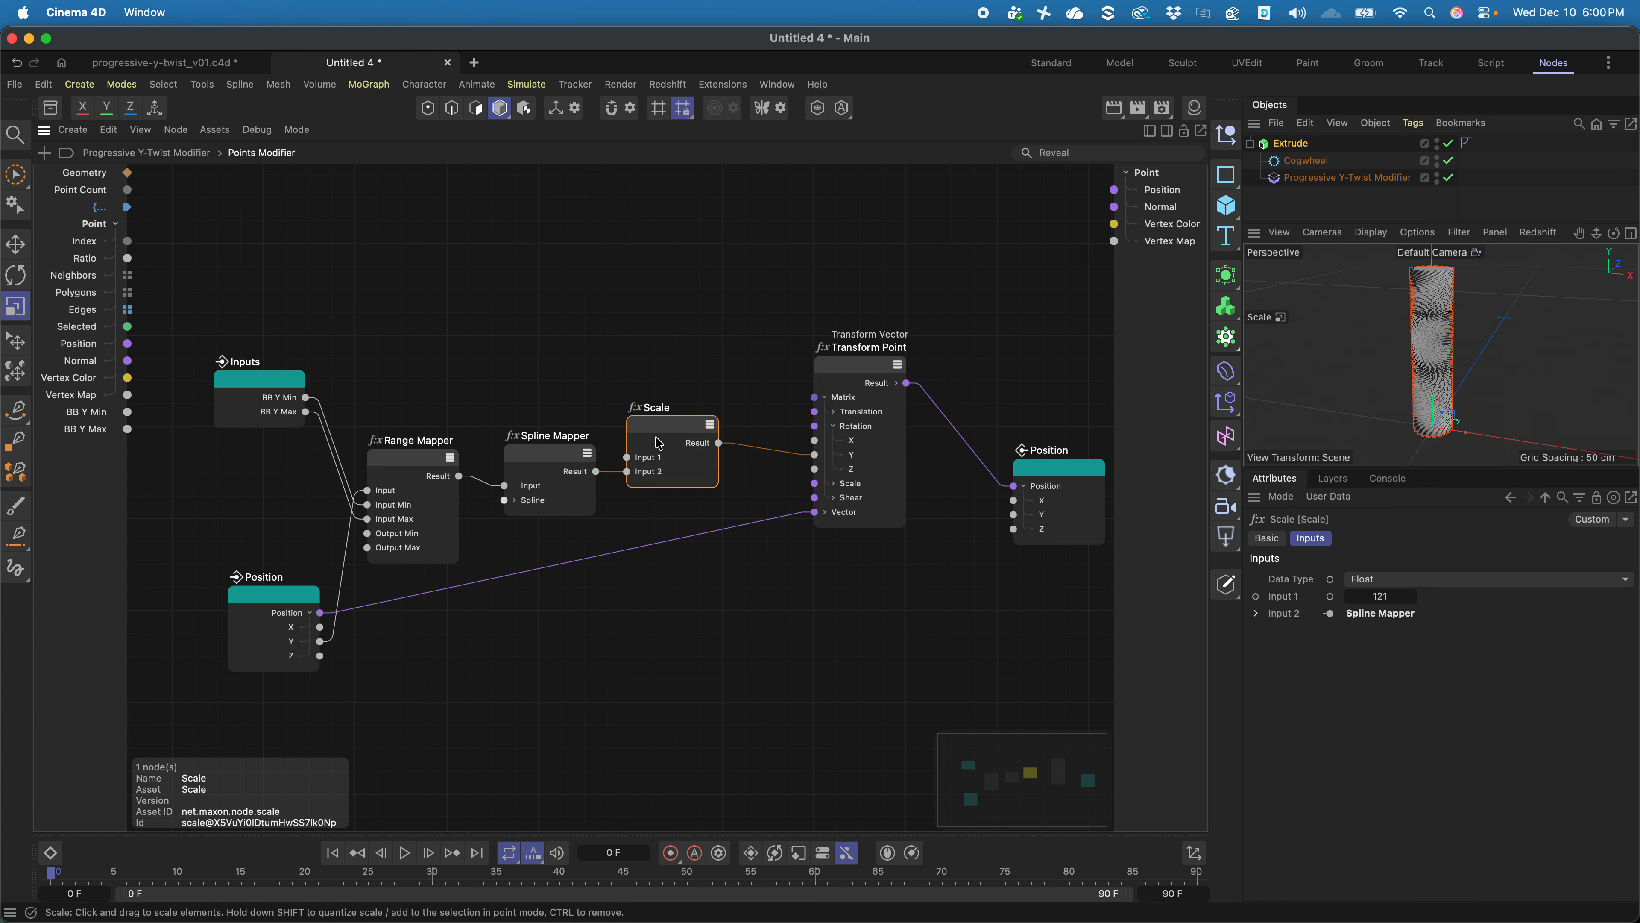
left_click_drag(849, 369, 779, 468)
left_click_drag(1056, 470, 950, 468)
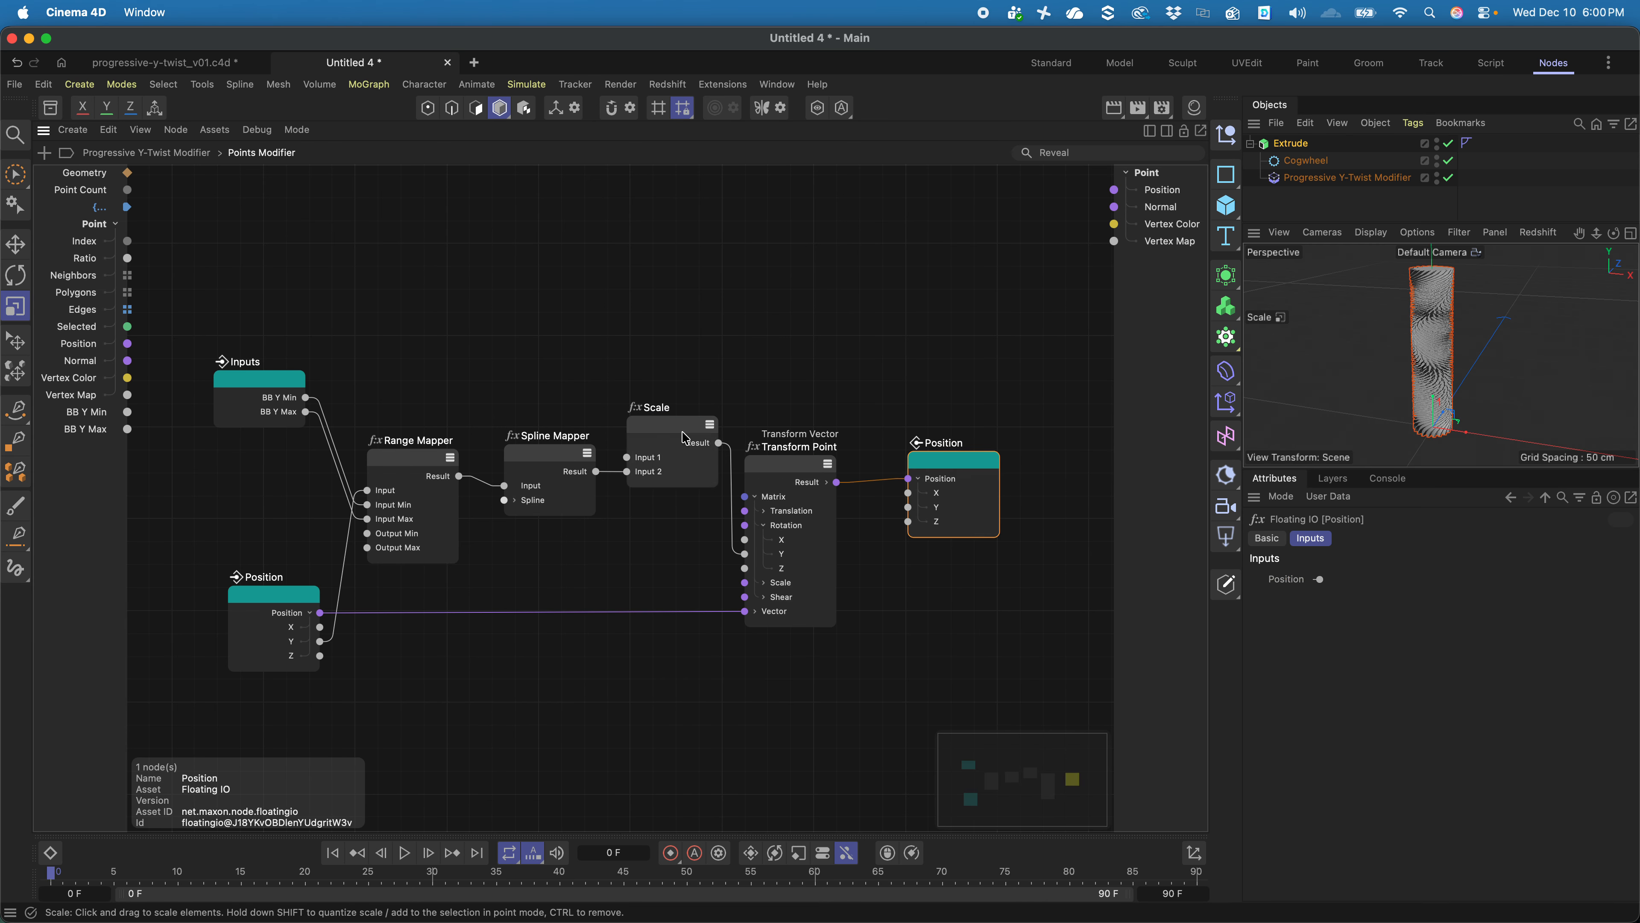
- Set the Scale node's Input 1 to 18 and nudge the node slightly
left_click(686, 435)
mouse_move(1392, 597)
left_mouse_down()
mouse_move(1304, 596)
mouse_move(1398, 595)
left_mouse_up()
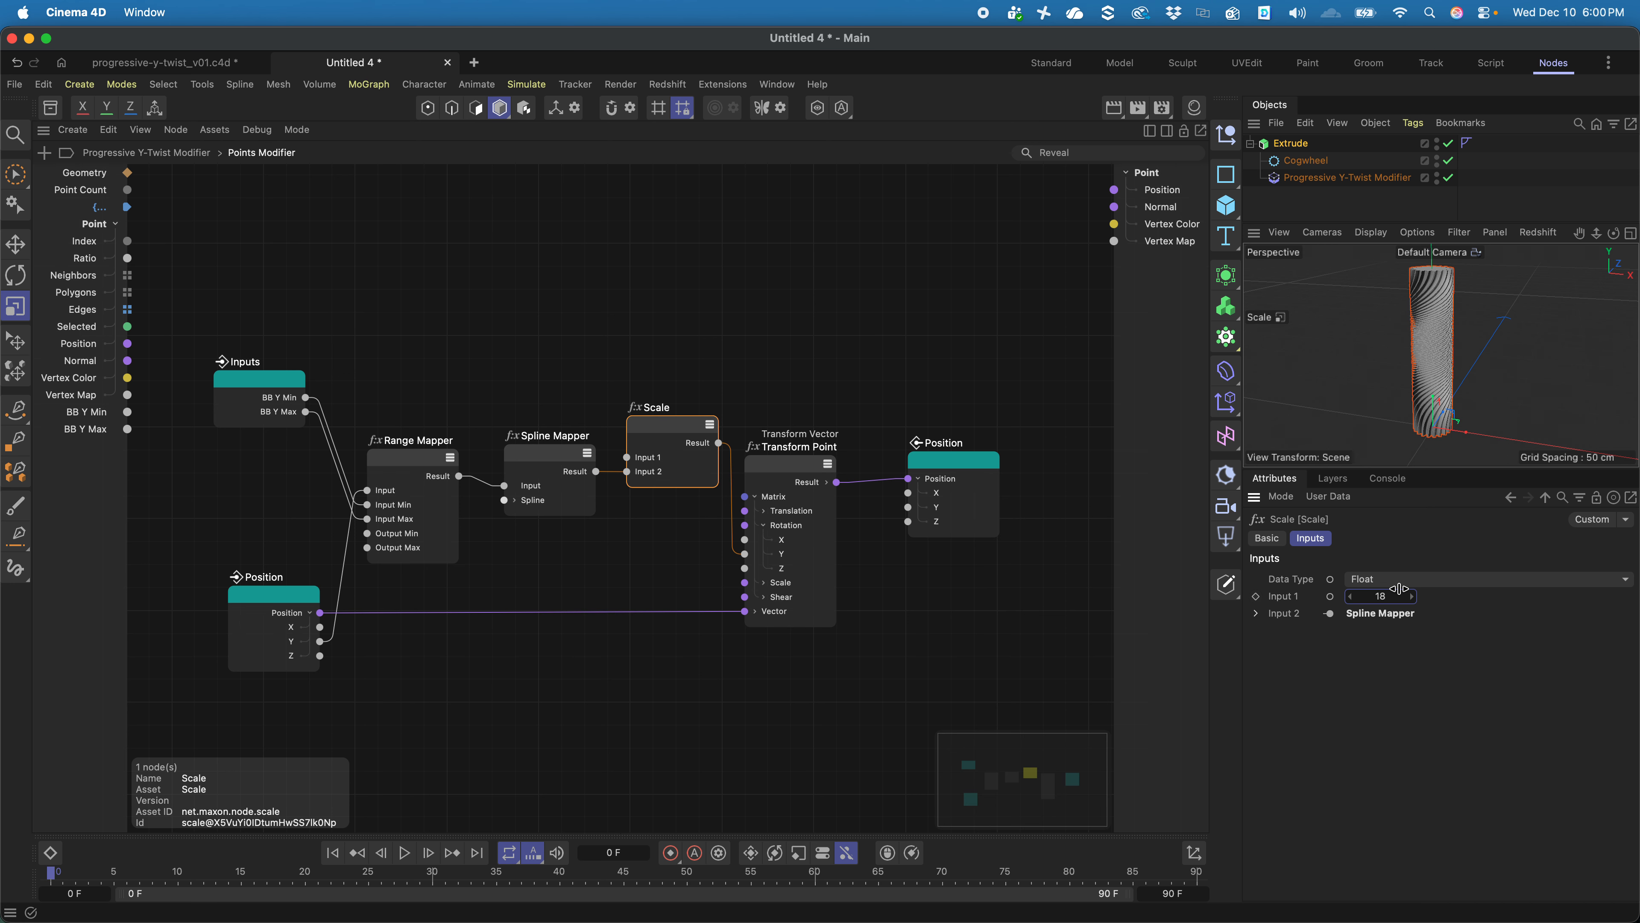
left_click(811, 367)
left_click_drag(648, 432, 671, 443)
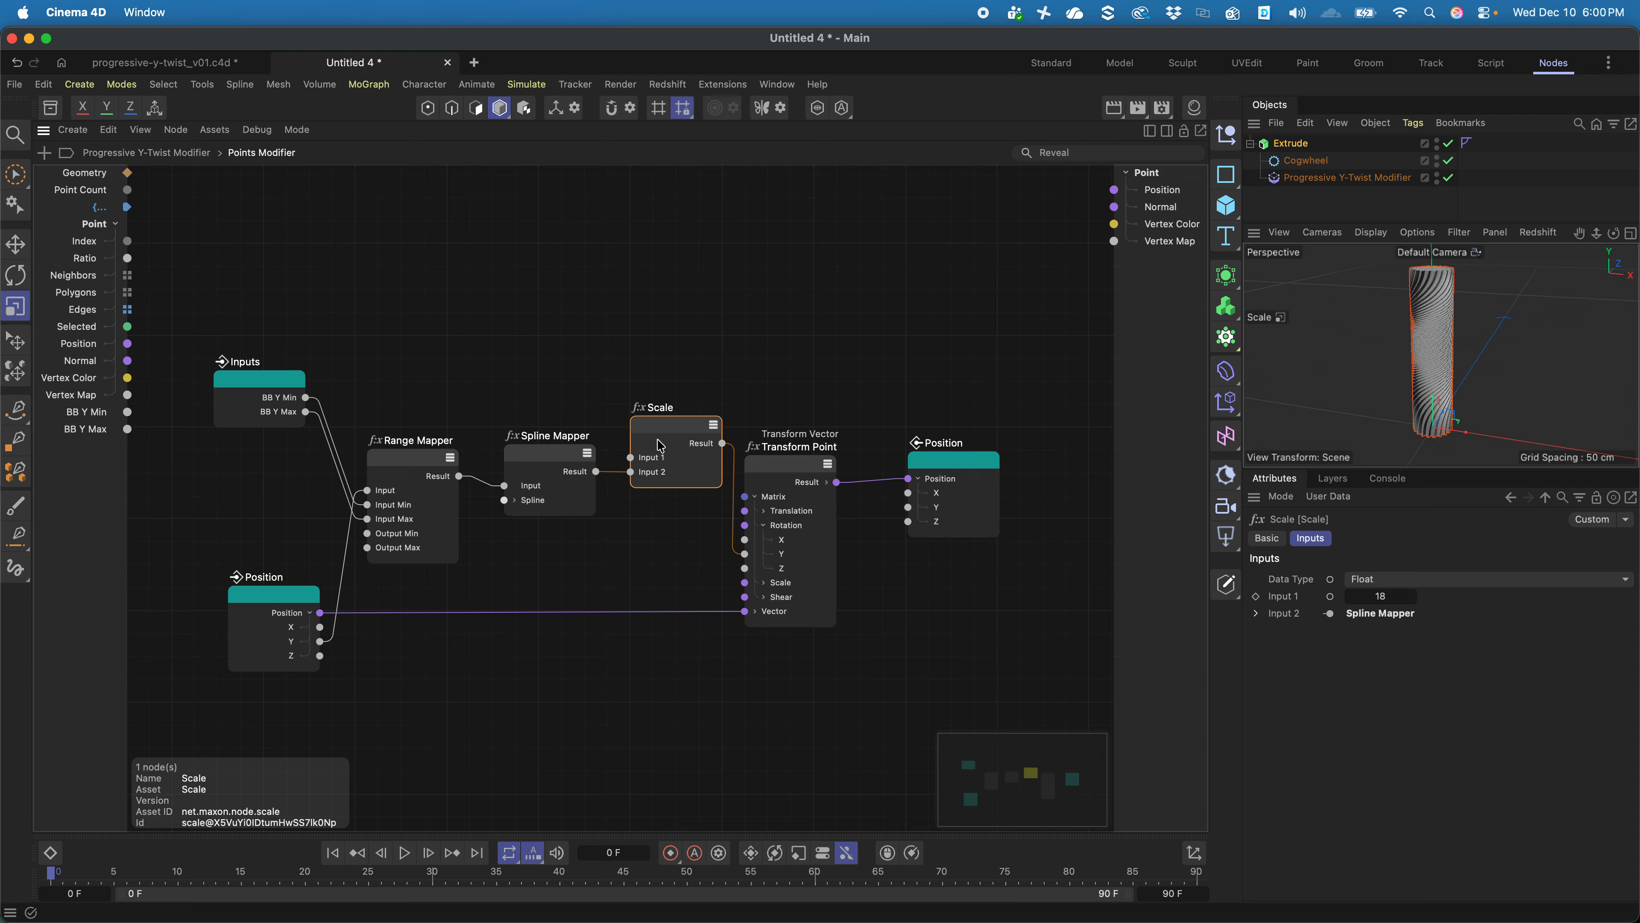
- Add an IO - Float - Angle node beside the Scale node and connect it to the Scale node's Input 1
double_click(534, 304)
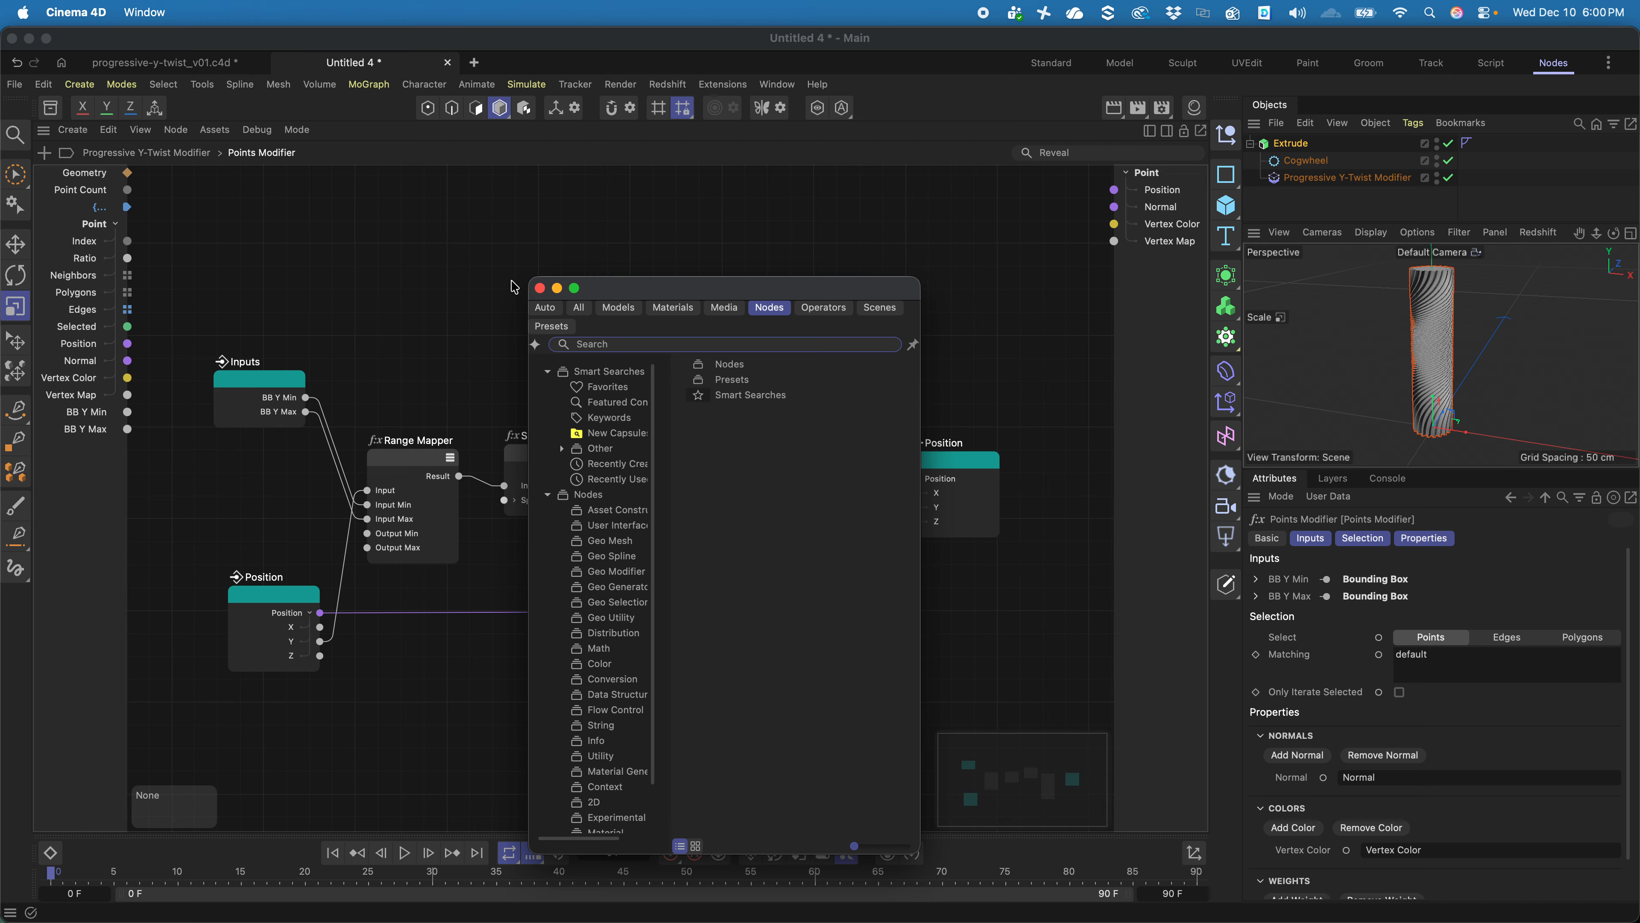
type("io")
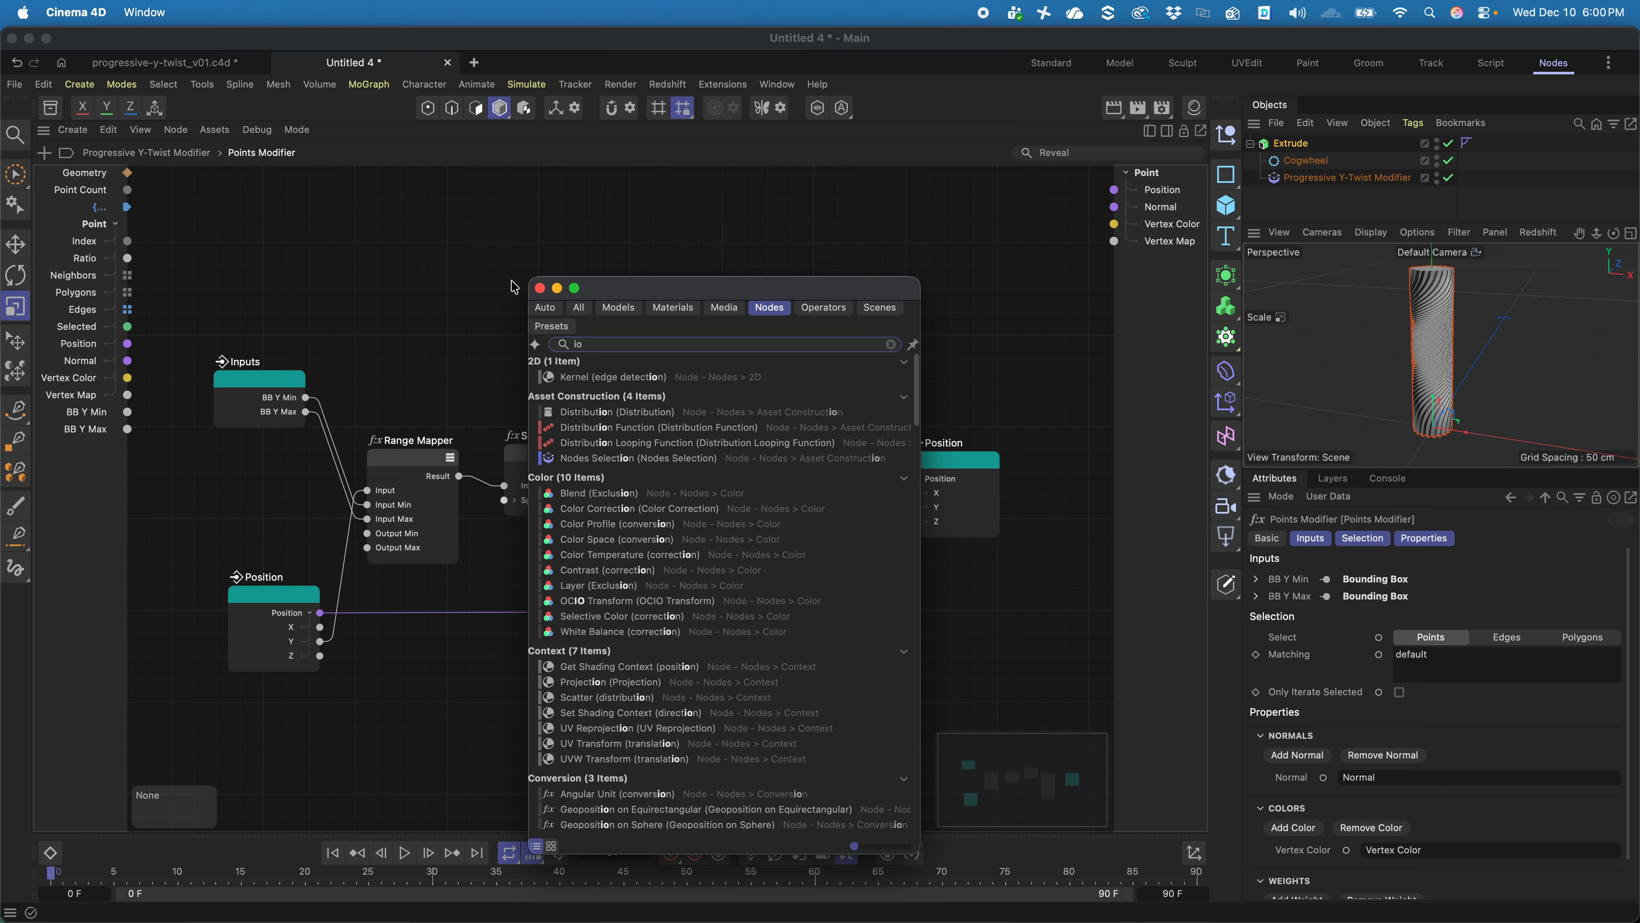
type(" angle")
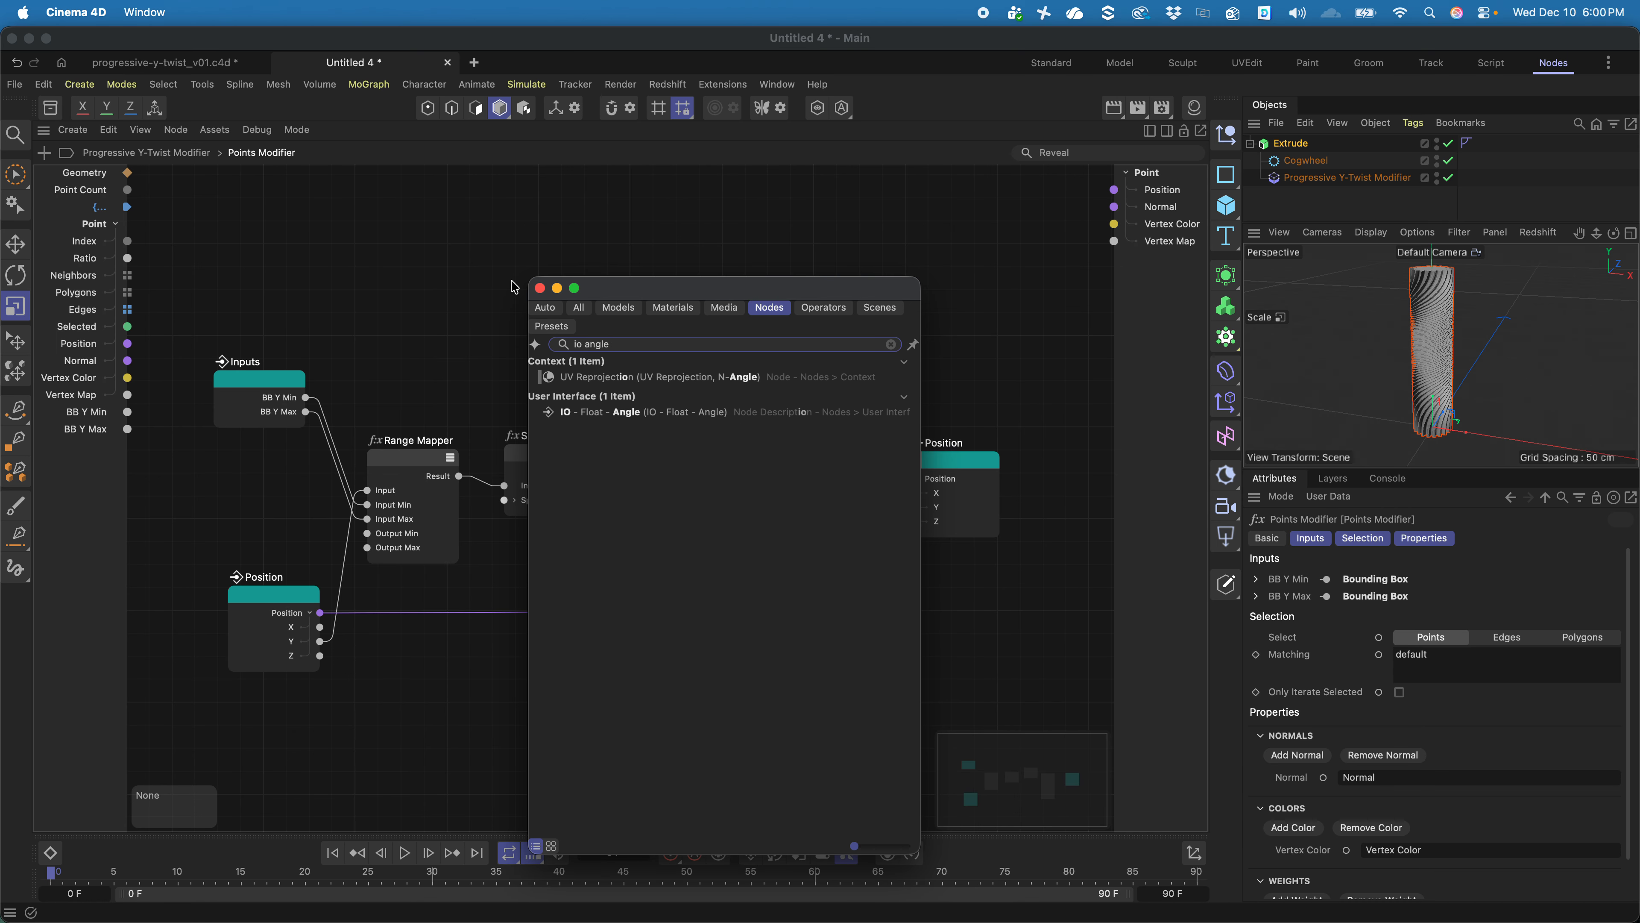
left_click_drag(616, 424, 634, 460)
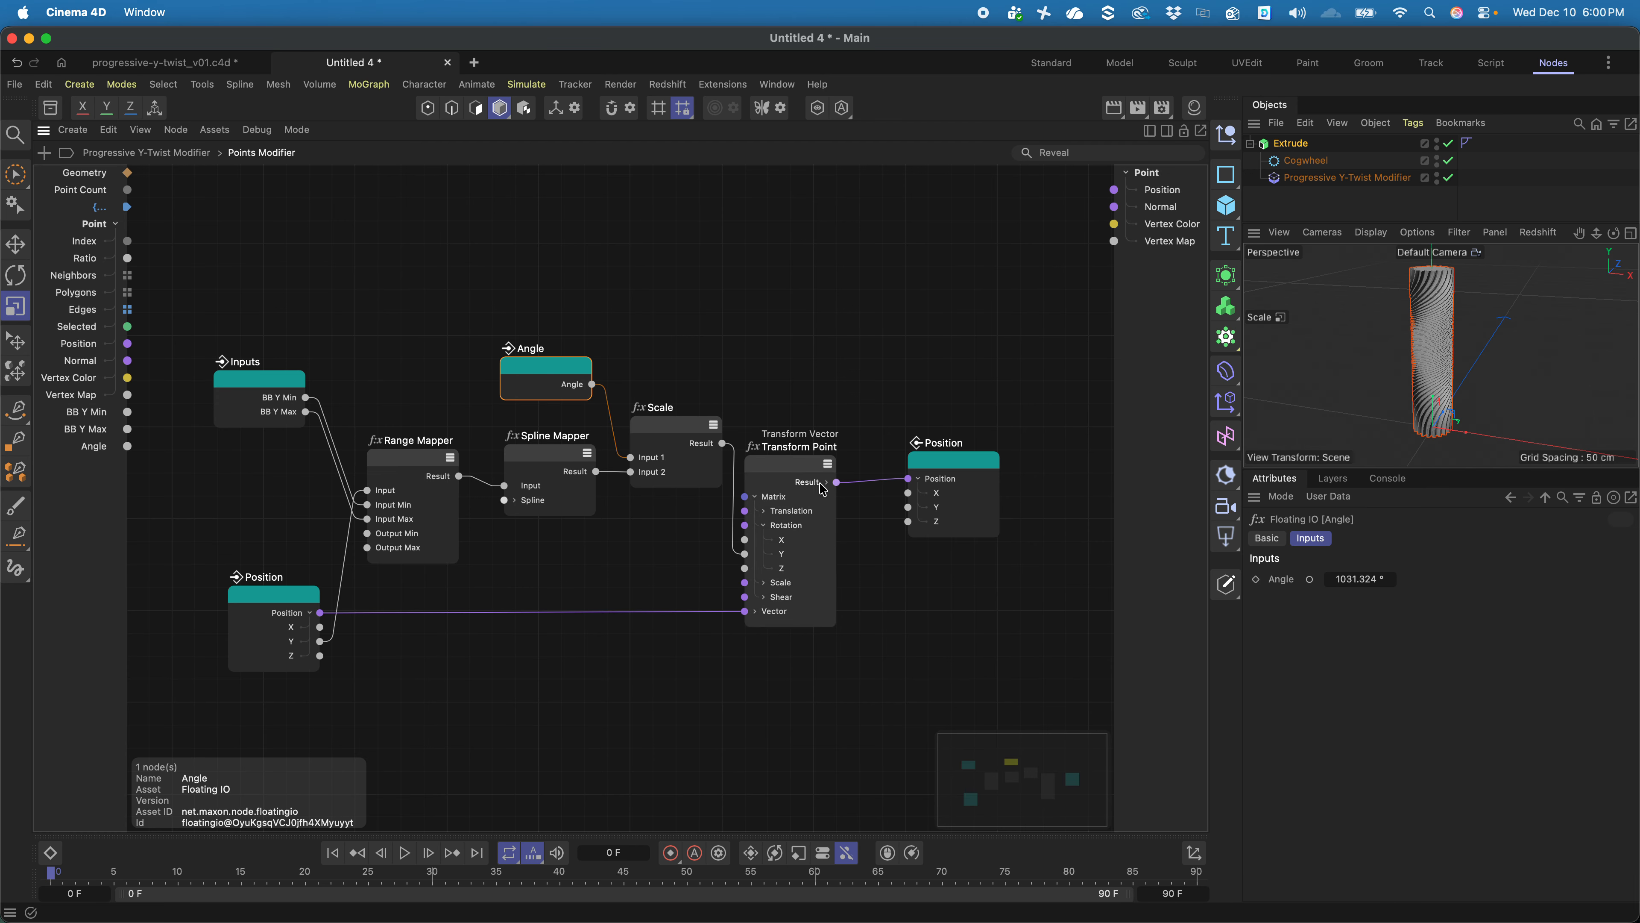
- Reset the Angle node's value and raise it to 267° to test the twist on the column
right_click(1389, 580)
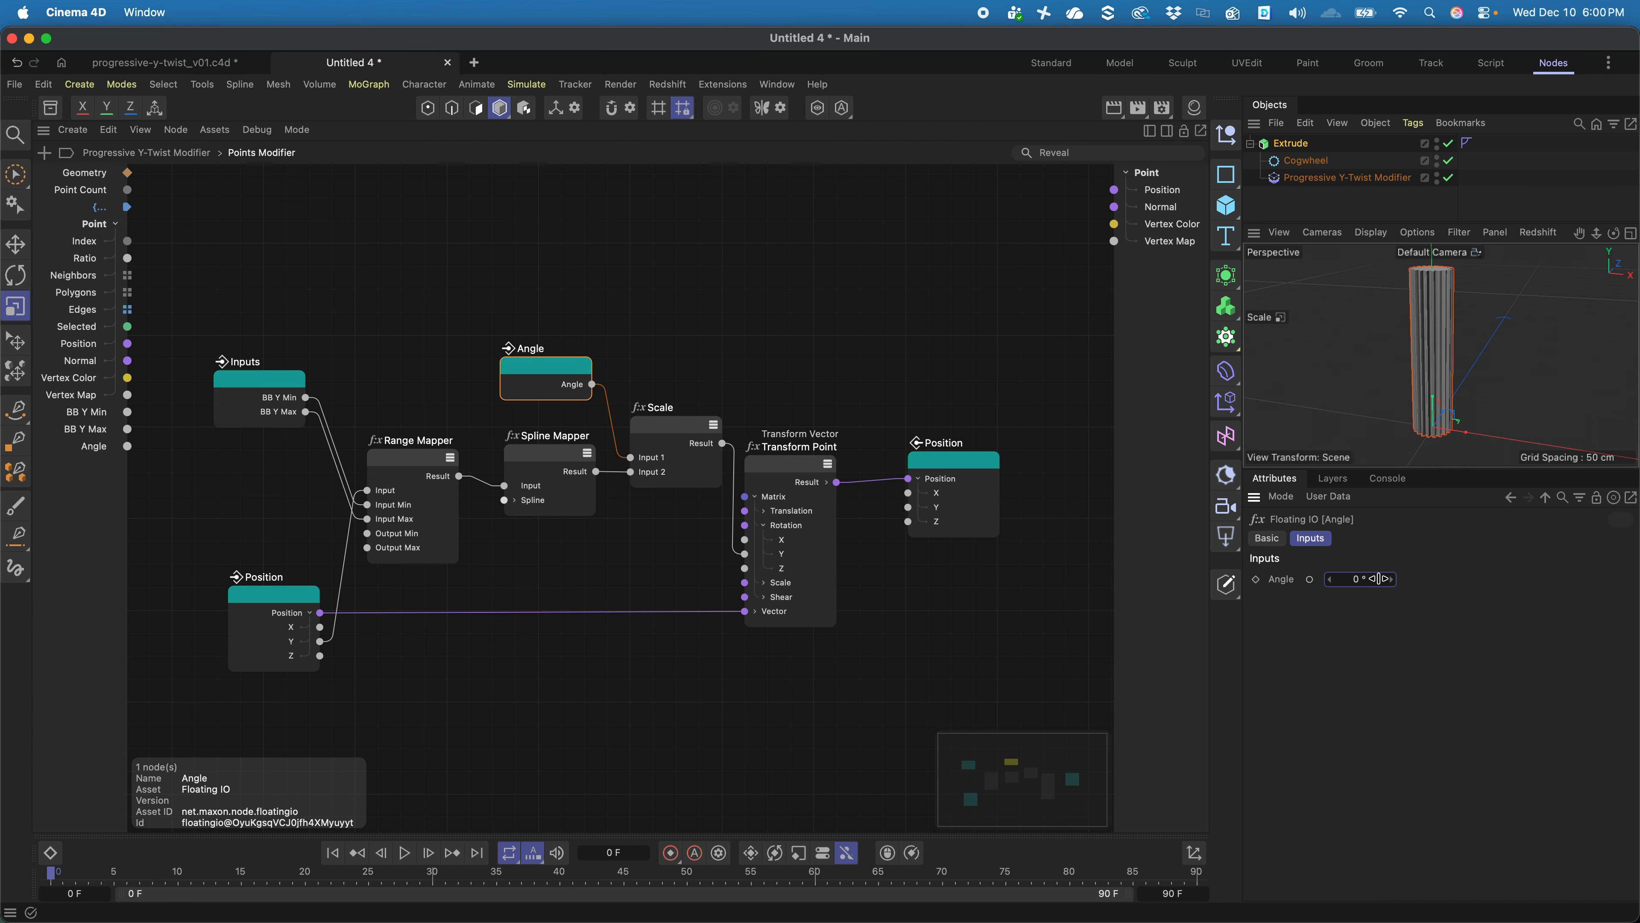
left_click_drag(1389, 580, 1362, 671)
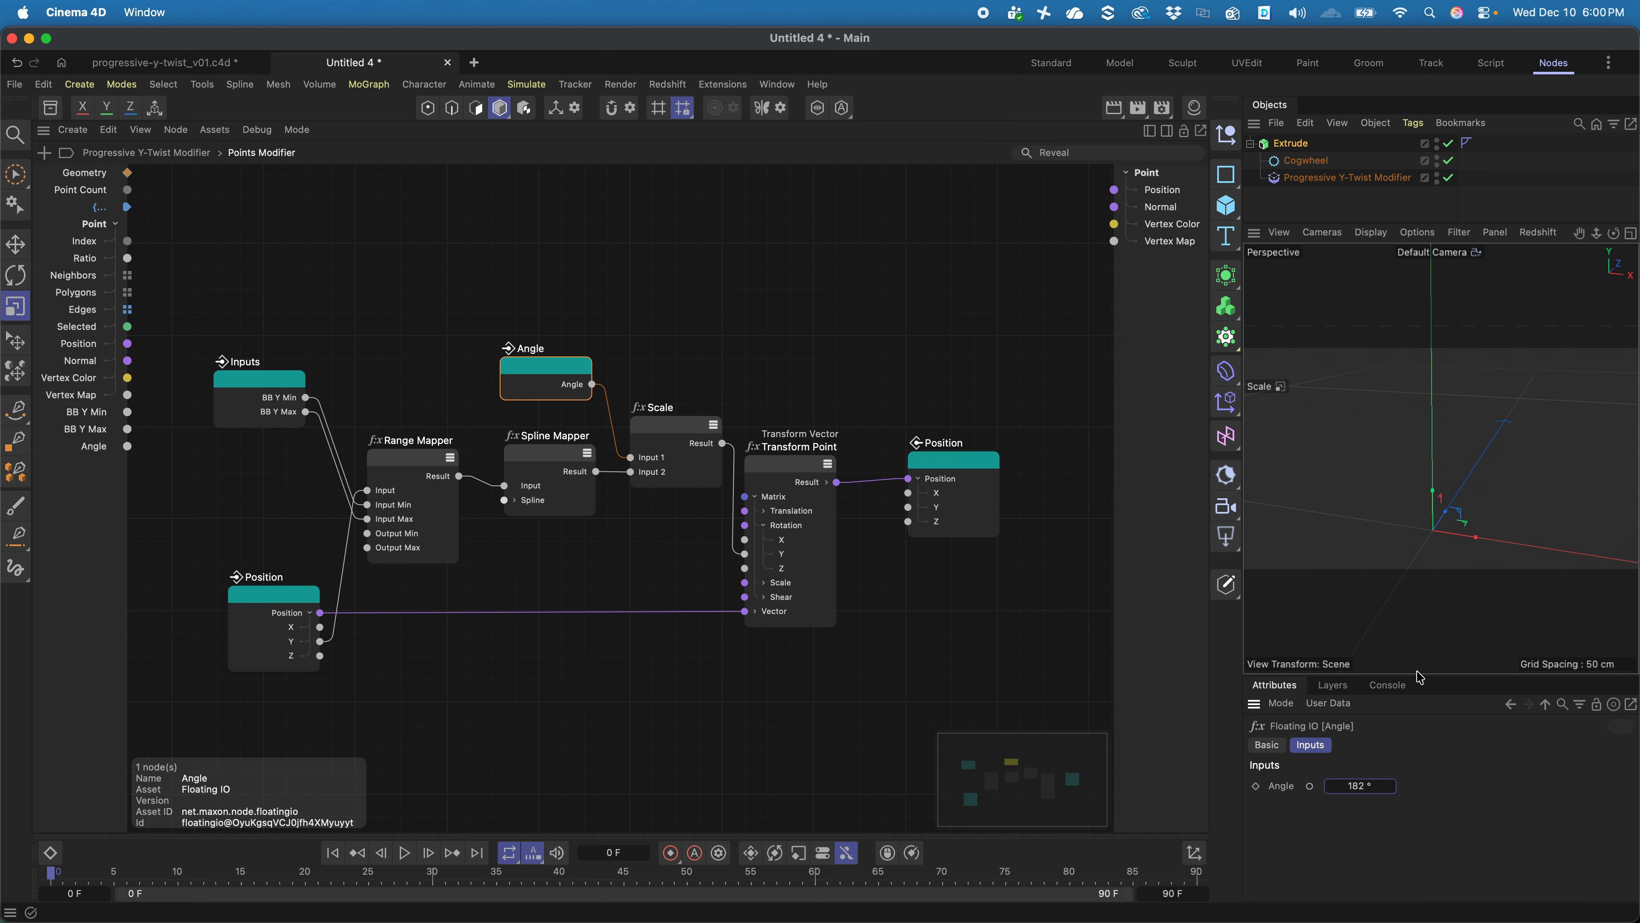
key("h")
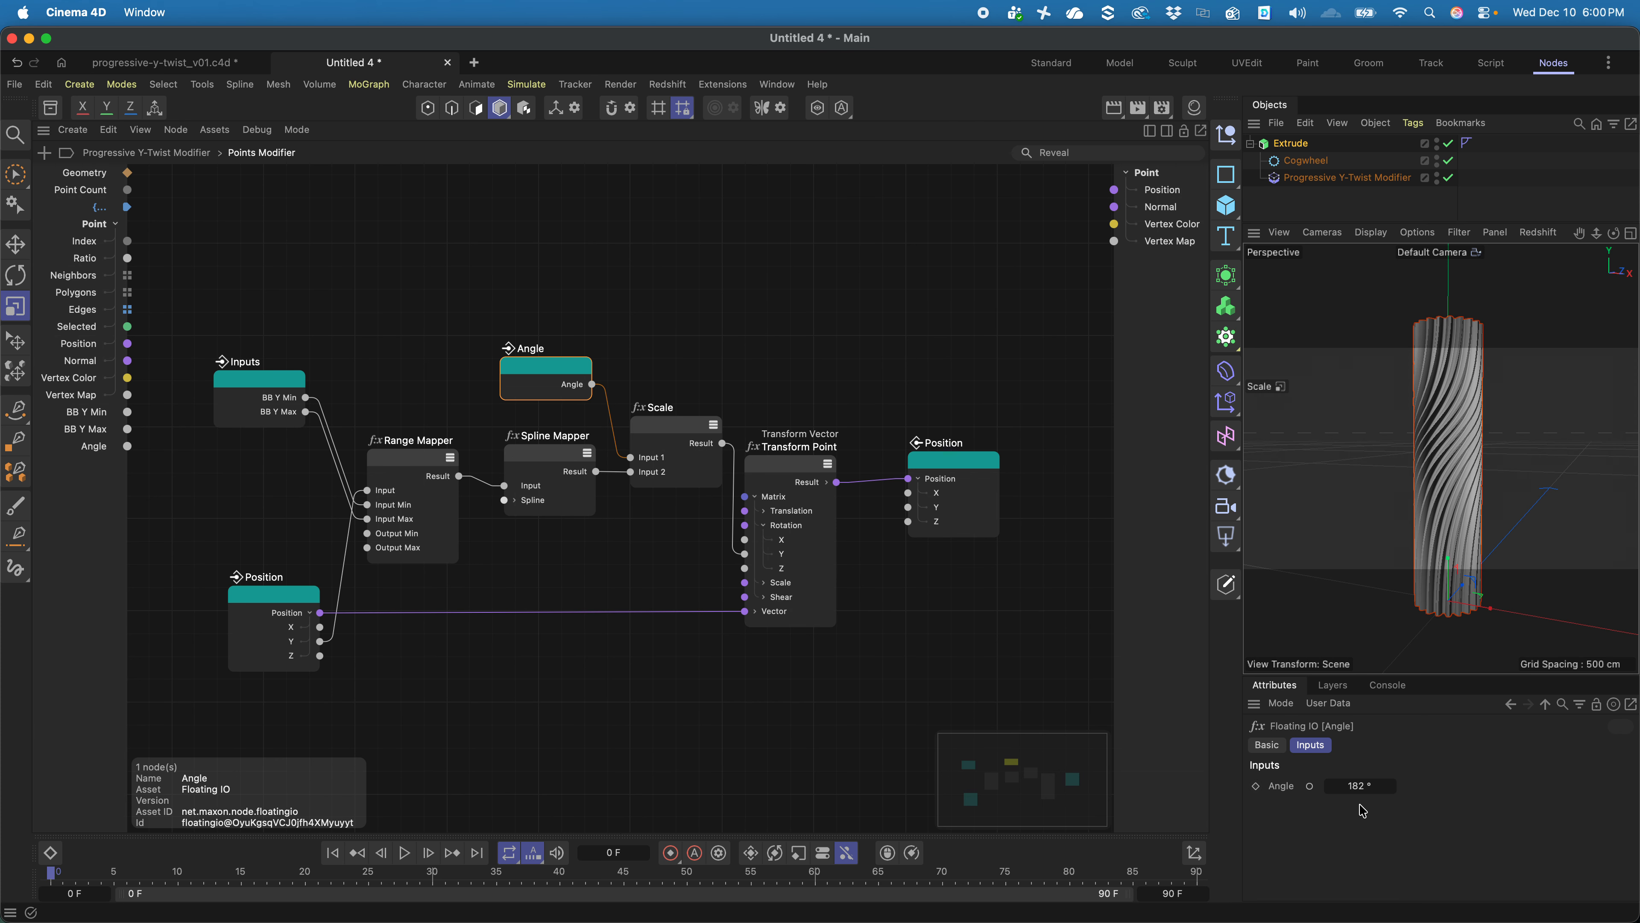
left_click_drag(1355, 789, 1355, 732)
left_click_drag(1419, 431, 1453, 420, "alt")
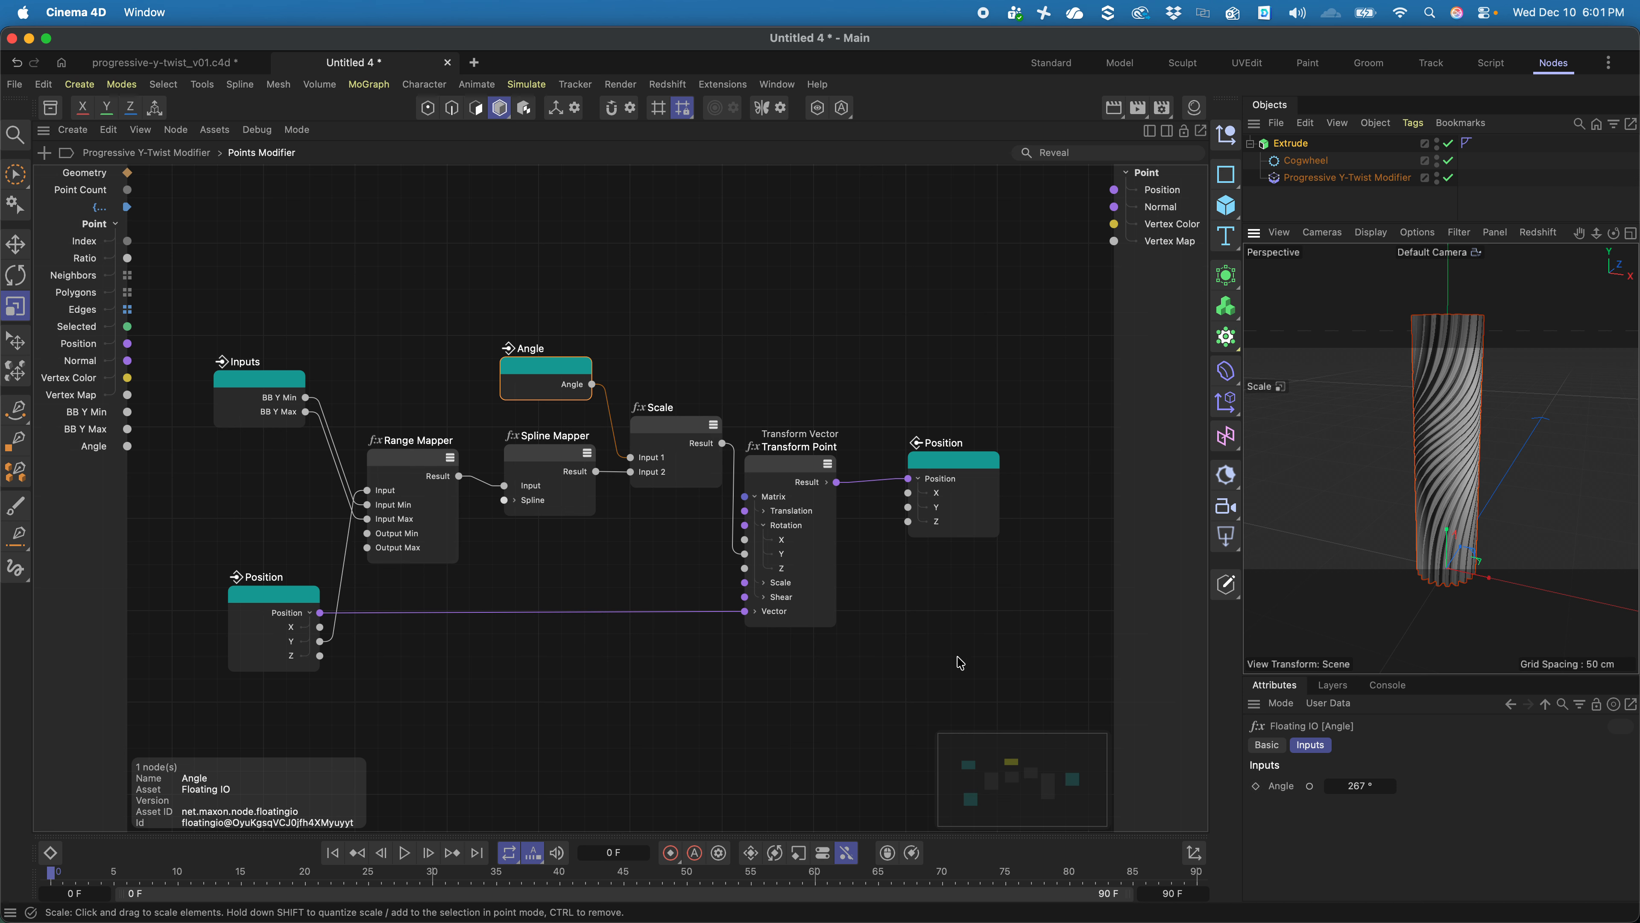
- Line up the Spline Mapper and output Position nodes with their neighbours, and expose the Spline Mapper's Spline port as a new Points Modifier input
left_click_drag(522, 458, 517, 450)
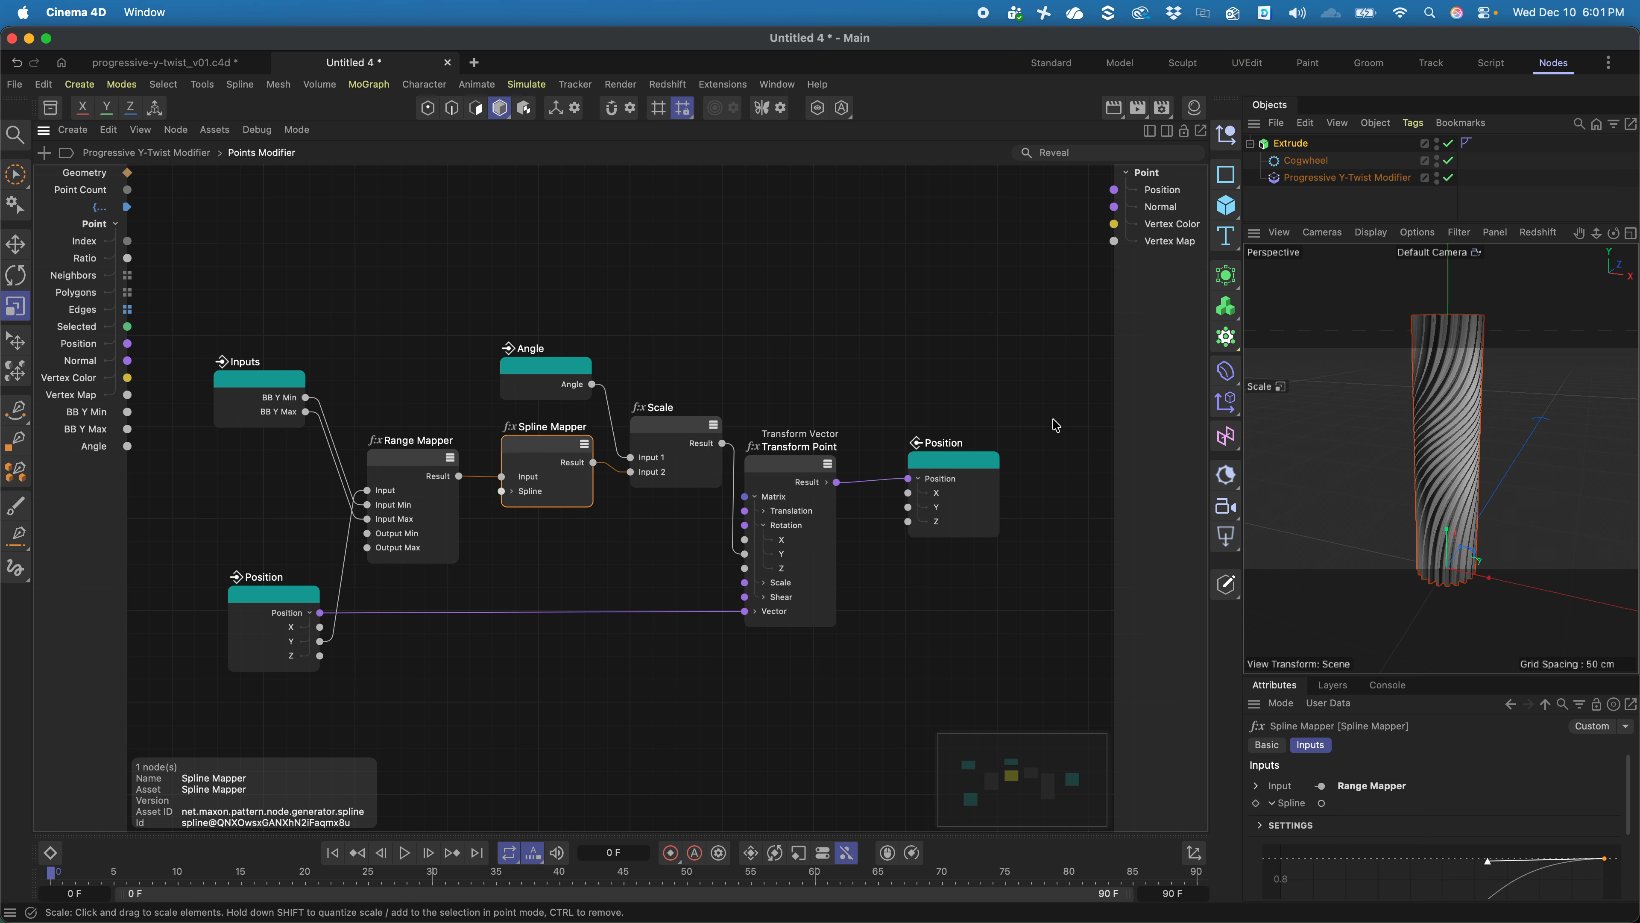
left_click_drag(941, 462, 897, 466)
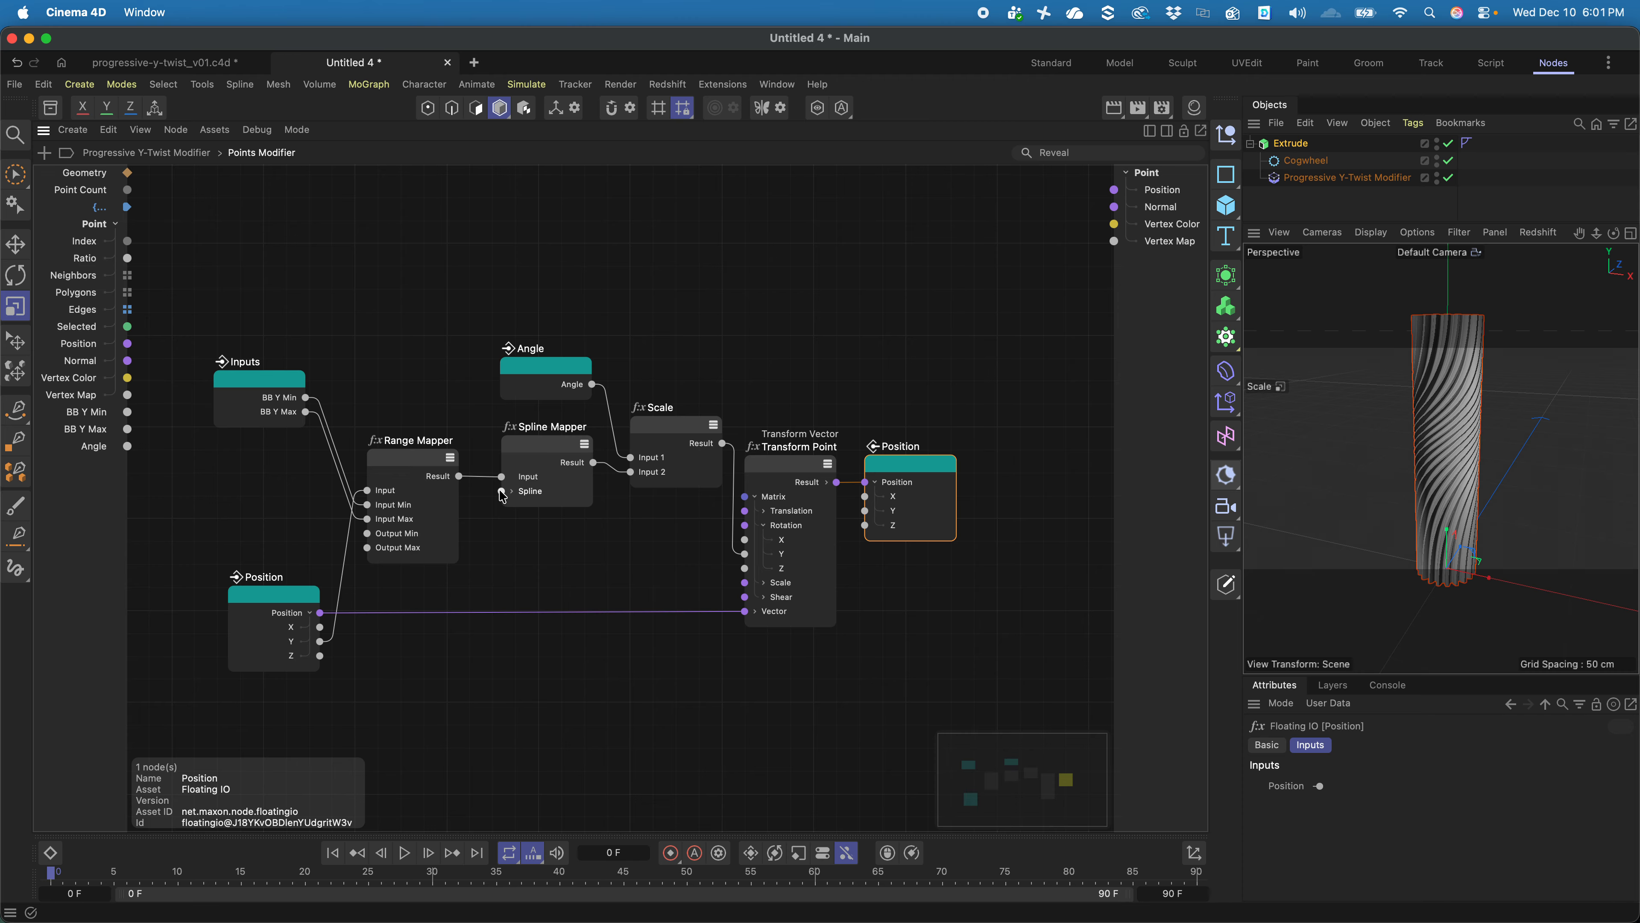
left_click_drag(502, 491, 91, 598)
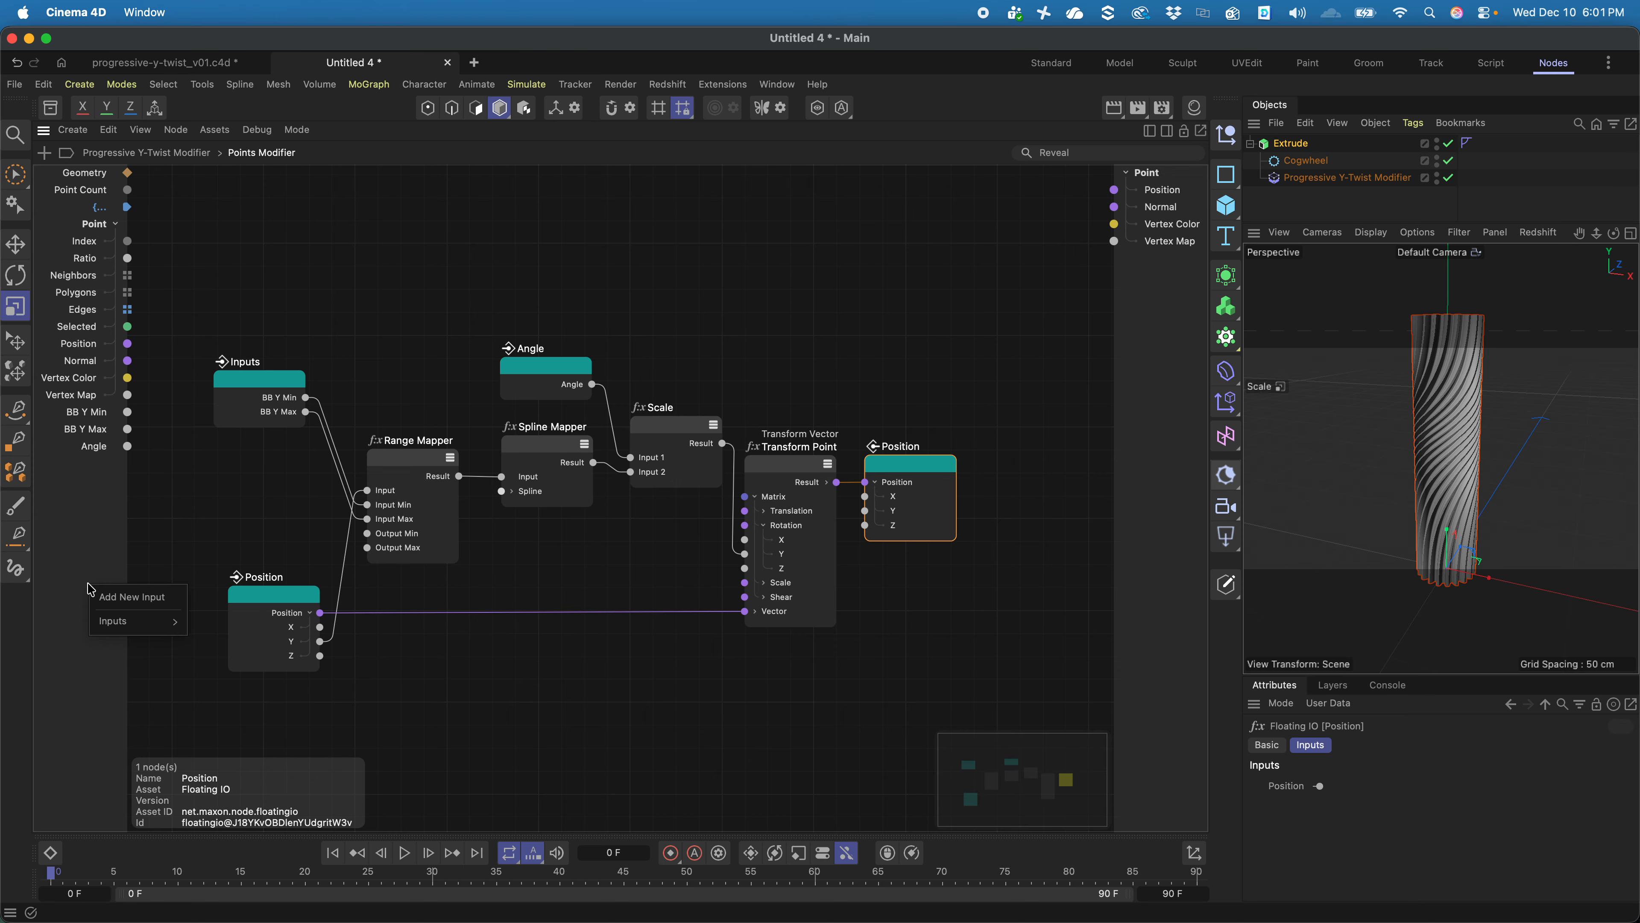
left_click(122, 600)
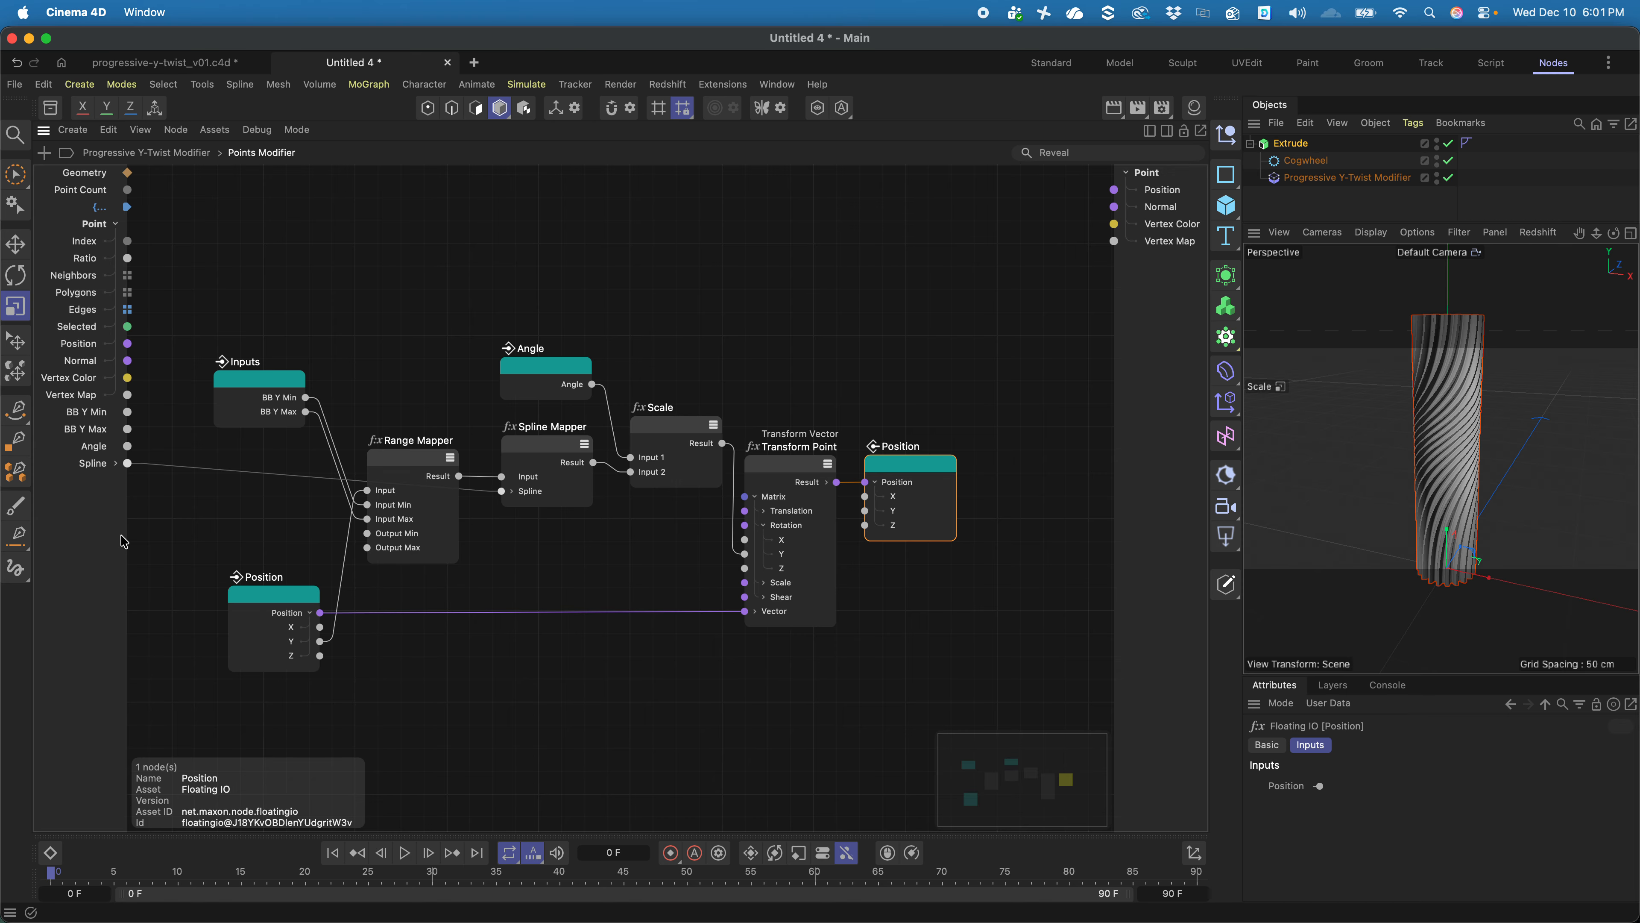
left_click(557, 302)
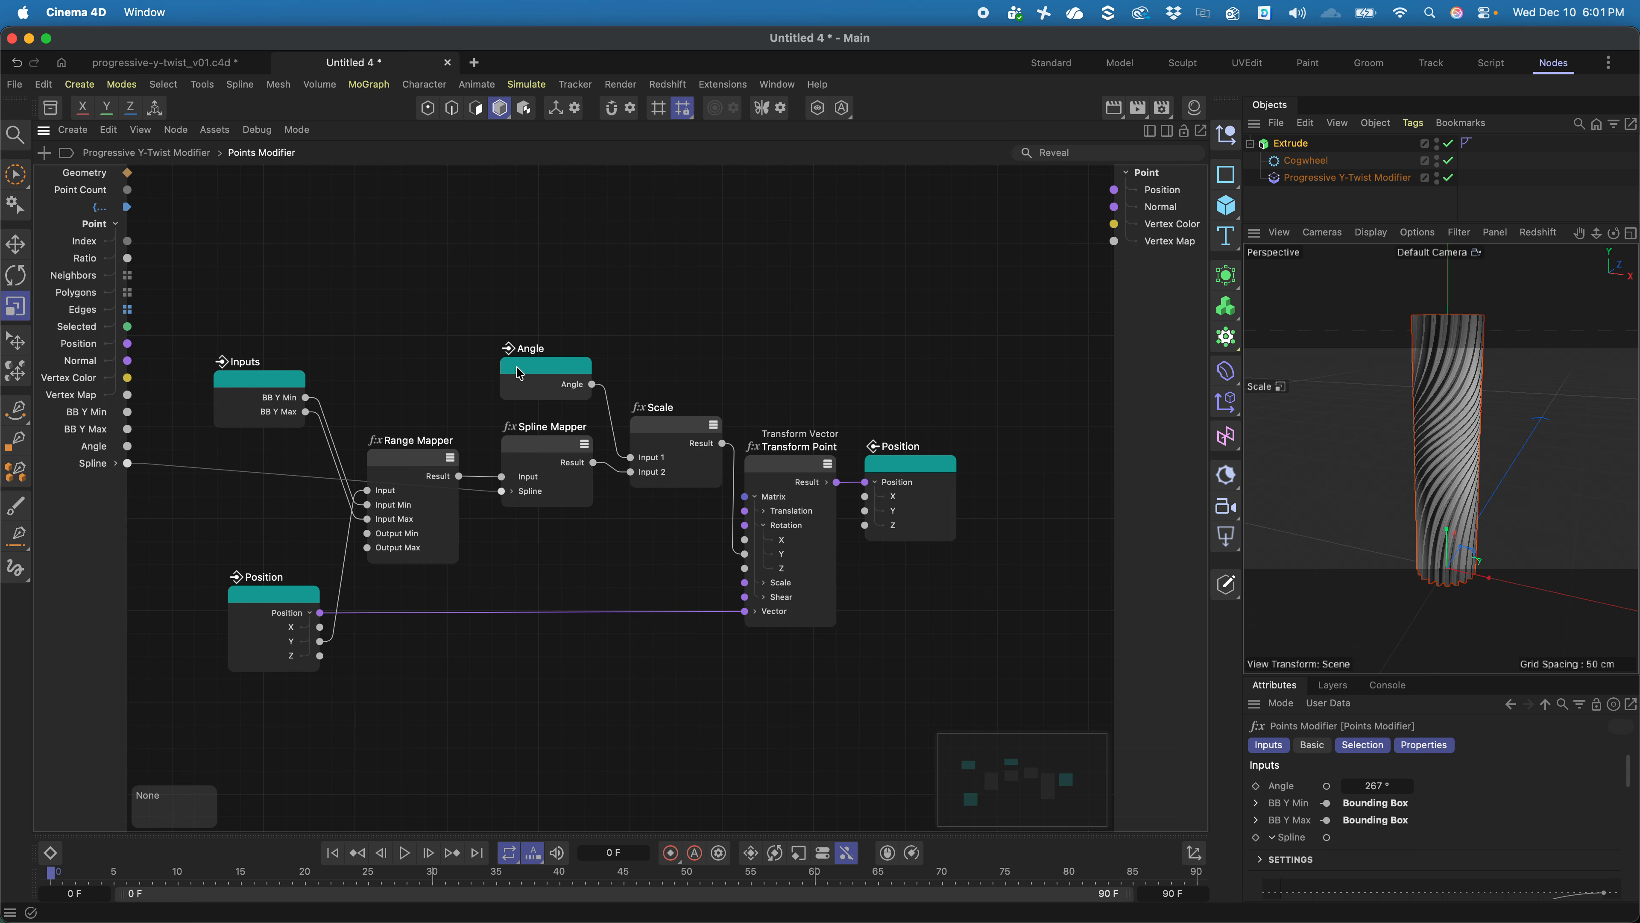
- At the modifier's root level, move the Bounding Box node up and expose the Points Modifier's Angle and Spline ports as new inputs
left_click(154, 154)
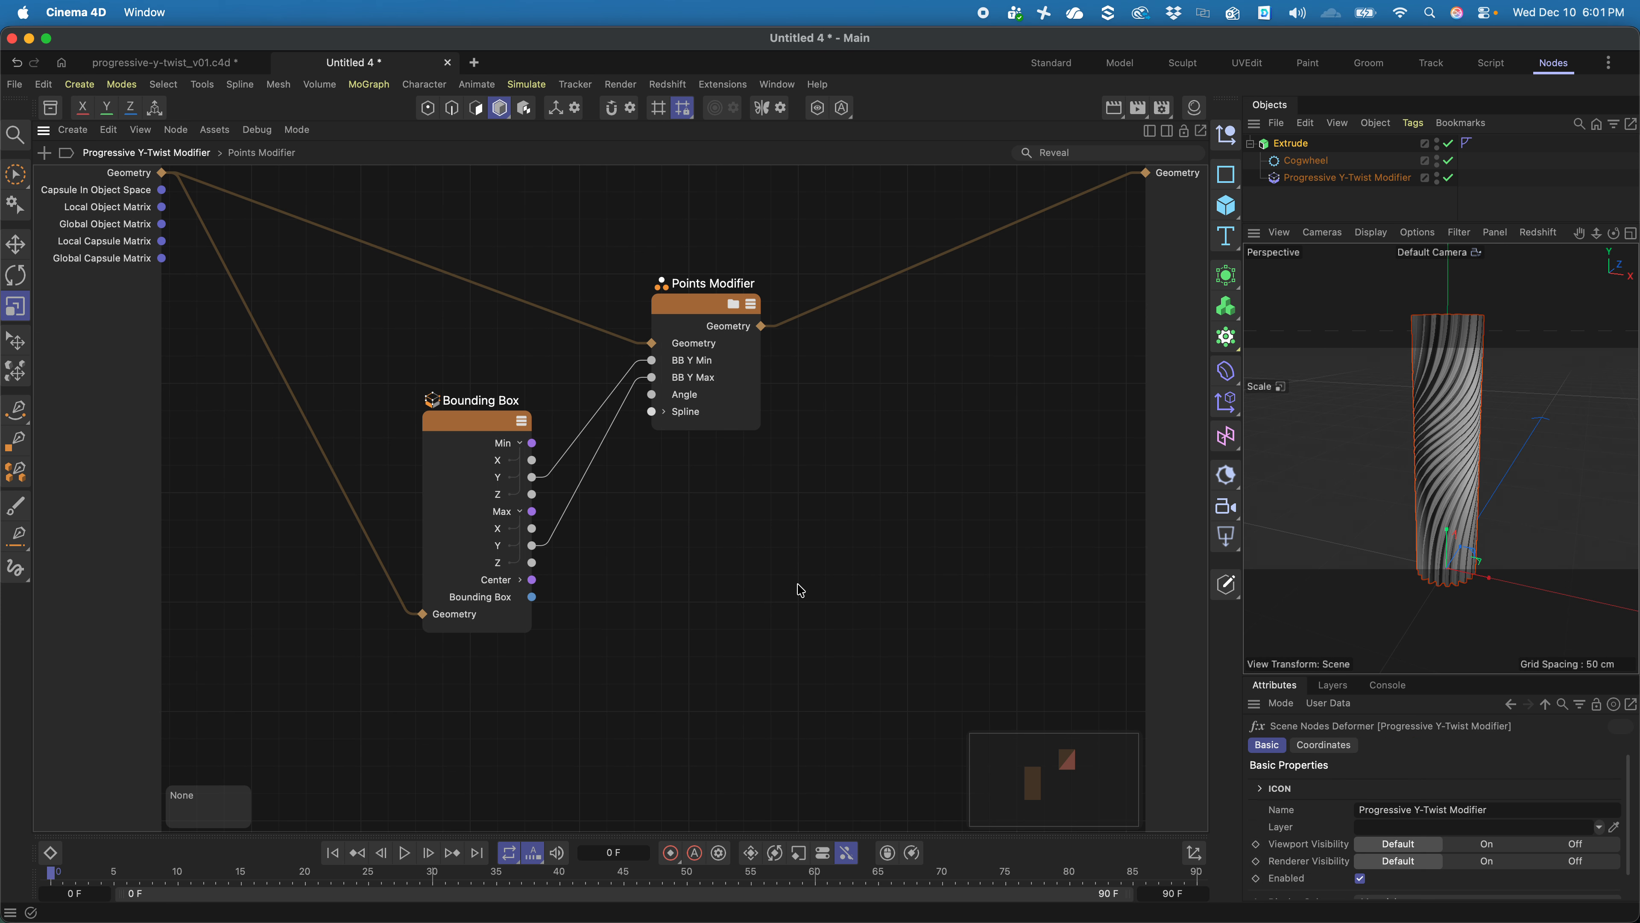
left_click_drag(489, 421, 477, 352)
left_click(728, 521)
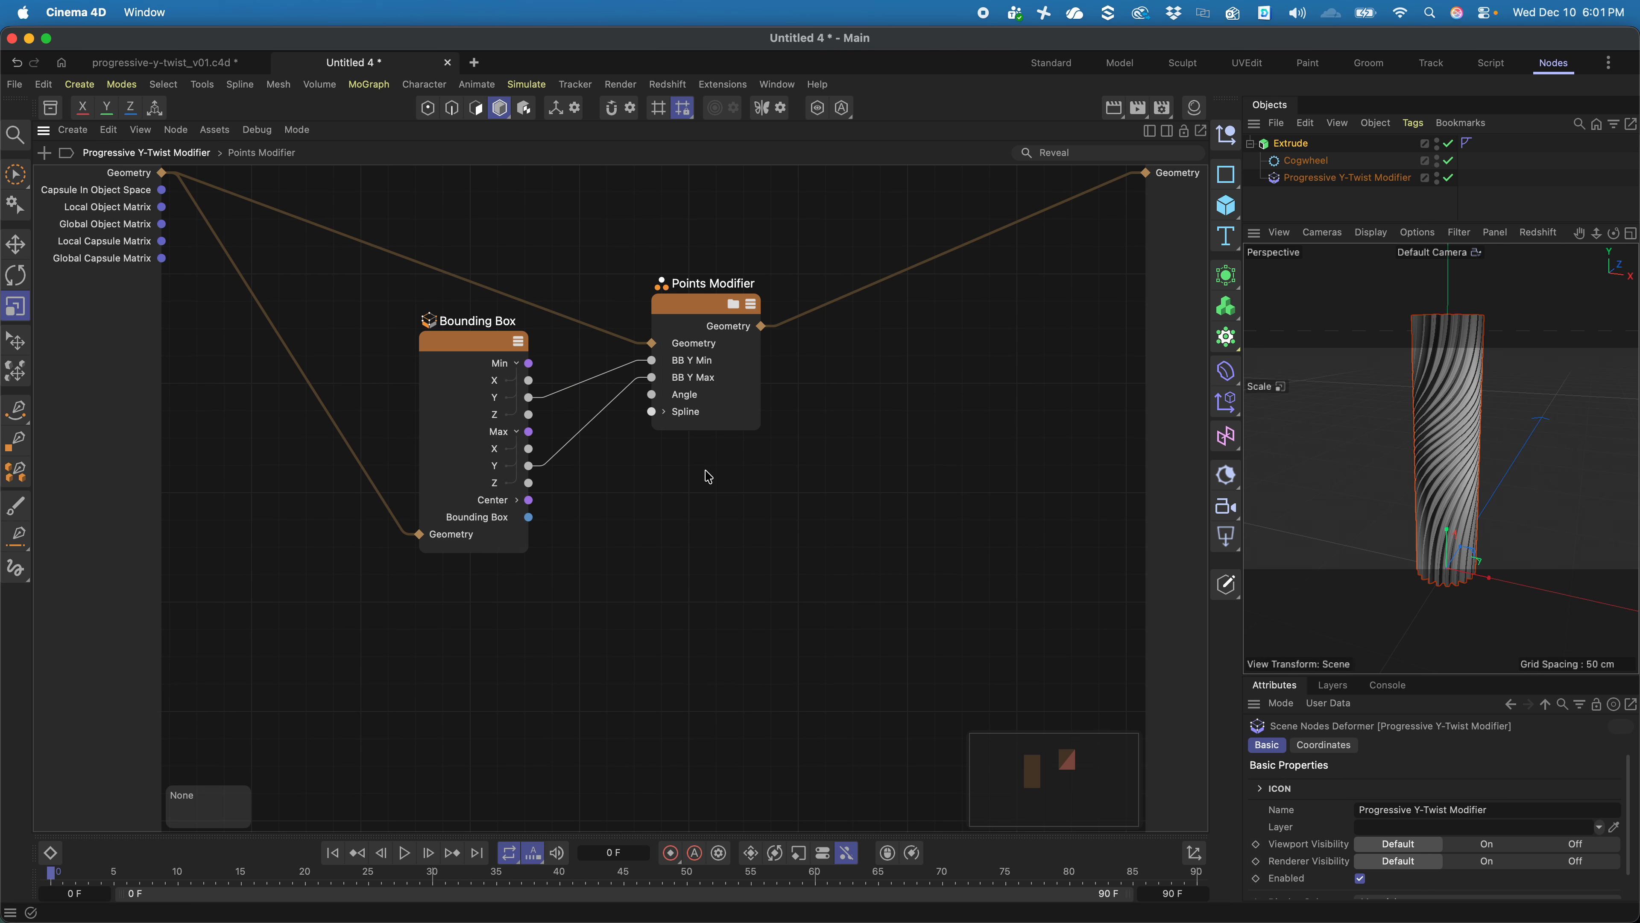
left_click_drag(653, 394, 525, 660)
left_click(549, 665)
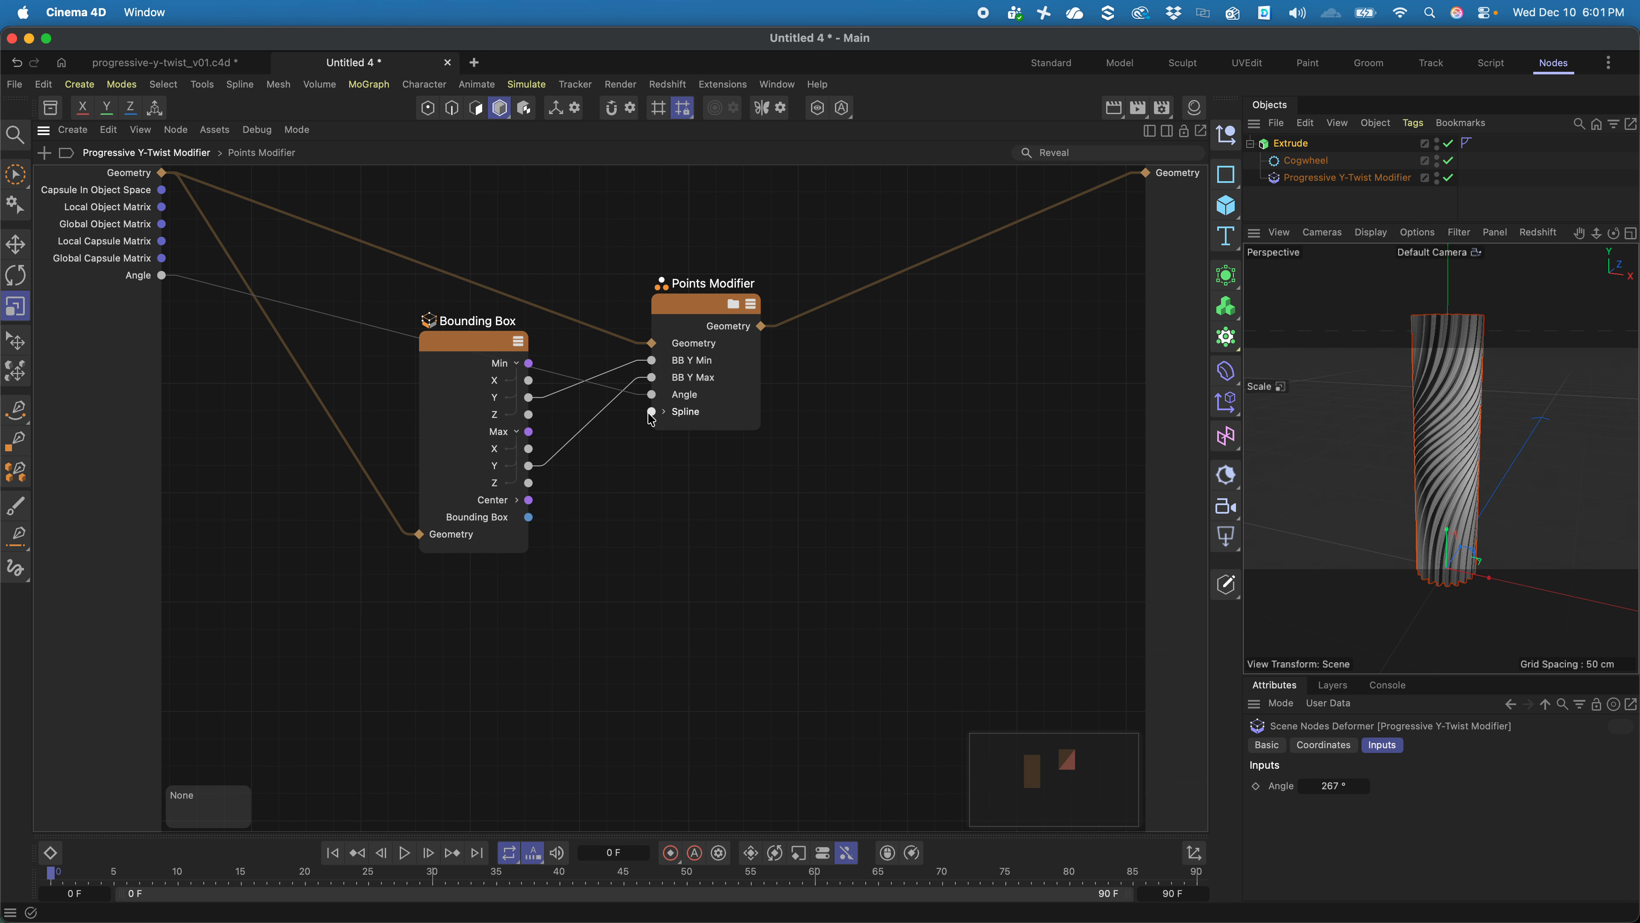
left_click_drag(653, 413, 584, 591)
left_click(598, 603)
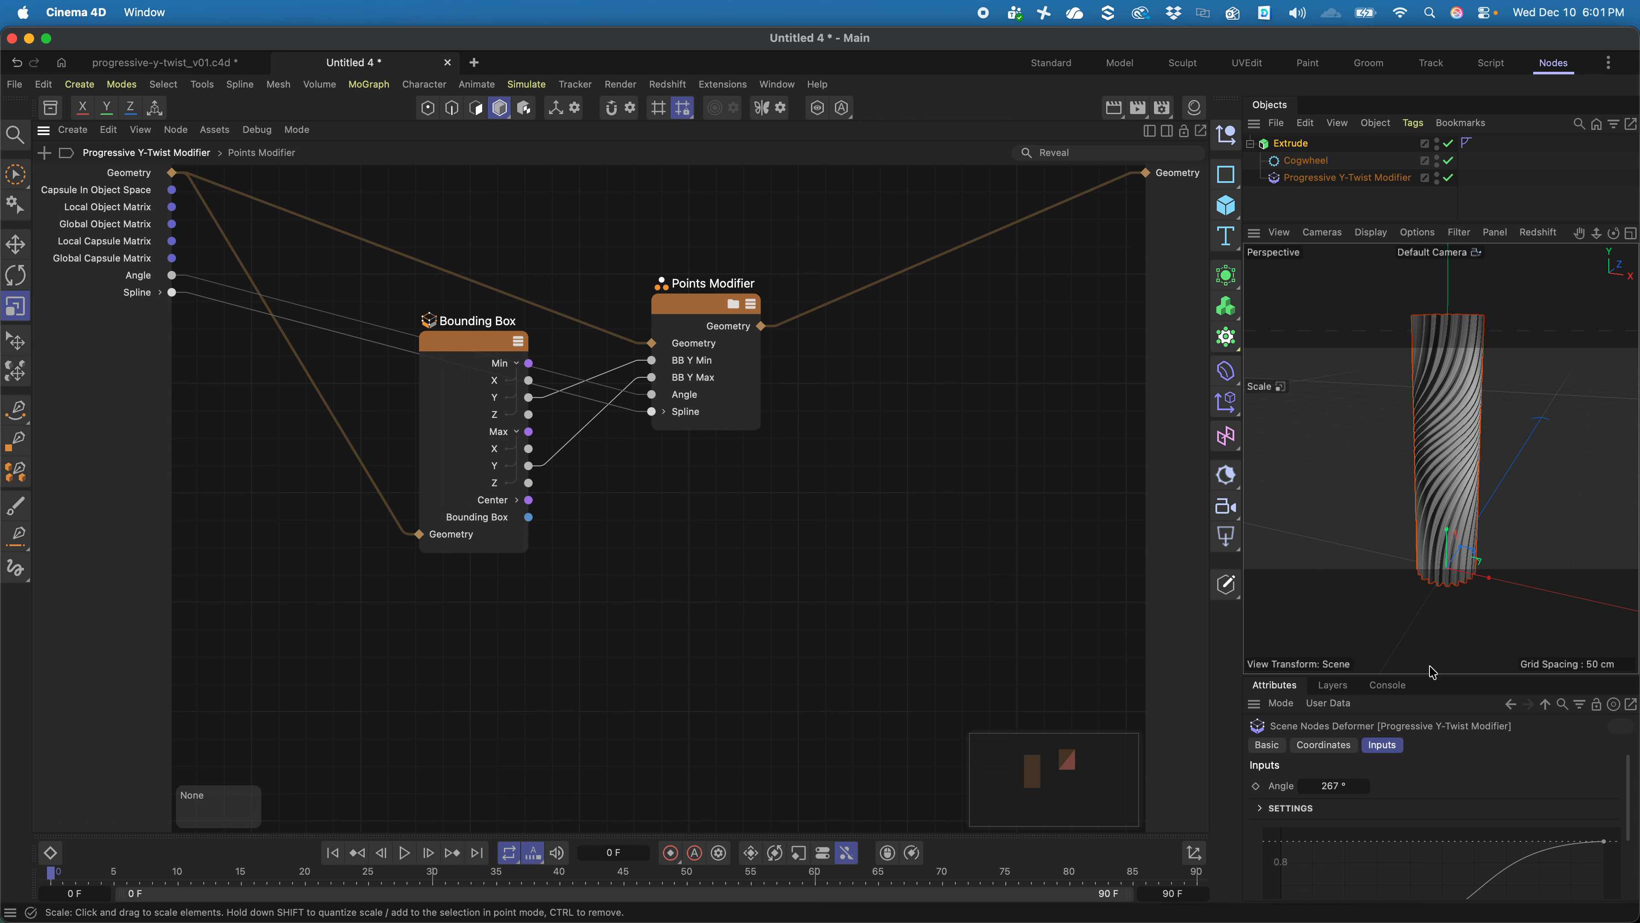
- Set the modifier's Angle to 214°, move the spline's start point to about 0.3 along X and shorten its tangent
left_click_drag(1430, 674, 1424, 542)
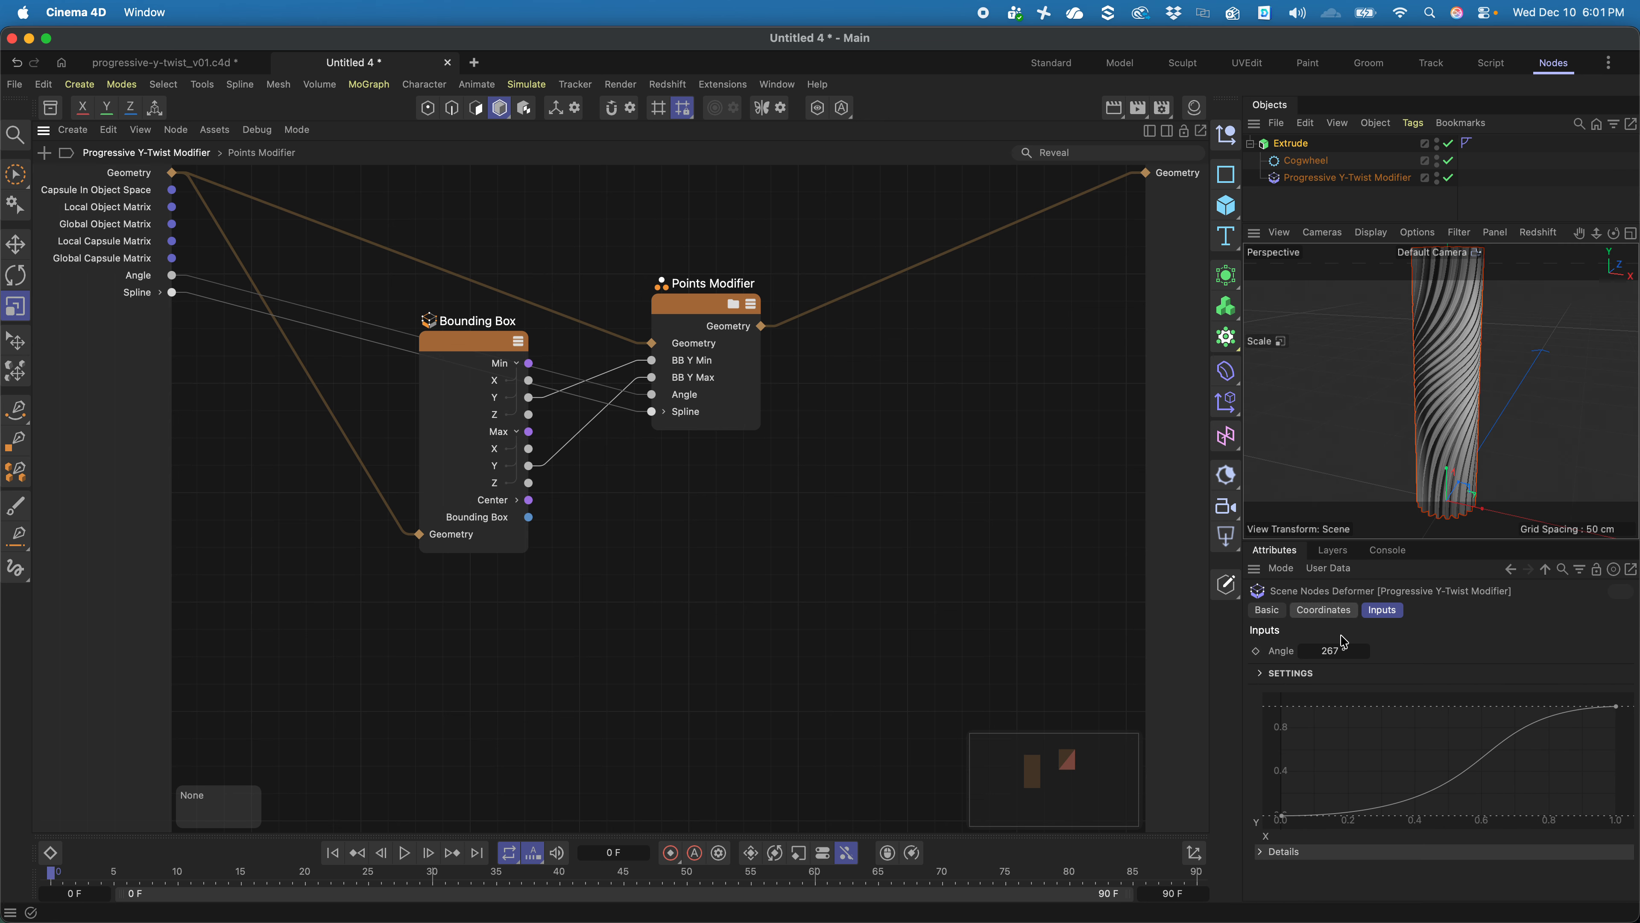
left_click_drag(1327, 652, 1295, 652)
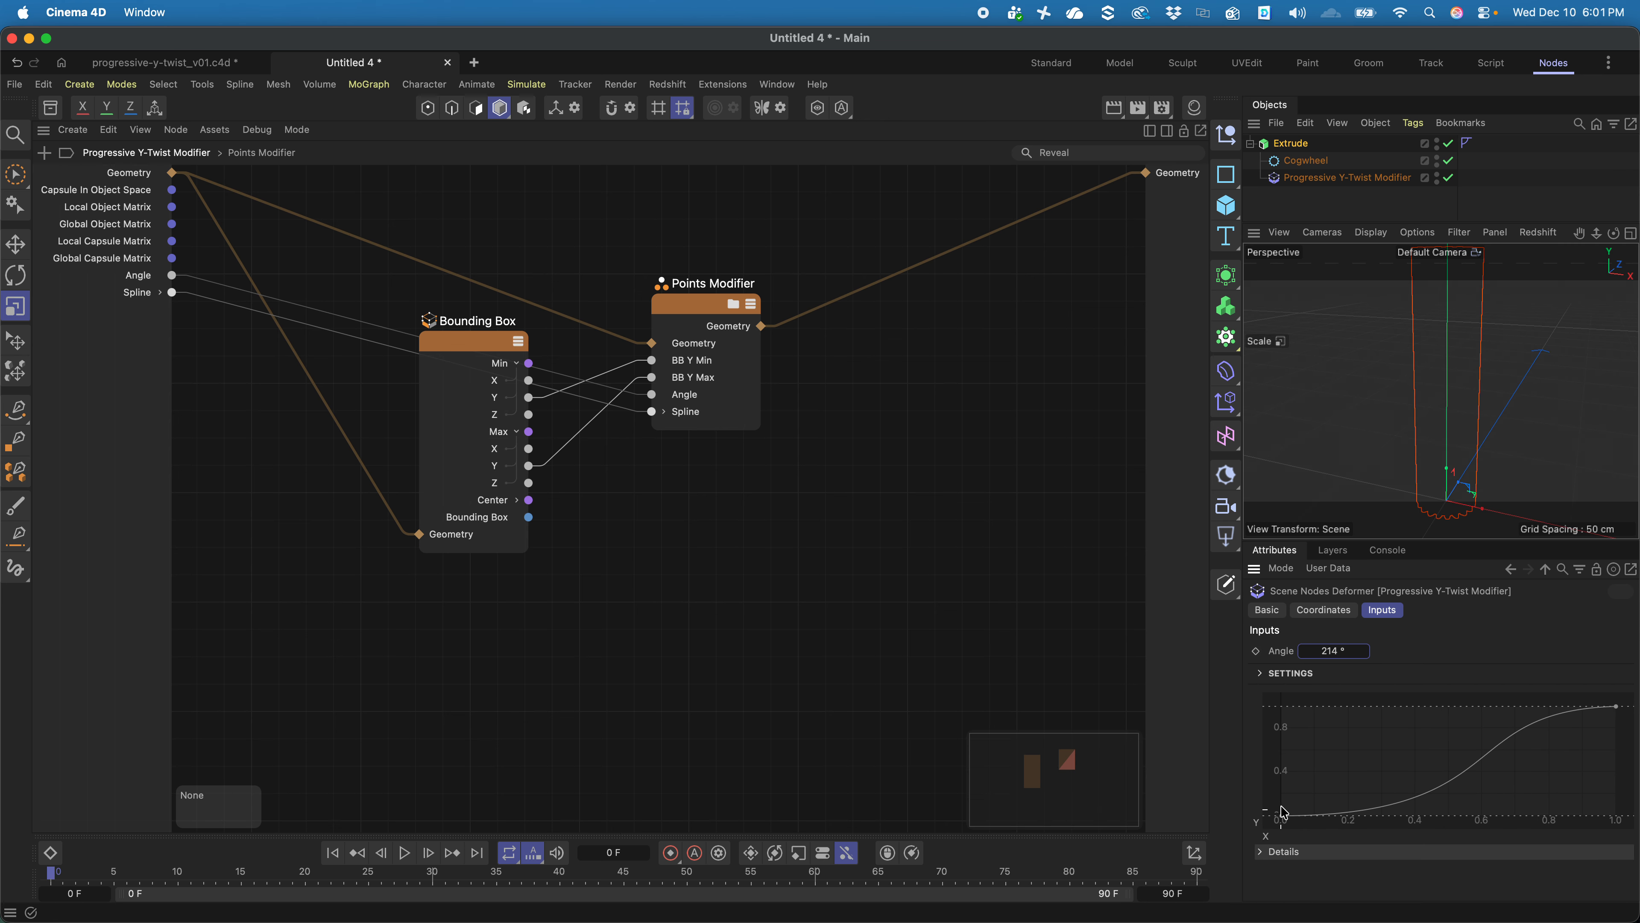
double_click(1282, 817)
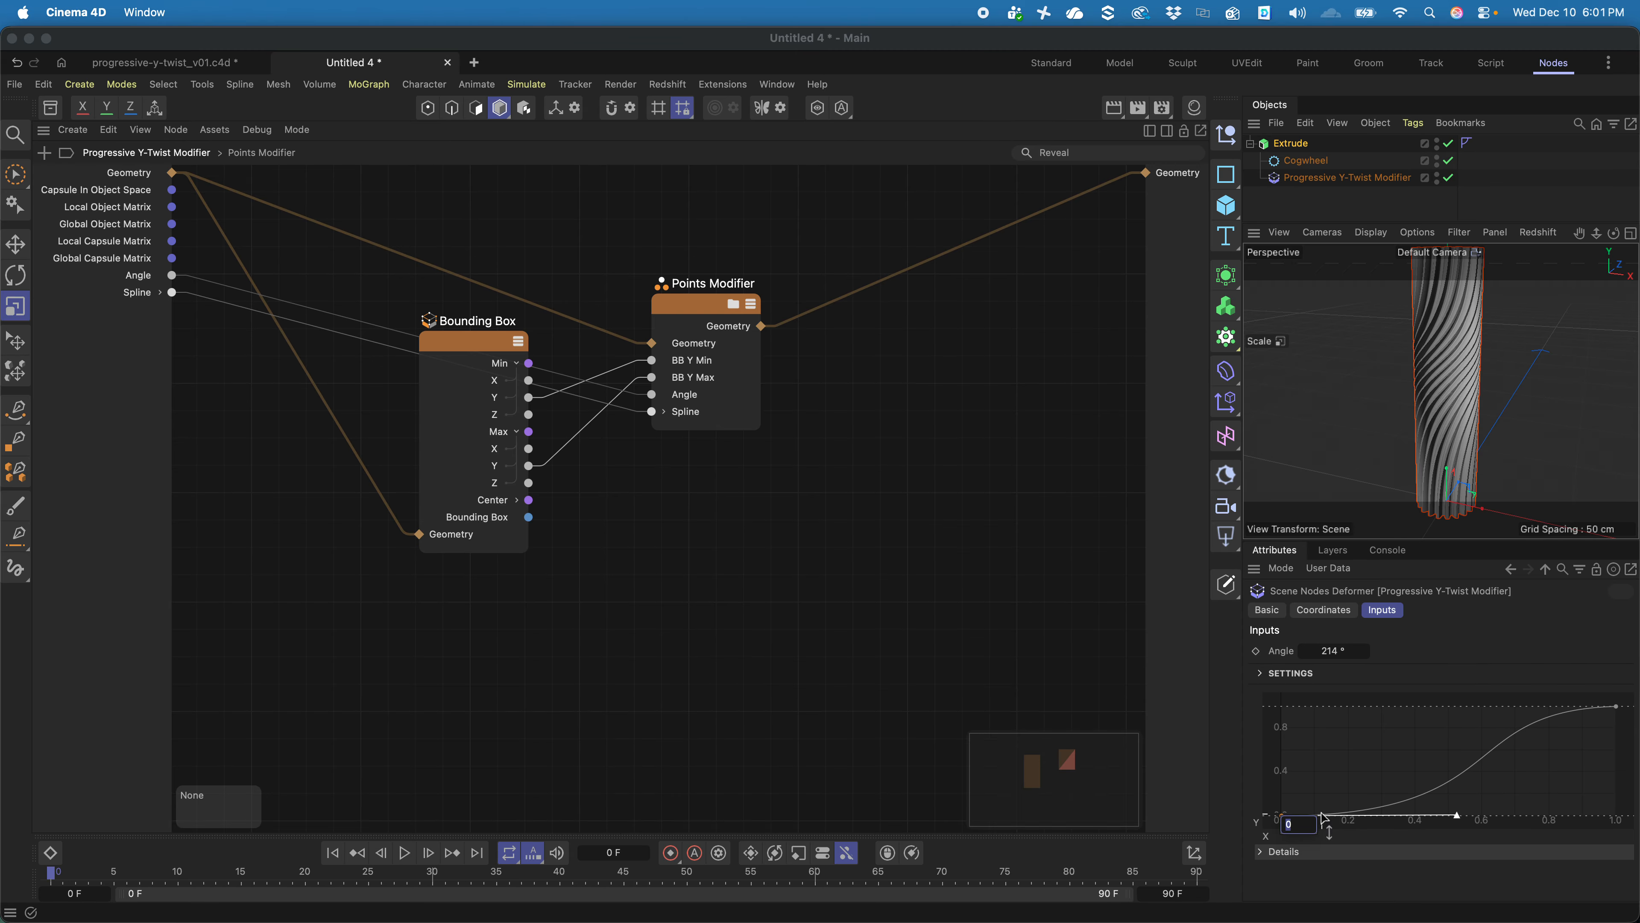
left_click(1317, 816)
left_click_drag(1282, 816, 1379, 818)
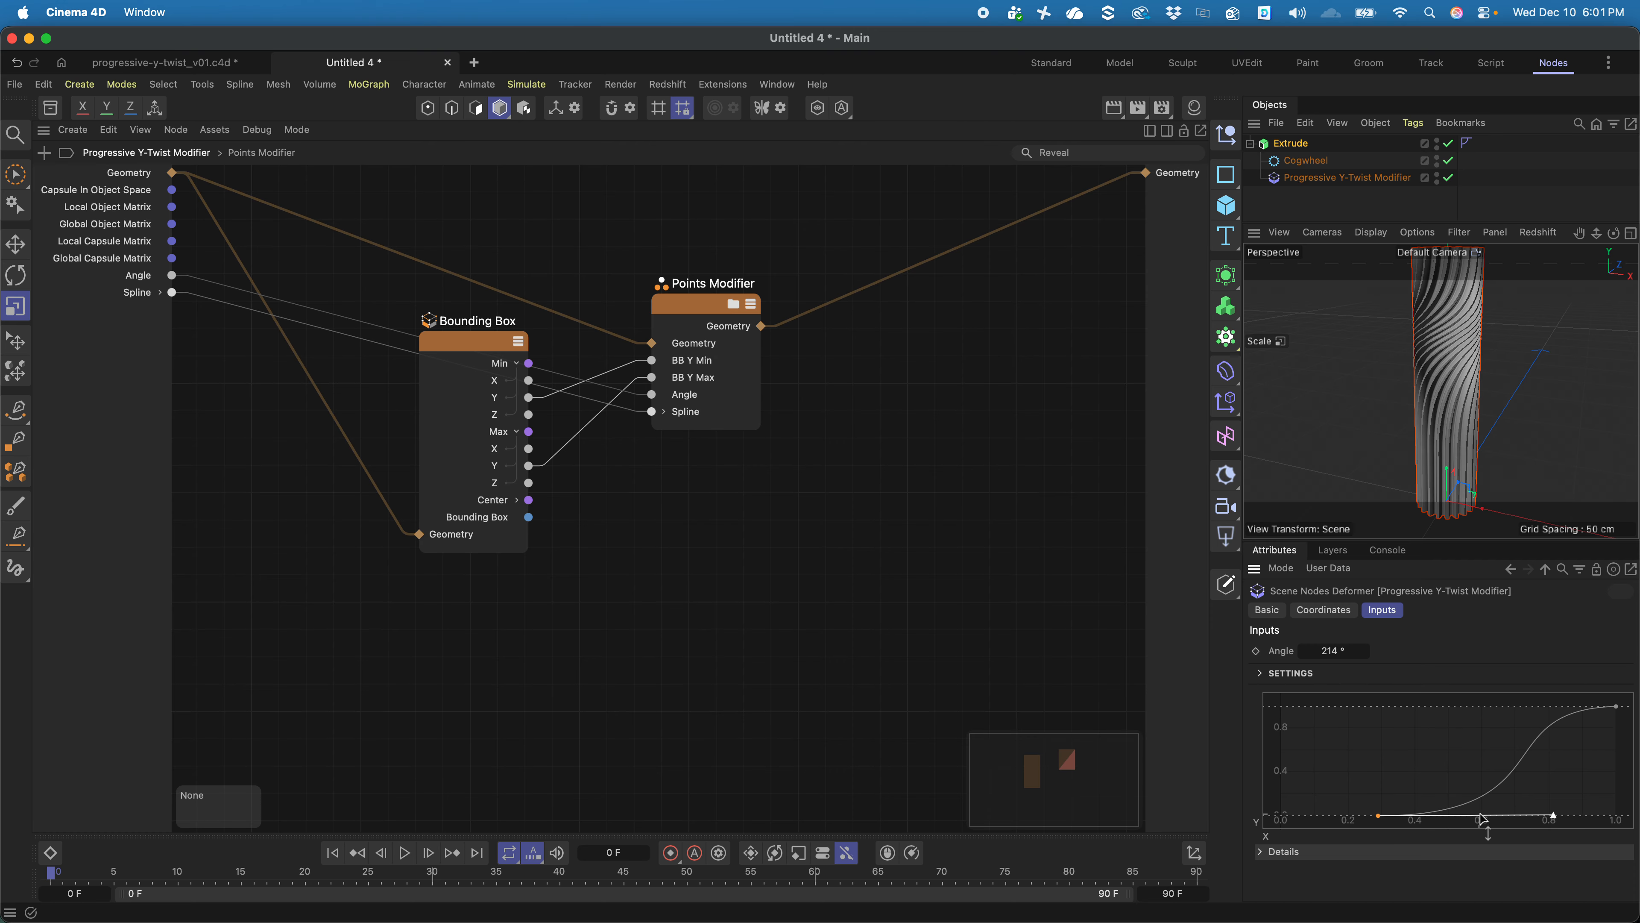
left_click_drag(1549, 815, 1471, 814)
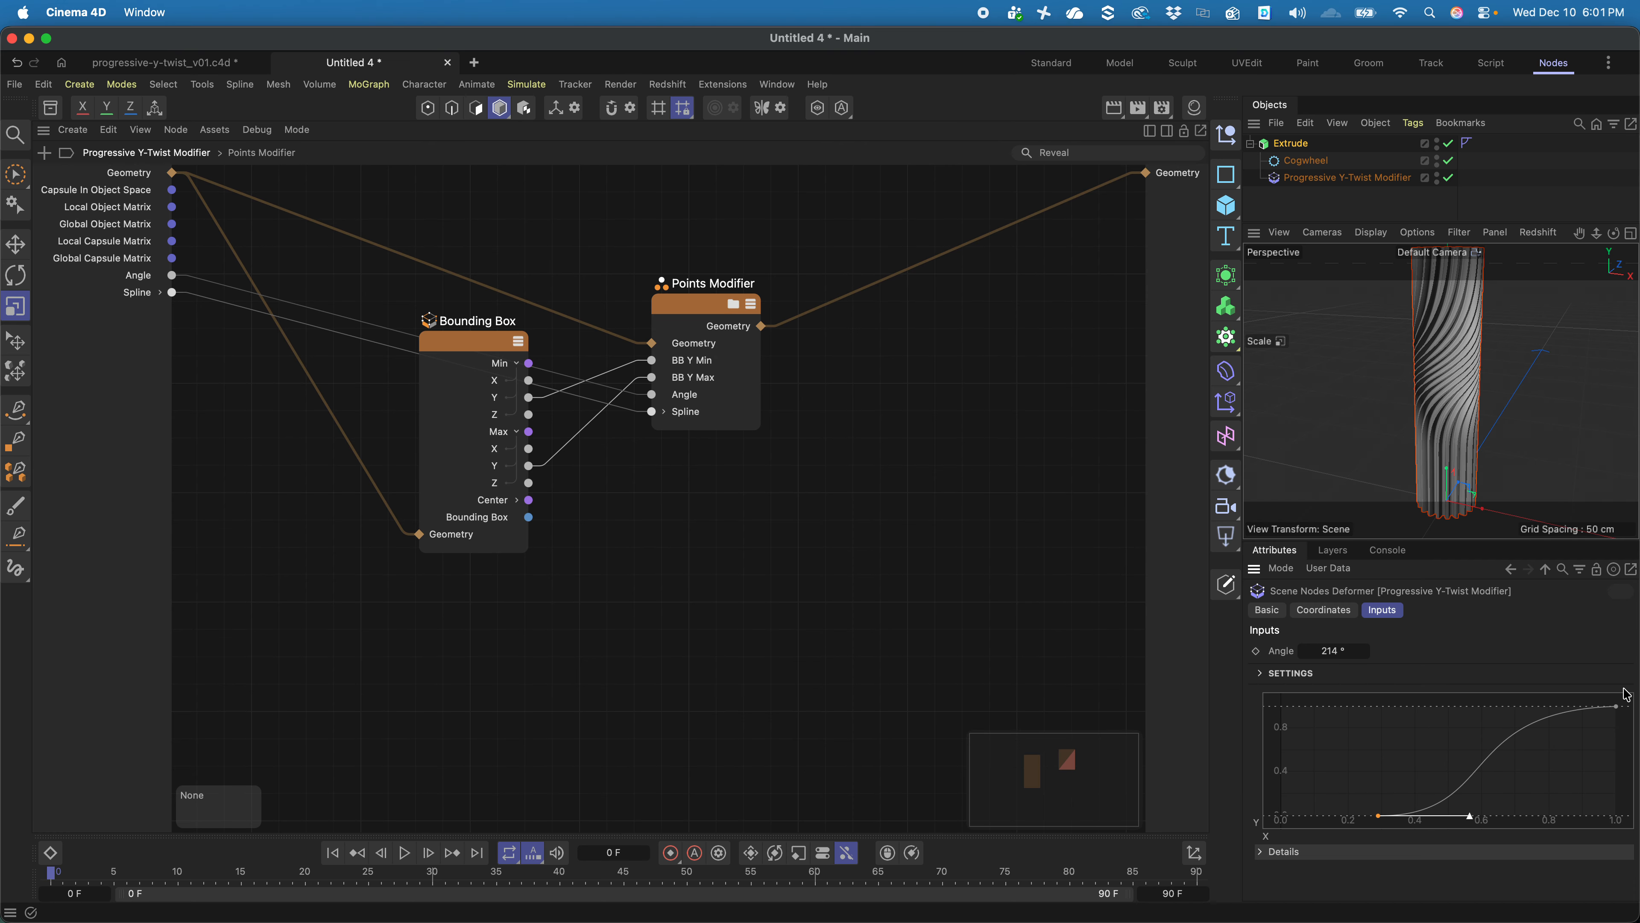
- Move the spline's end point to about 0.75 and its start point to about 0.1 along X, adjusting both tangents
left_click(1616, 706)
left_click_drag(1504, 712, 1555, 764)
left_click_drag(1616, 706, 1538, 706)
left_click_drag(1379, 815, 1416, 812)
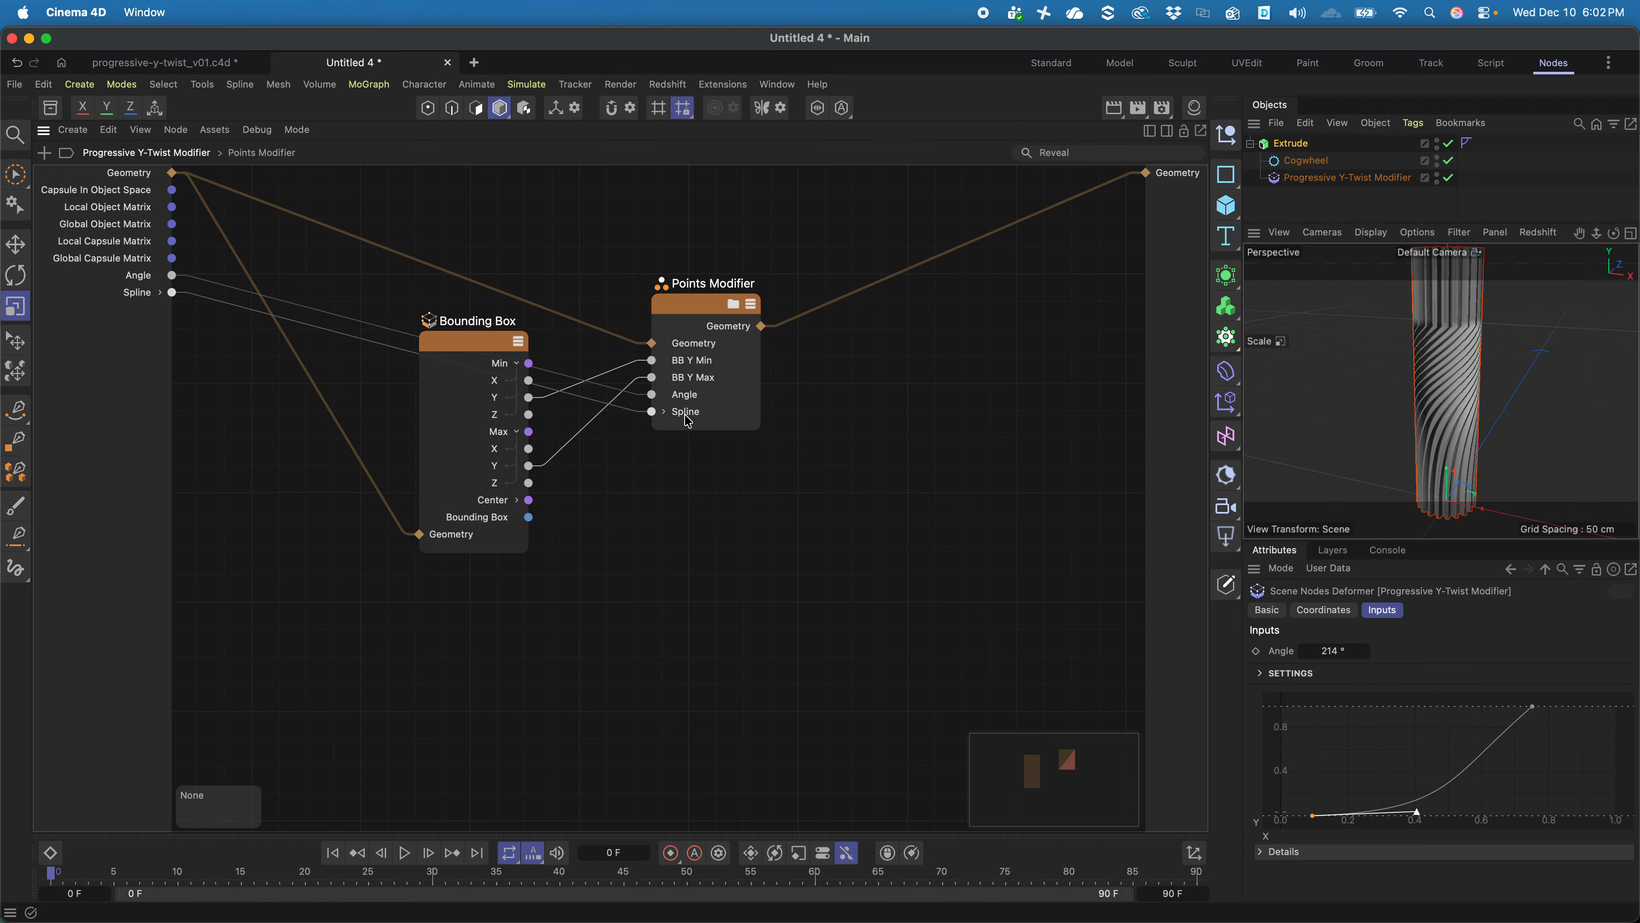
- Open the modifier's resource for editing and move its Angle and Spline inputs into the Object group
right_click(146, 359)
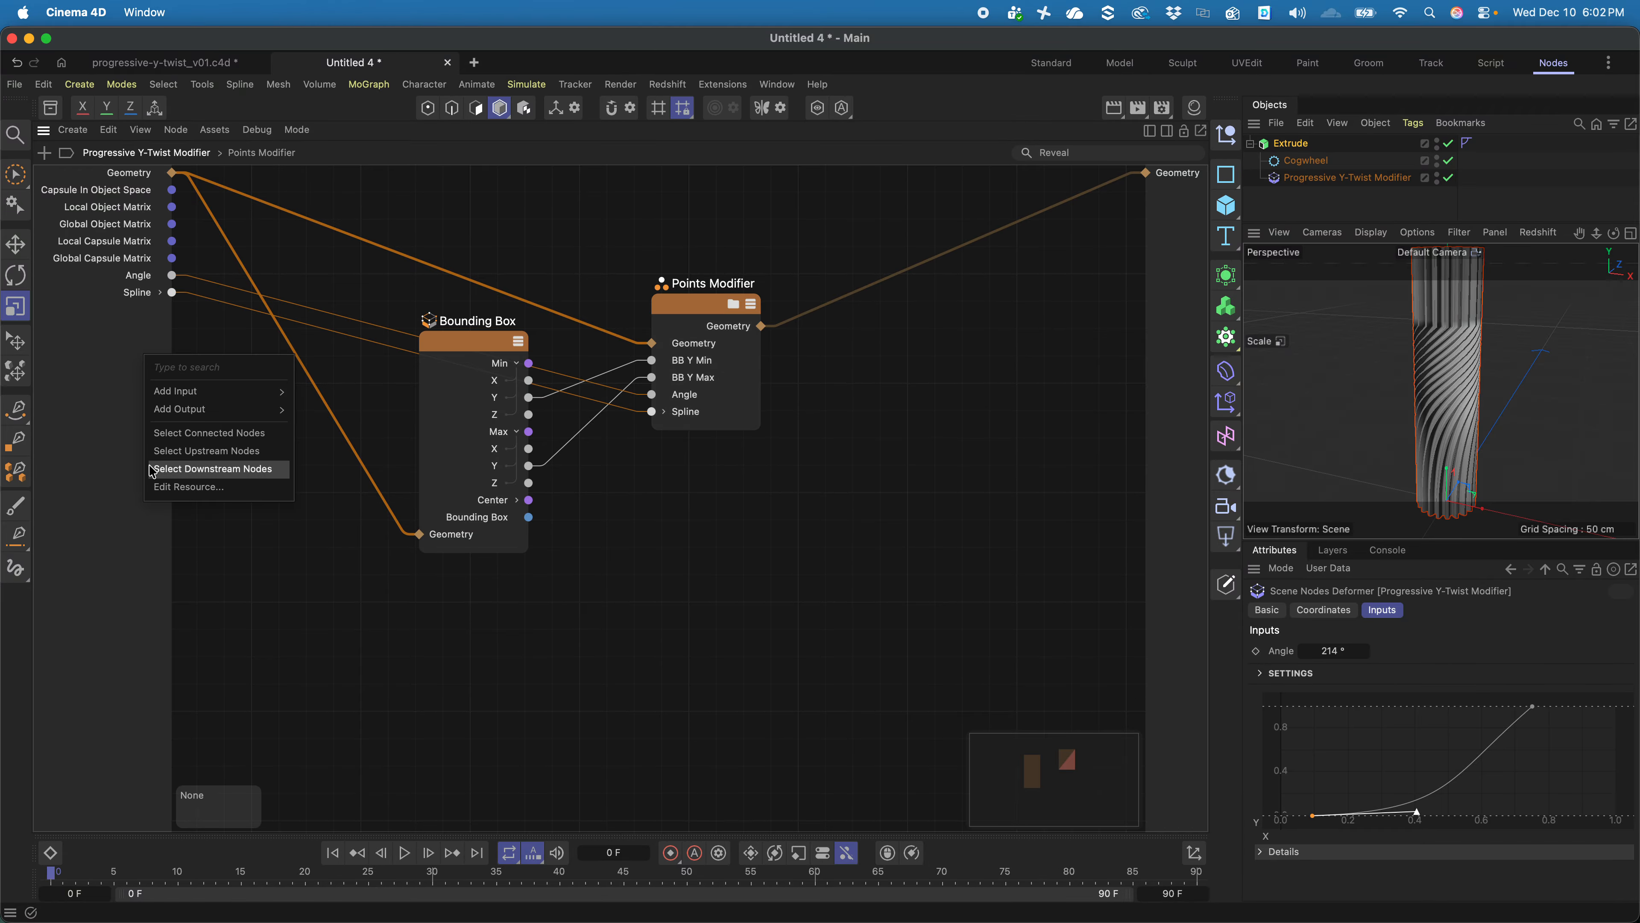
left_click(213, 495)
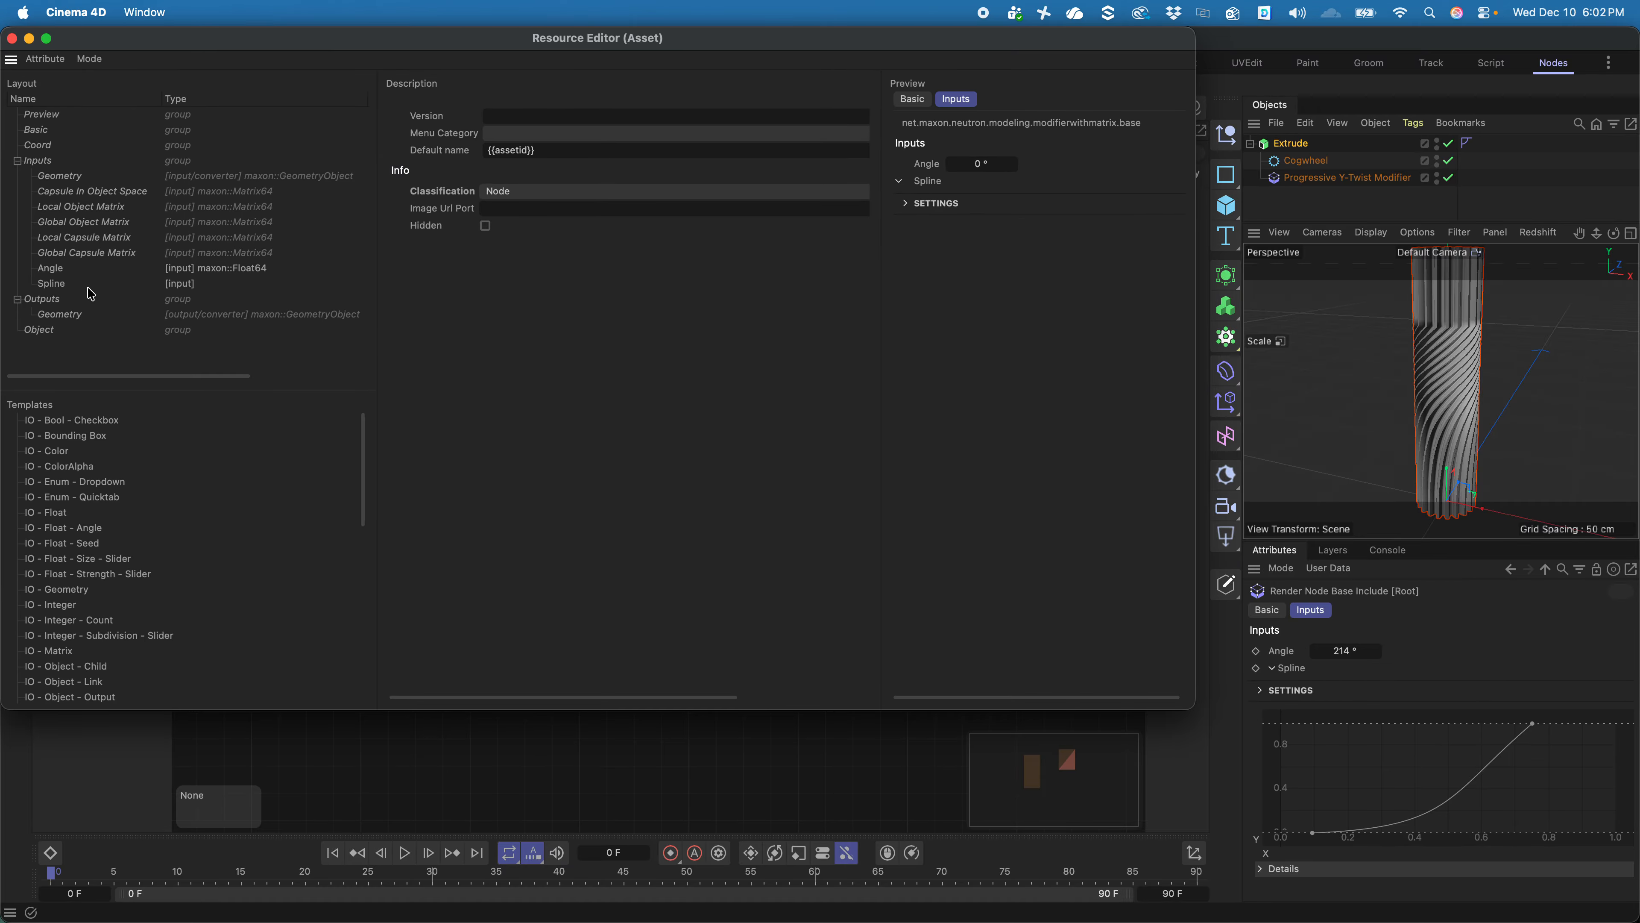
left_click(59, 273)
left_click(53, 289, "shift")
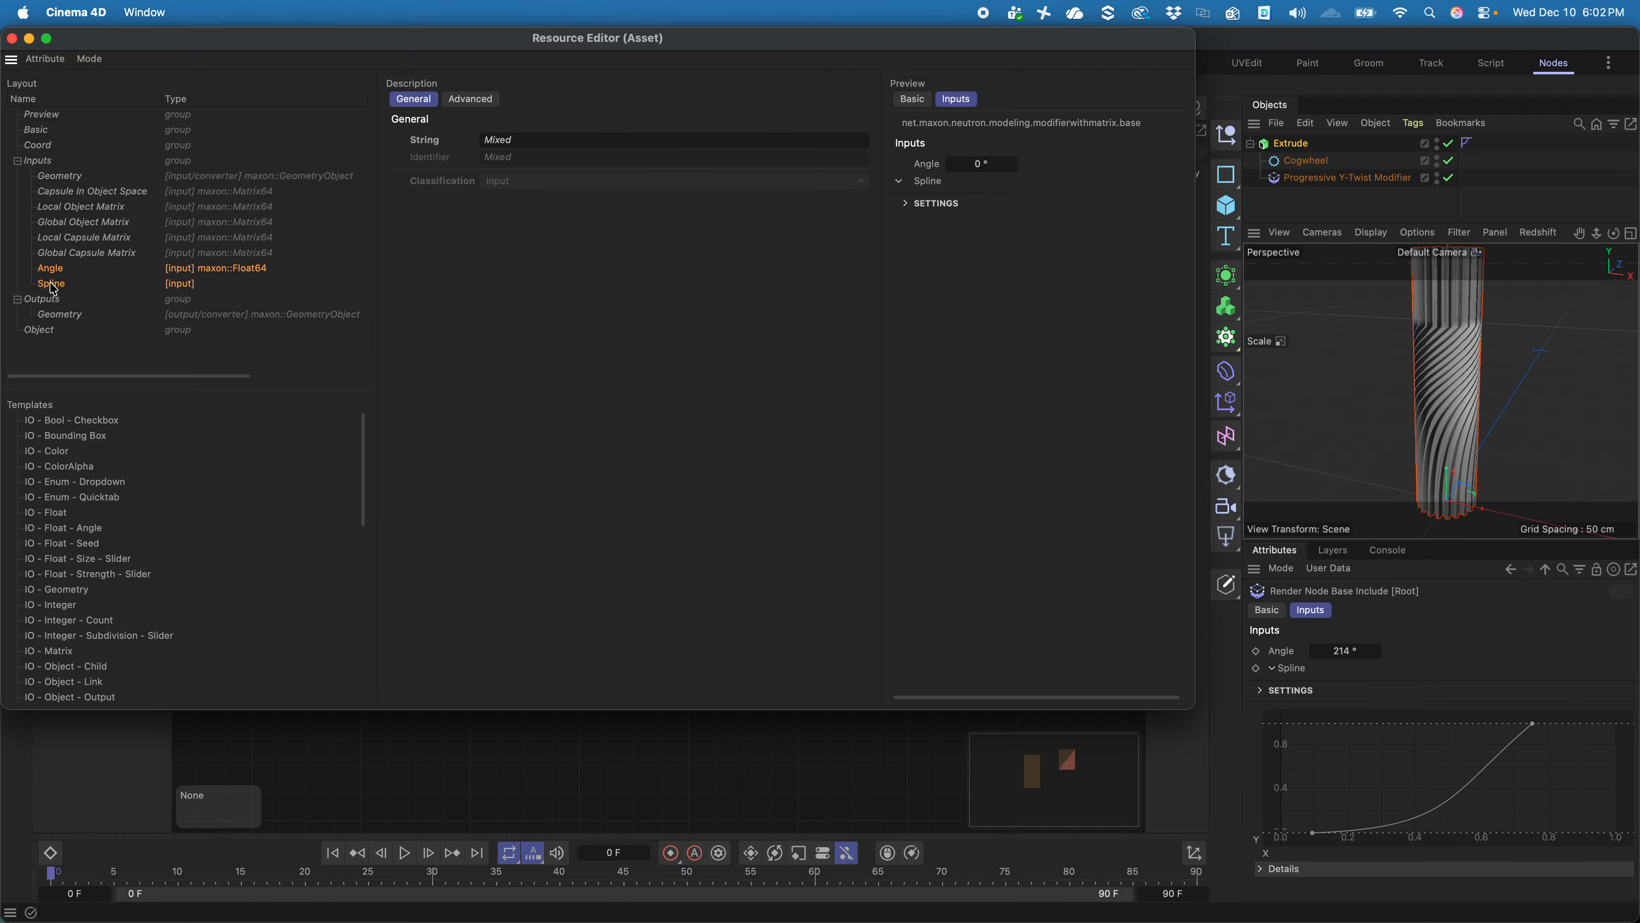
left_click(51, 277)
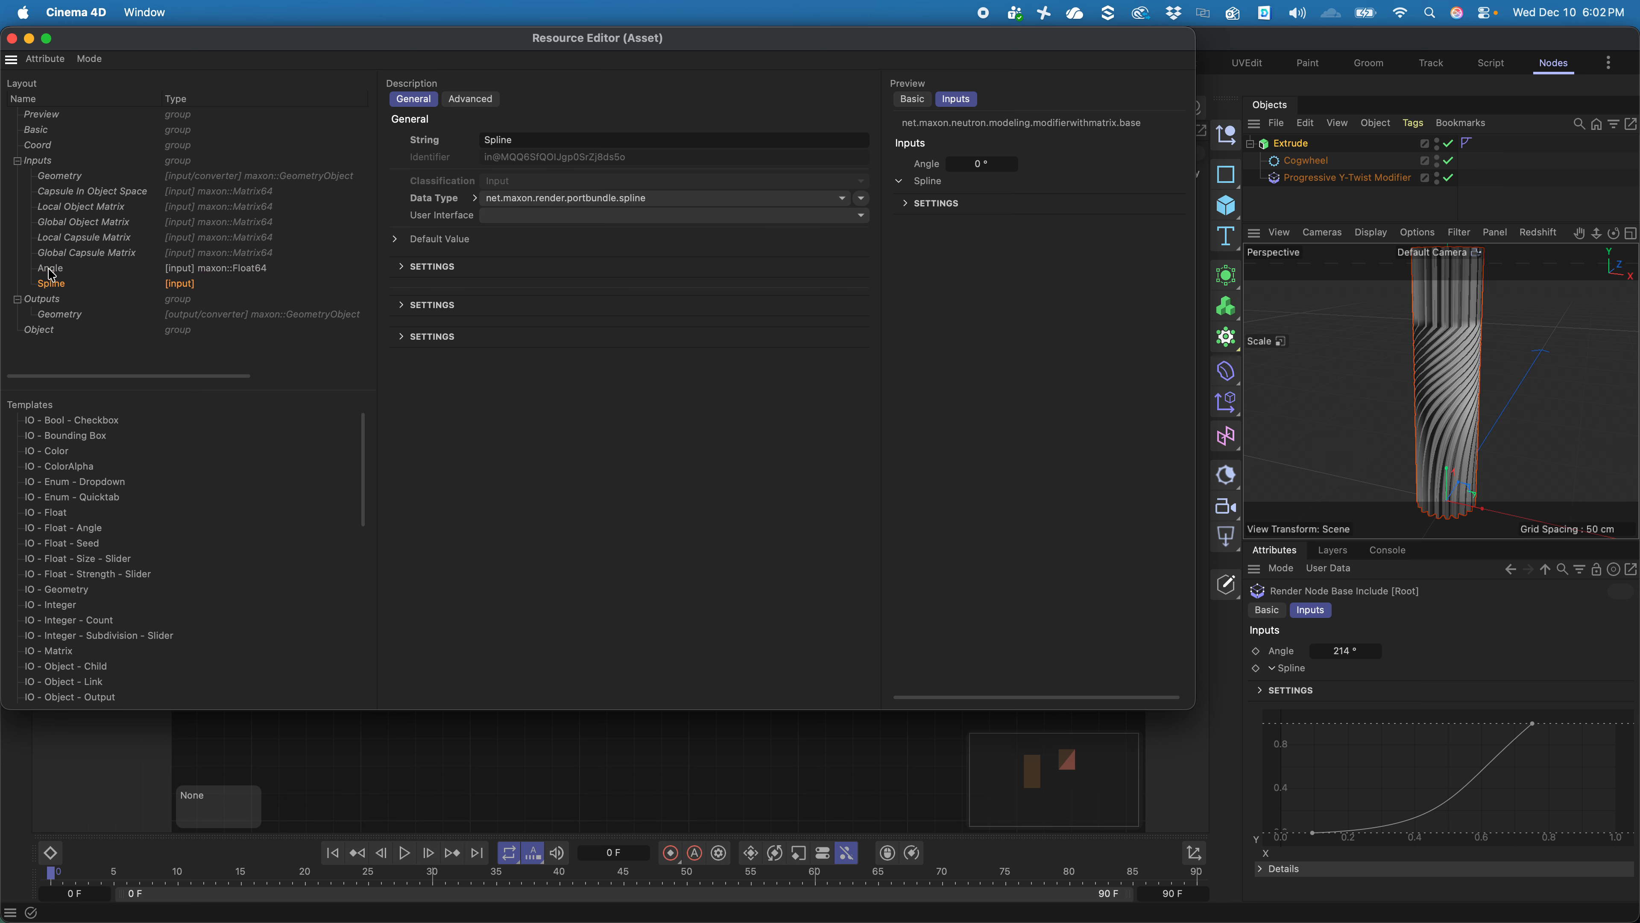
left_click(51, 269, "shift")
left_click_drag(50, 269, 38, 331)
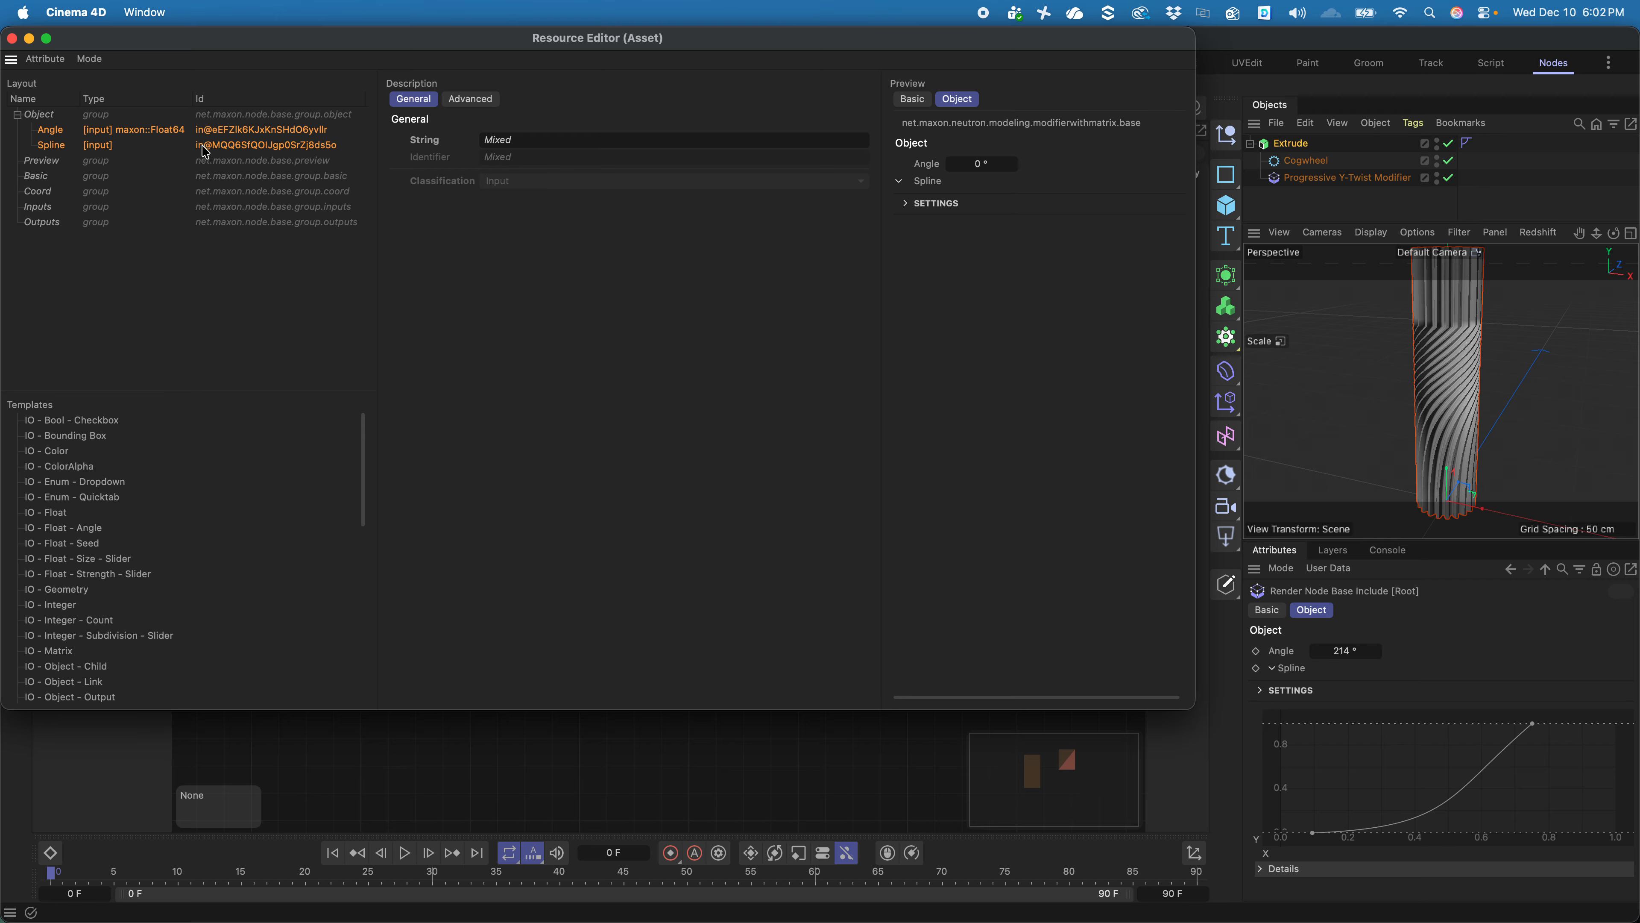
- Give the Angle input a slider limited from -720° to 720°, check the Spline input's settings, and close the resource editor
left_click(51, 132)
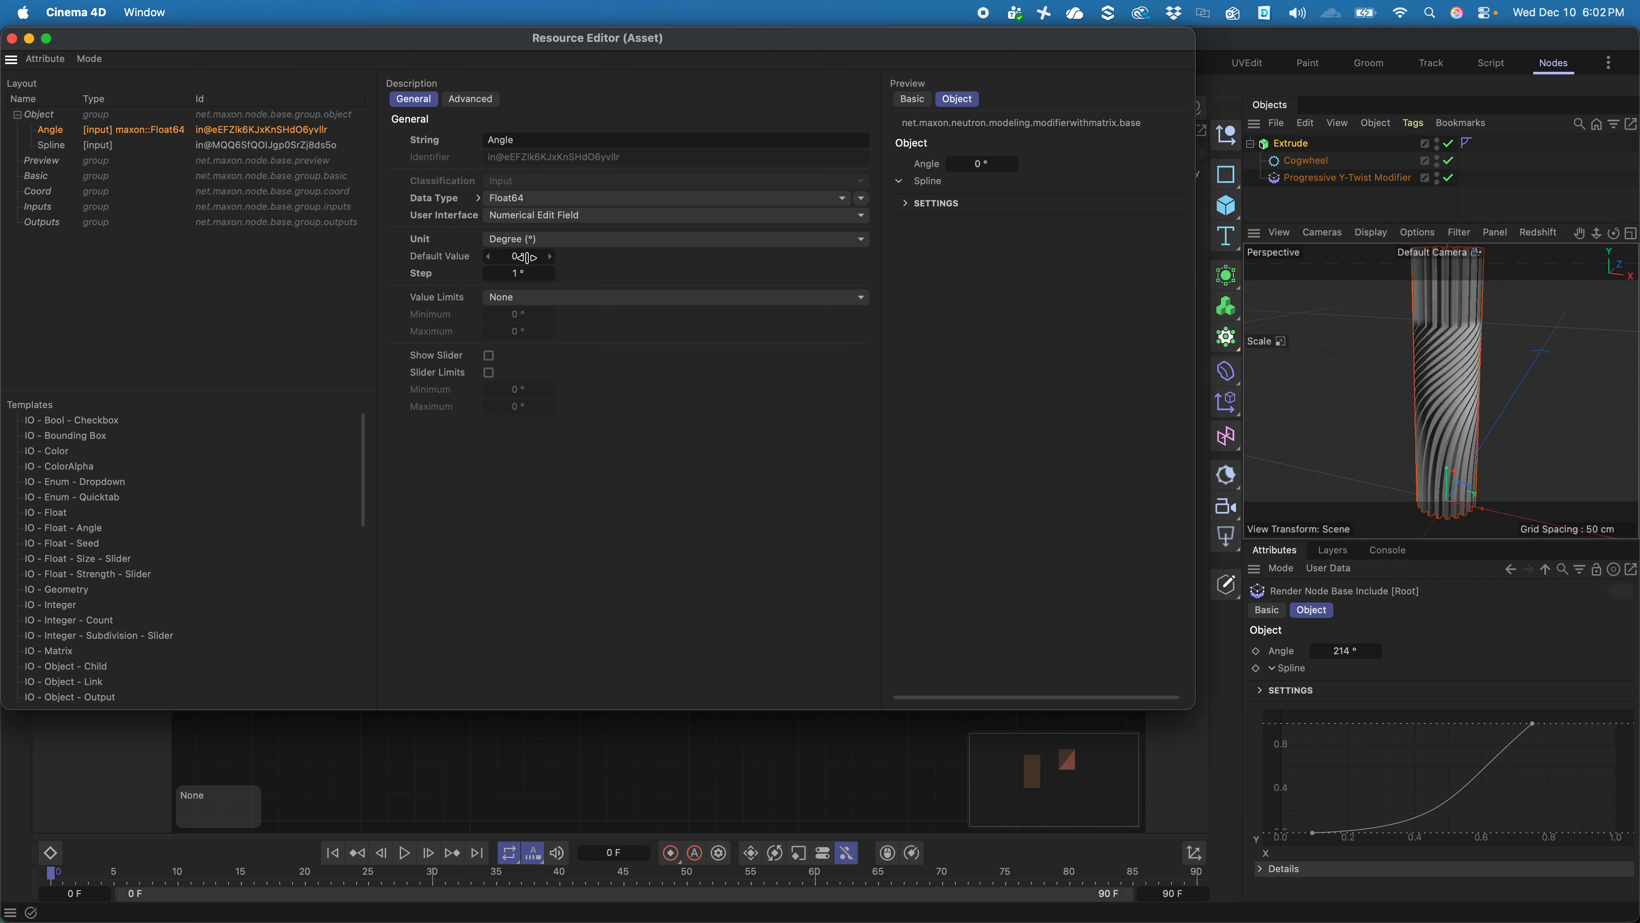
left_click(489, 355)
left_click(488, 372)
left_click(526, 389)
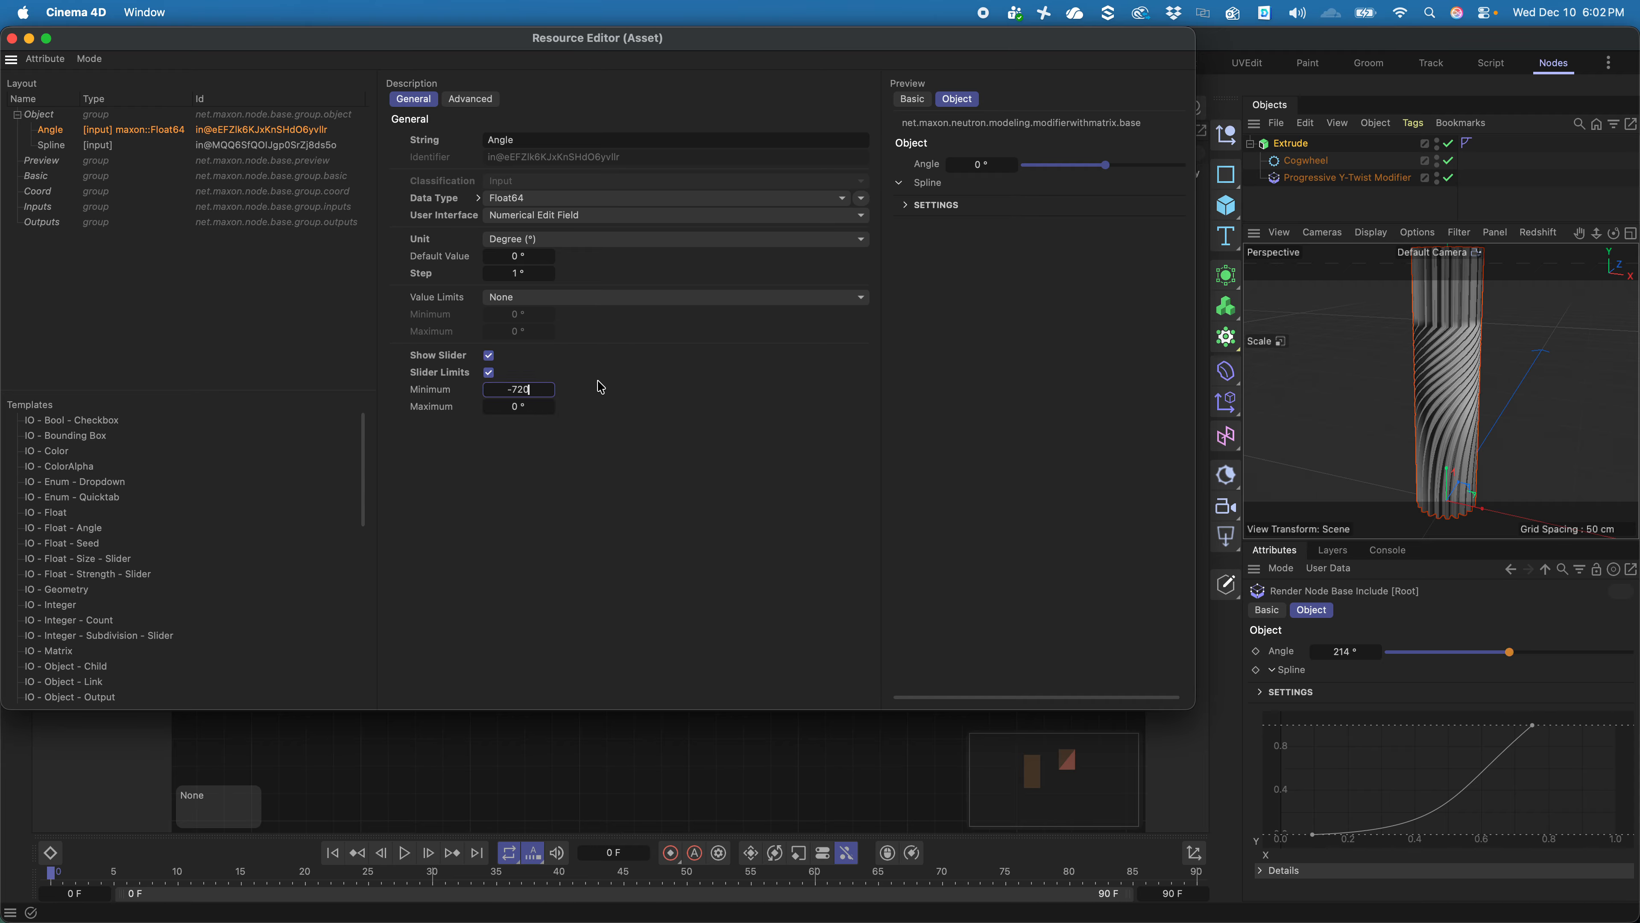
key("Tab")
key("Return")
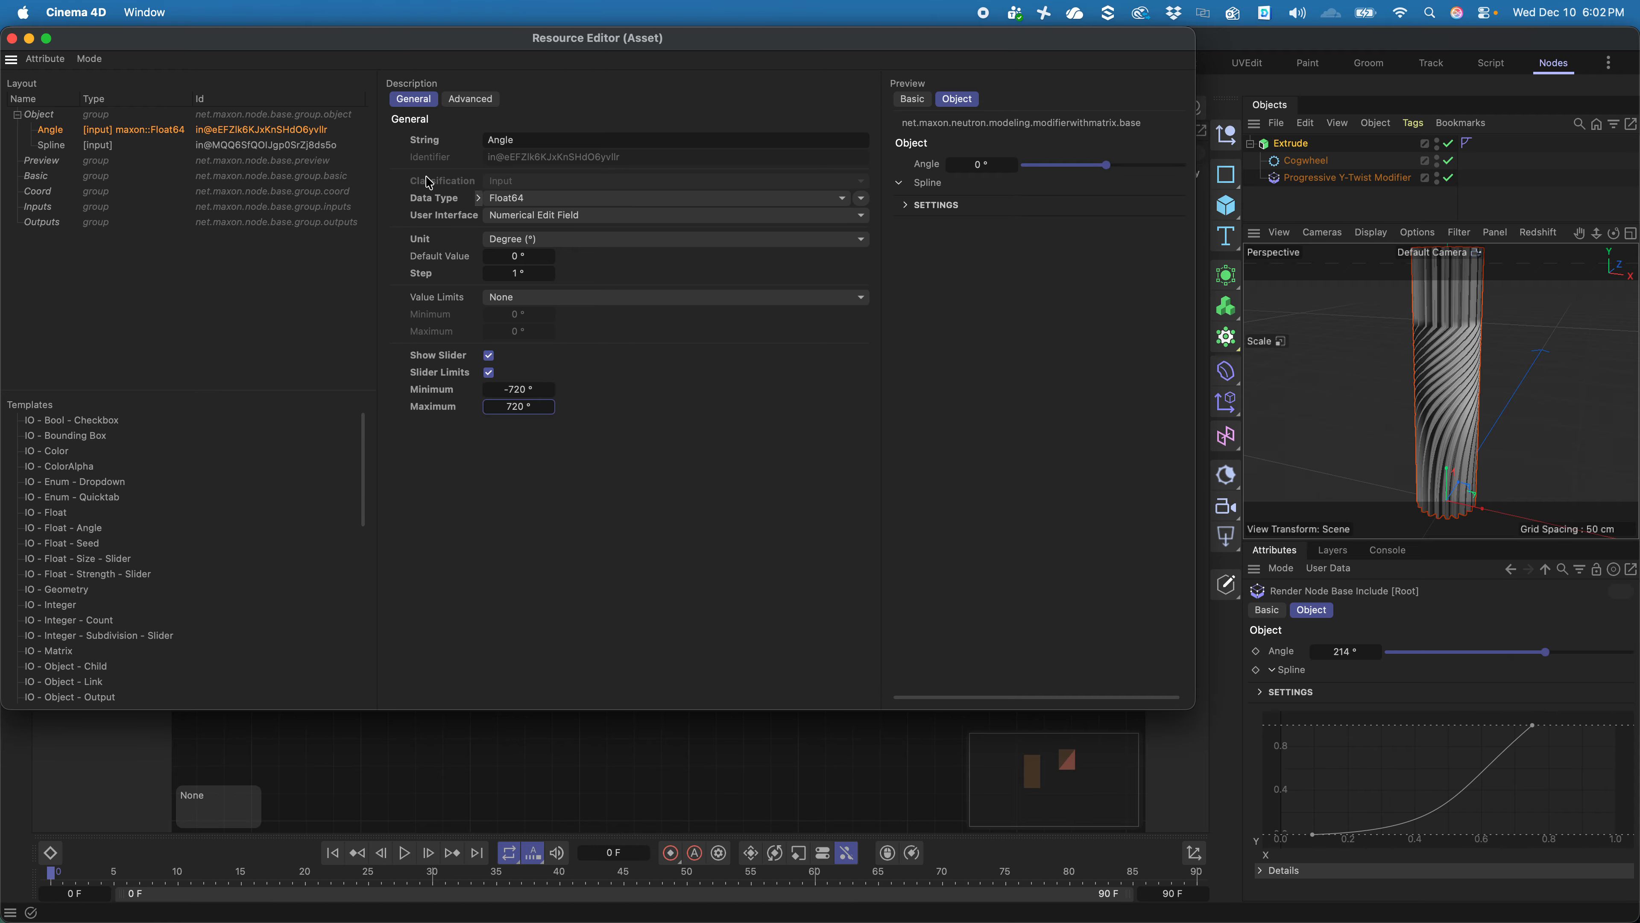
left_click(53, 149)
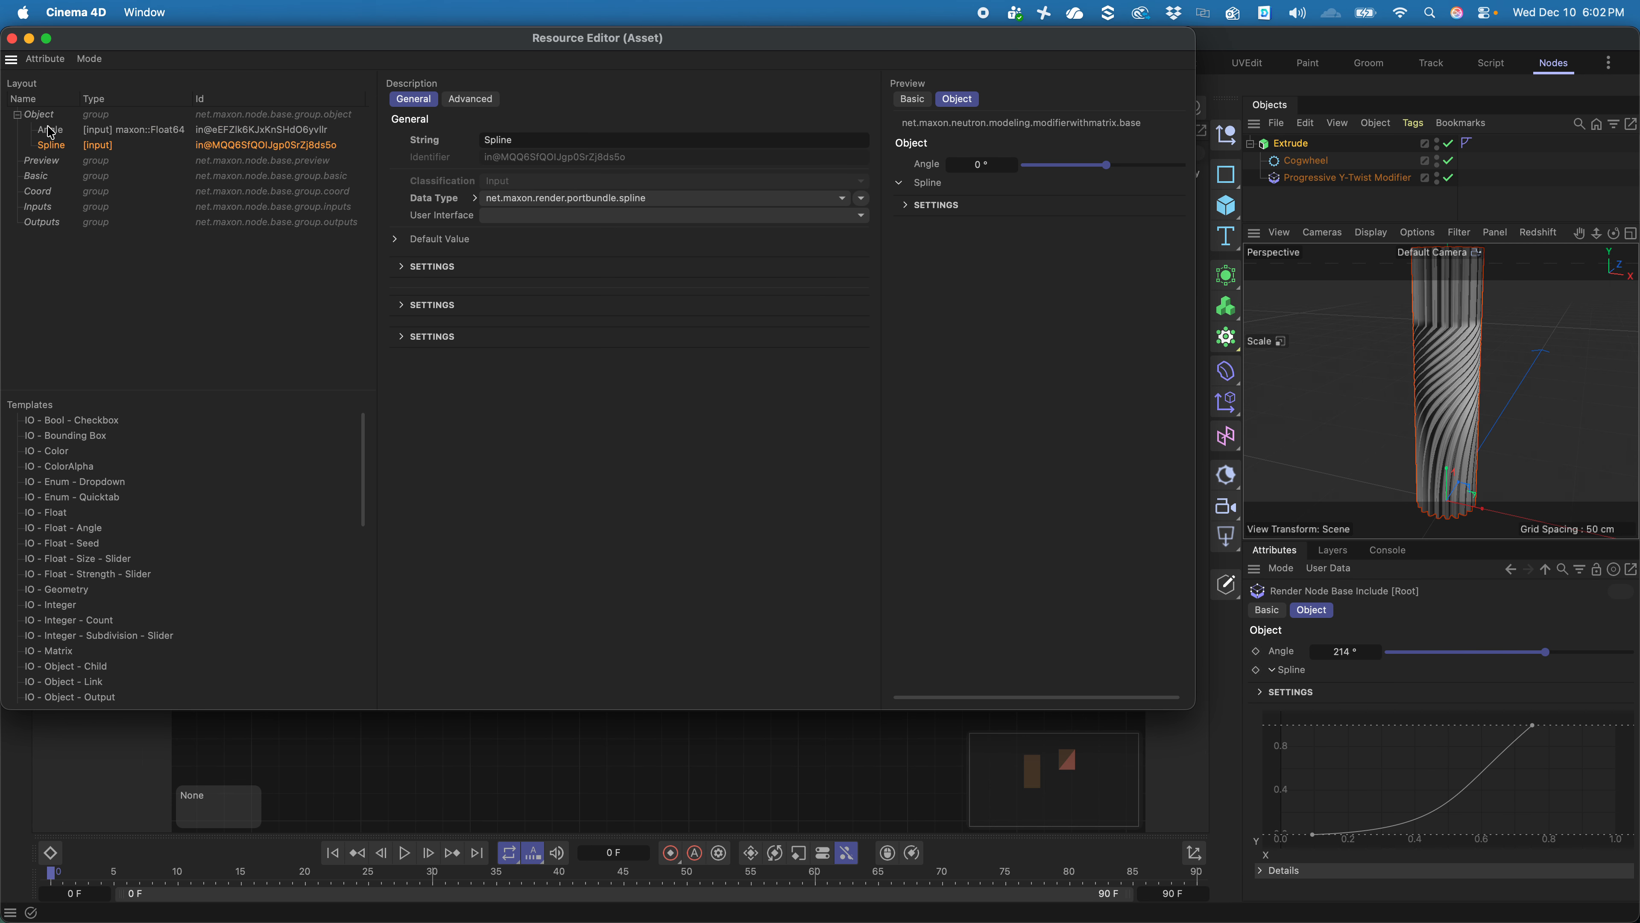
left_click(12, 38)
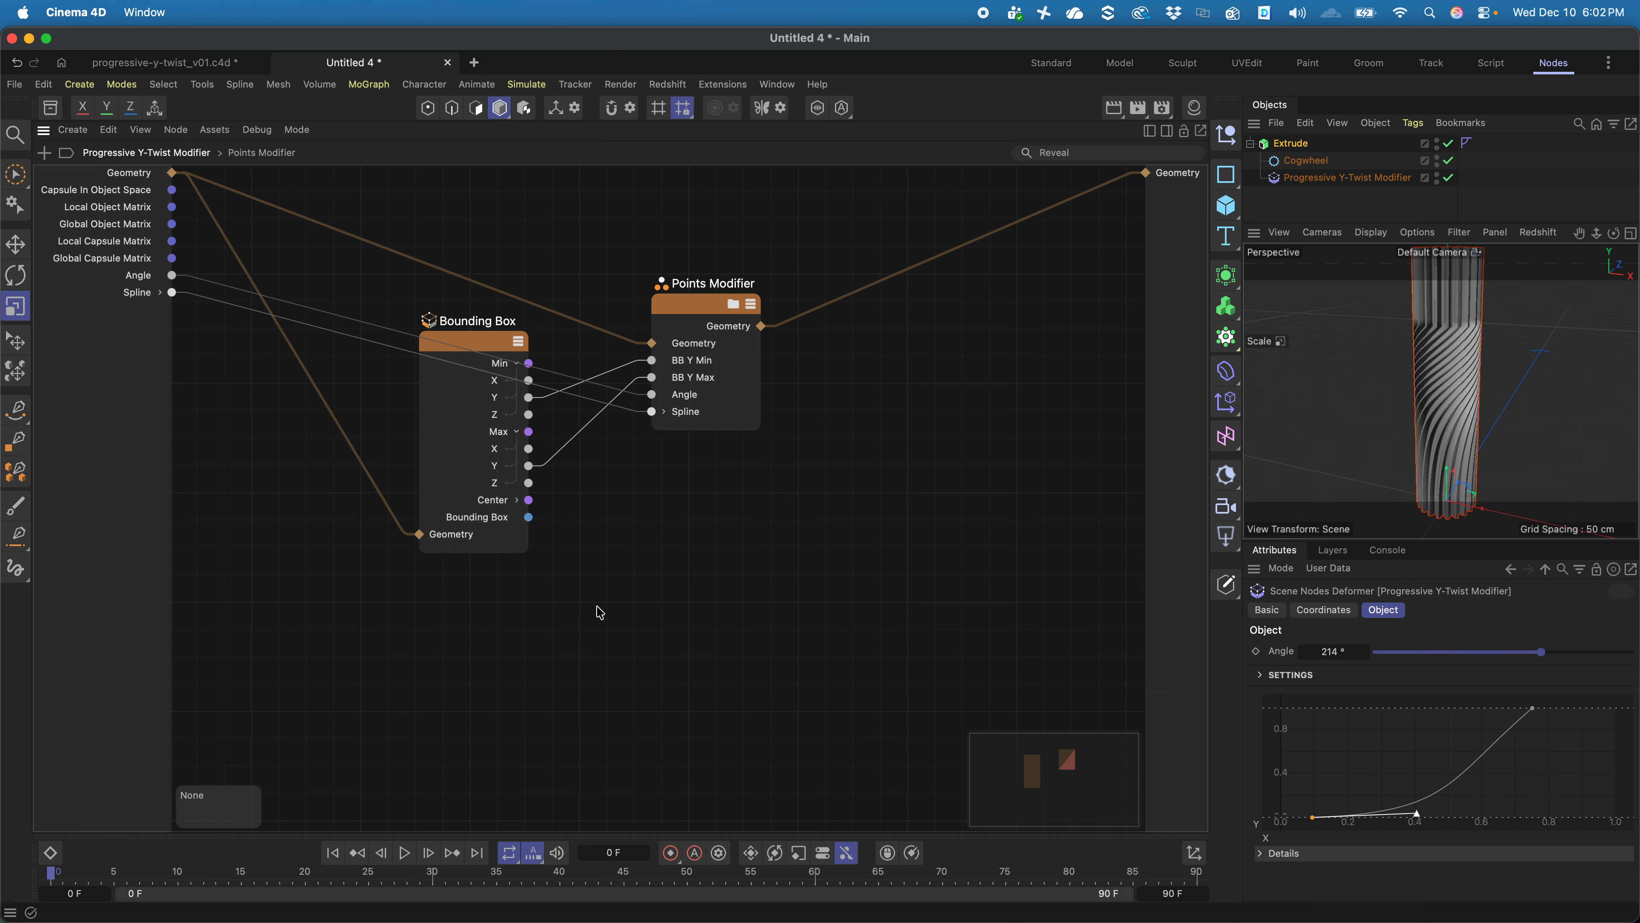
- Set the modifier's Angle to 144° with its slider and open the Points Modifier's inner node graph
mouse_move(1541, 651)
left_mouse_down()
mouse_move(1378, 653)
mouse_move(1586, 654)
mouse_move(1507, 652)
mouse_move(1528, 653)
left_mouse_up()
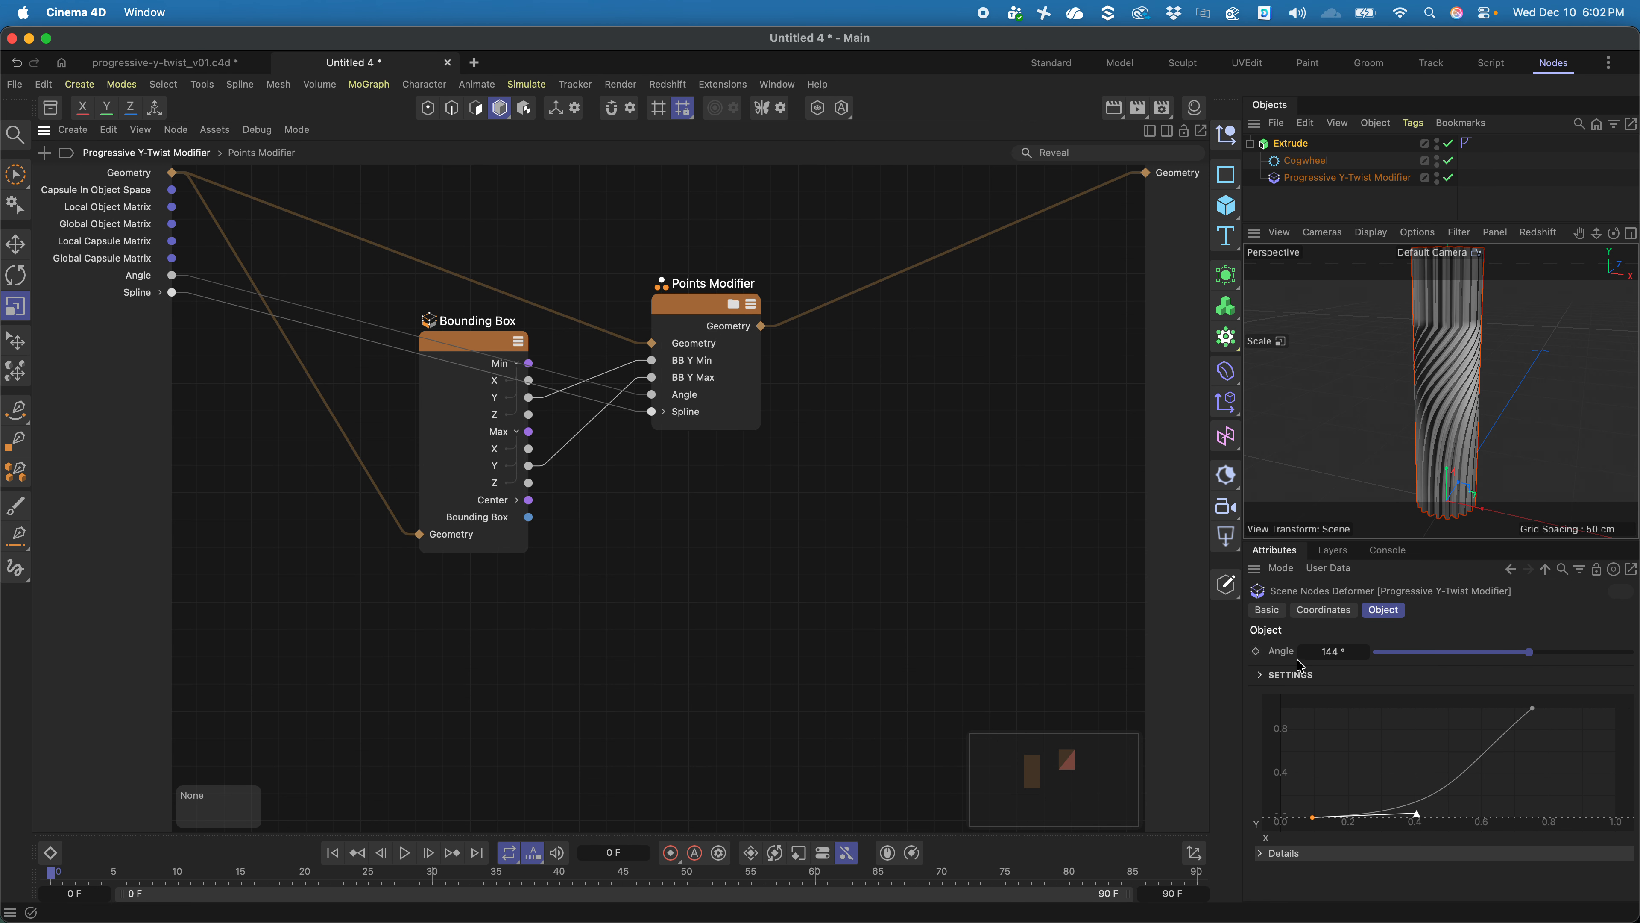
left_click(747, 305)
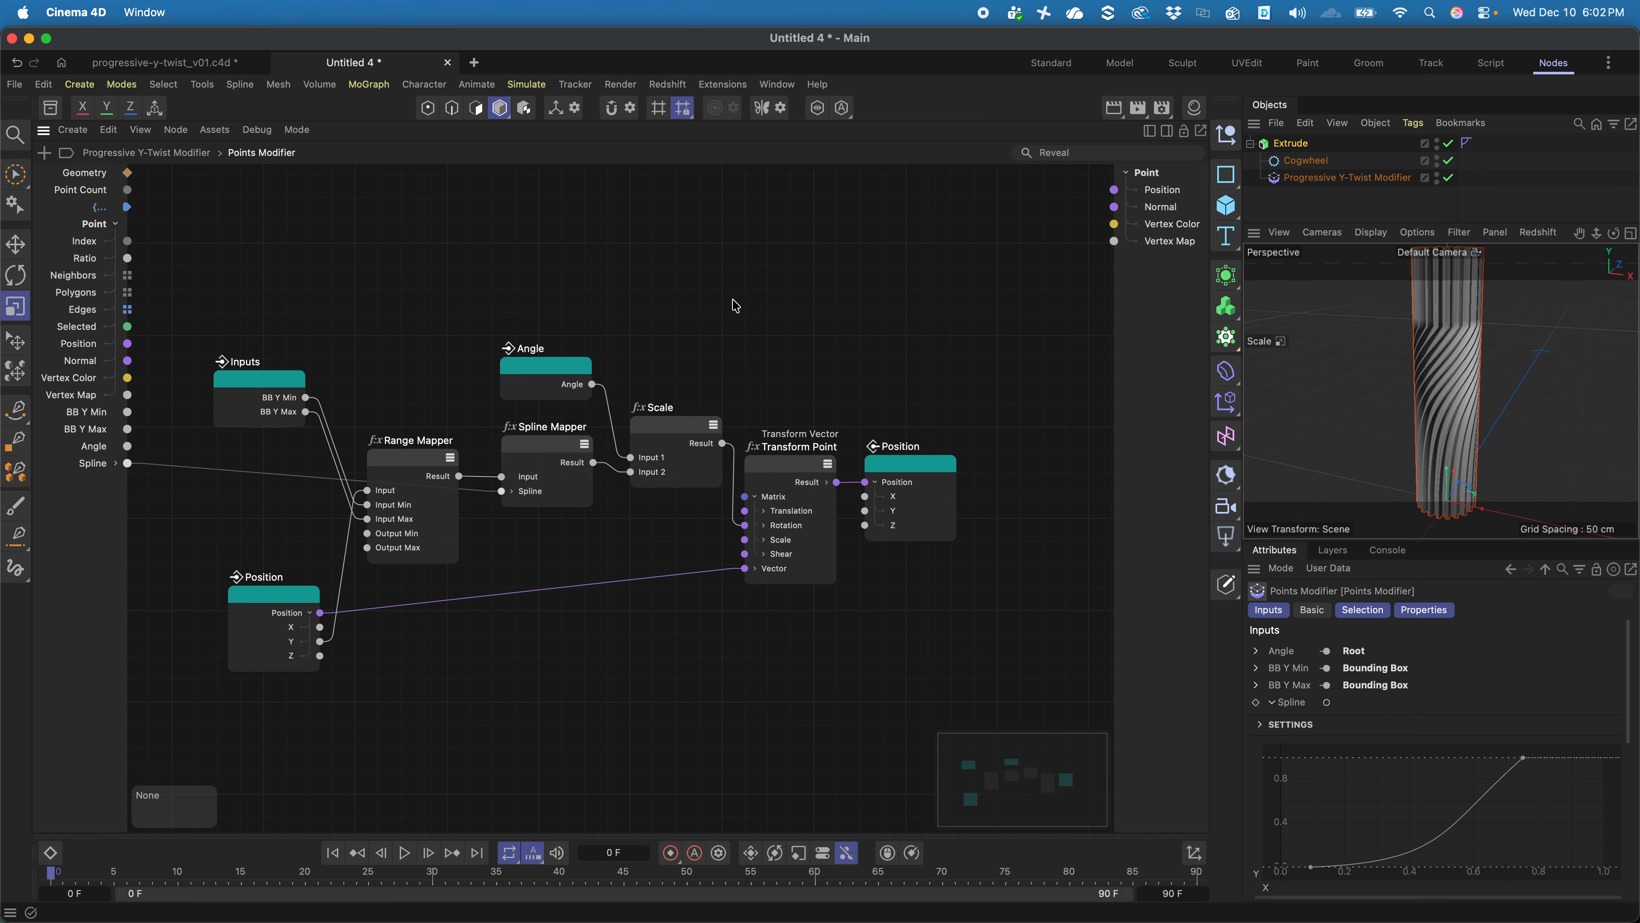
- Move the Angle, Spline Mapper, Scale, Transform Point and output Position nodes away from the Range Mapper to open a gap after it
left_click_drag(973, 623, 523, 359)
left_click_drag(530, 368, 677, 365)
left_click(557, 352)
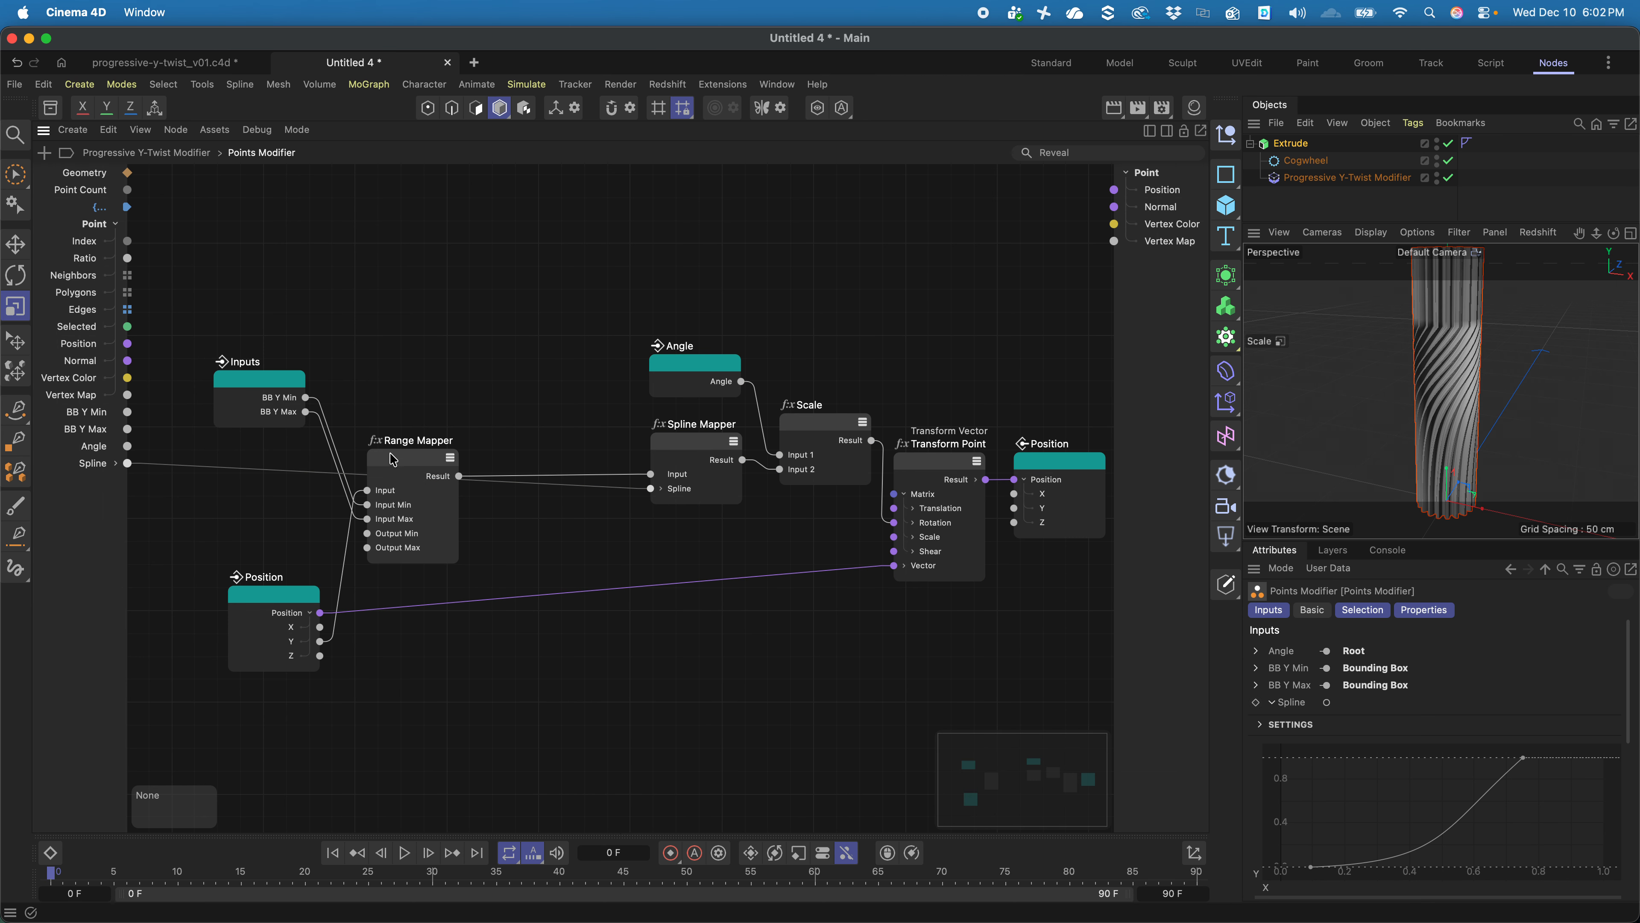
left_click_drag(394, 458, 370, 446)
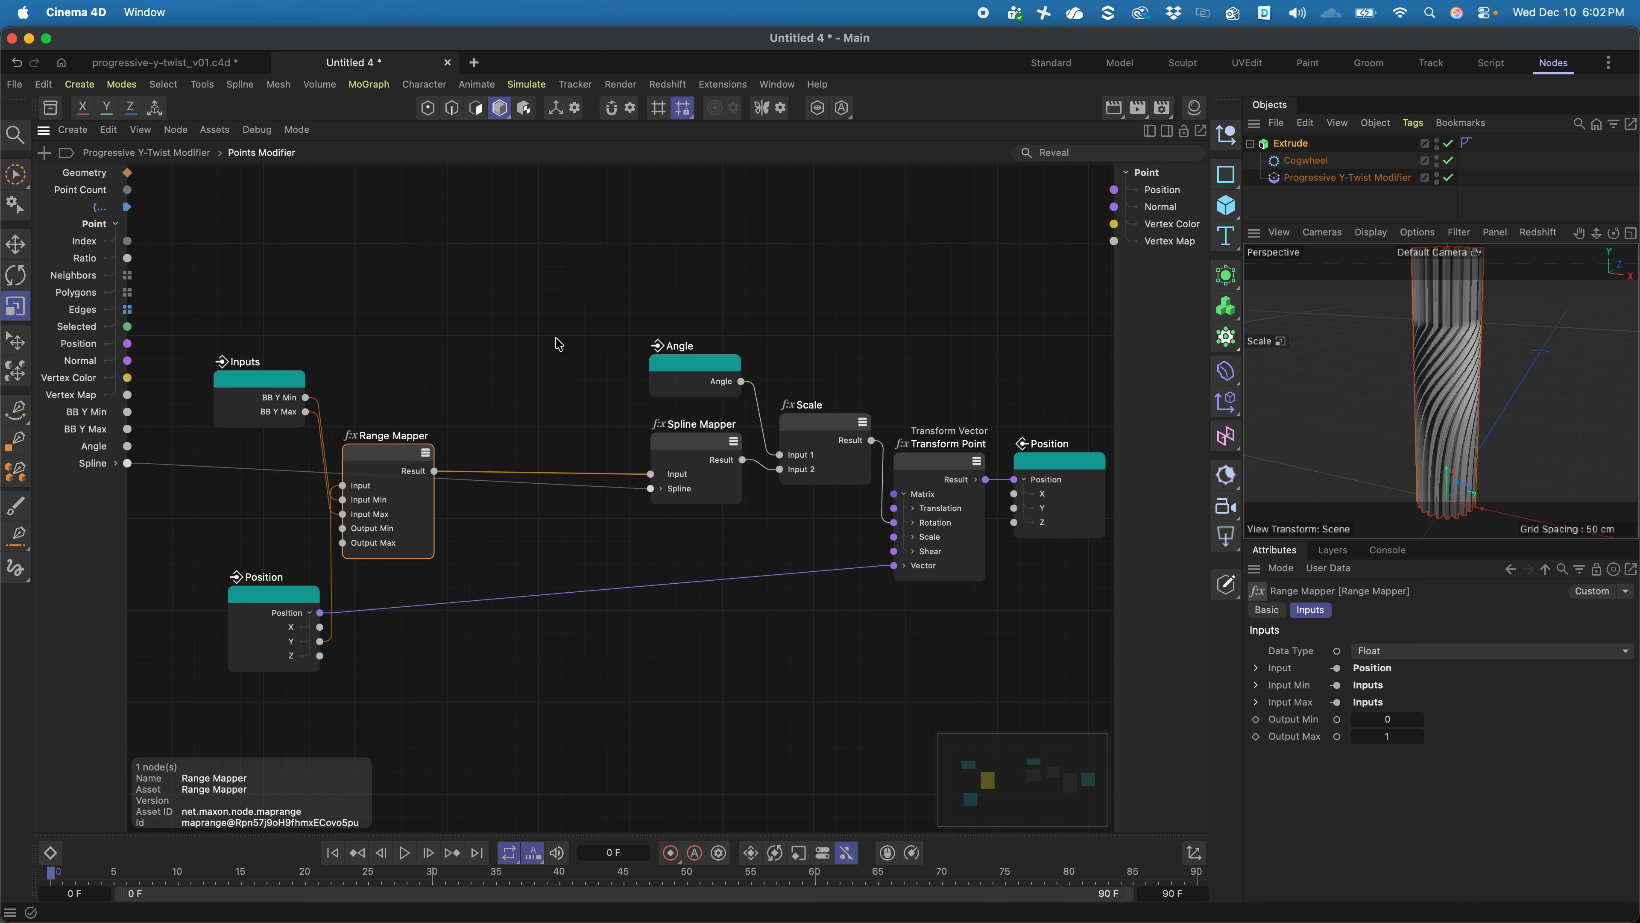
- Add a second Range Mapper node and connect the first Range Mapper's Result to its Input
double_click(545, 261)
type("range mapp")
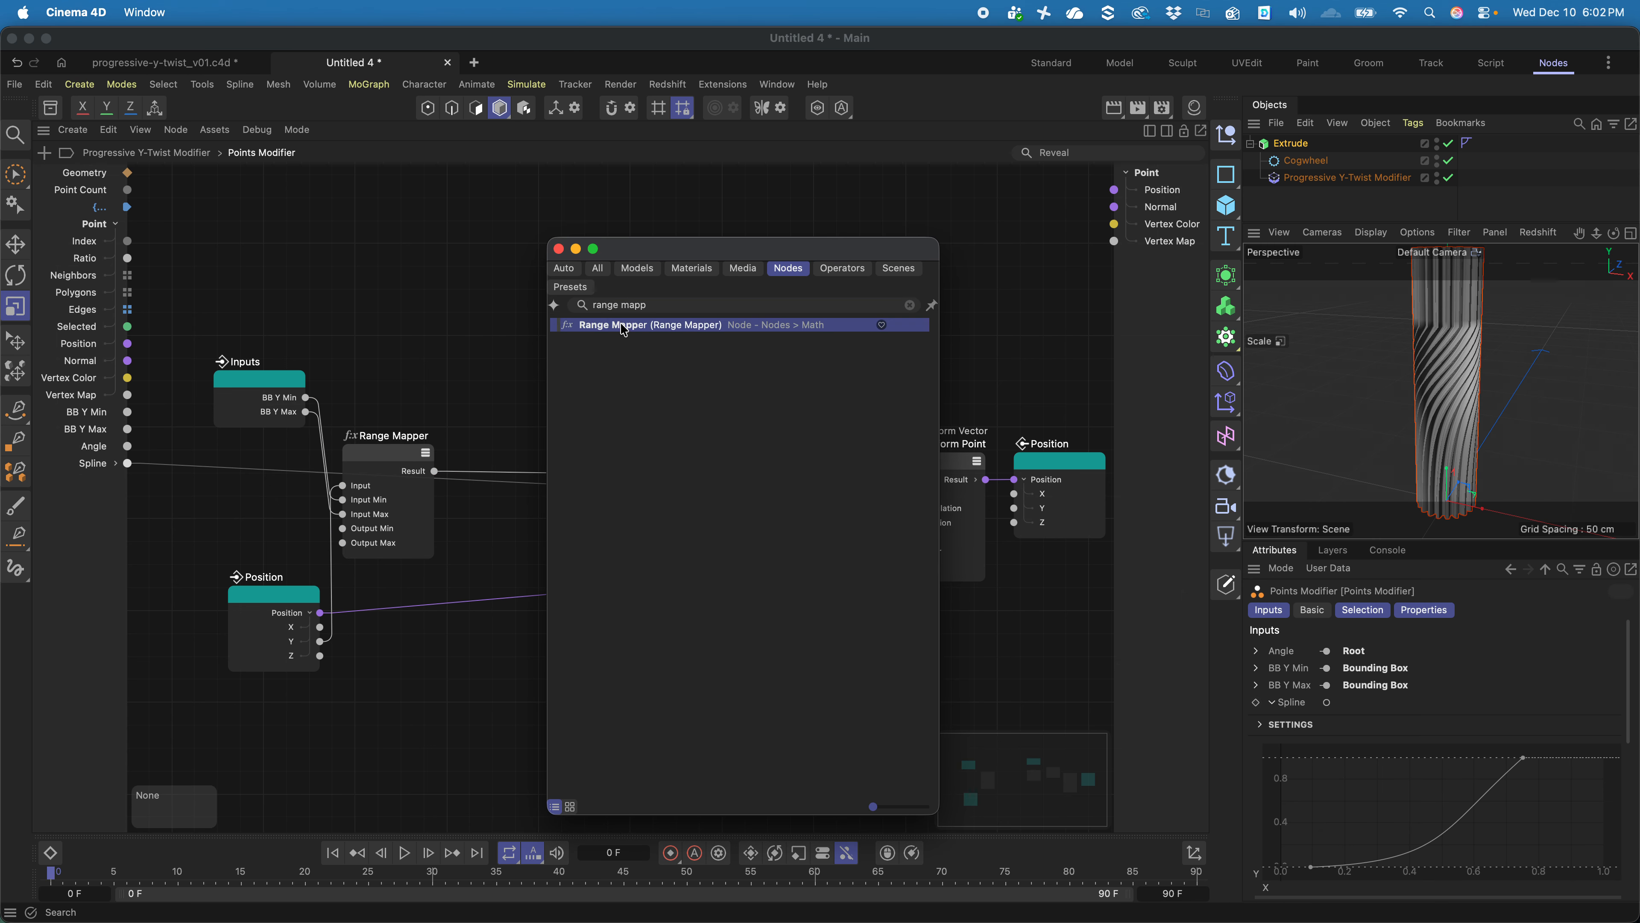
left_click_drag(645, 325, 544, 316)
left_click_drag(392, 458, 411, 414)
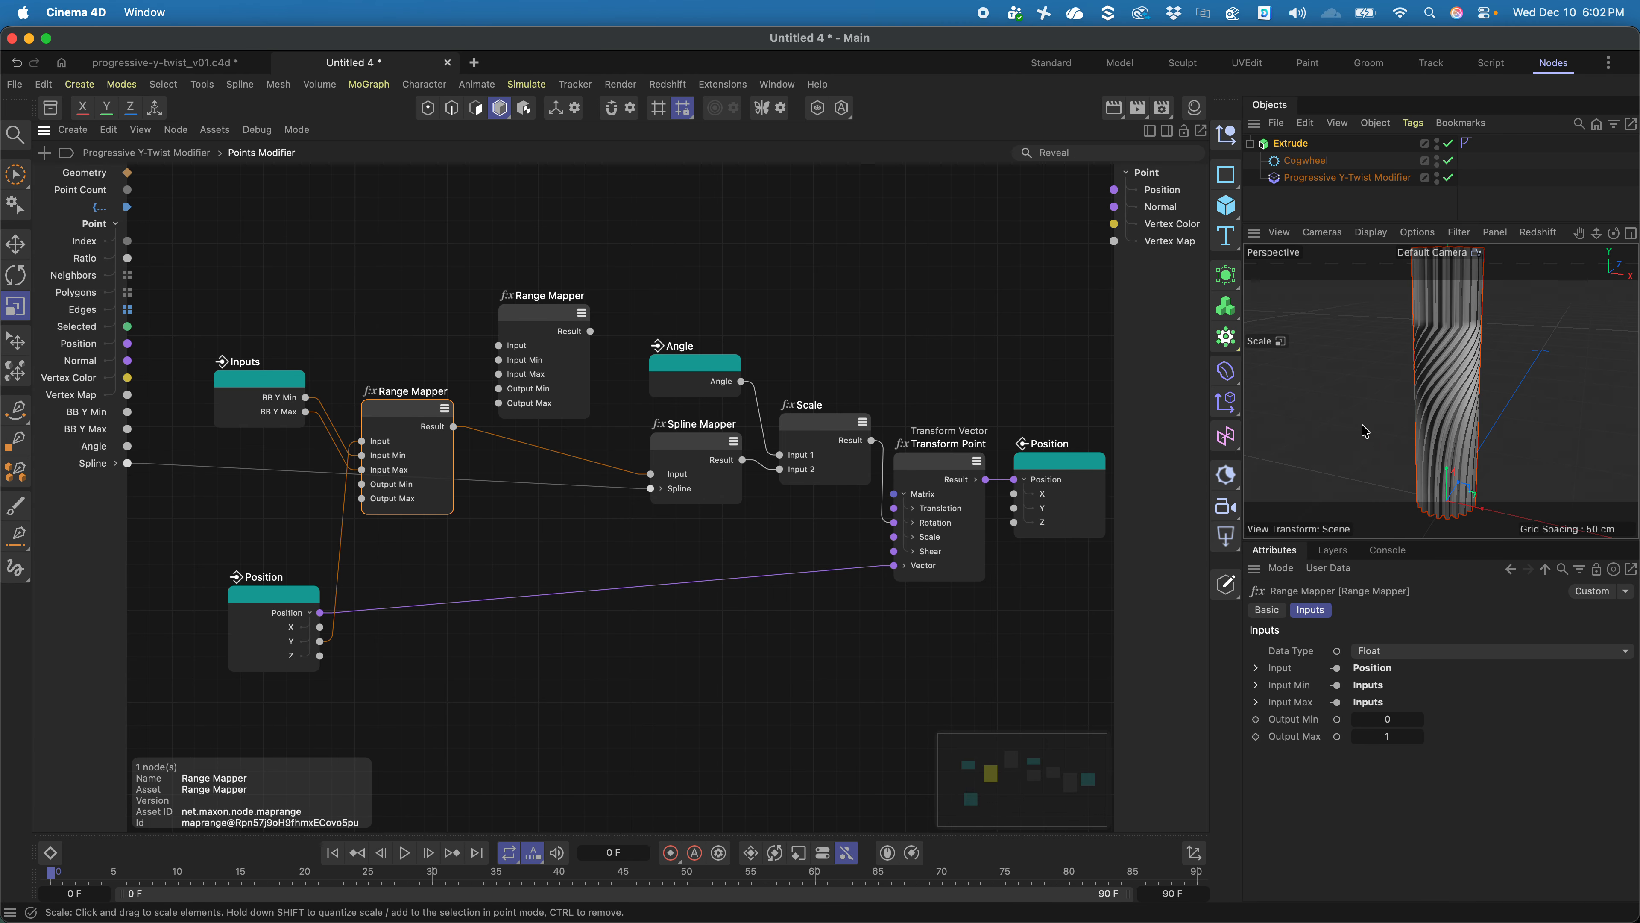
left_click_drag(454, 426, 533, 335)
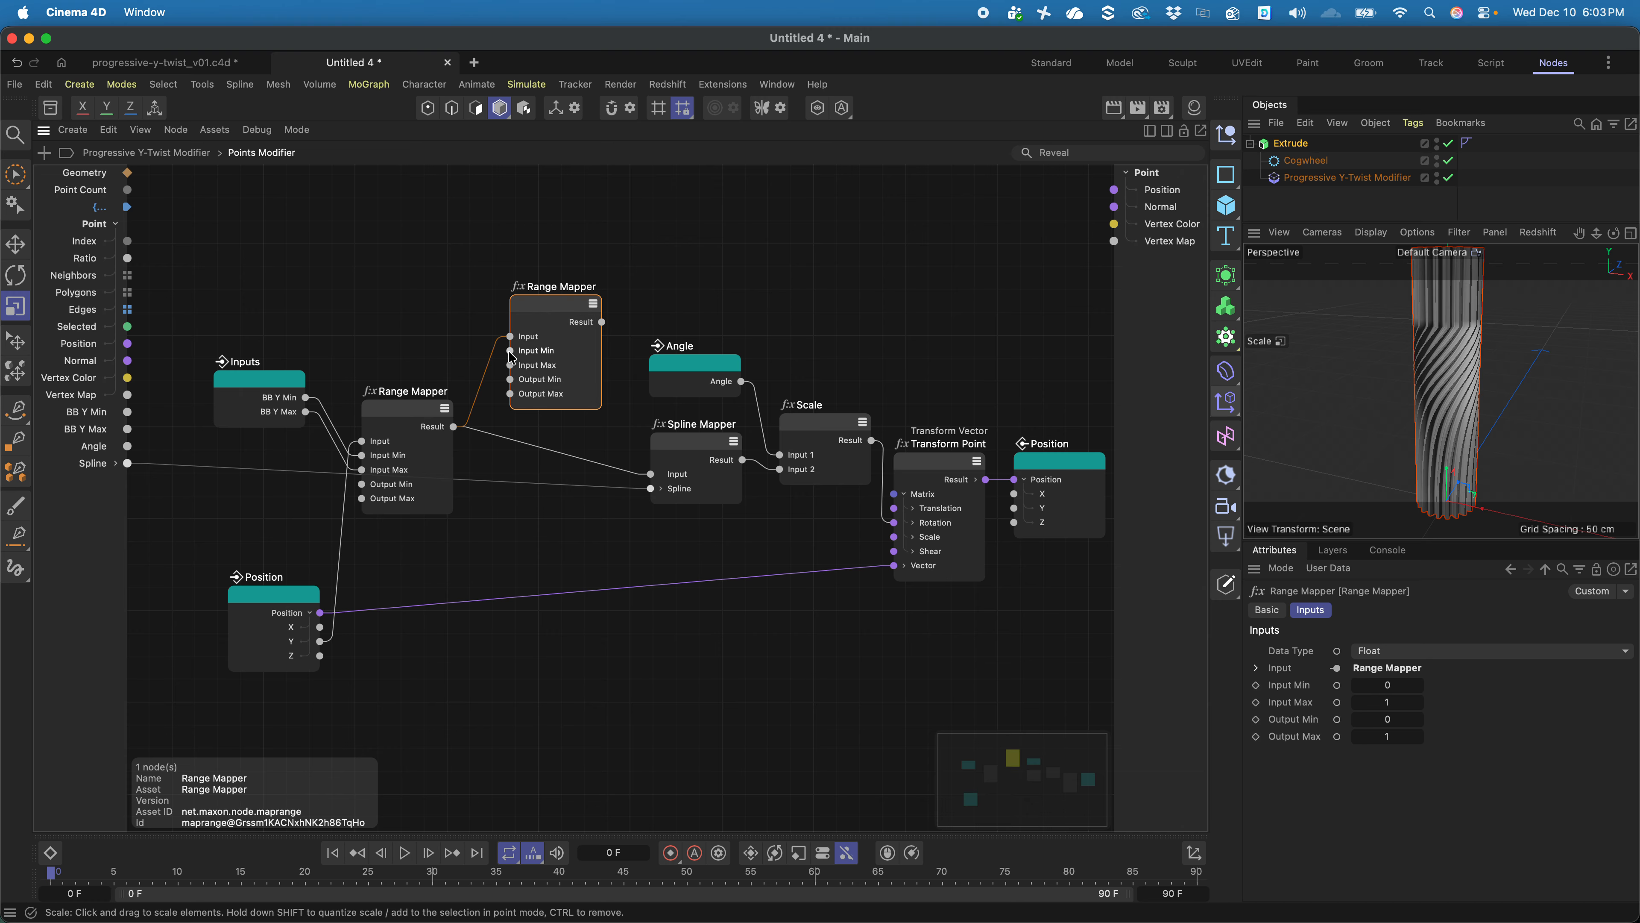
- Expose the second Range Mapper's Input Min and Input Max as Points Modifier inputs, and insert the node ahead of the Spline Mapper's Input
left_click_drag(510, 350, 442, 557)
left_click(452, 559)
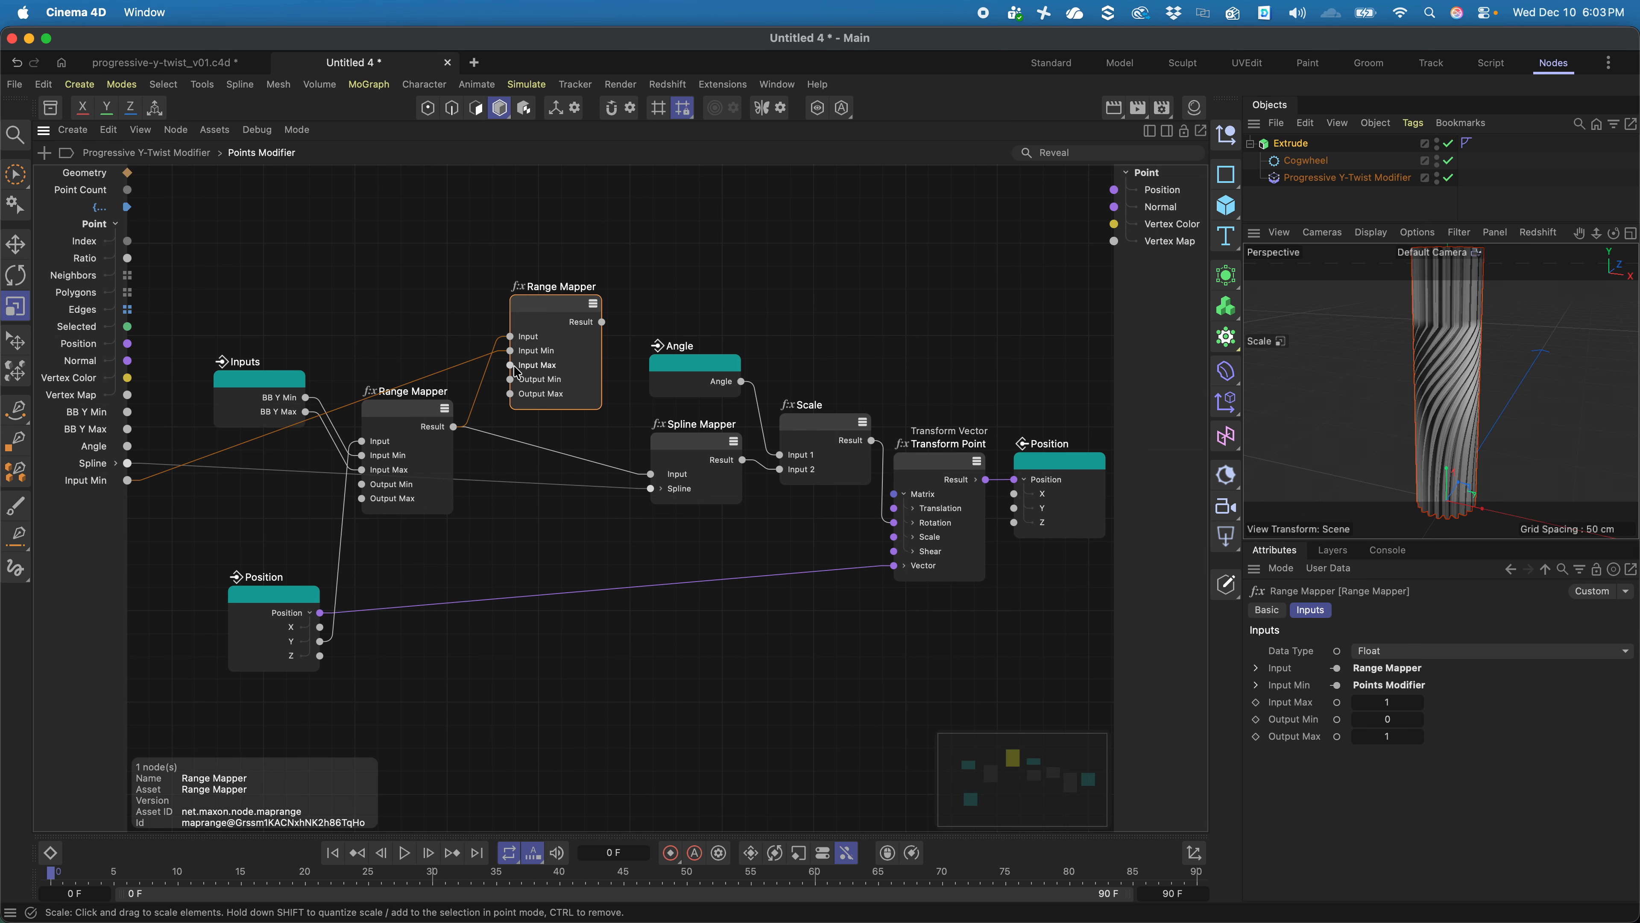
left_click_drag(514, 366, 446, 572)
left_click(481, 610)
left_click_drag(562, 314, 562, 371)
left_click(535, 318)
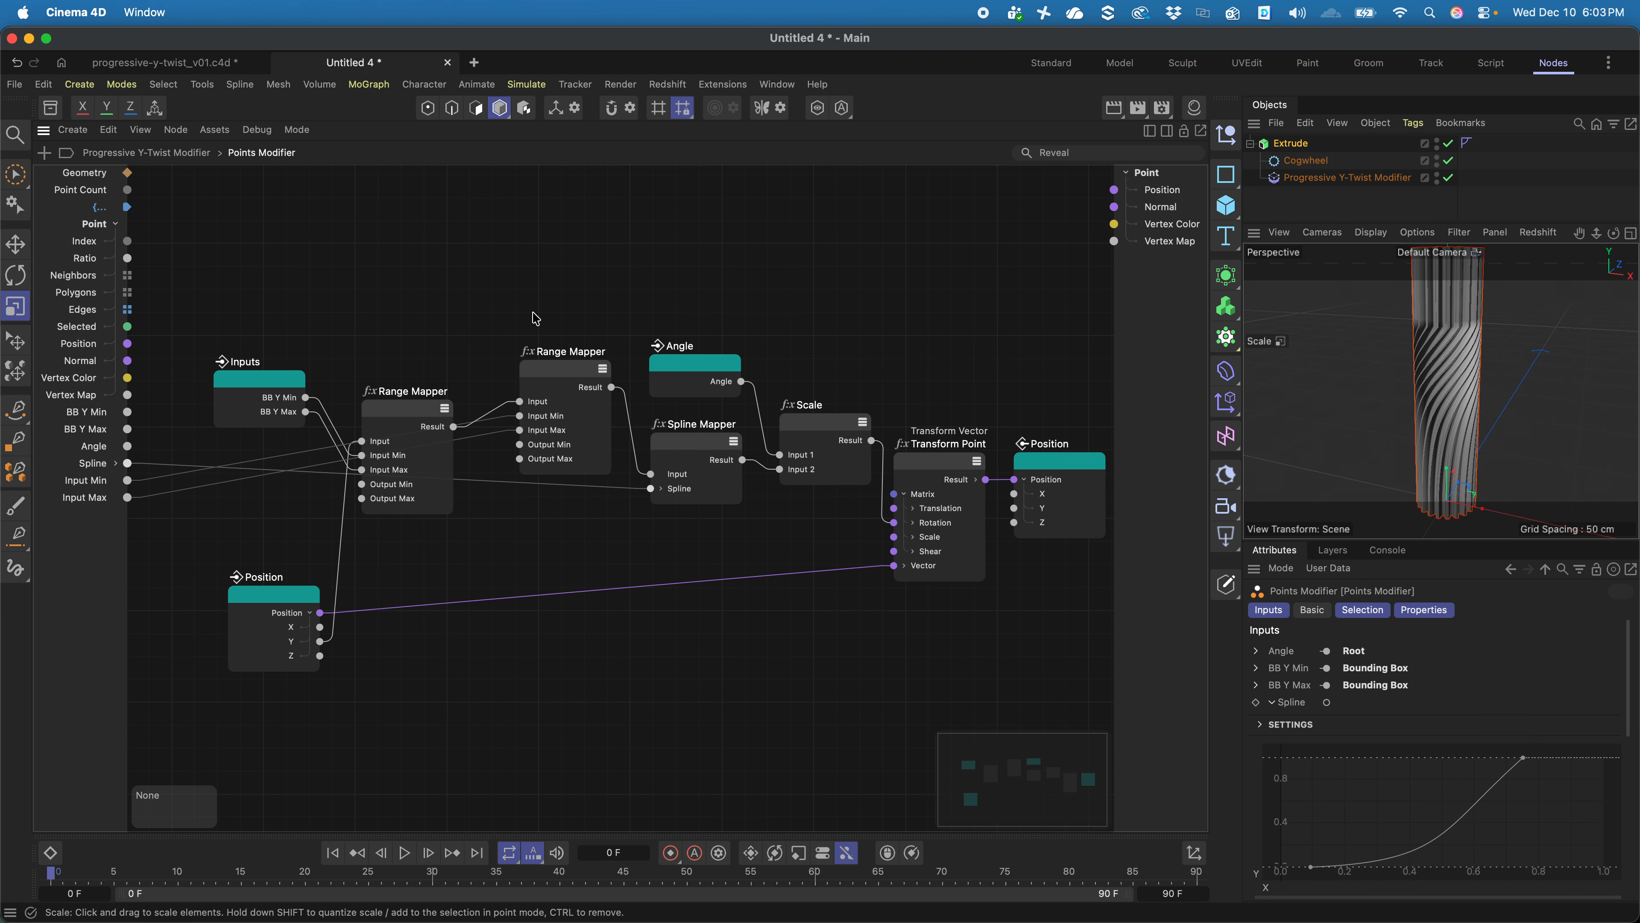
- In the modifier's top-level graph, add two IO Float Strength Slider nodes and connect them to the Points Modifier's Input Min and Input Max
left_click(155, 152)
double_click(590, 617)
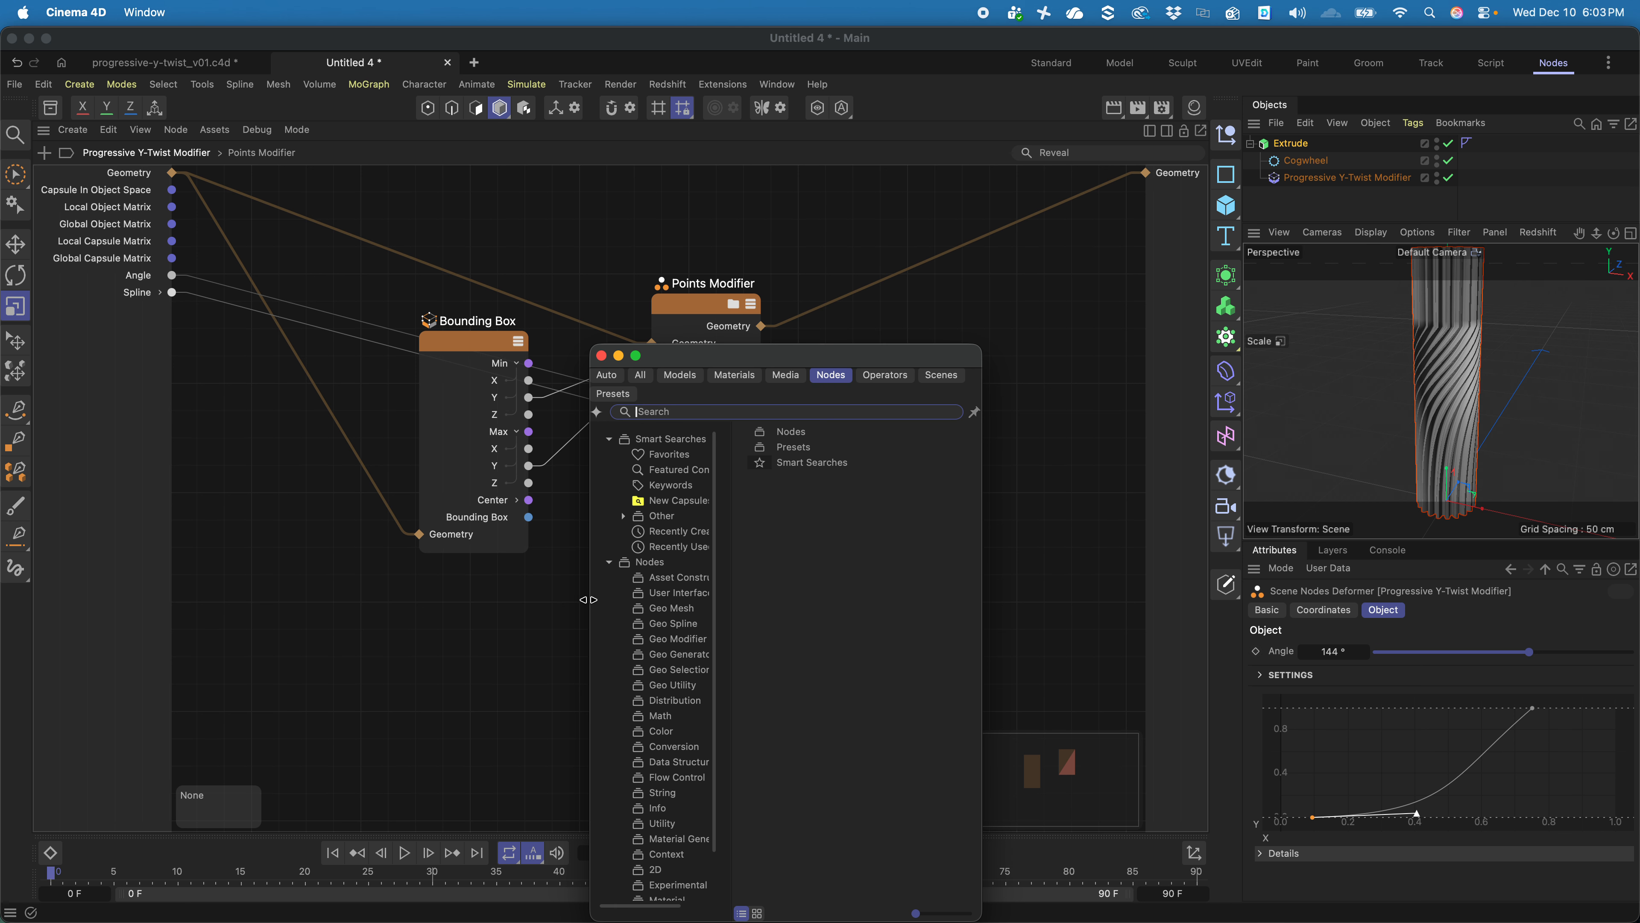
type("io float")
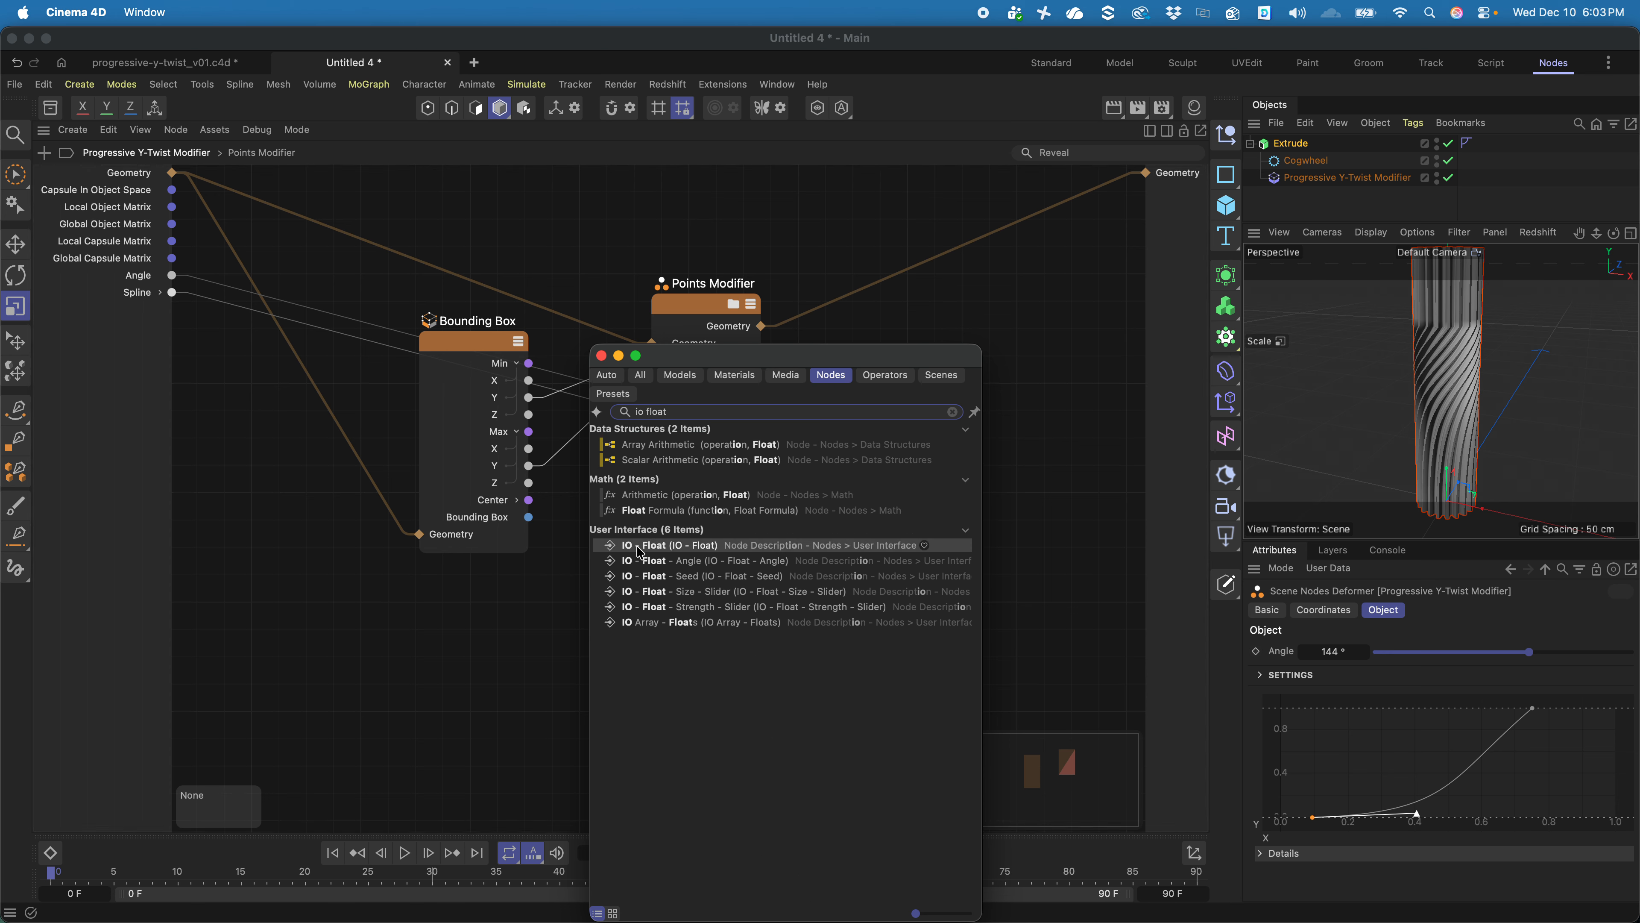
left_click_drag(675, 607, 463, 595)
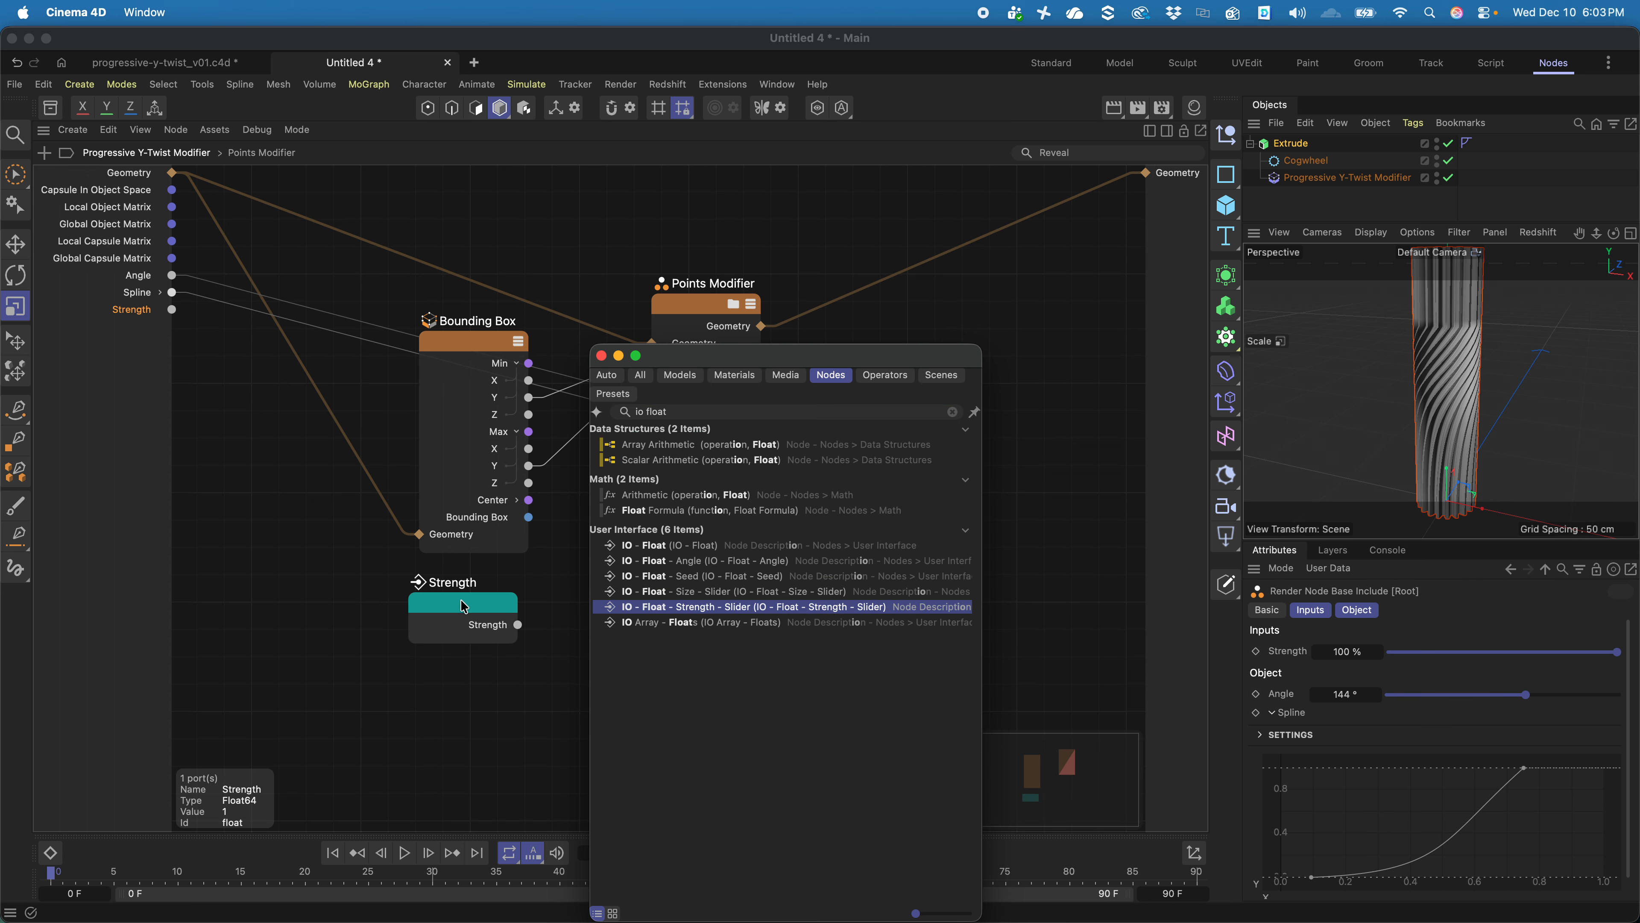
double_click(686, 592)
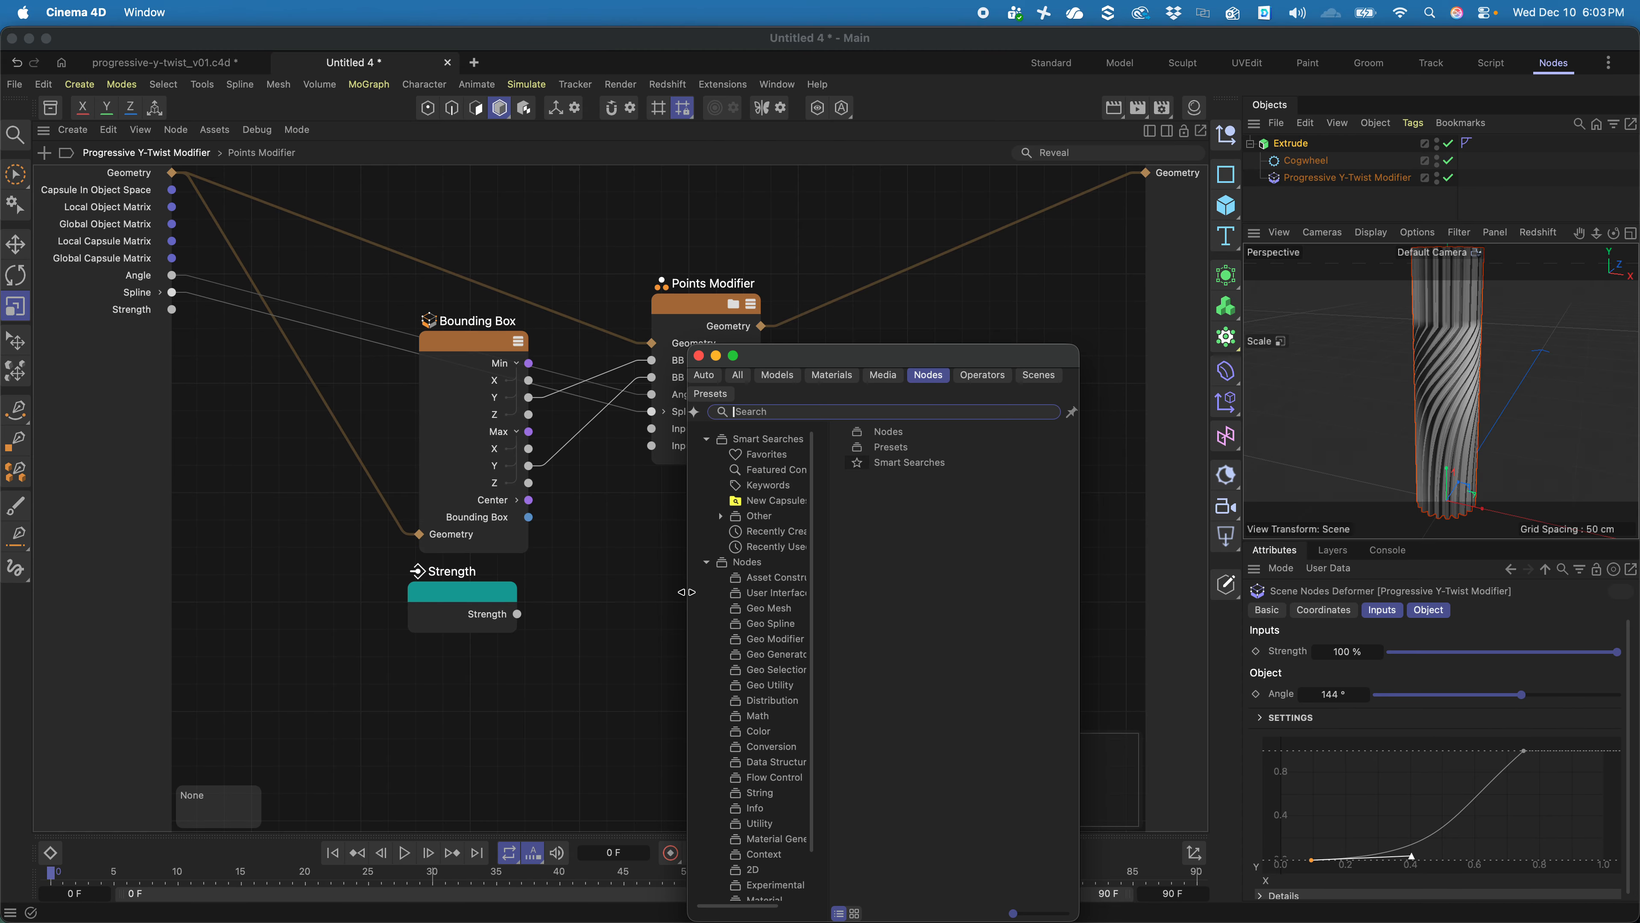
type("io streng")
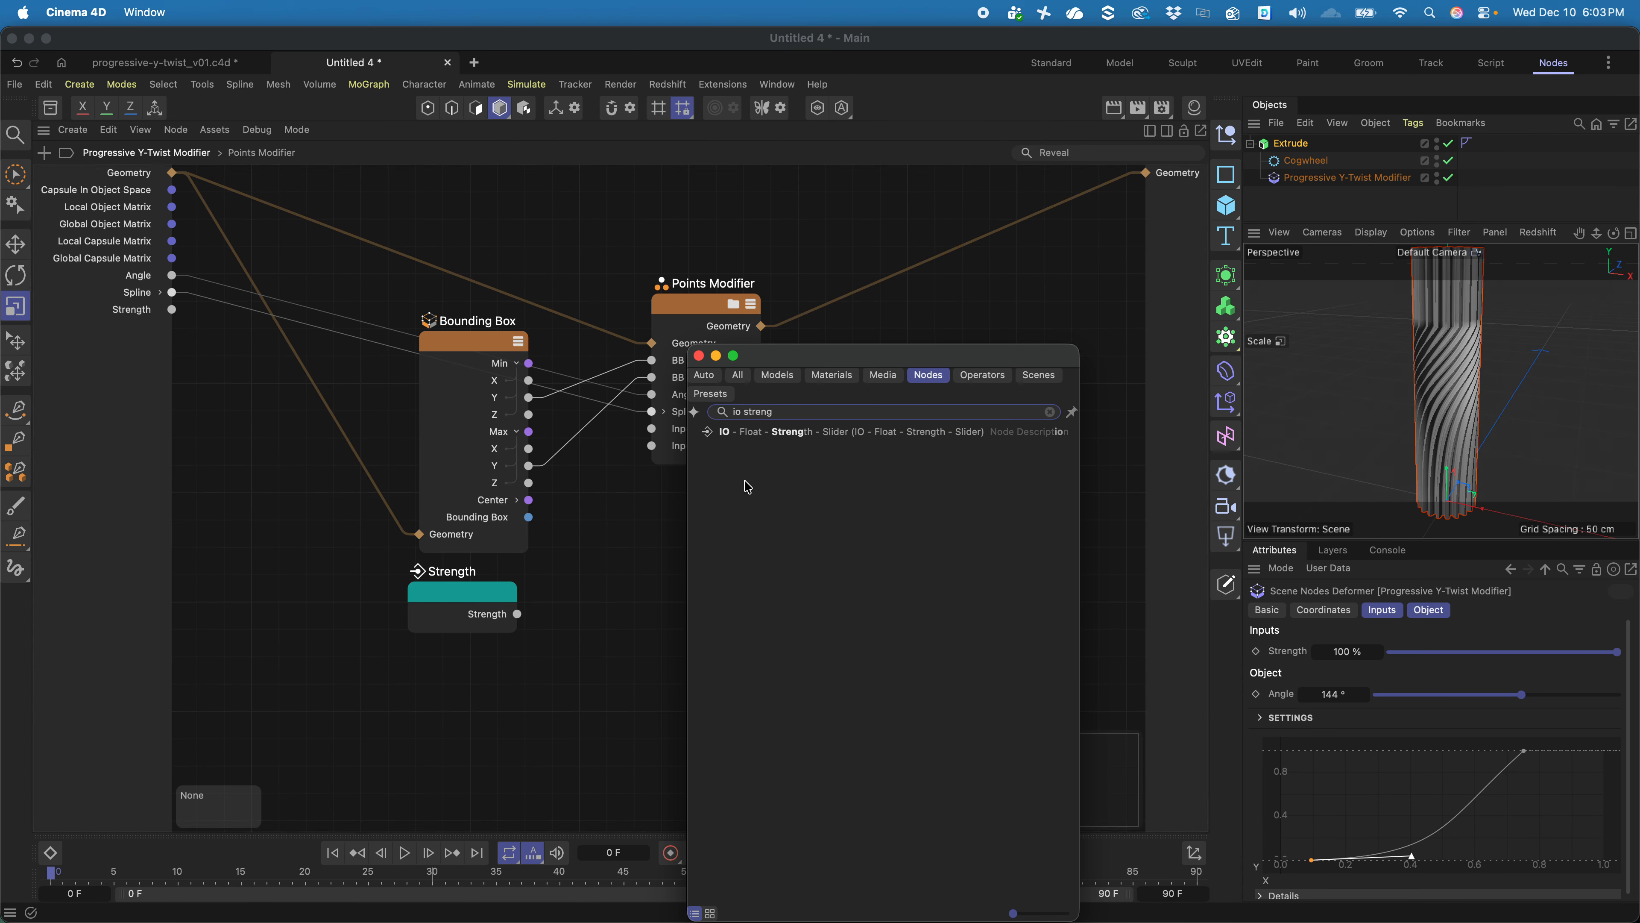
left_click_drag(773, 431, 516, 613)
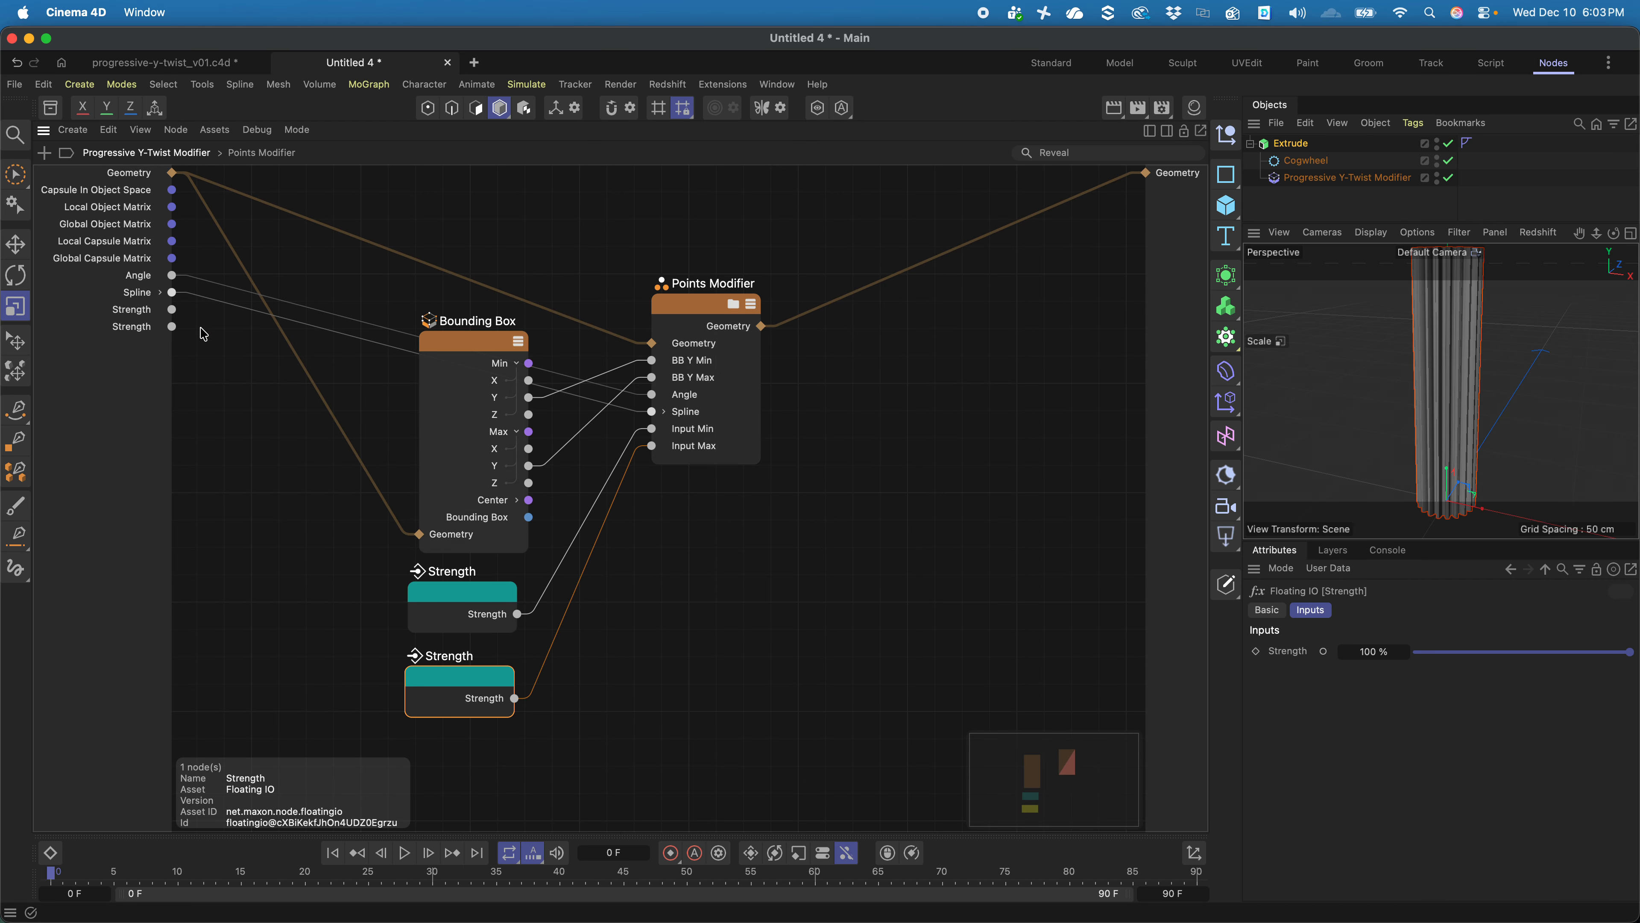
- Rename the two Strength inputs as Min and Max, matching the Input Min and Input Max they feed
double_click(130, 311)
type("Min")
key("Return")
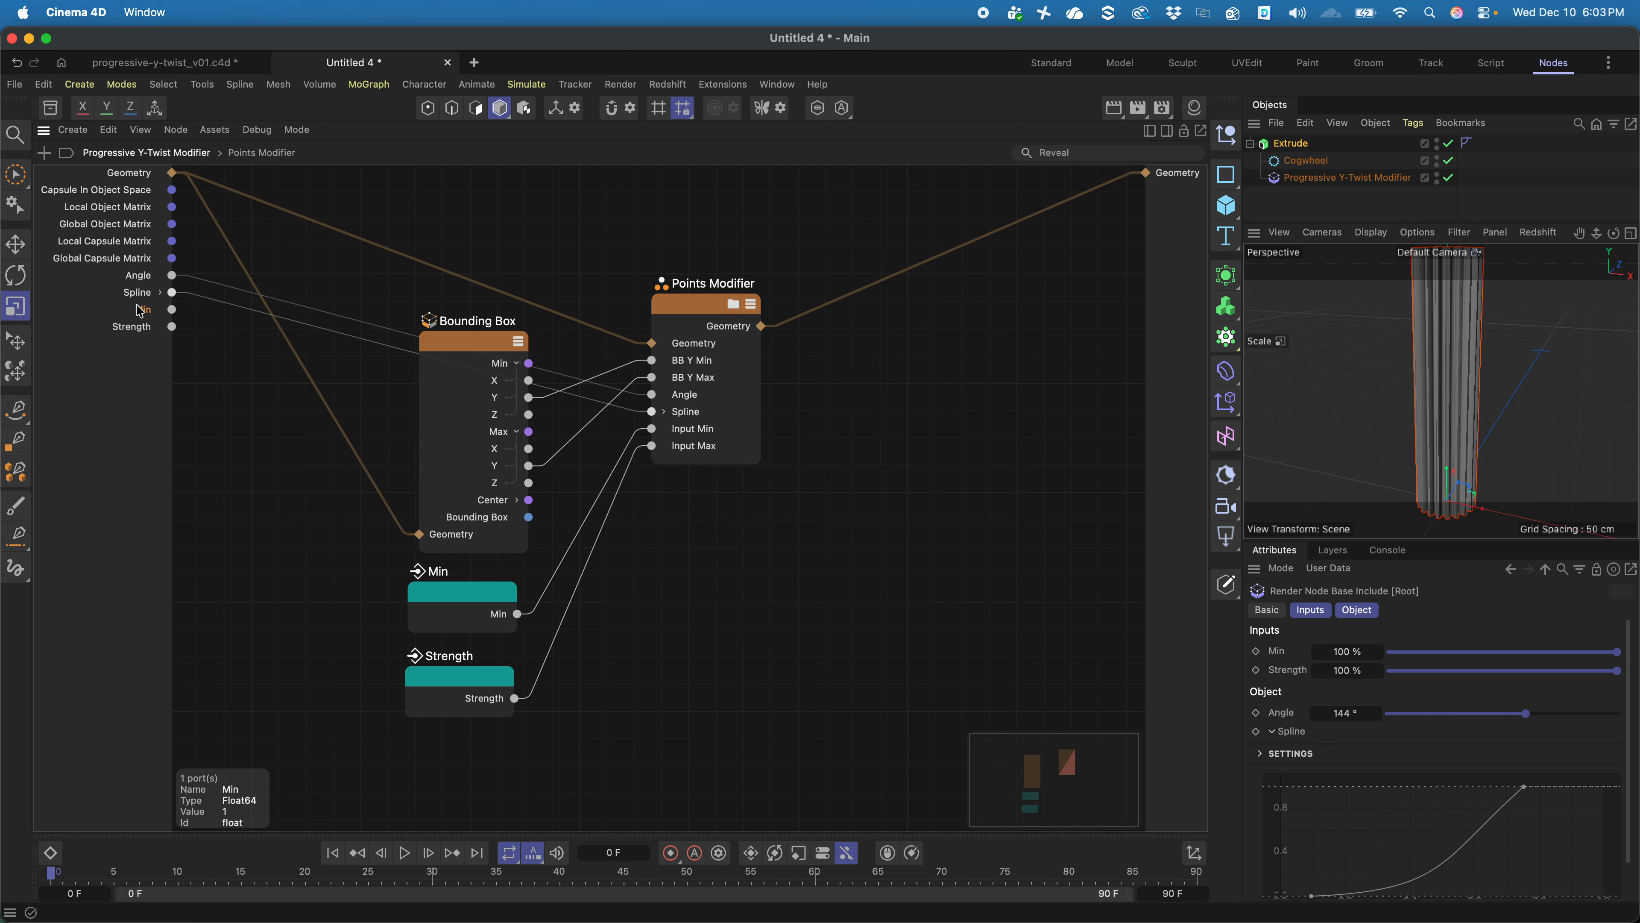
double_click(131, 326)
type("Max")
key("Return")
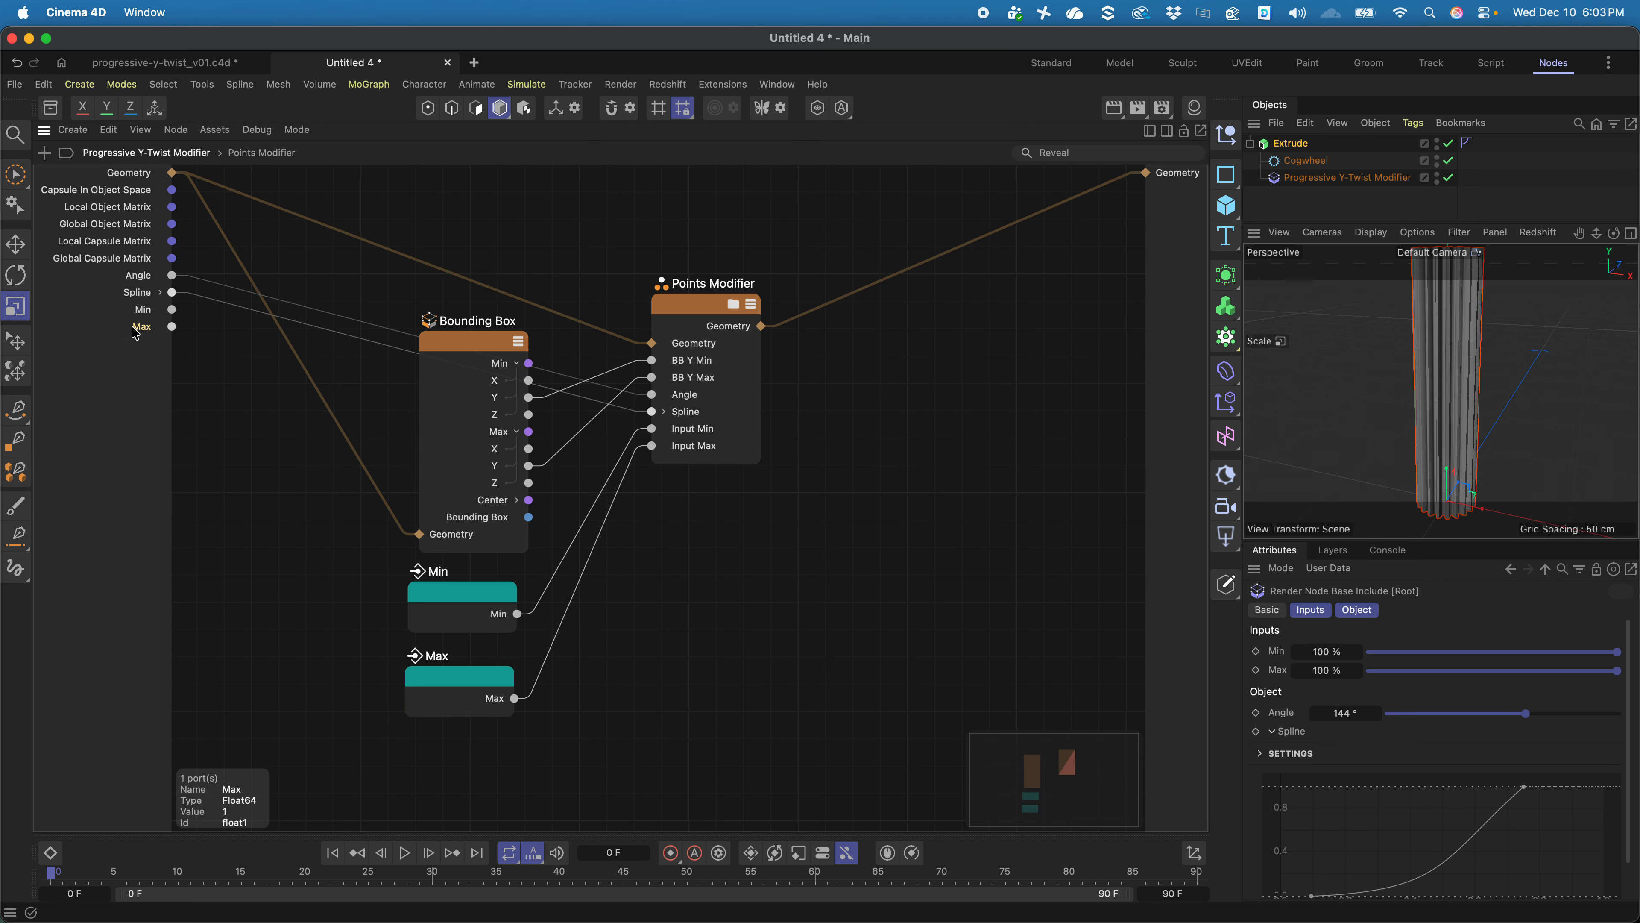
- Try Min at 14% and Max at 134%, and examine the twist on the column in the viewport
left_click_drag(1495, 653, 1406, 653)
left_click_drag(1572, 670, 1630, 674)
left_click_drag(1334, 668, 1377, 668)
left_click_drag(1442, 407, 1467, 379, "alt")
scroll(1467, 379, "down", 5)
scroll(1467, 379, "up", 5)
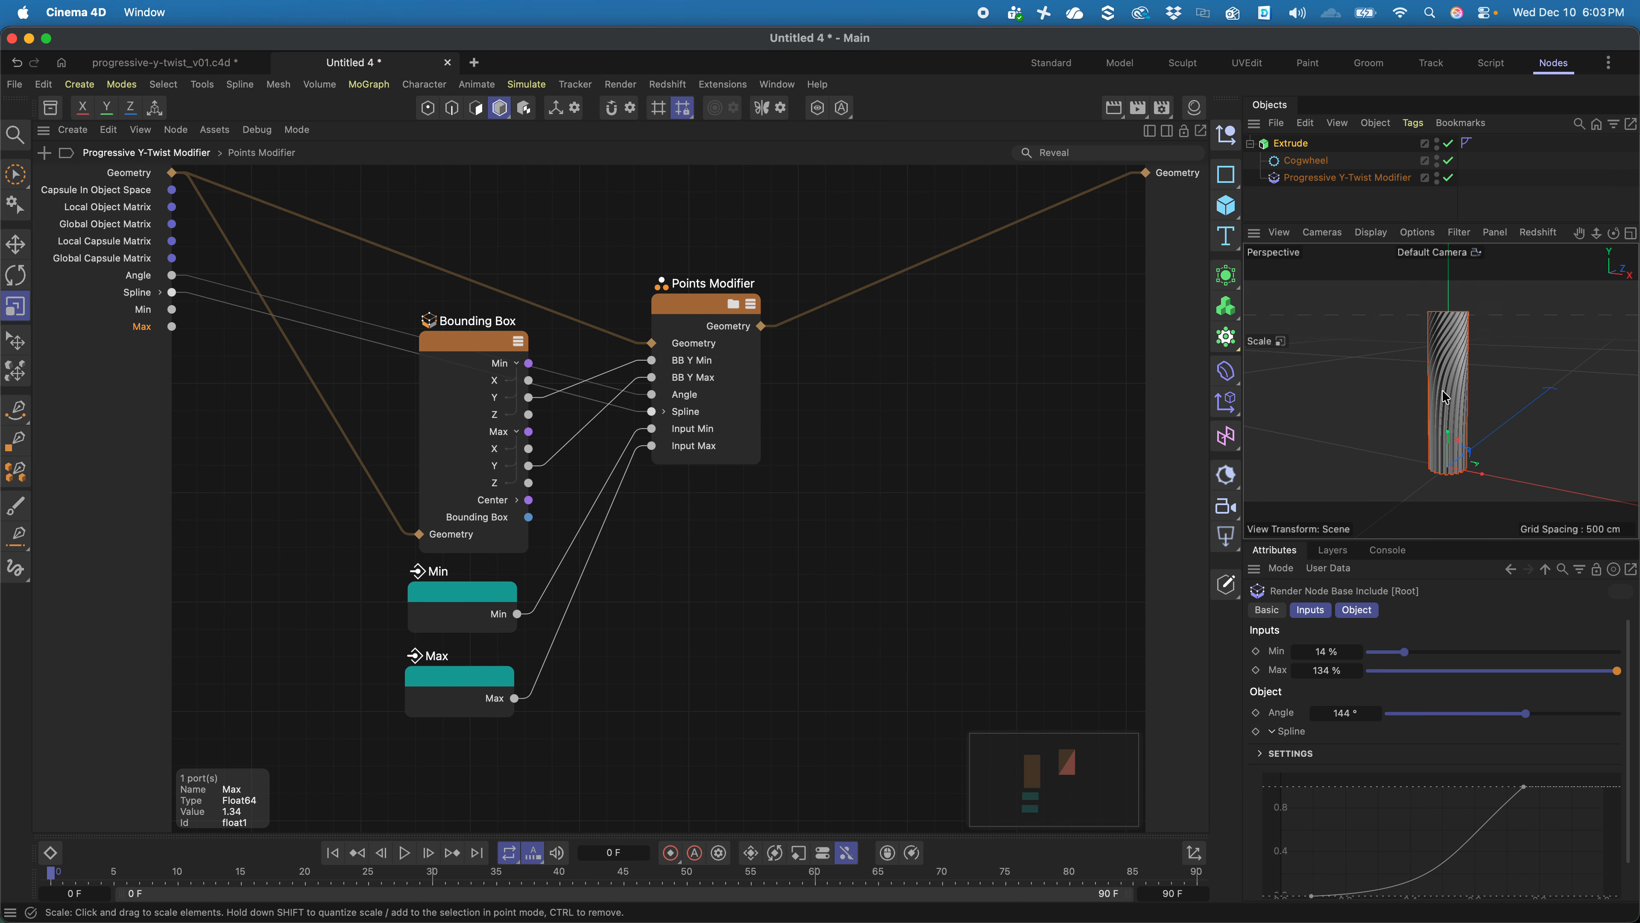
mouse_move(1325, 649)
left_mouse_down()
mouse_move(1307, 649)
mouse_move(1330, 650)
left_mouse_up()
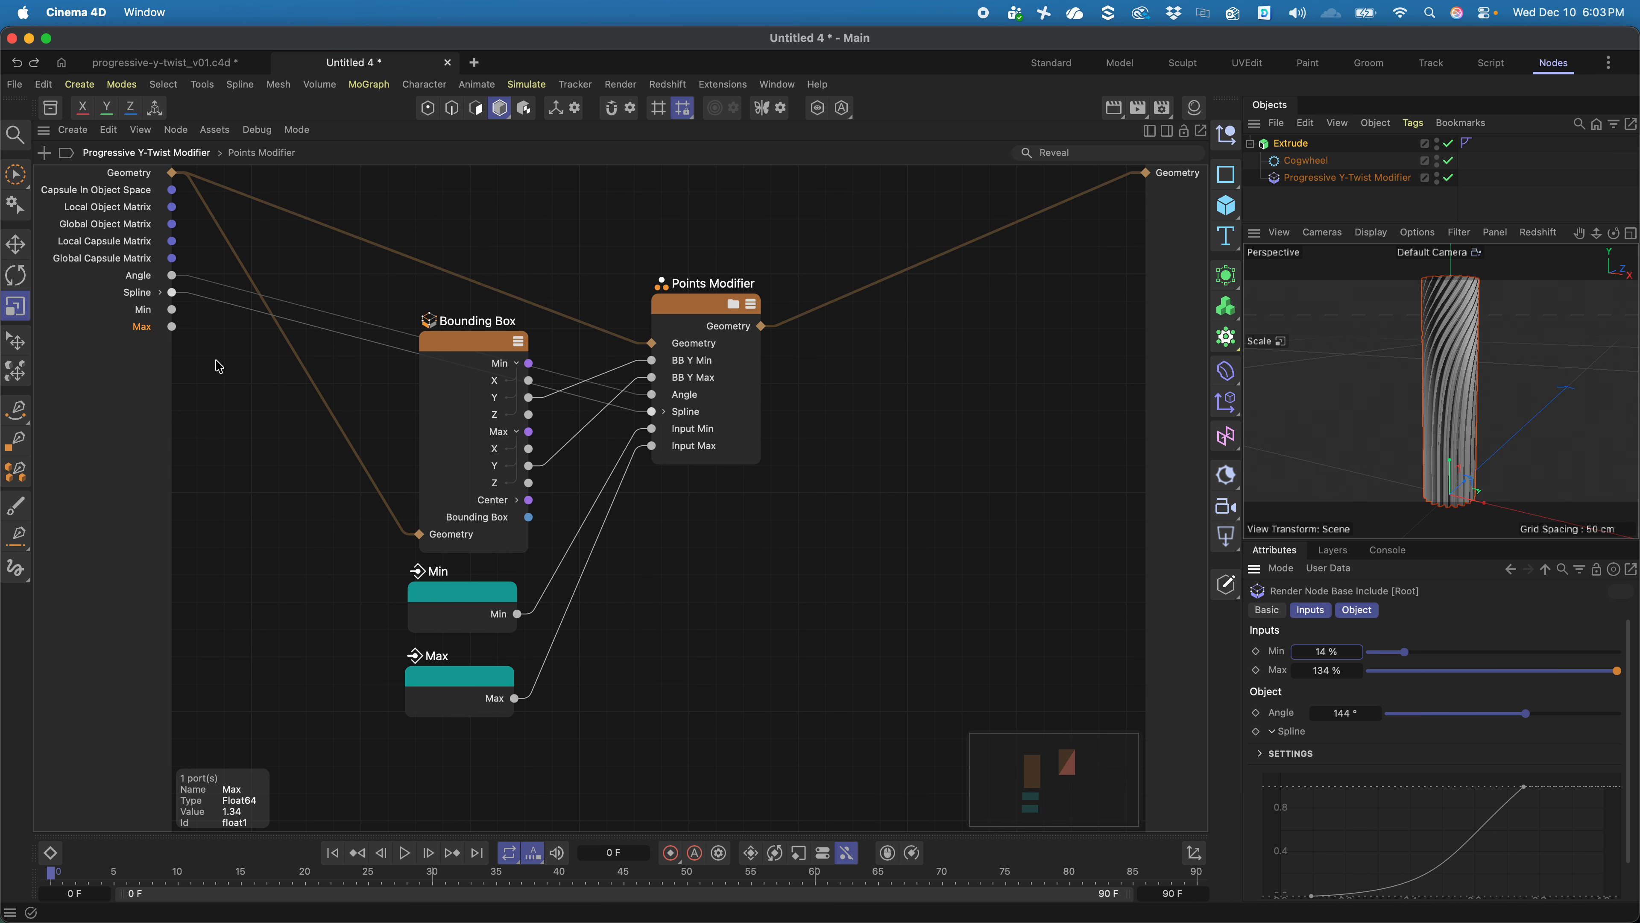
- Open the modifier's resource for editing and move the Min and Max inputs into the Object group between Angle and Spline
left_click(149, 357)
right_click(133, 369)
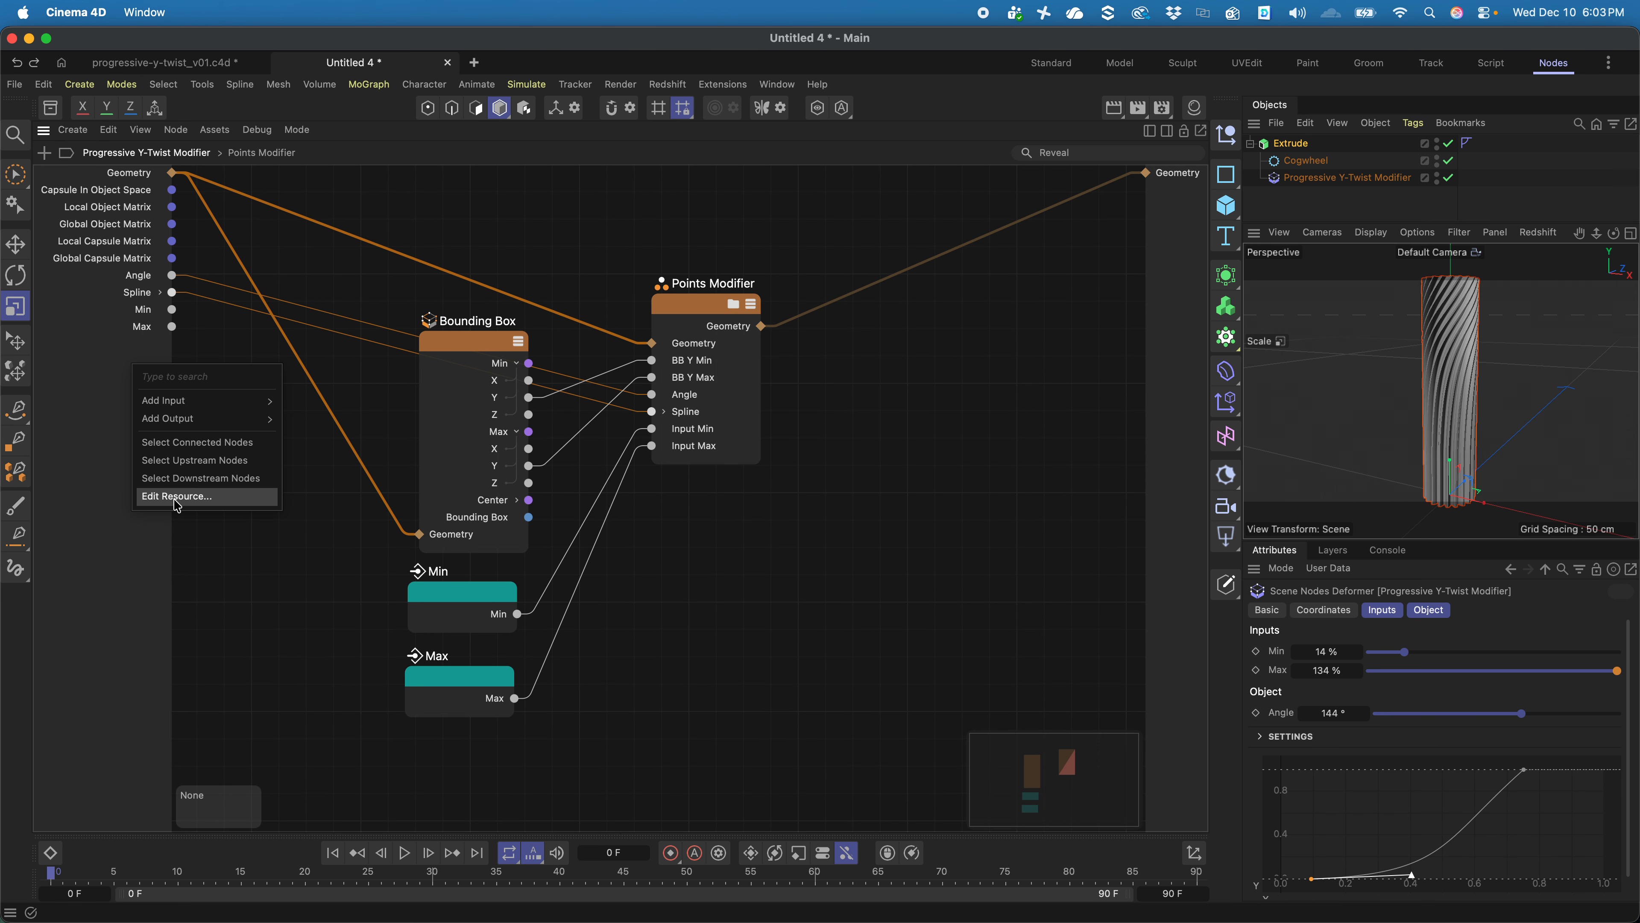
left_click(199, 504)
left_click(43, 270)
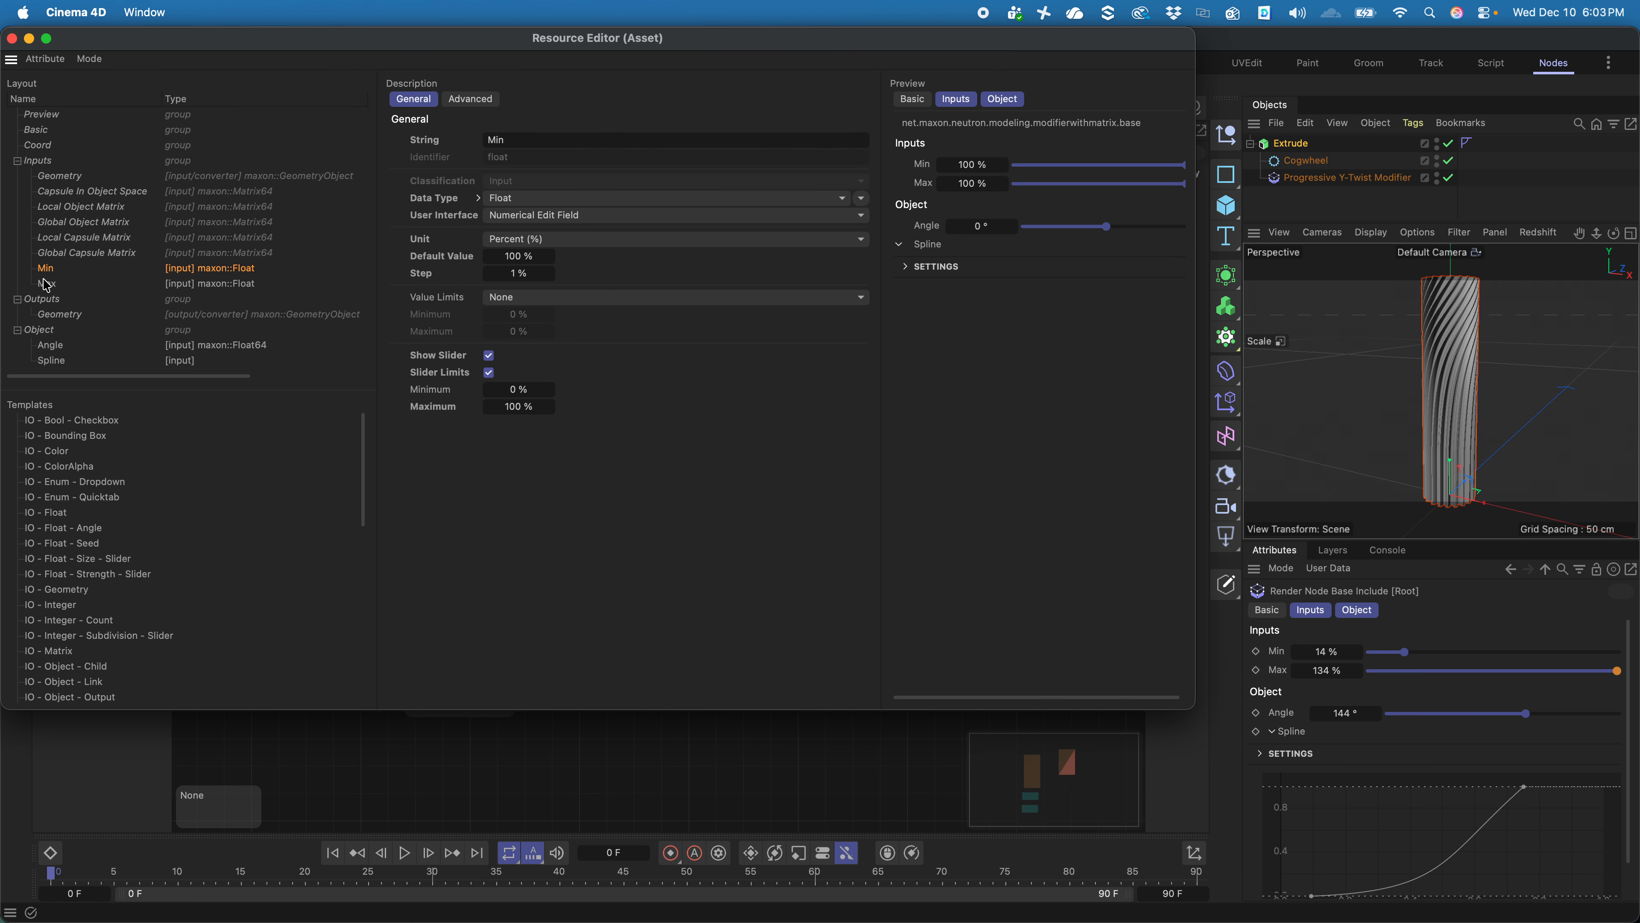
left_click(47, 283, "shift")
left_click_drag(47, 283, 50, 354)
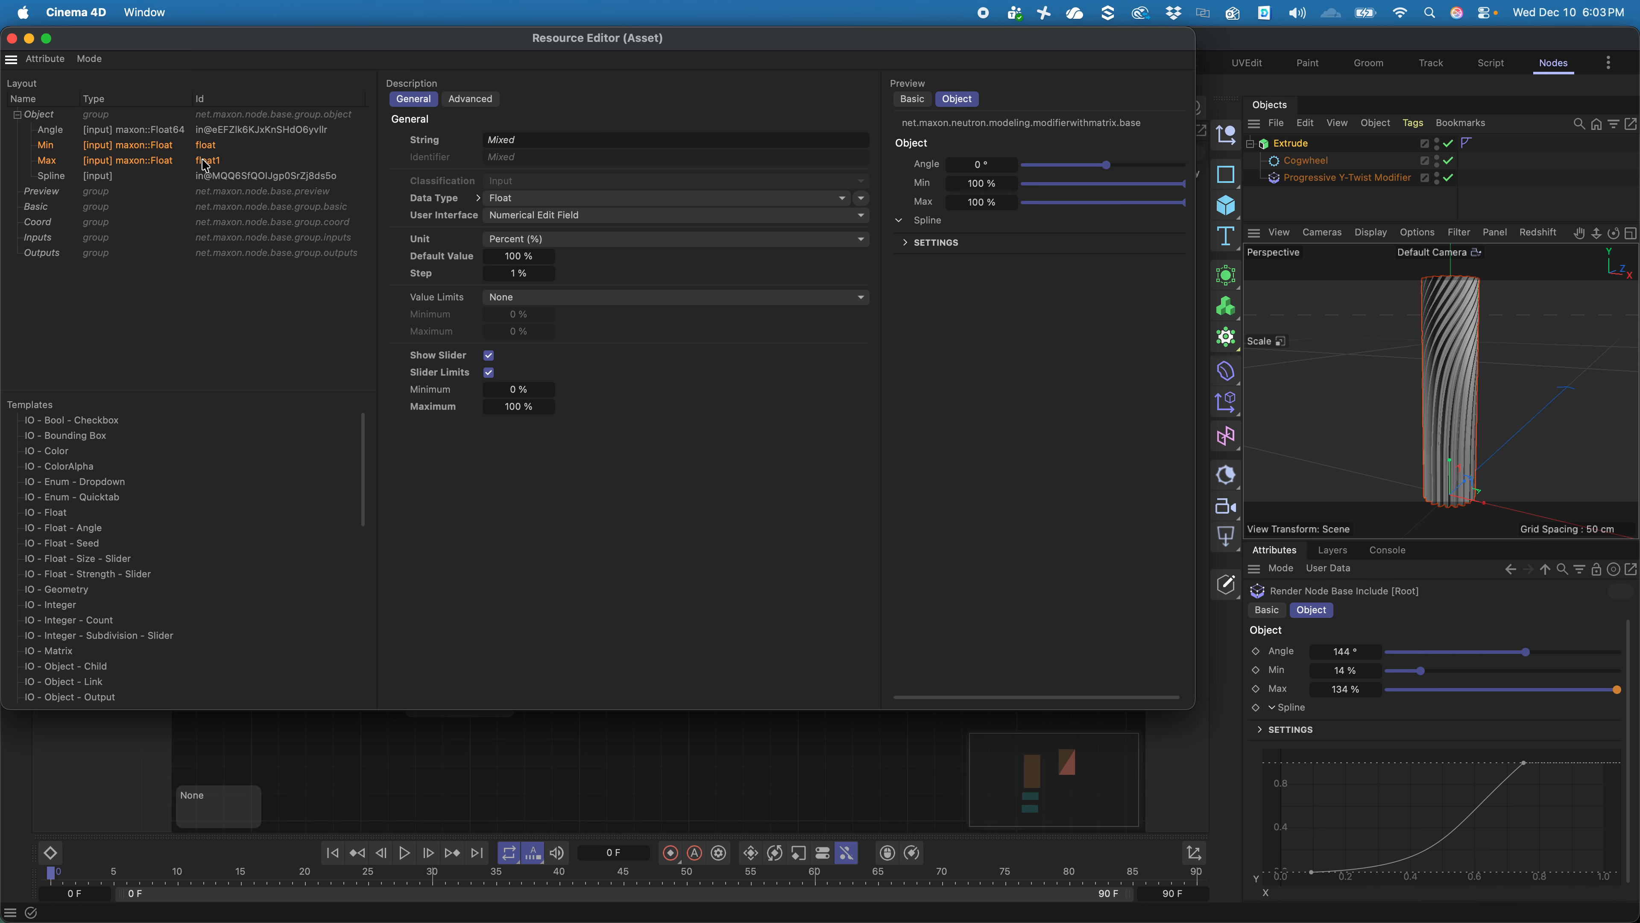
- Set the default value of Min to 0% and of Angle to 360°, and close the resource editor
left_click(517, 255)
key("Return")
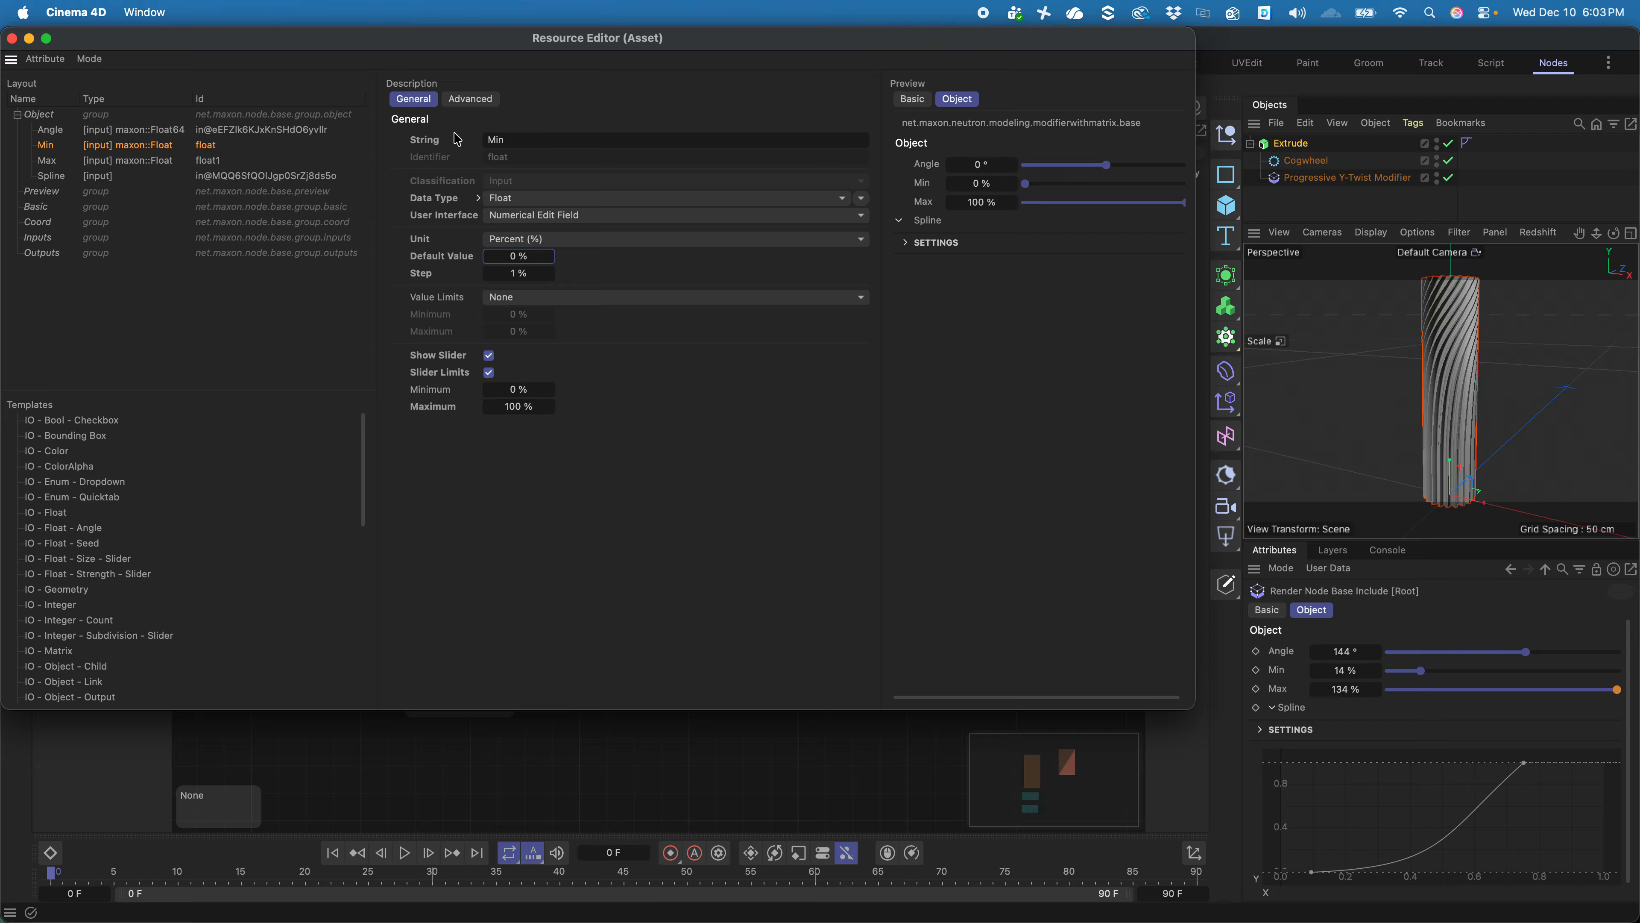
left_click(50, 129)
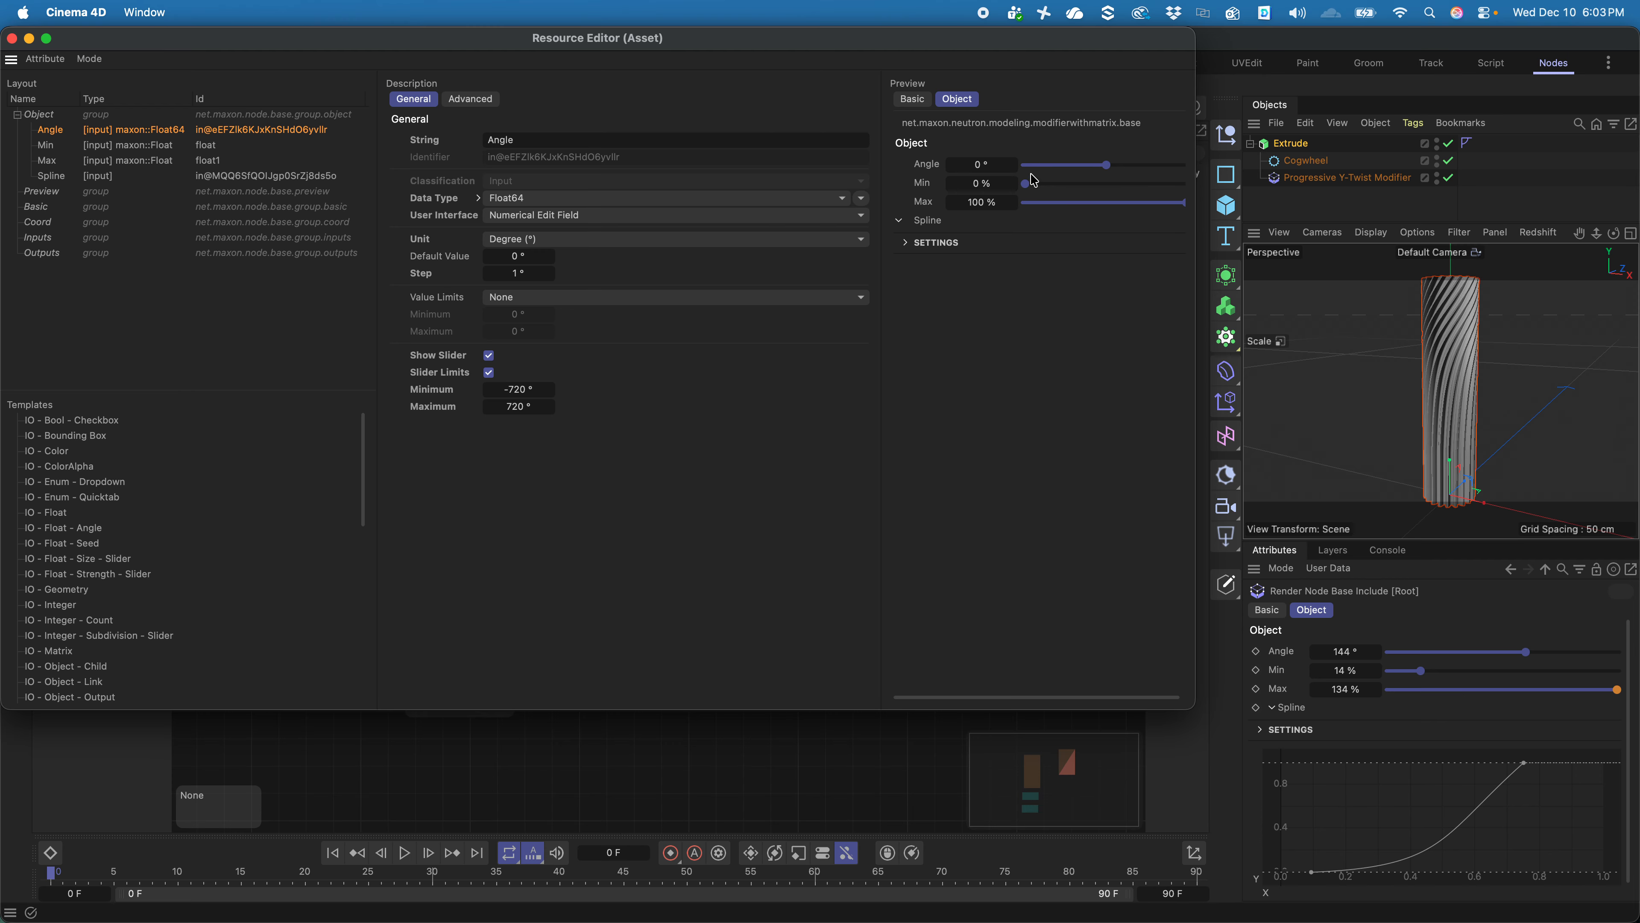
left_click(550, 256)
key("Return")
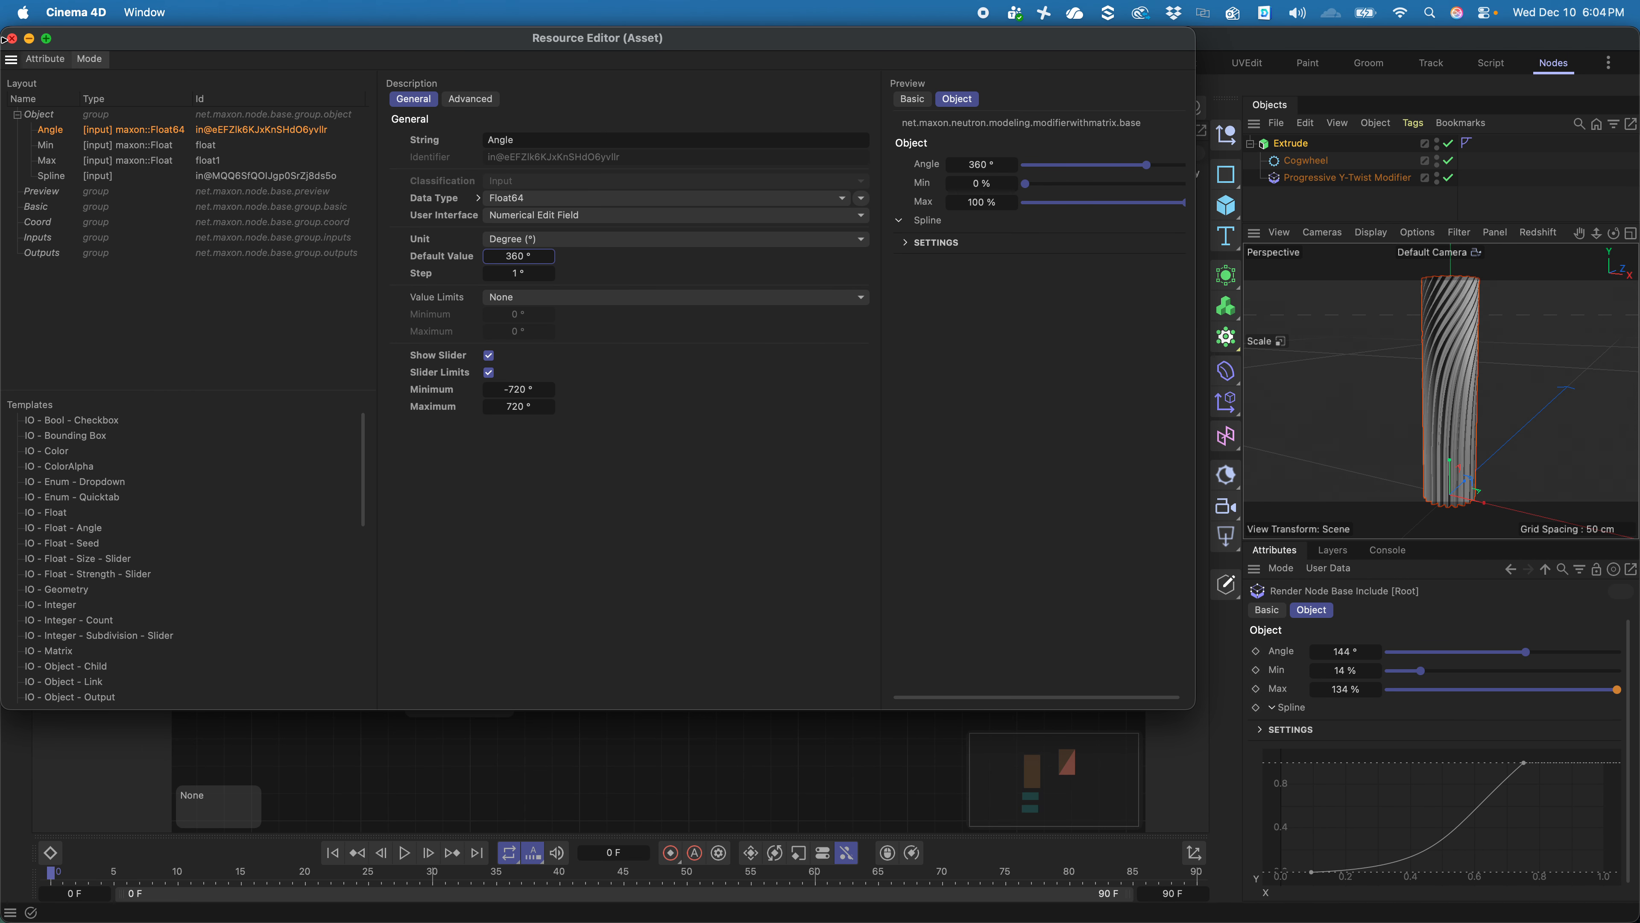
left_click(11, 38)
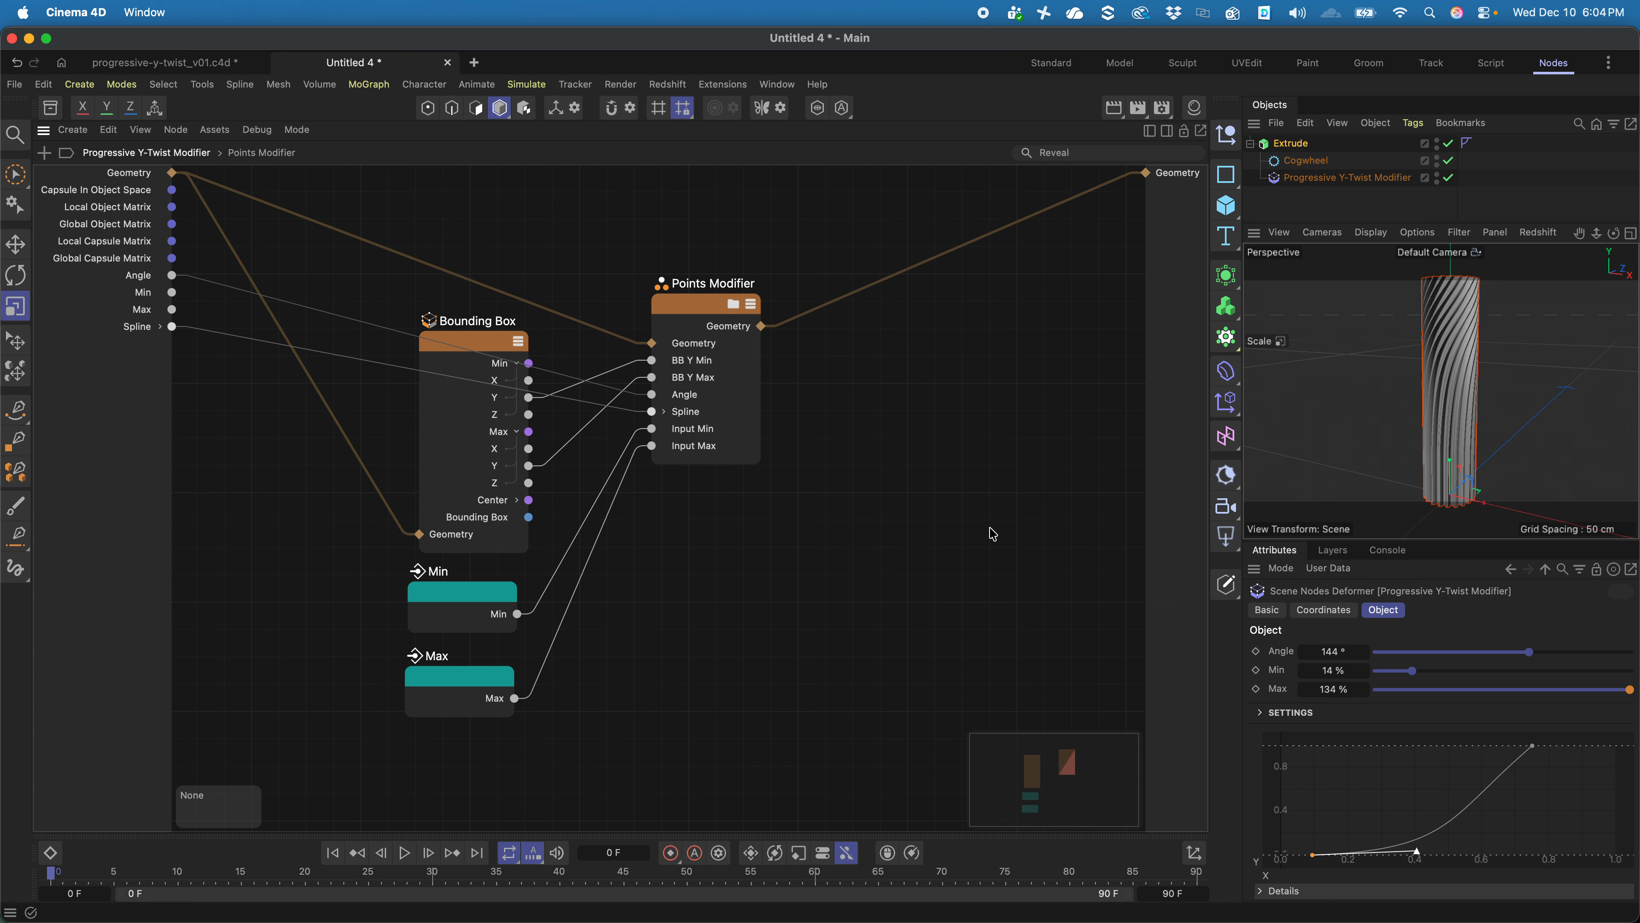
- Select the Progressive Y-Twist Modifier and set its Angle to 56°, Min to 19% and Max to 78%
left_click(1325, 179)
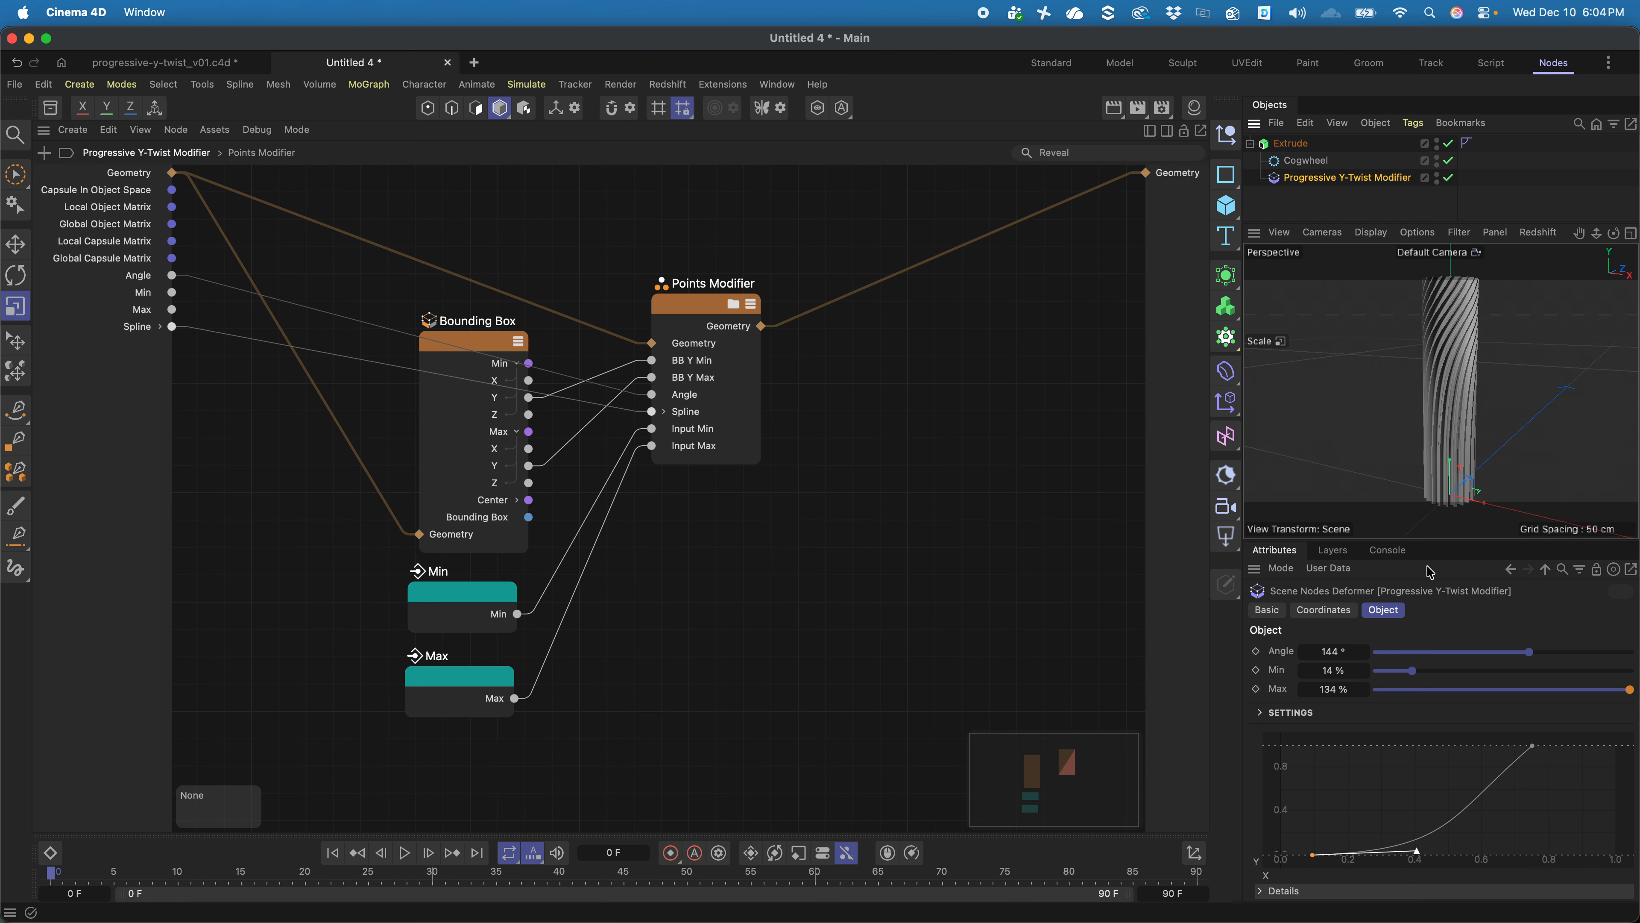
mouse_move(1520, 656)
left_mouse_down()
mouse_move(1434, 652)
mouse_move(1527, 648)
mouse_move(1459, 642)
mouse_move(1481, 634)
mouse_move(1484, 601)
mouse_move(1436, 648)
mouse_move(1515, 647)
left_mouse_up()
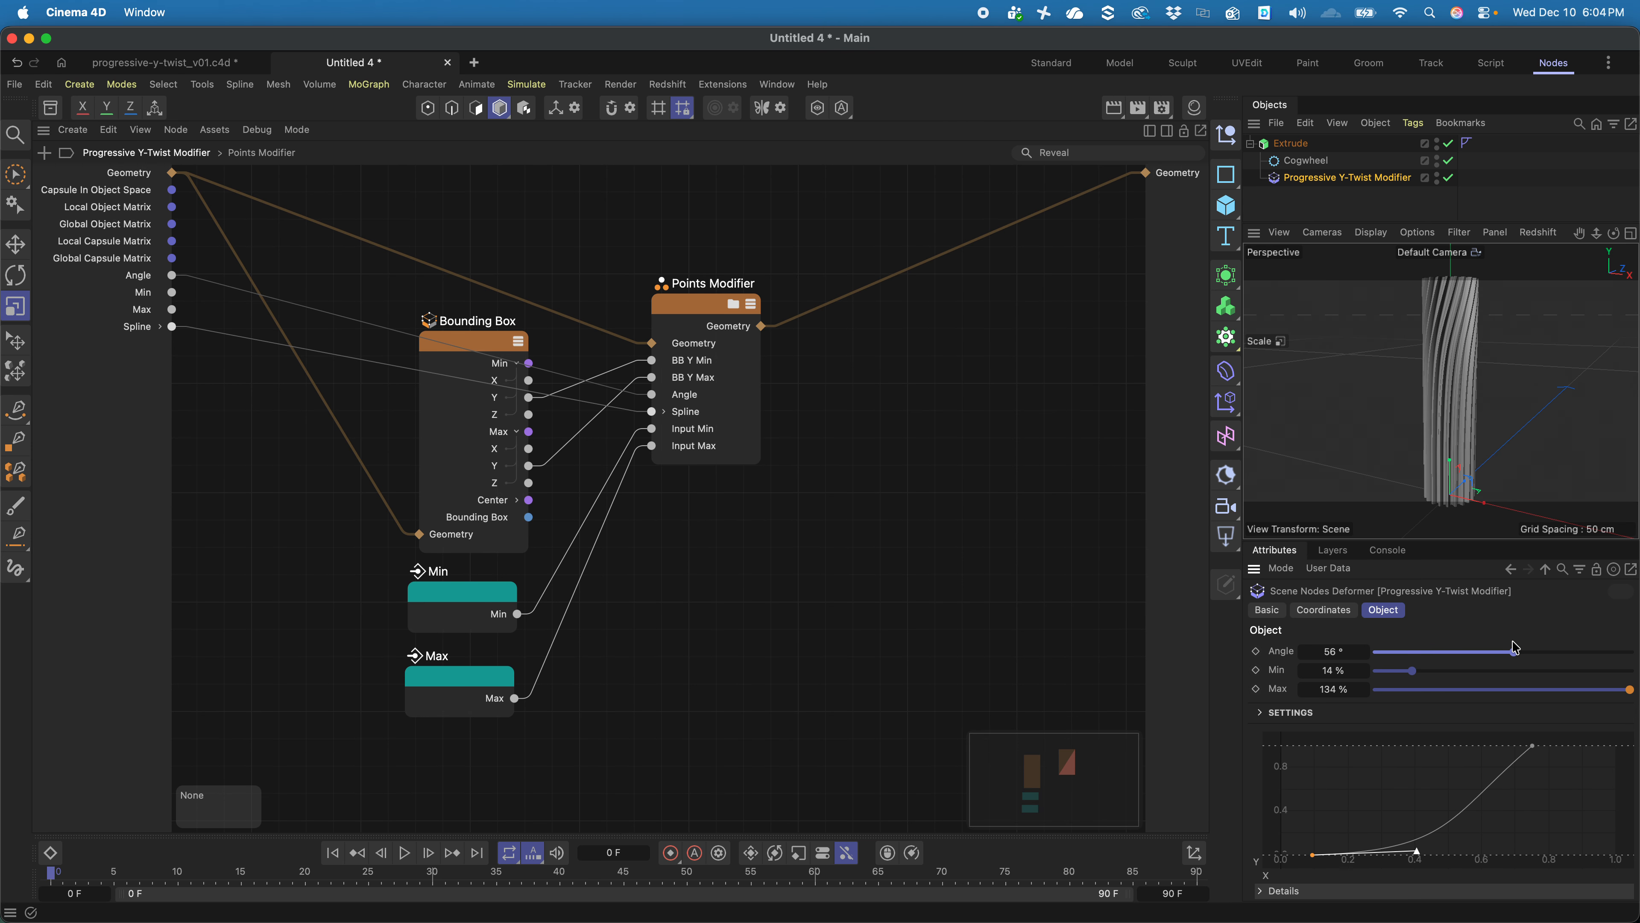
mouse_move(1417, 675)
left_mouse_down()
mouse_move(1375, 672)
mouse_move(1514, 670)
mouse_move(1425, 669)
left_mouse_up()
left_click_drag(1603, 686, 1573, 688)
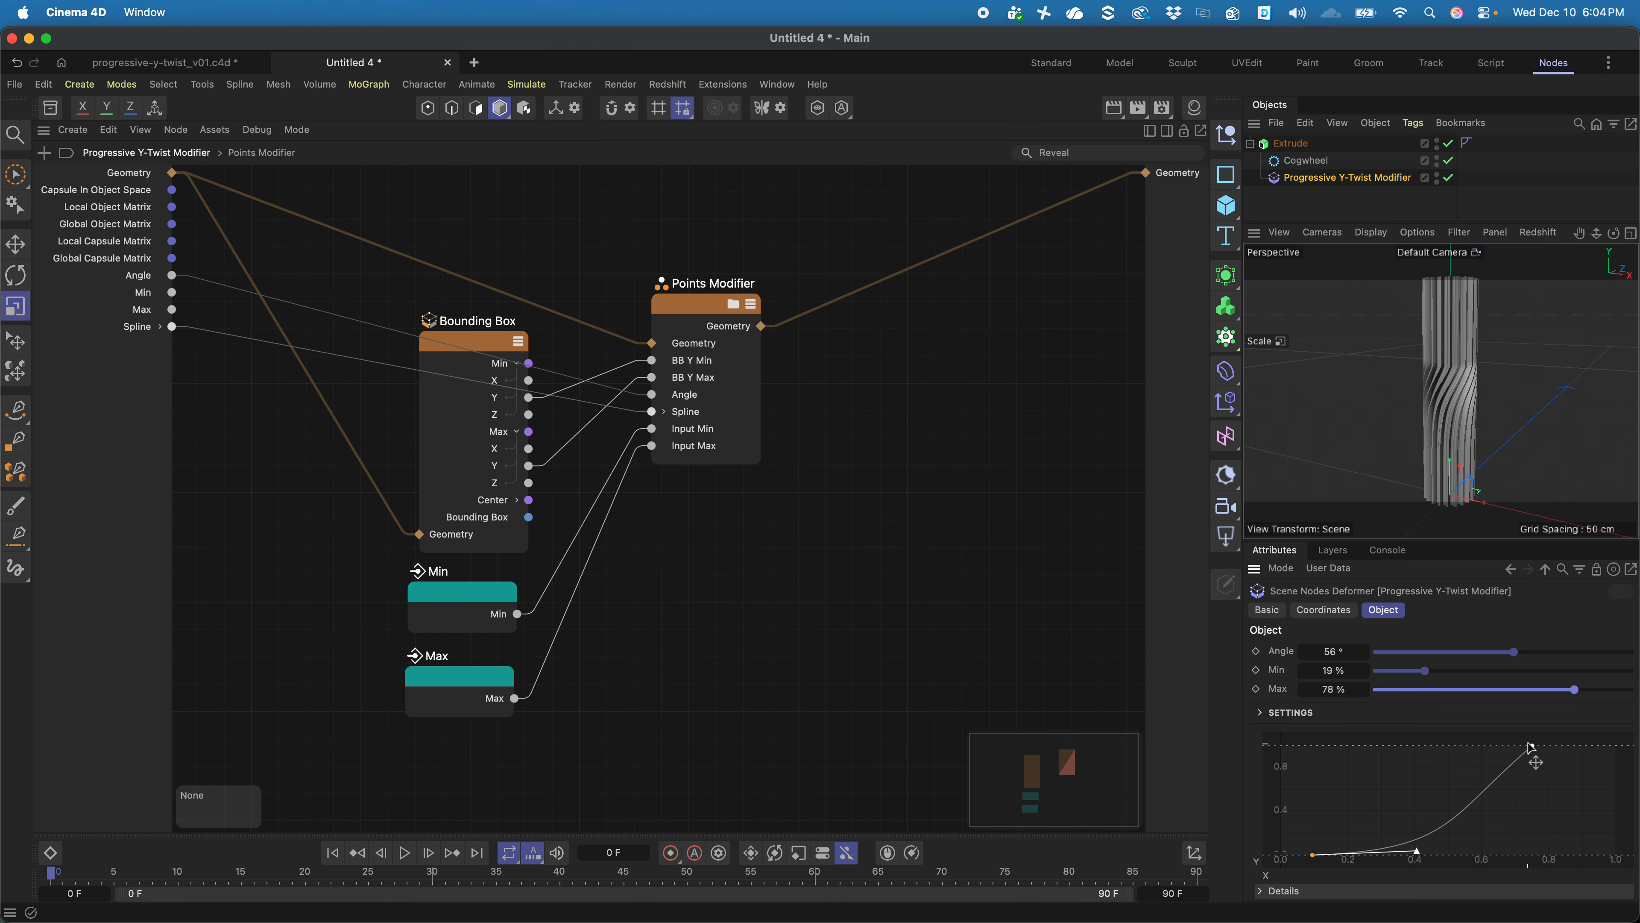
- Move the falloff spline's end point to 1.0 and its start point to 0.0 along X, adjusting the end tangent
left_click_drag(1532, 746, 1503, 769)
left_click(1615, 748)
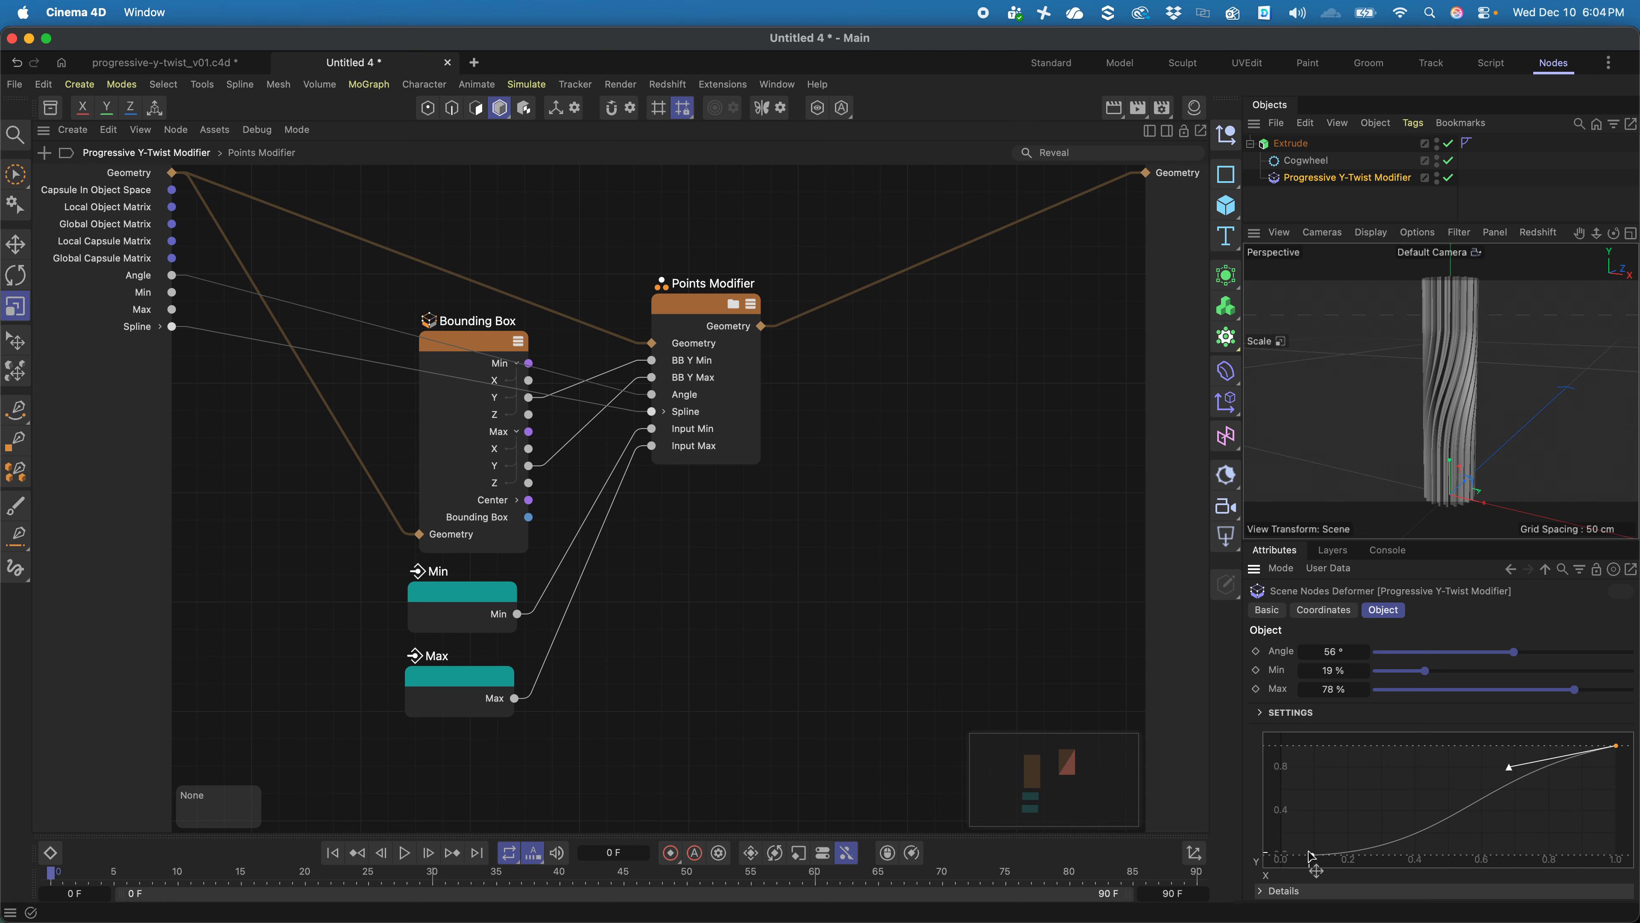
left_click_drag(1311, 854, 1272, 854)
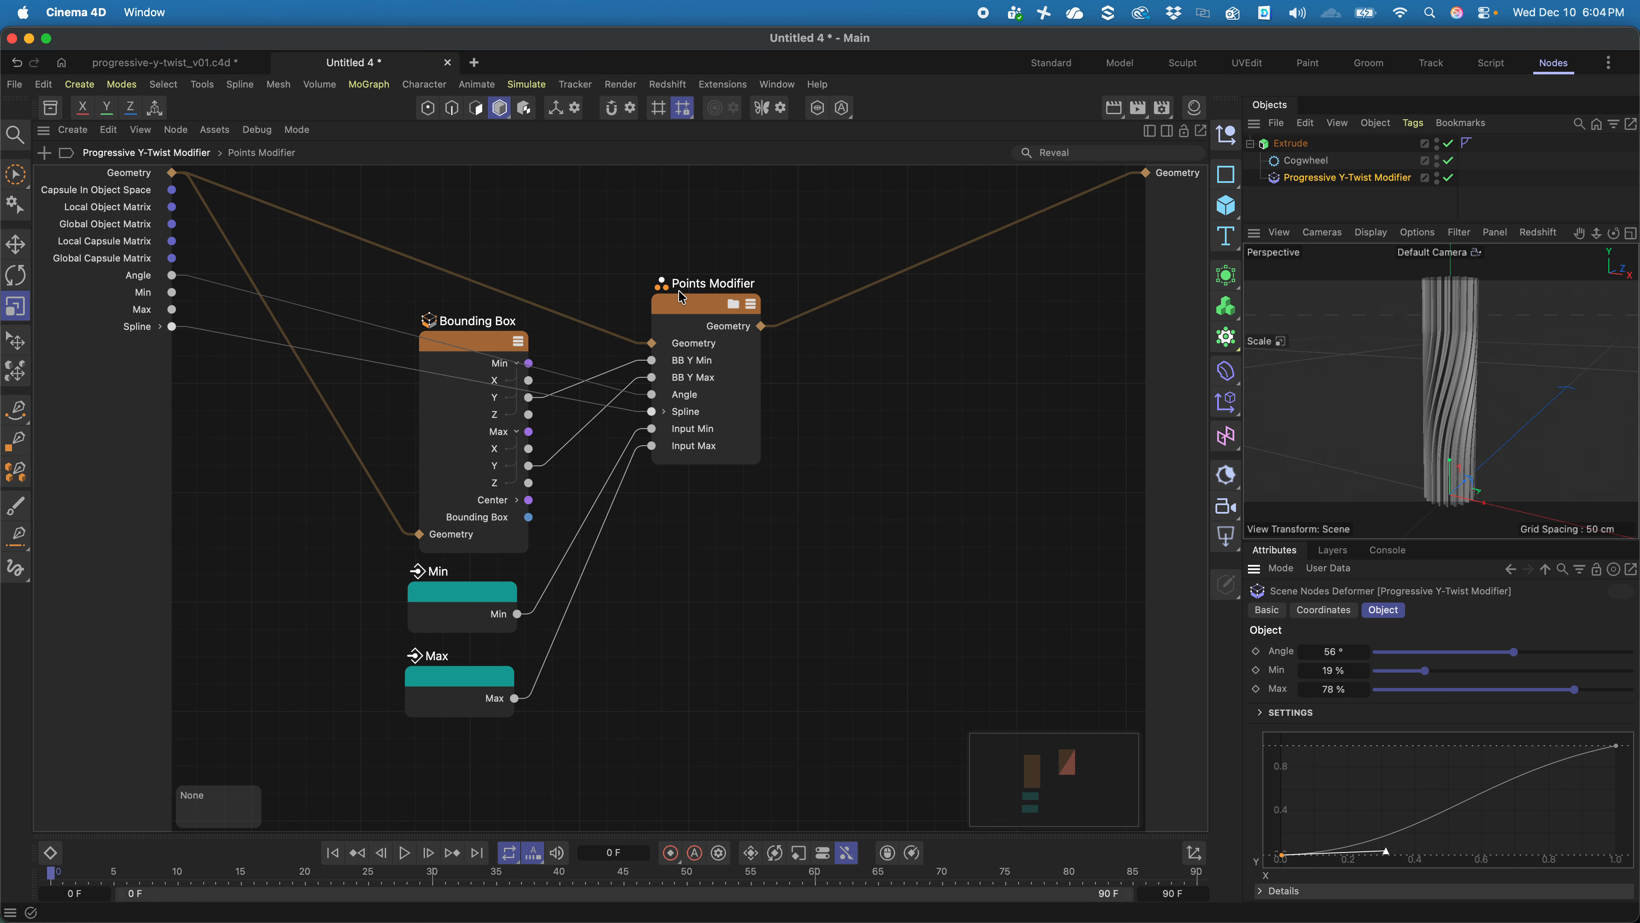
- Move the Points Modifier node lower beside the Bounding Box node and open its inner node graph
left_click_drag(696, 309, 702, 402)
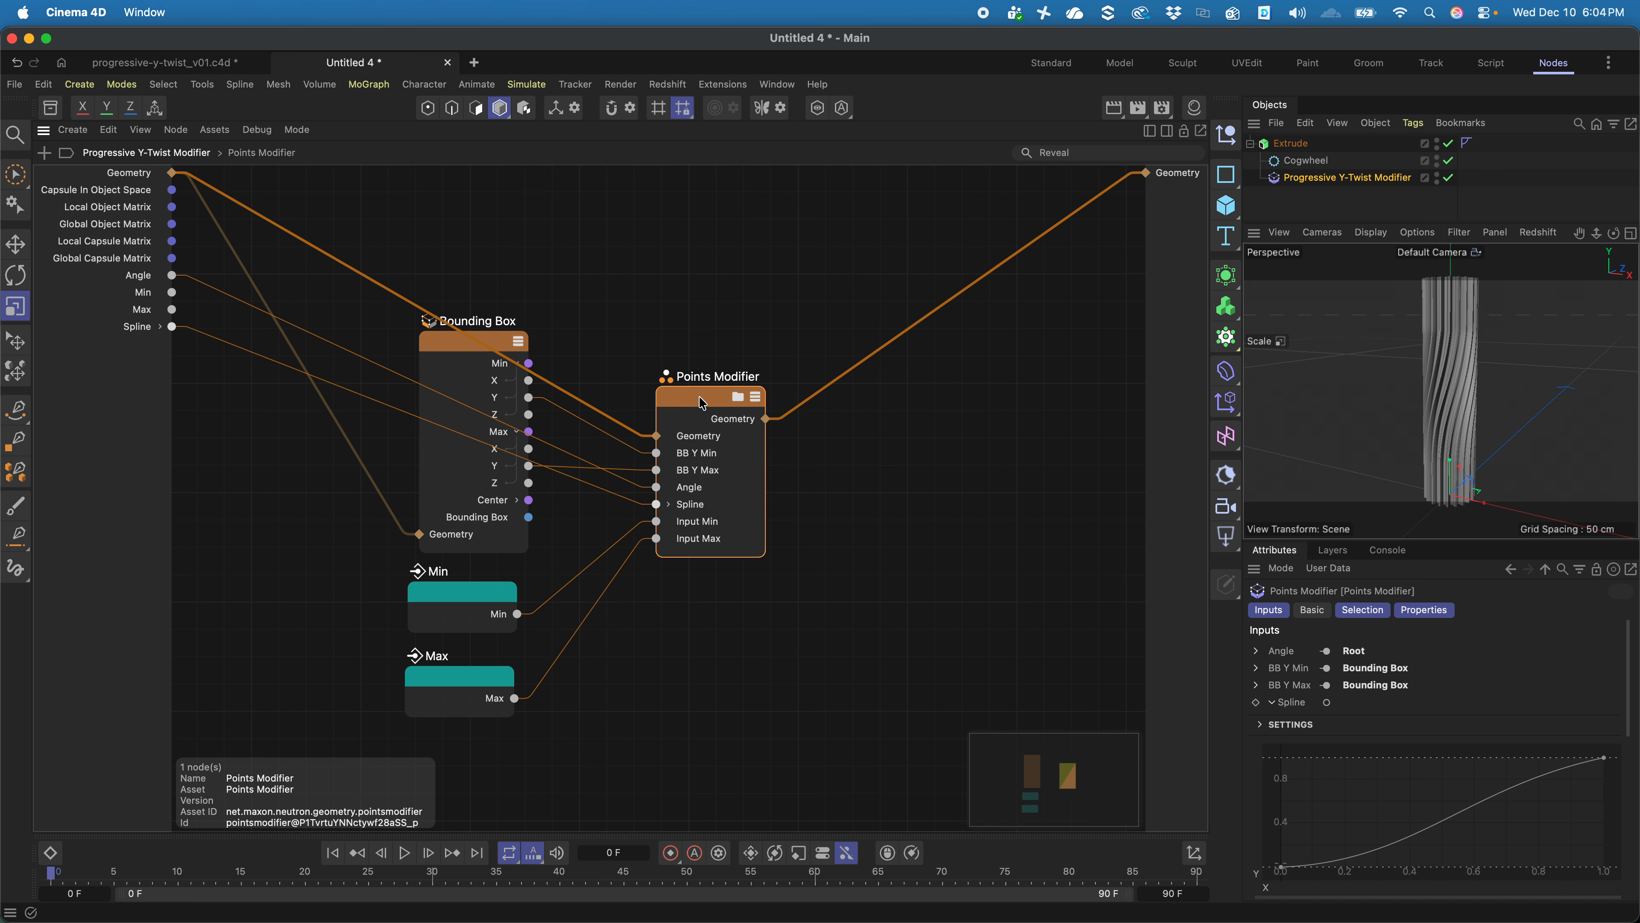
left_click(737, 396)
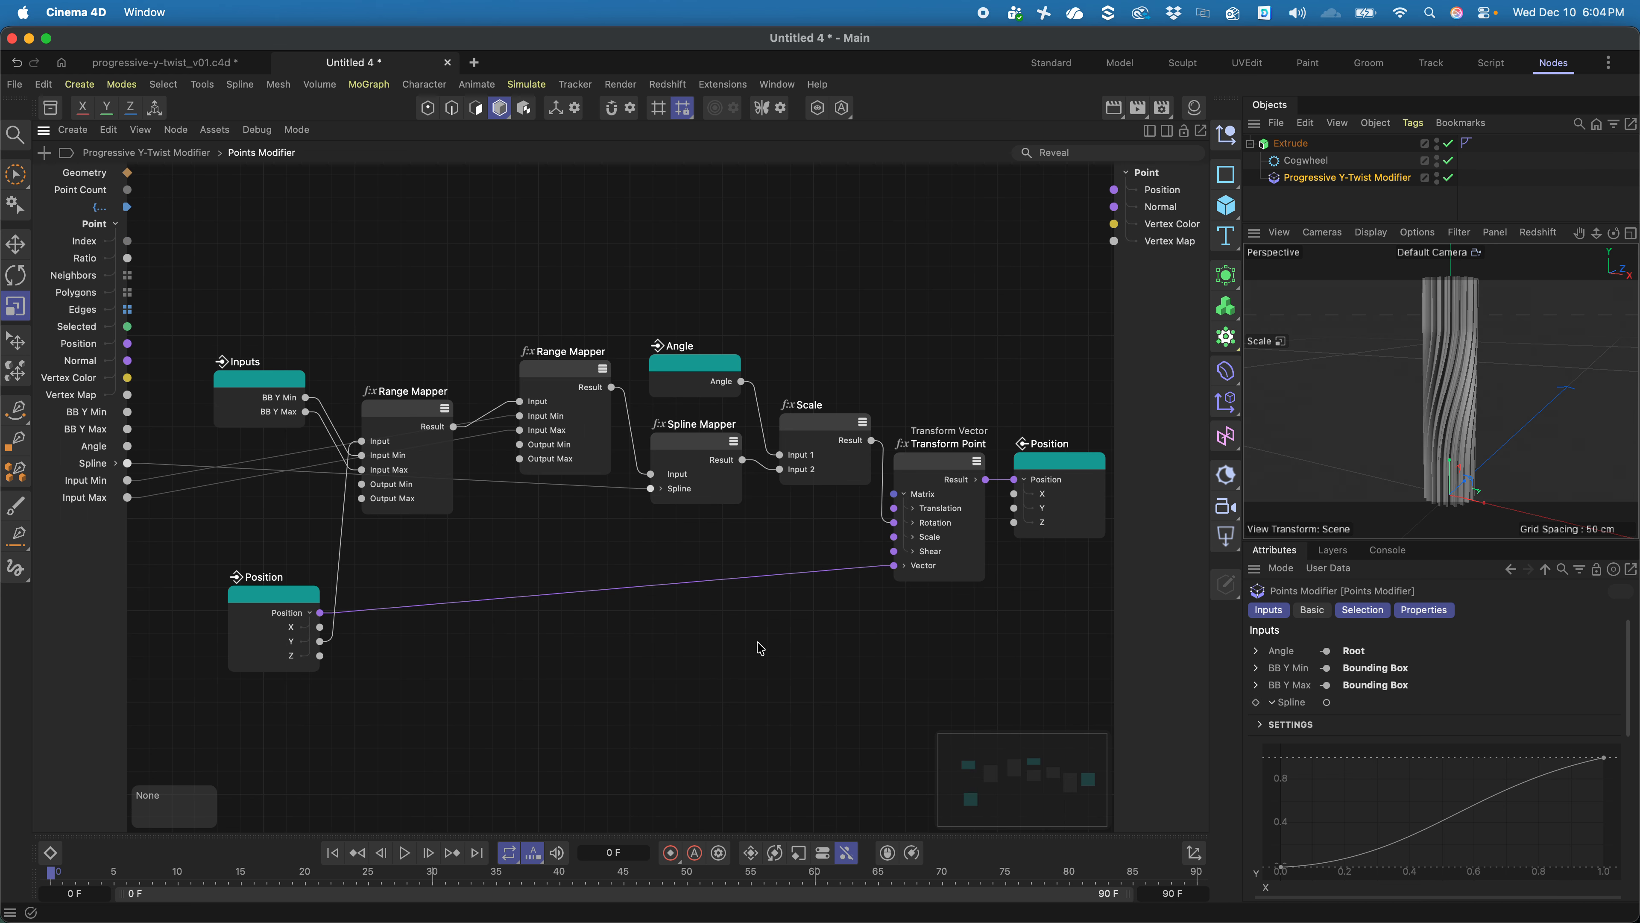